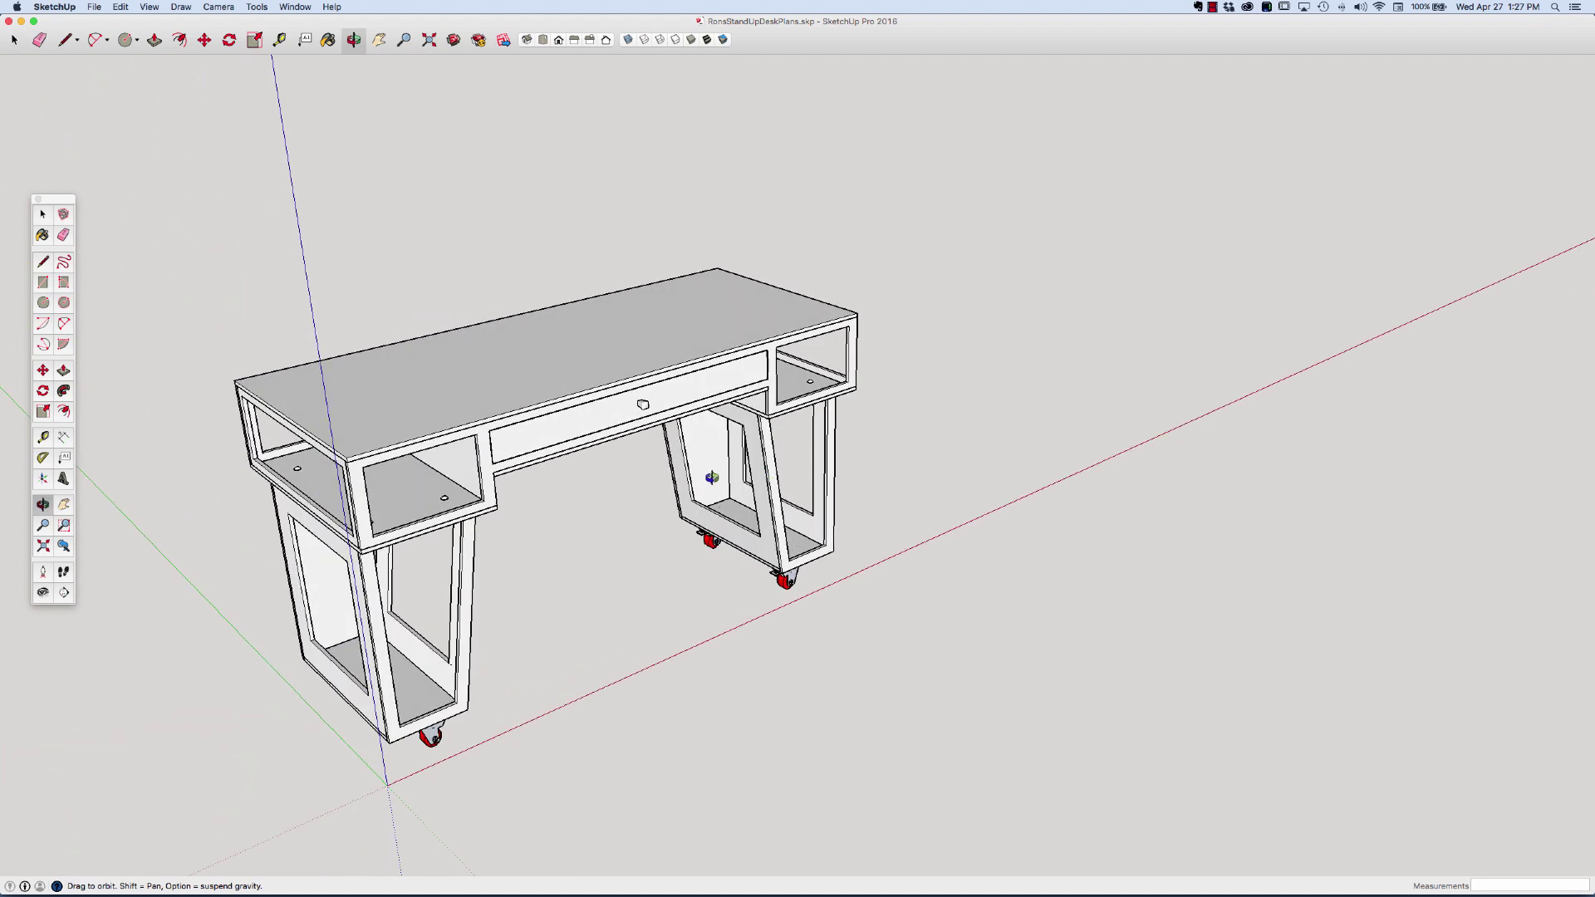
Examine the standing desk model from the front and both sides, including its top, drawer, side compartments and caster bases.
drag(714, 477, 747, 466)
mouse_move(639, 447)
mouse_down()
mouse_move(609, 452)
mouse_move(595, 409)
mouse_move(622, 439)
mouse_move(668, 448)
mouse_move(635, 447)
mouse_up()
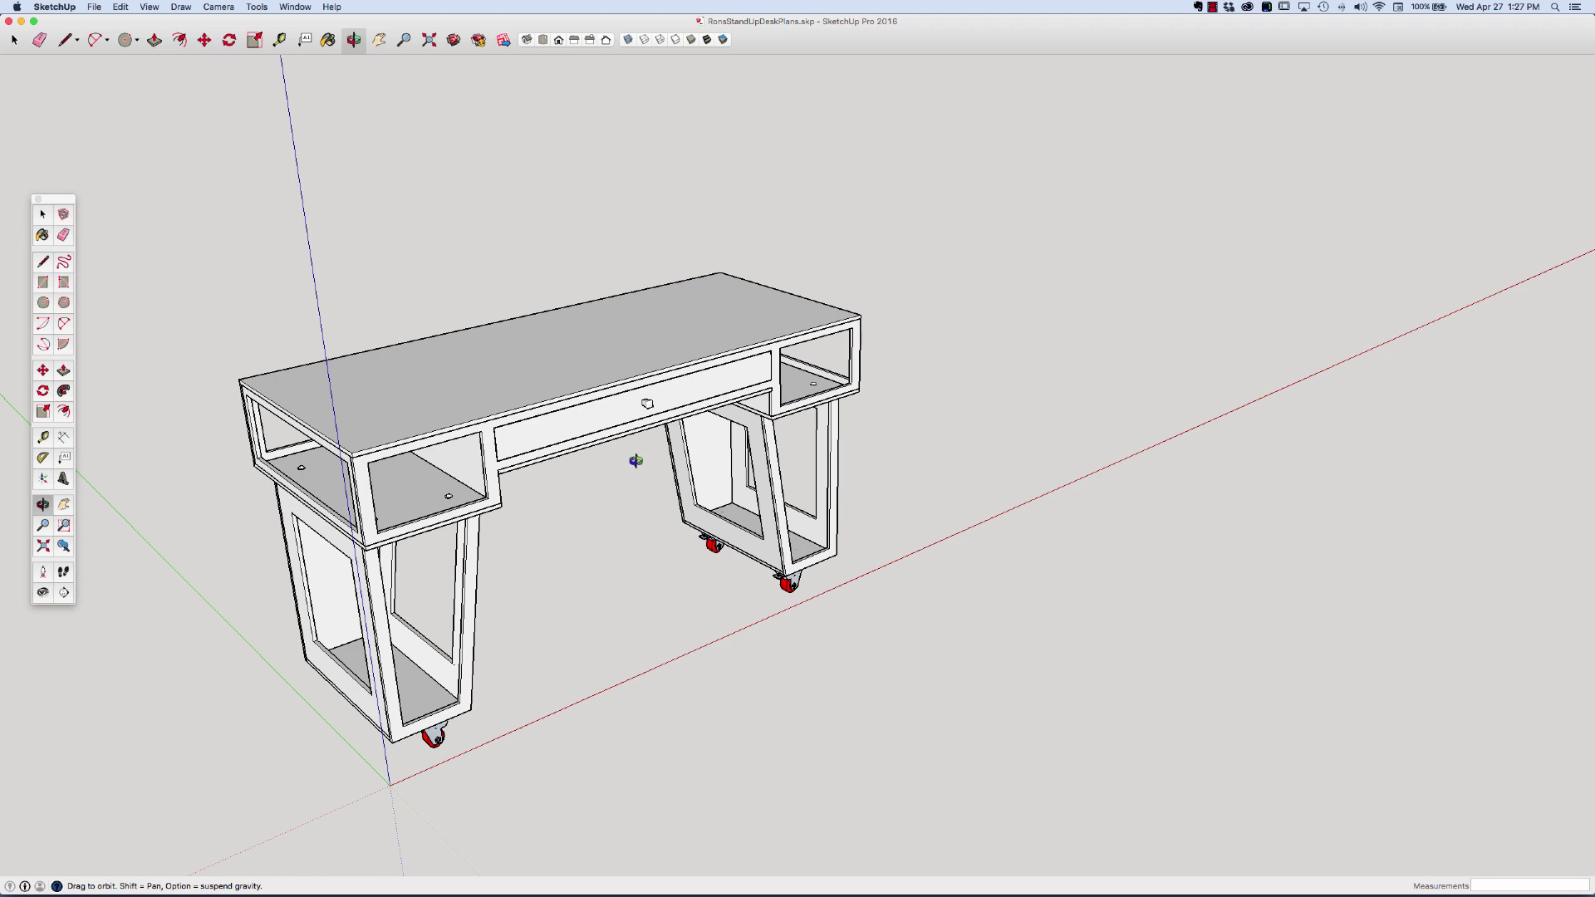
mouse_move(791, 520)
mouse_down()
mouse_move(690, 463)
mouse_move(680, 476)
mouse_move(795, 521)
mouse_up()
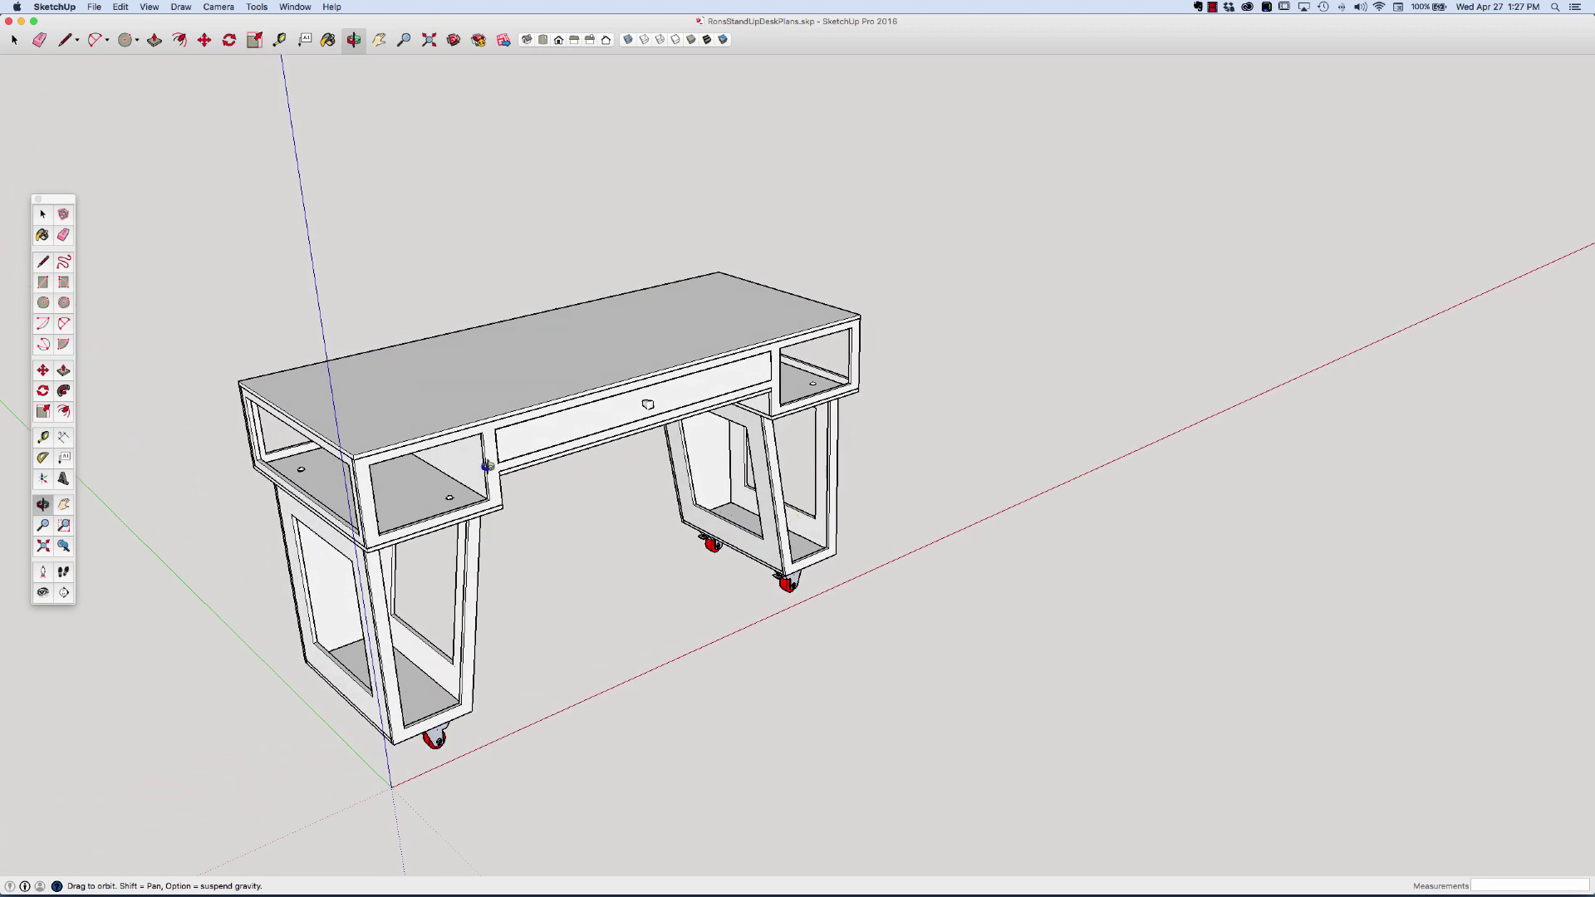
drag(486, 455, 609, 435)
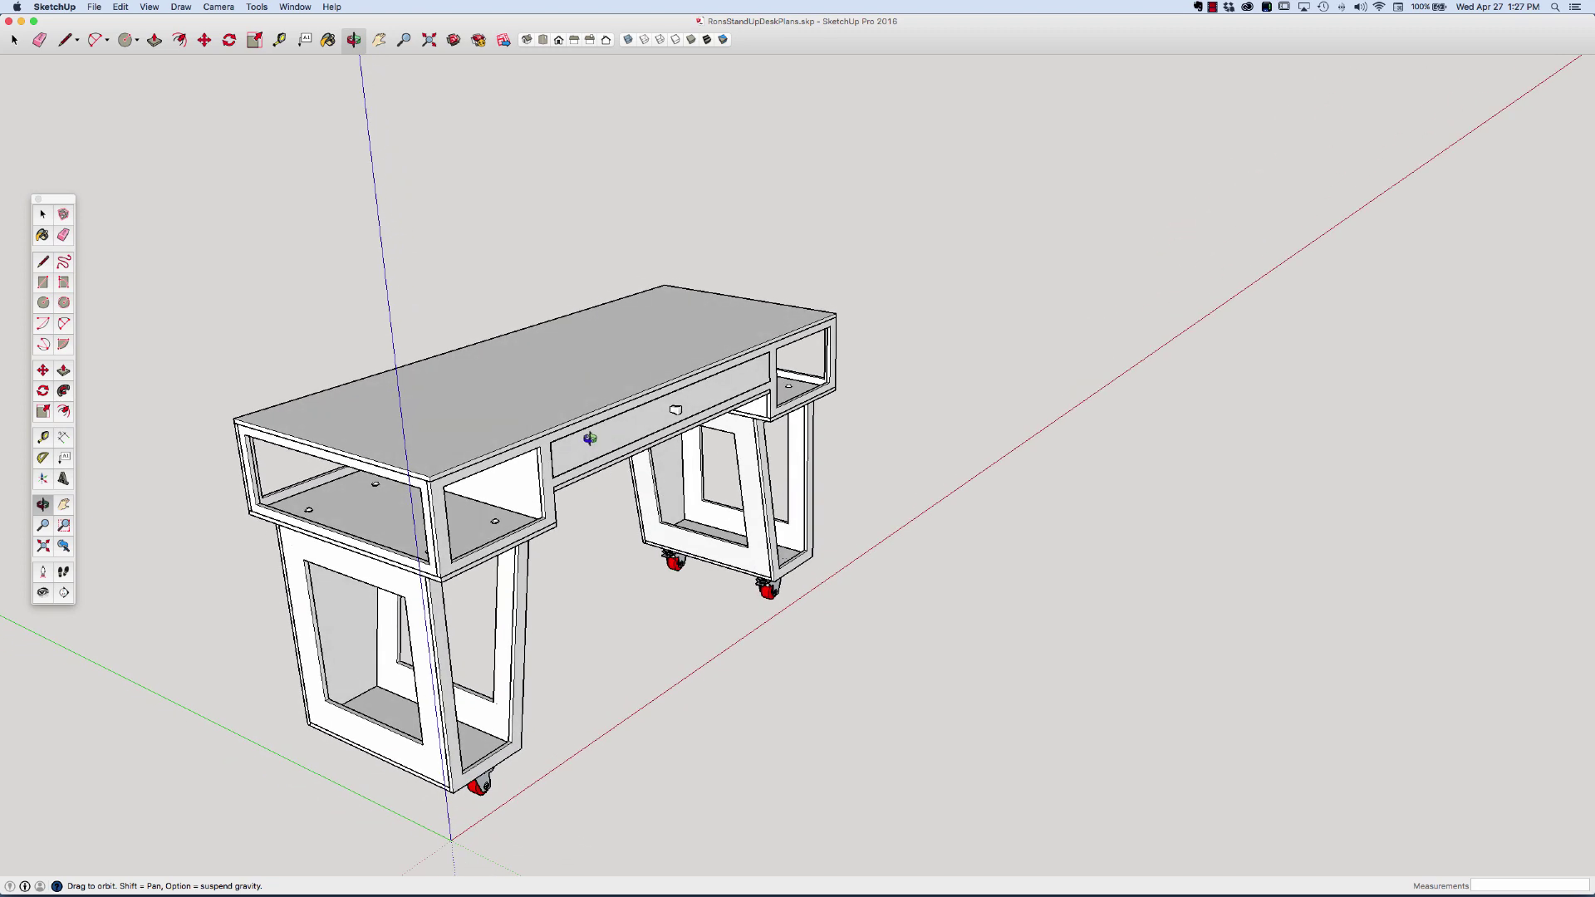
scroll(571, 455, down, 3)
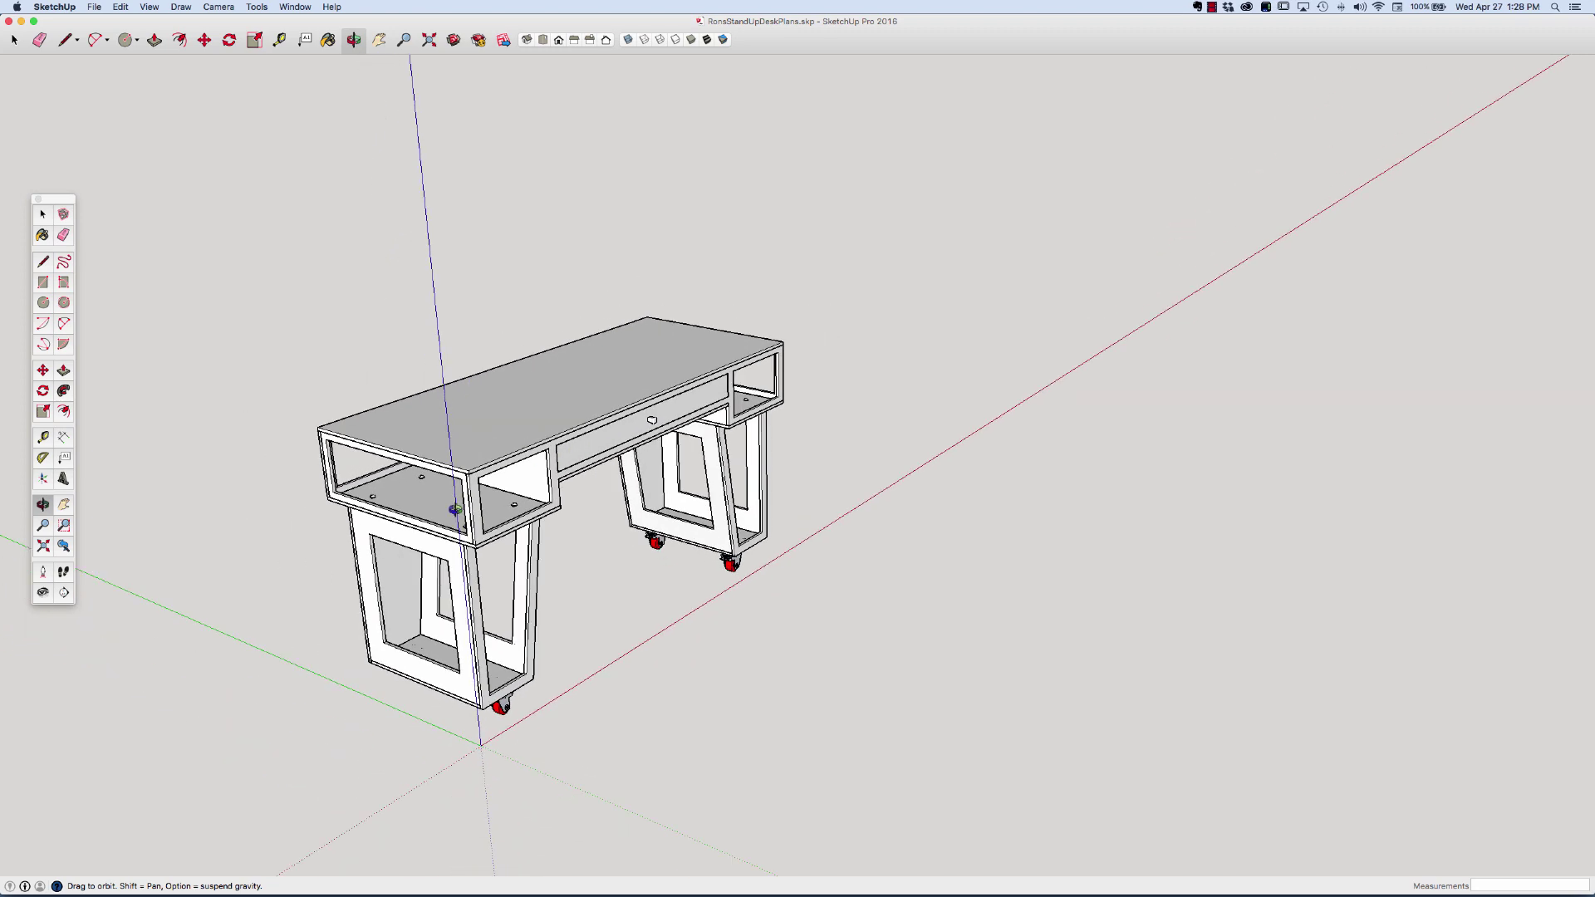
scroll(455, 509, up, 3)
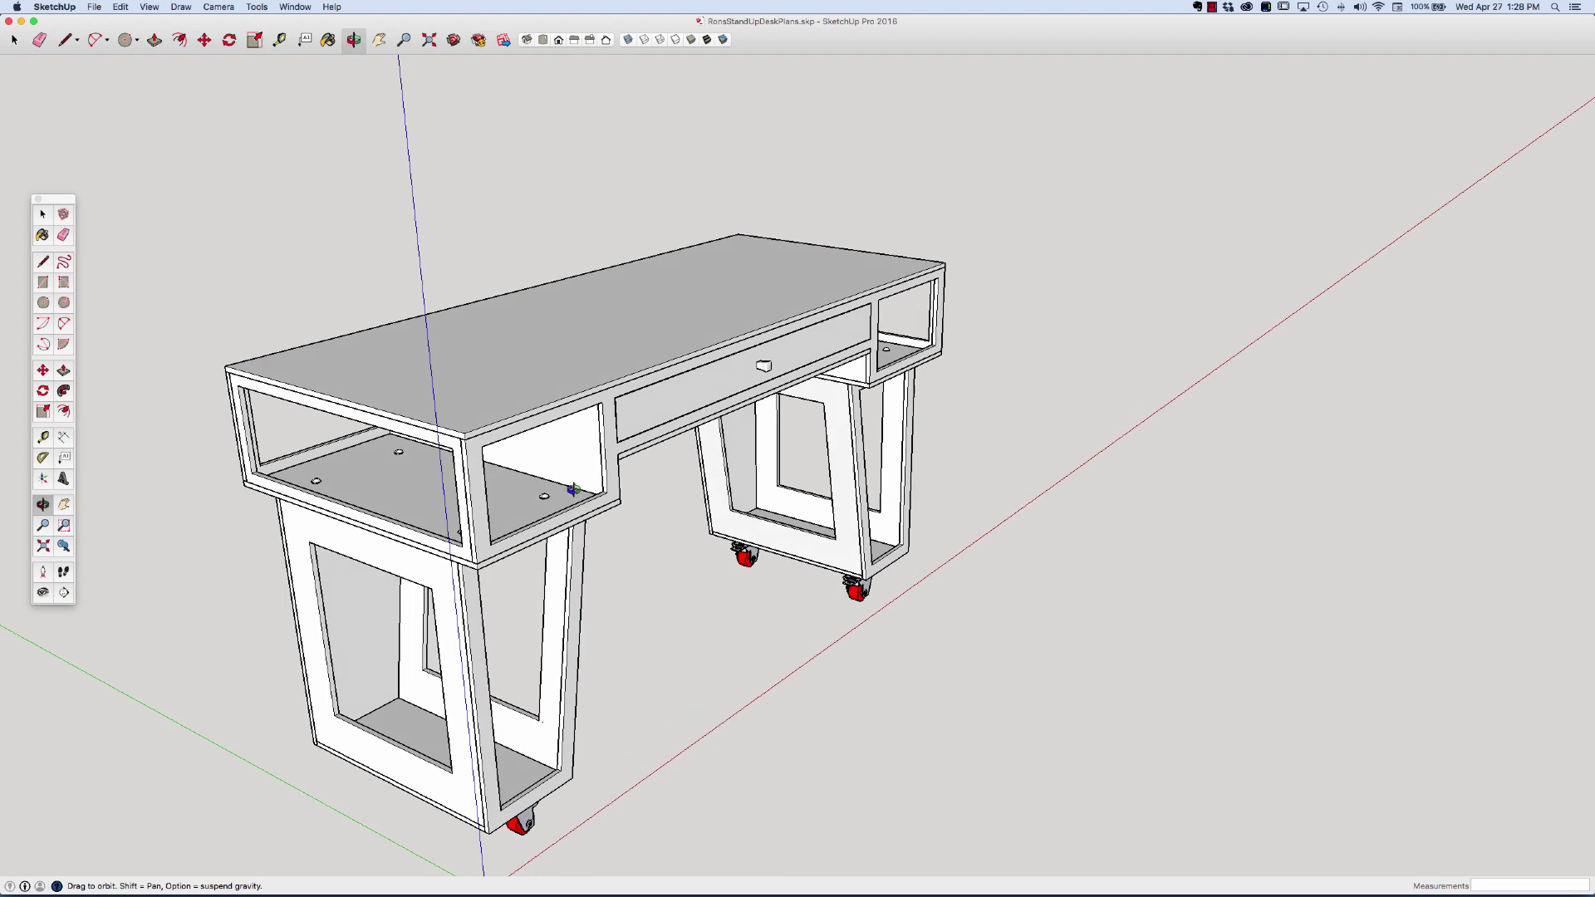
drag(586, 494, 560, 473)
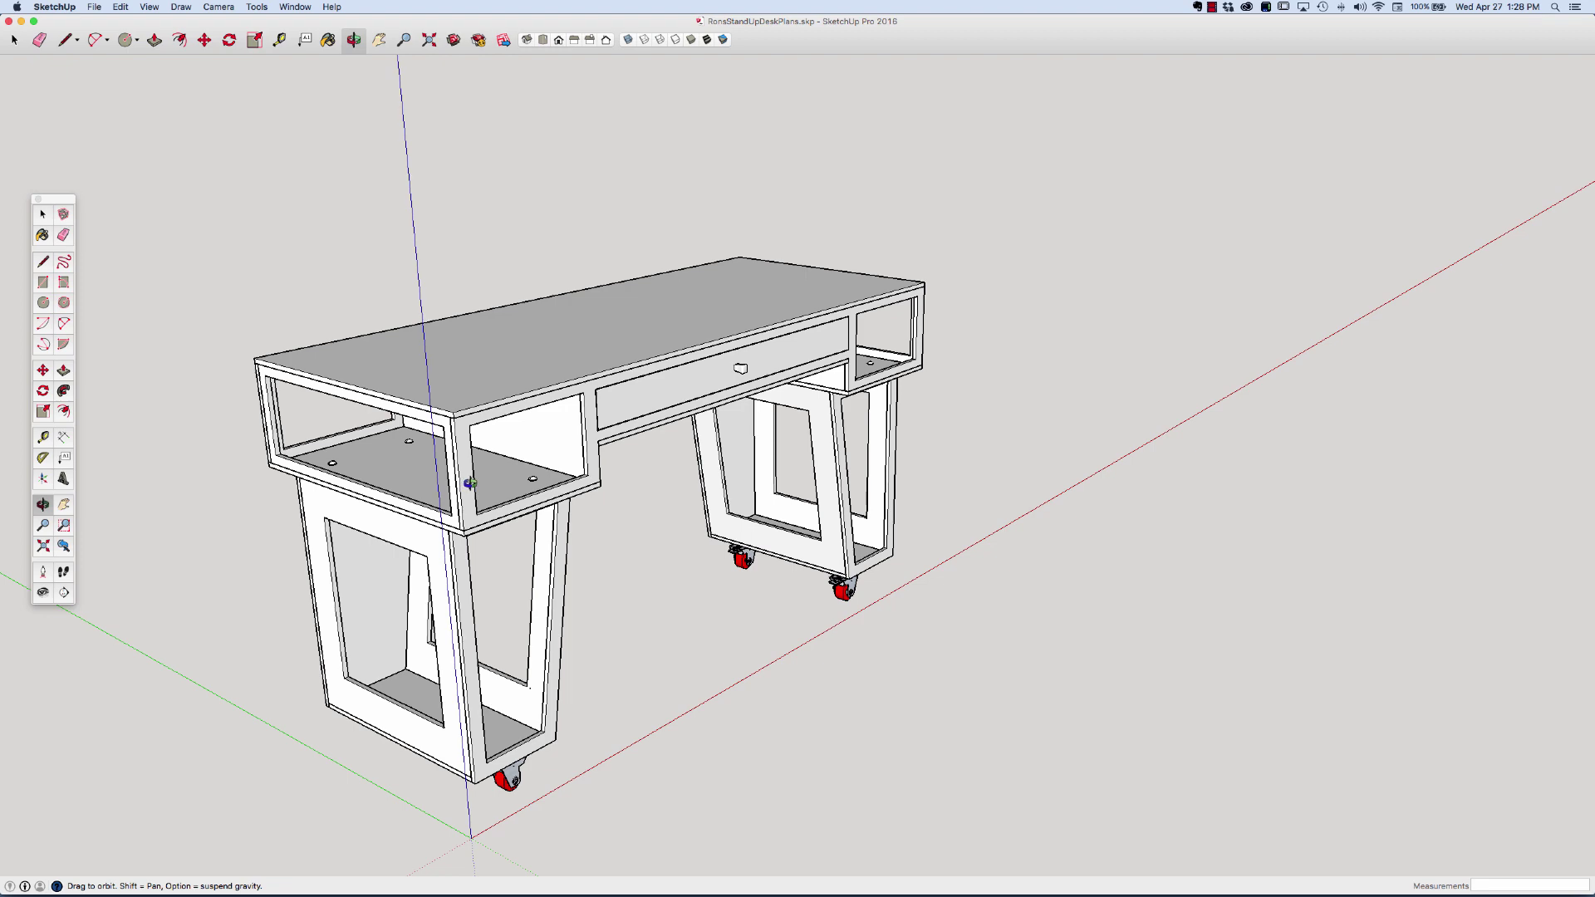
drag(582, 465, 445, 376)
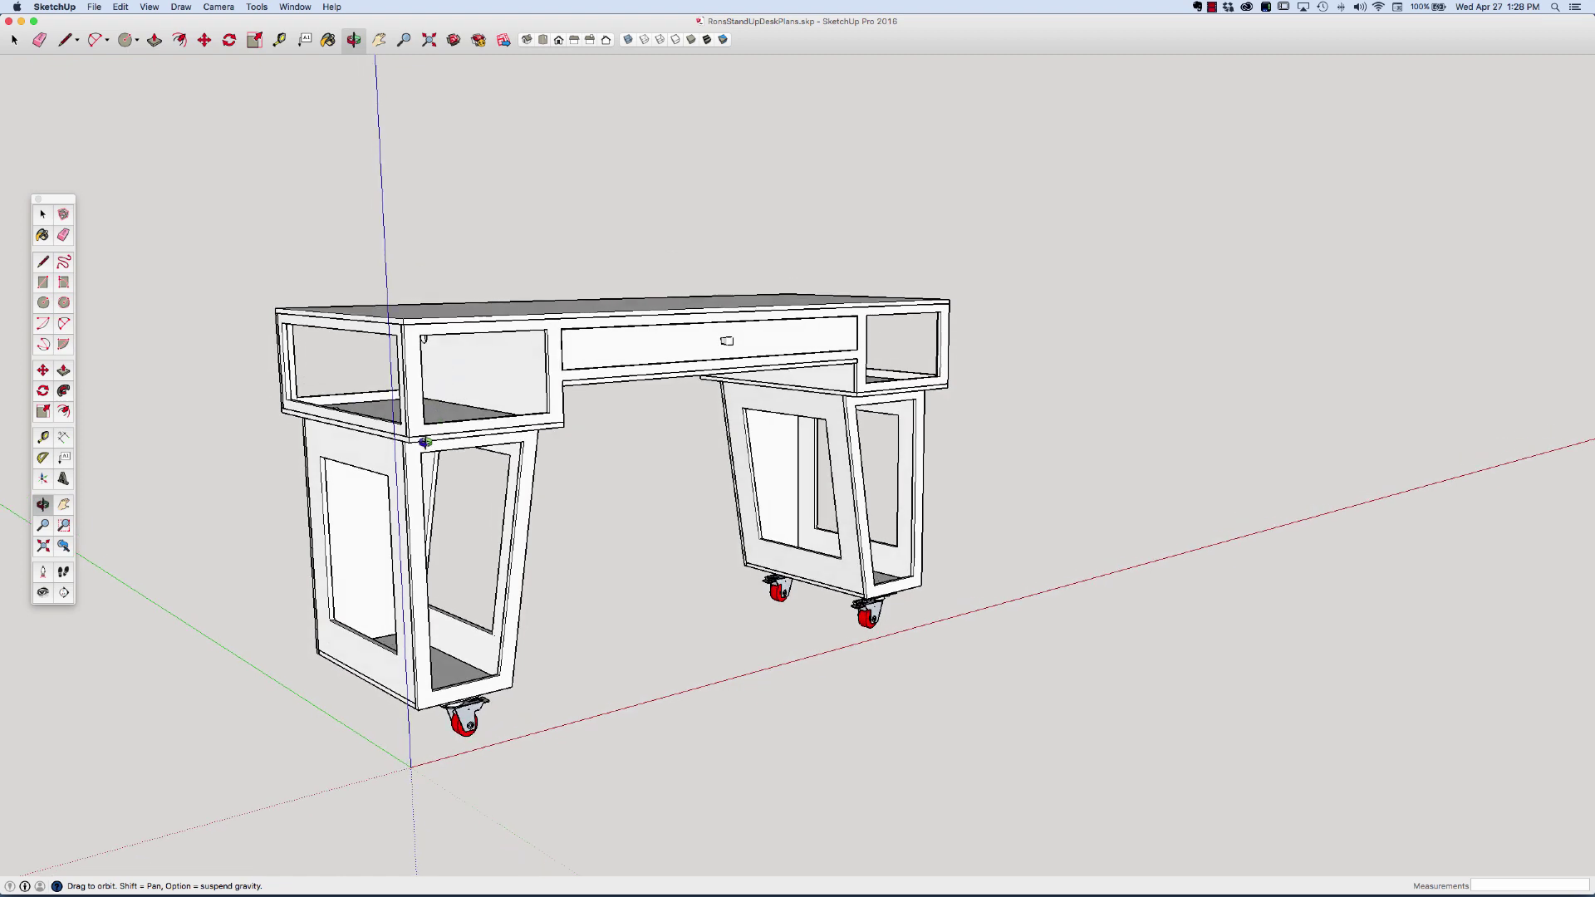
drag(425, 442, 690, 484)
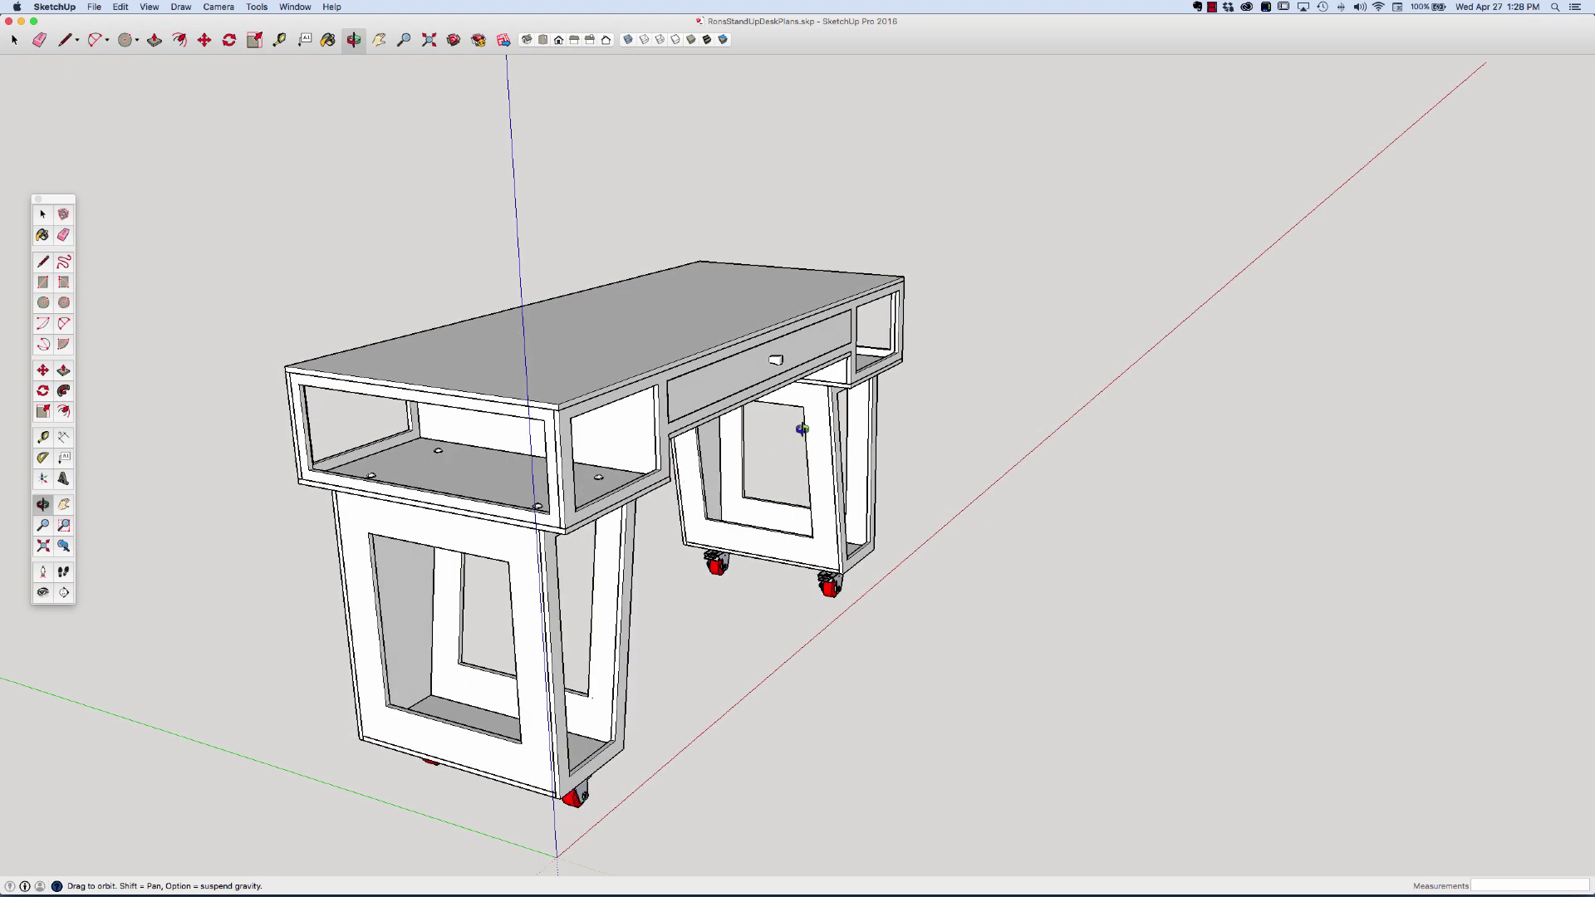
drag(819, 425, 736, 448)
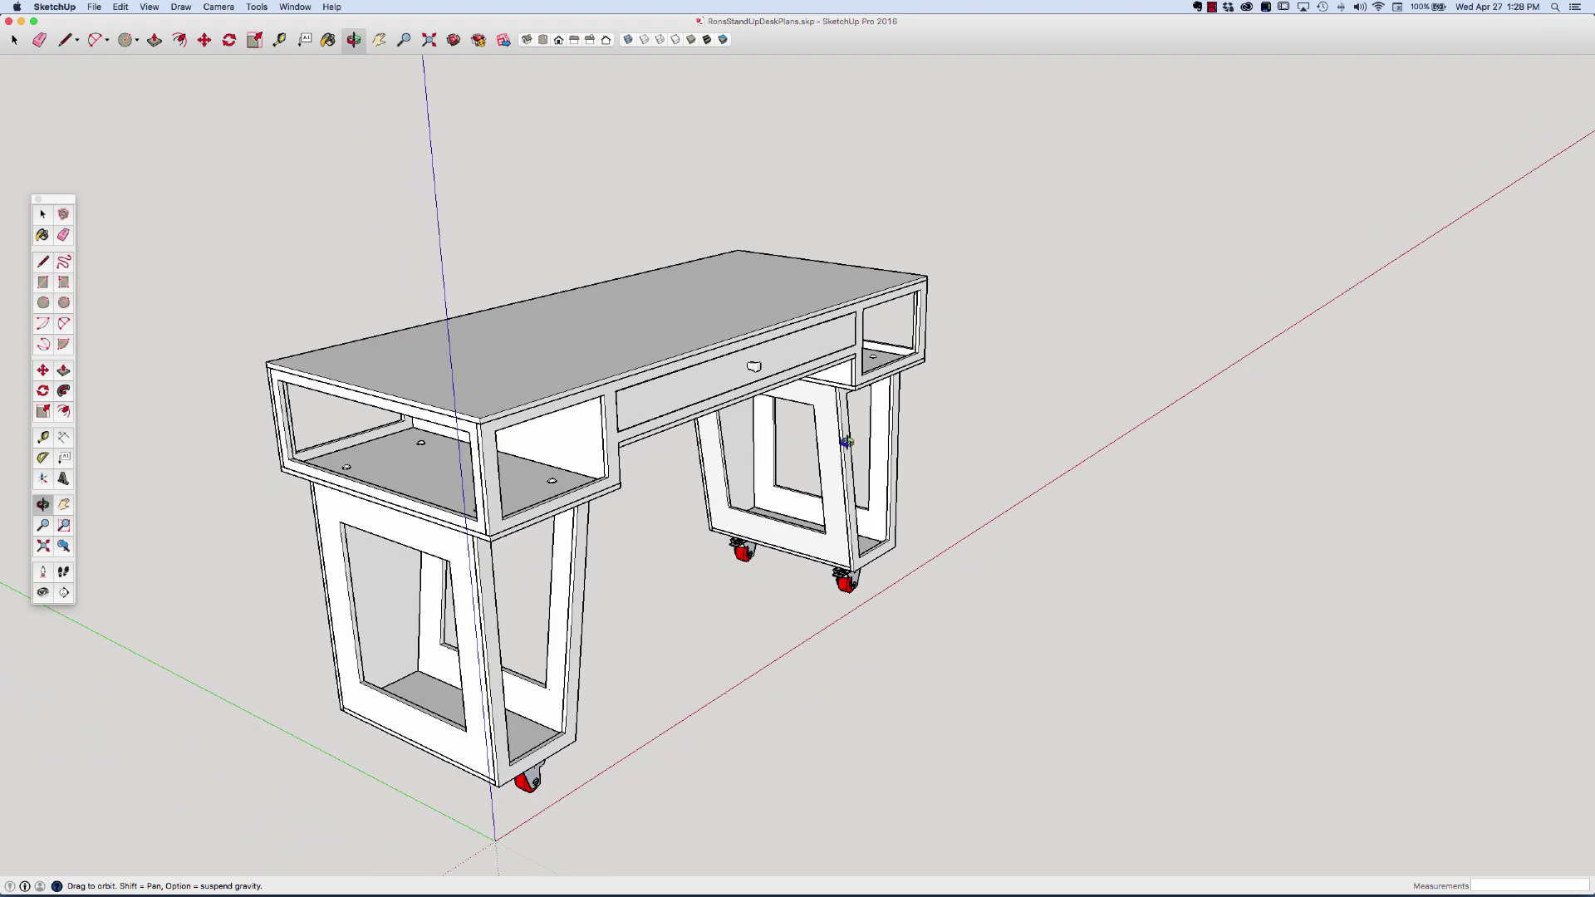
drag(851, 444, 705, 438)
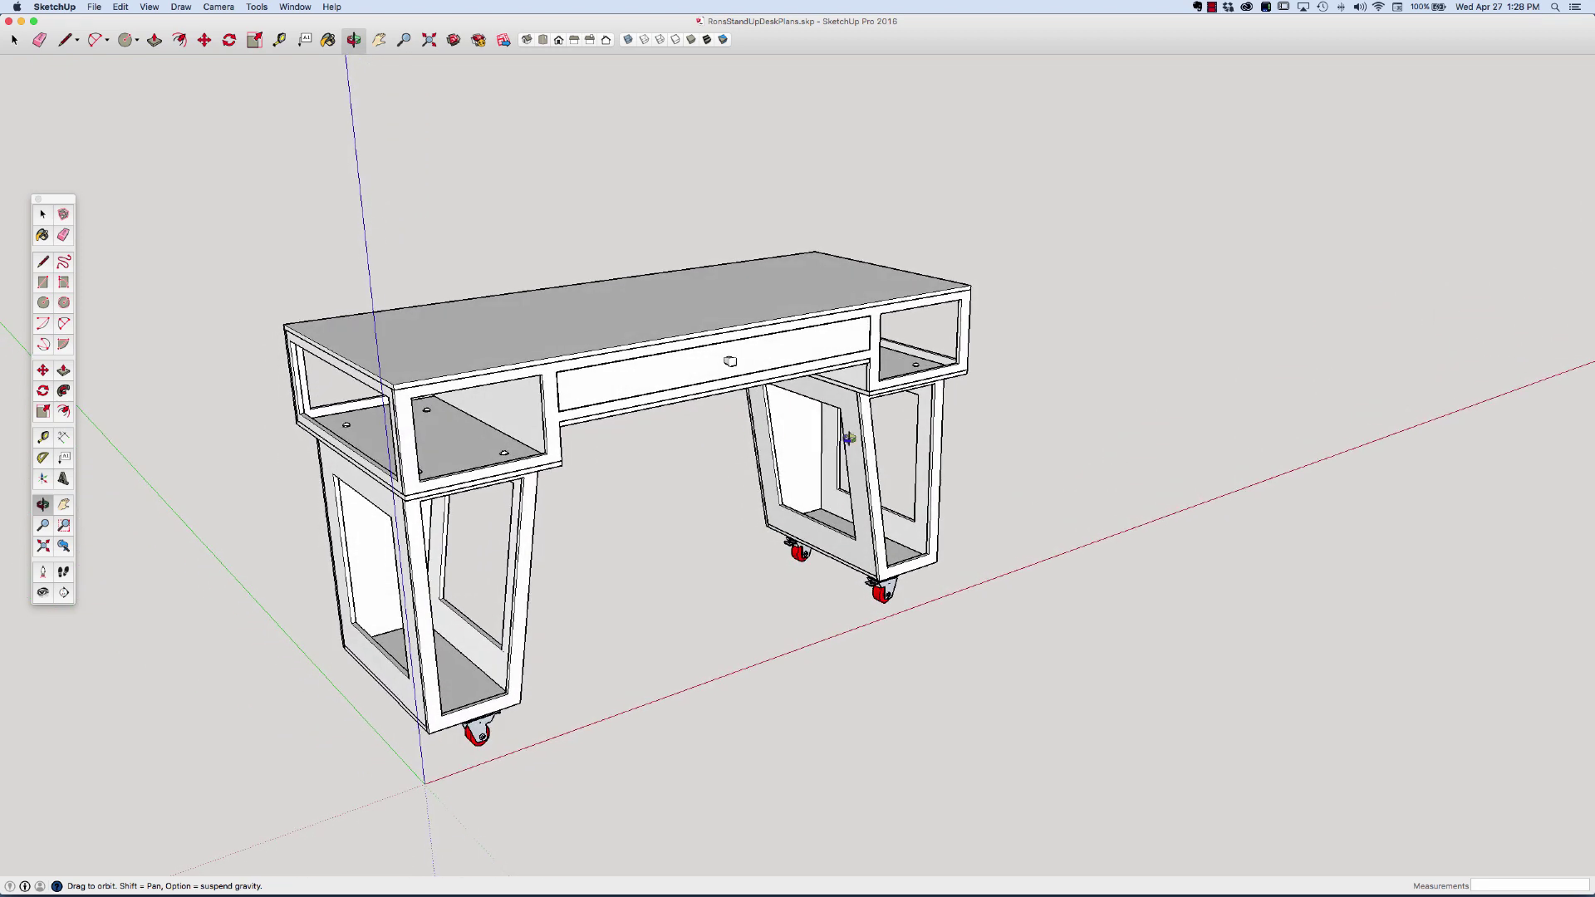
drag(873, 445, 795, 461)
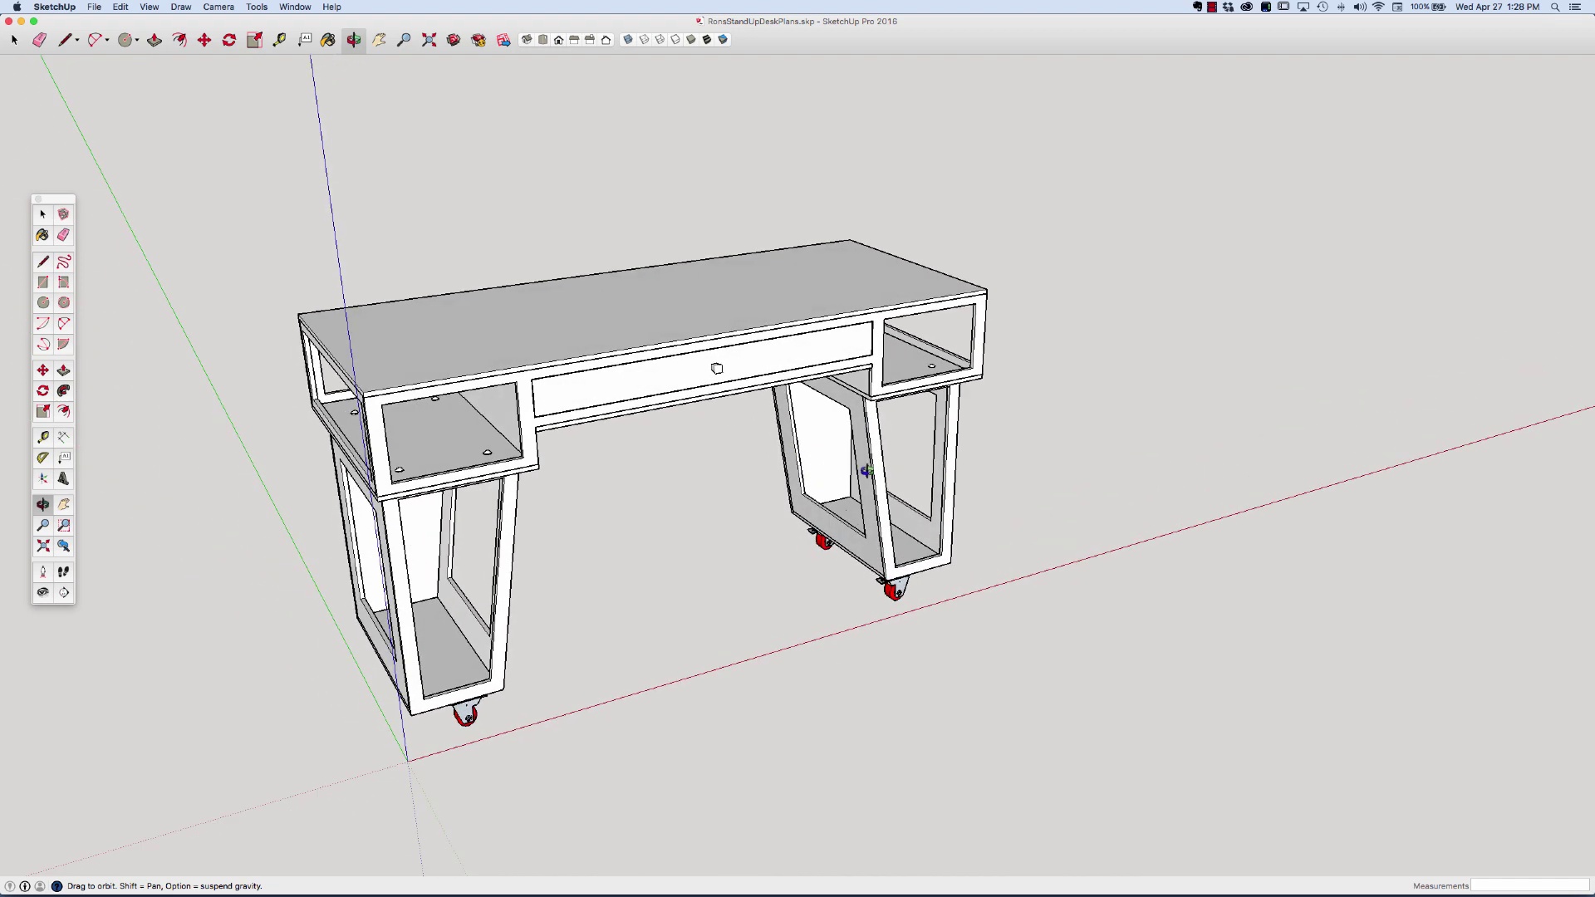
drag(898, 471, 627, 427)
drag(762, 418, 768, 353)
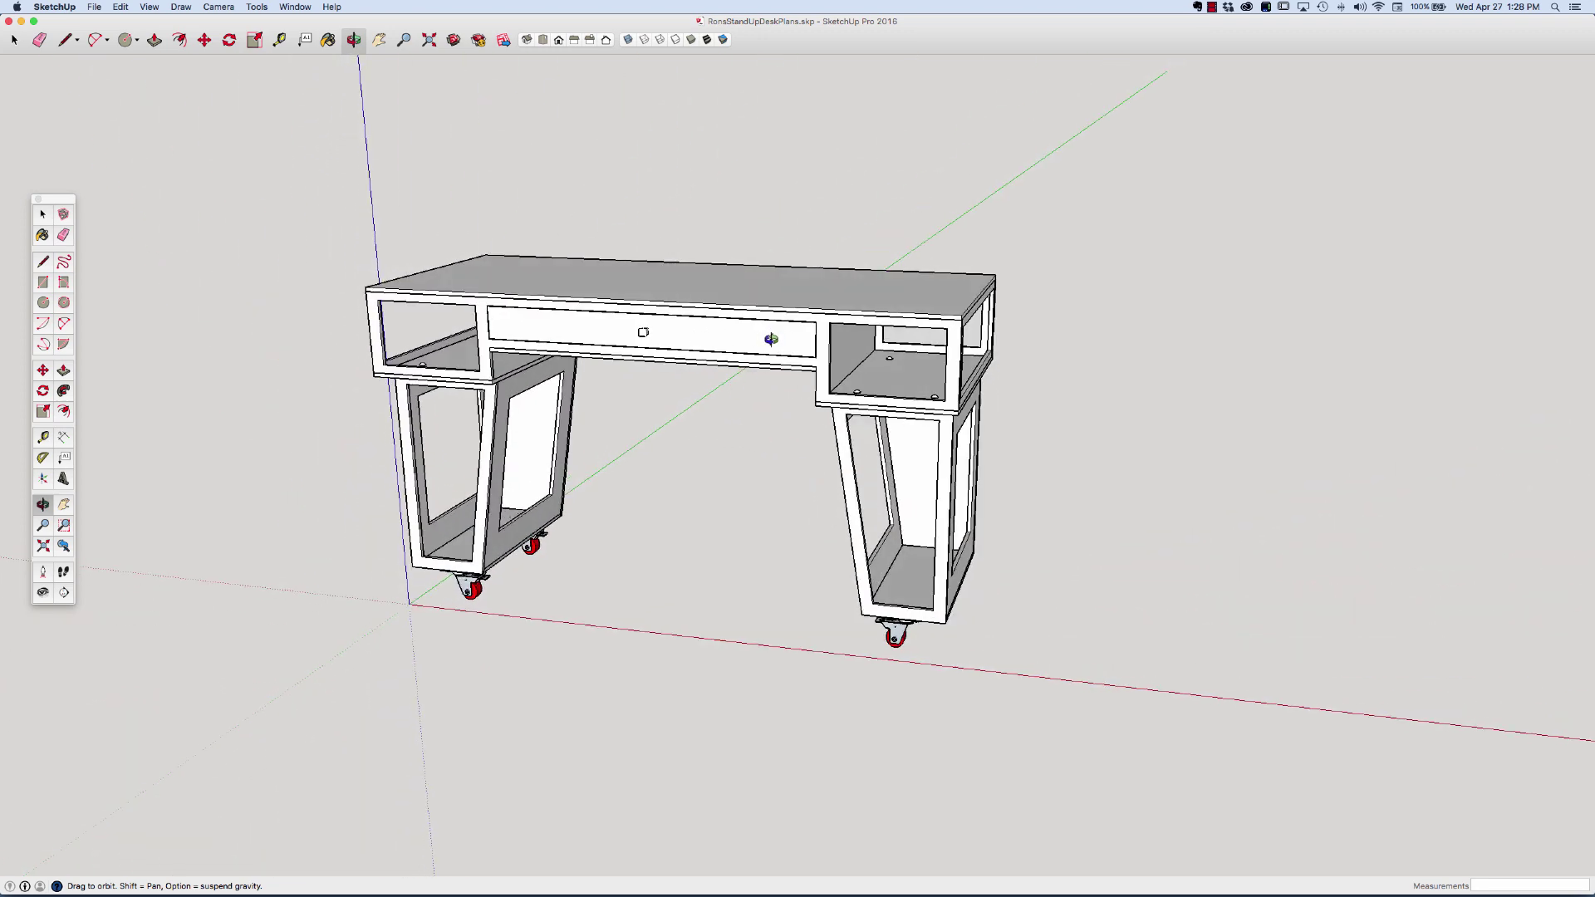
mouse_move(981, 405)
mouse_down()
mouse_move(810, 420)
mouse_move(626, 402)
mouse_move(590, 380)
mouse_move(766, 333)
mouse_move(880, 357)
mouse_move(950, 396)
mouse_move(1033, 393)
mouse_move(997, 407)
mouse_up()
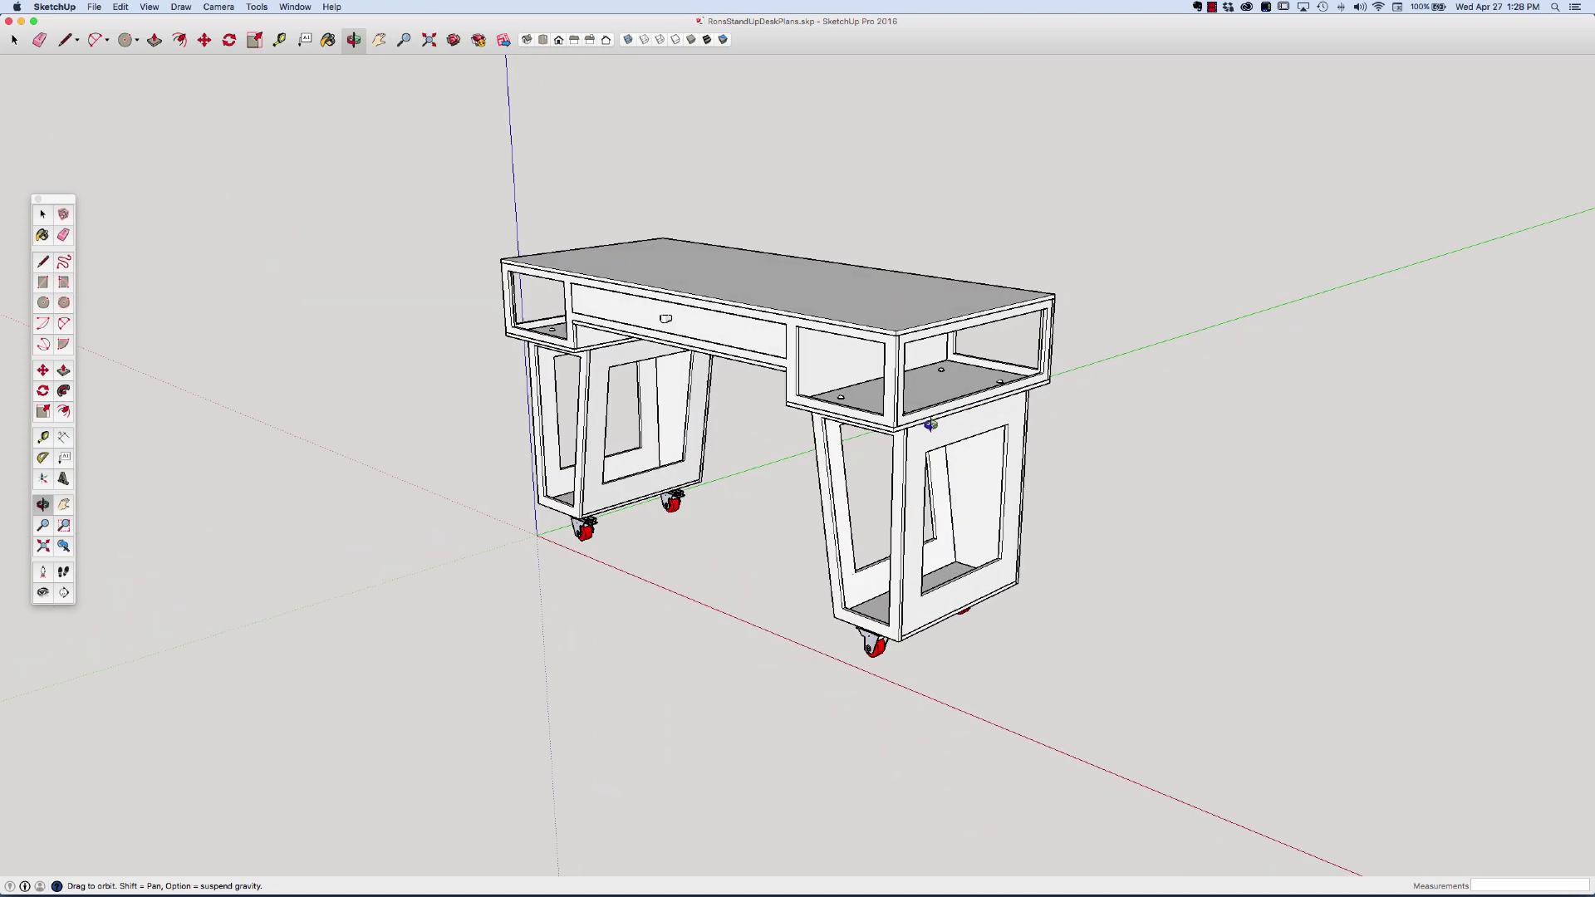
drag(887, 419, 1020, 429)
drag(915, 390, 954, 402)
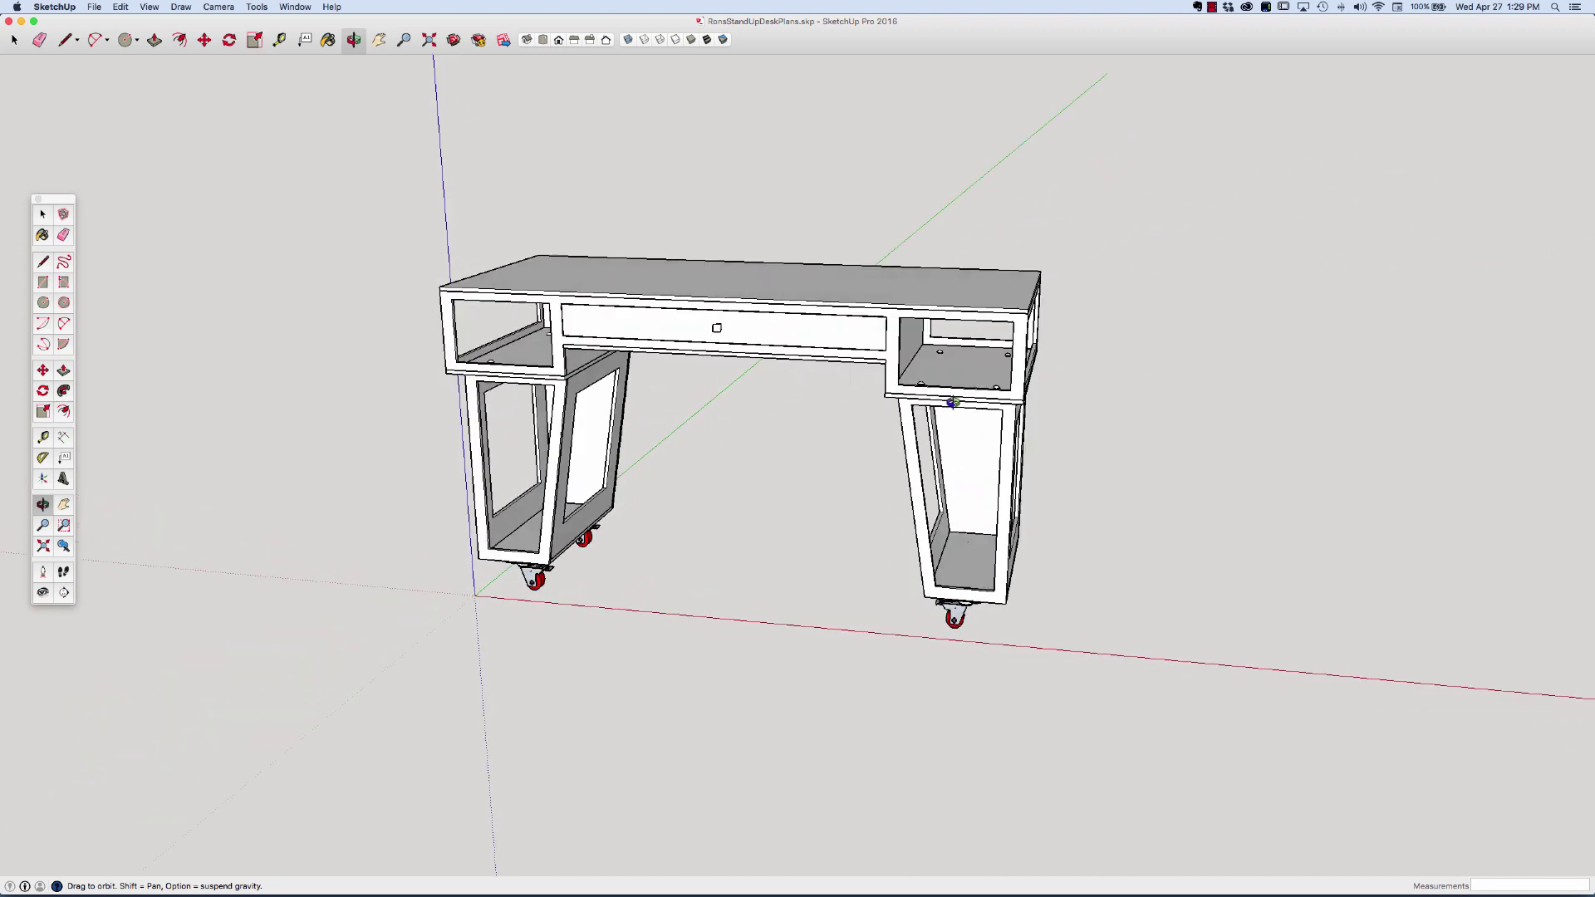
drag(921, 468, 1068, 406)
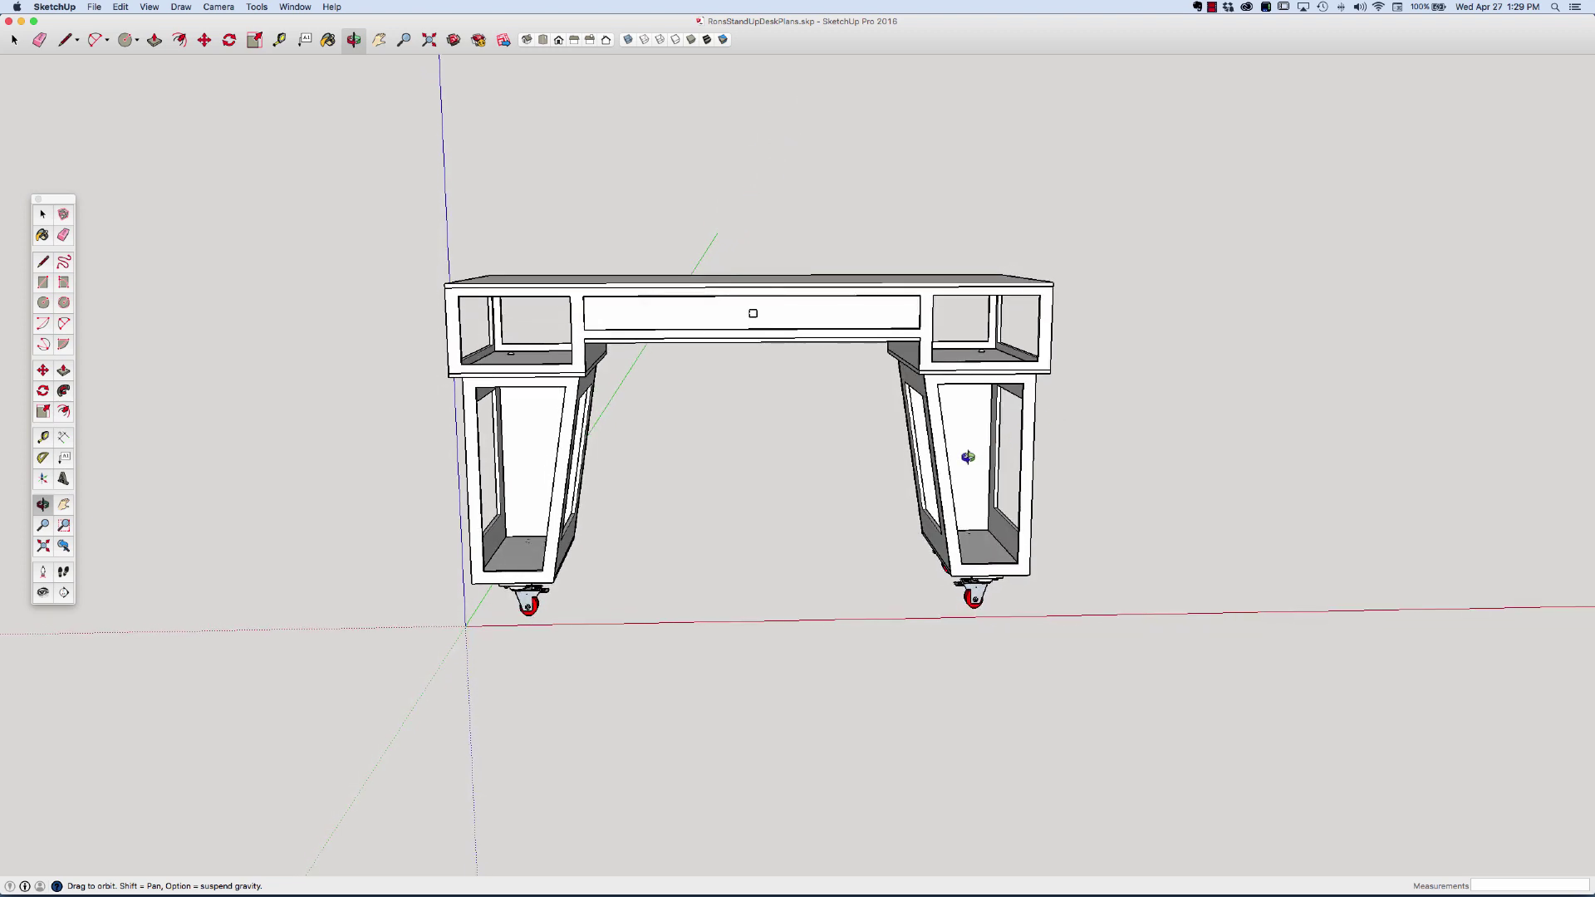
drag(969, 456, 1000, 457)
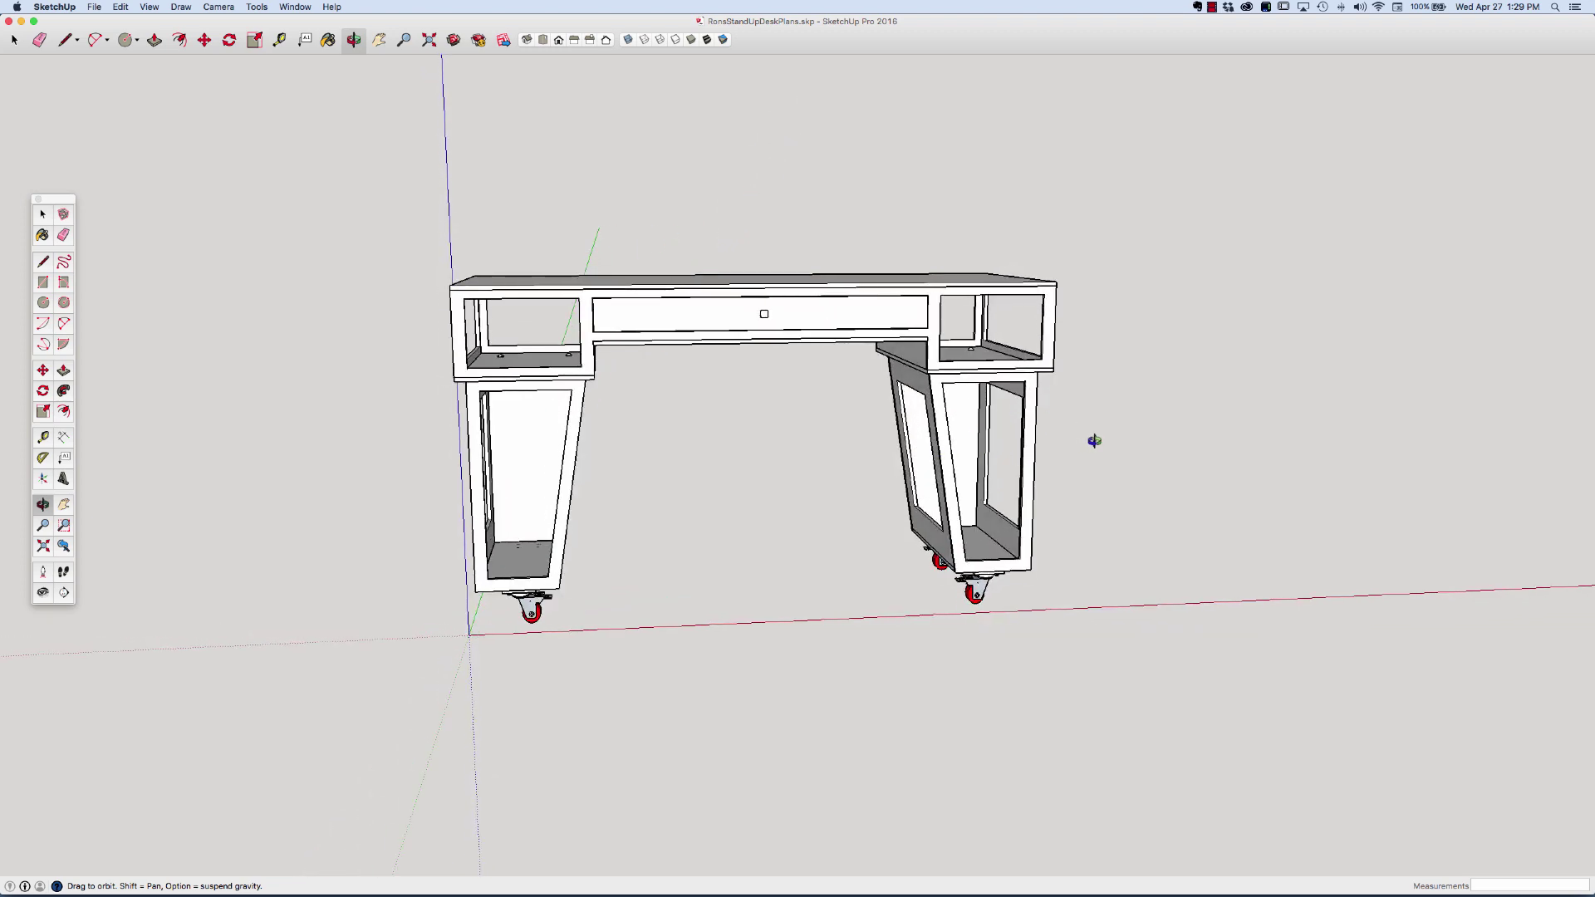
drag(1009, 440, 1095, 484)
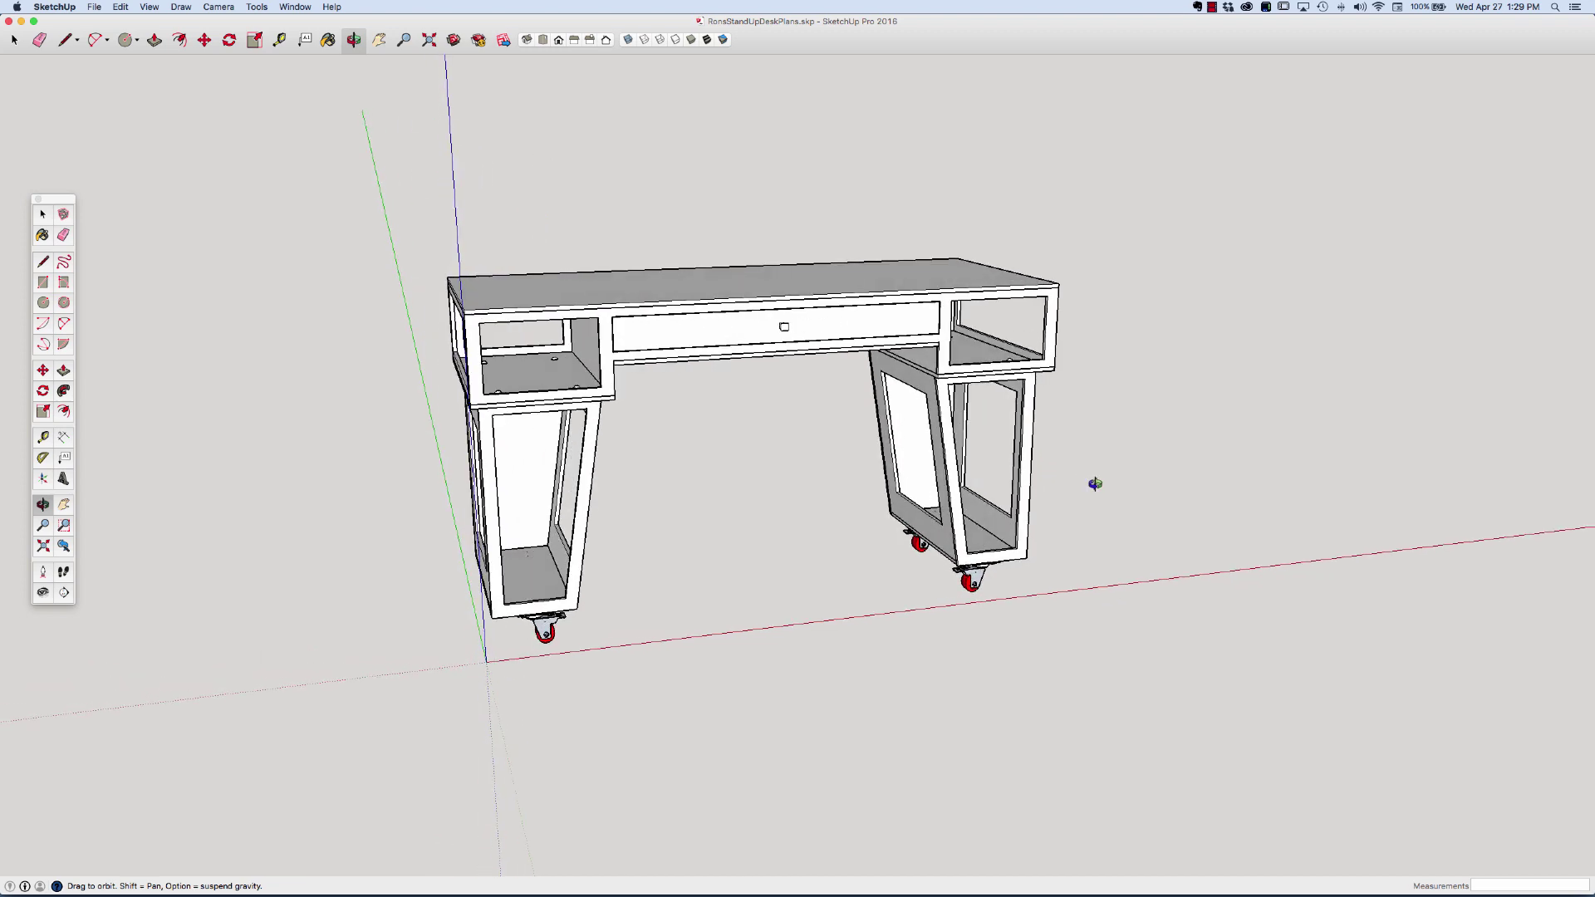
drag(887, 486, 958, 481)
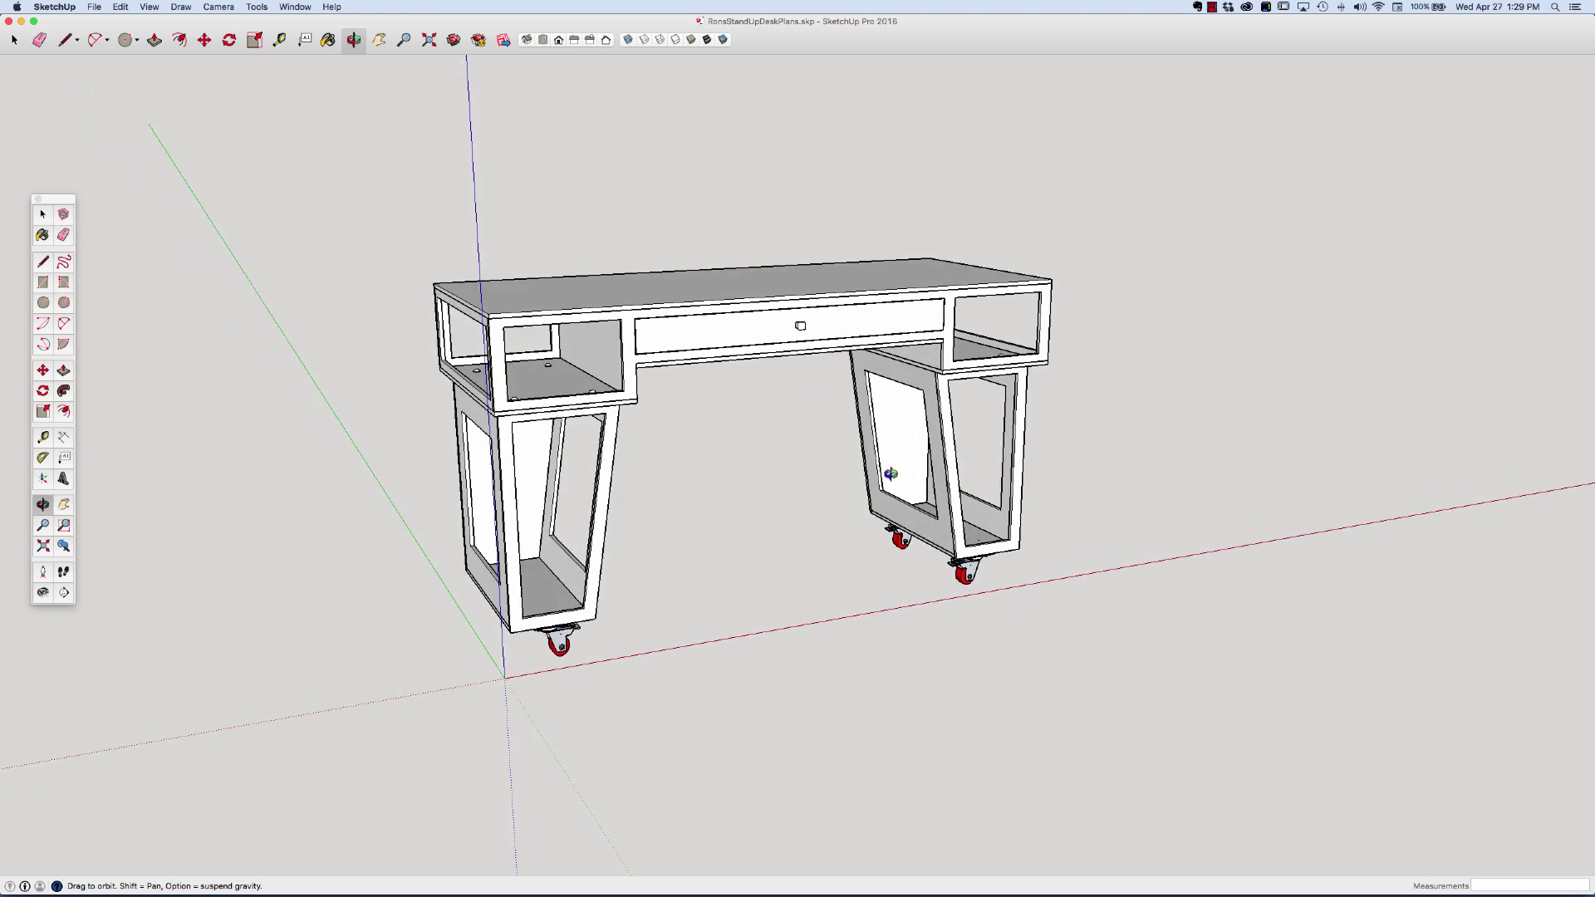
scroll(872, 475, down, 3)
drag(720, 530, 711, 526)
scroll(712, 528, up, 3)
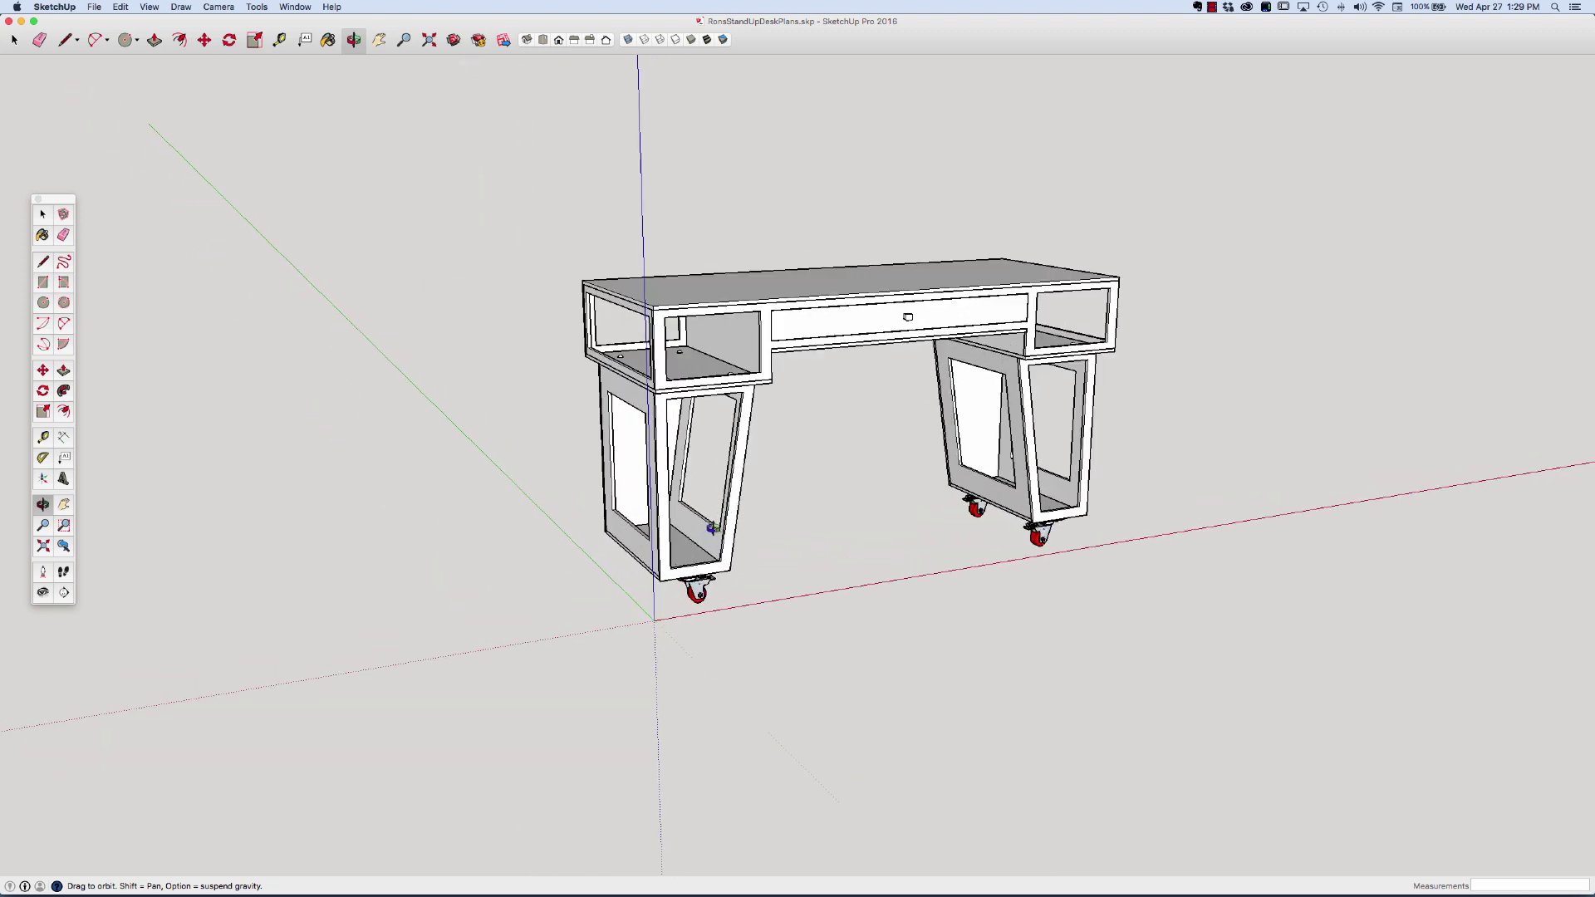
drag(872, 489, 888, 500)
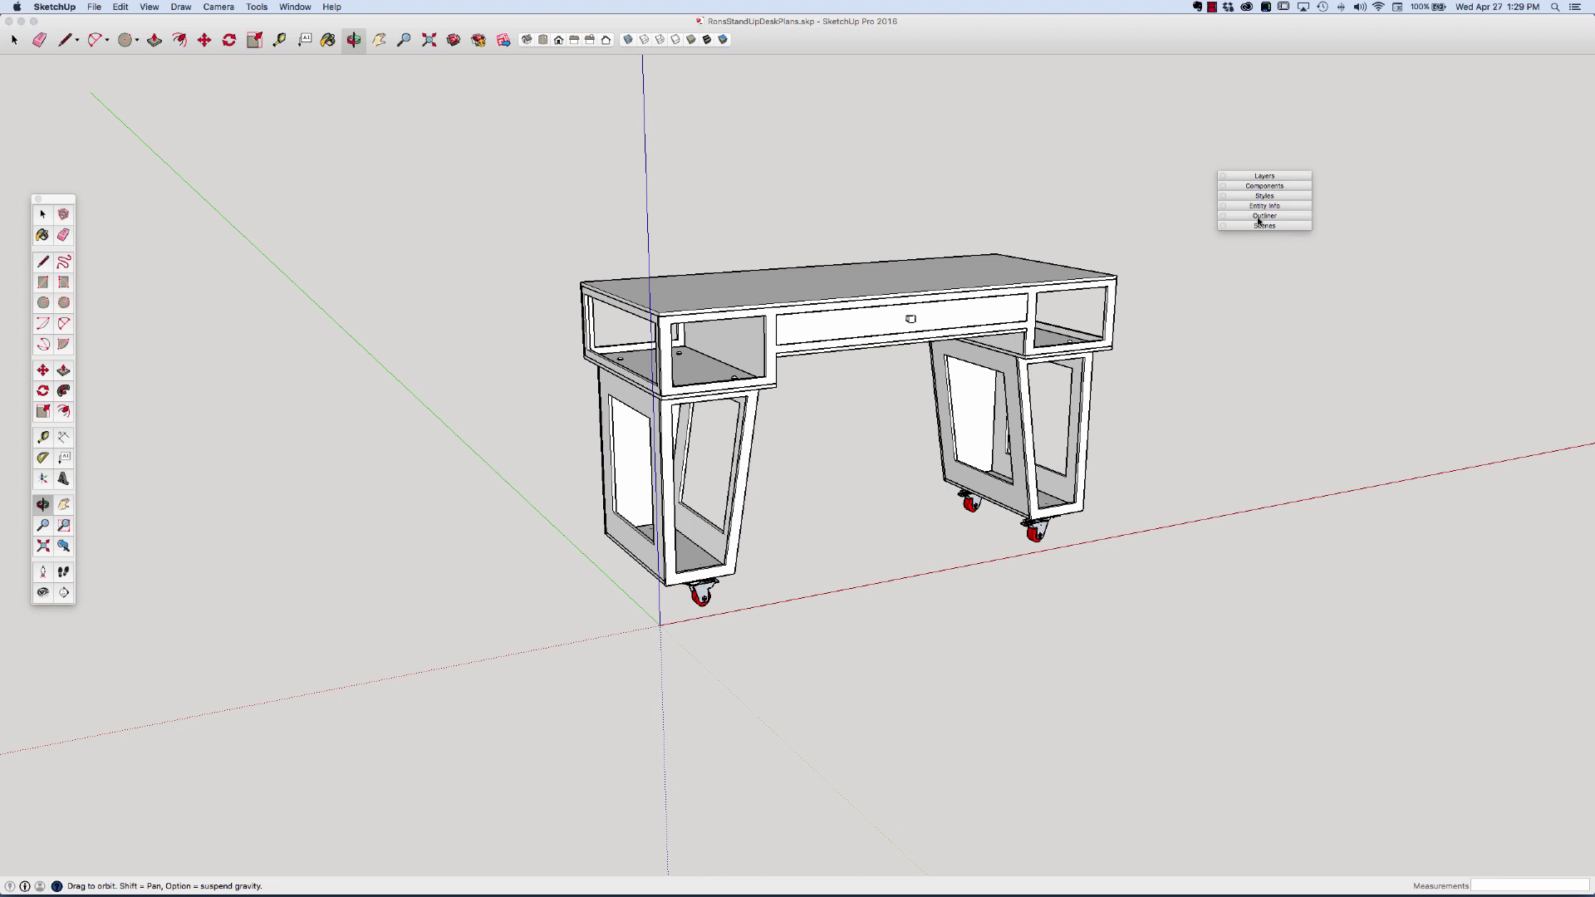
Open the Outliner and hide the DESK TOP COMPLETE group so only the two bases remain.
click(1254, 216)
drag(1201, 176, 1288, 135)
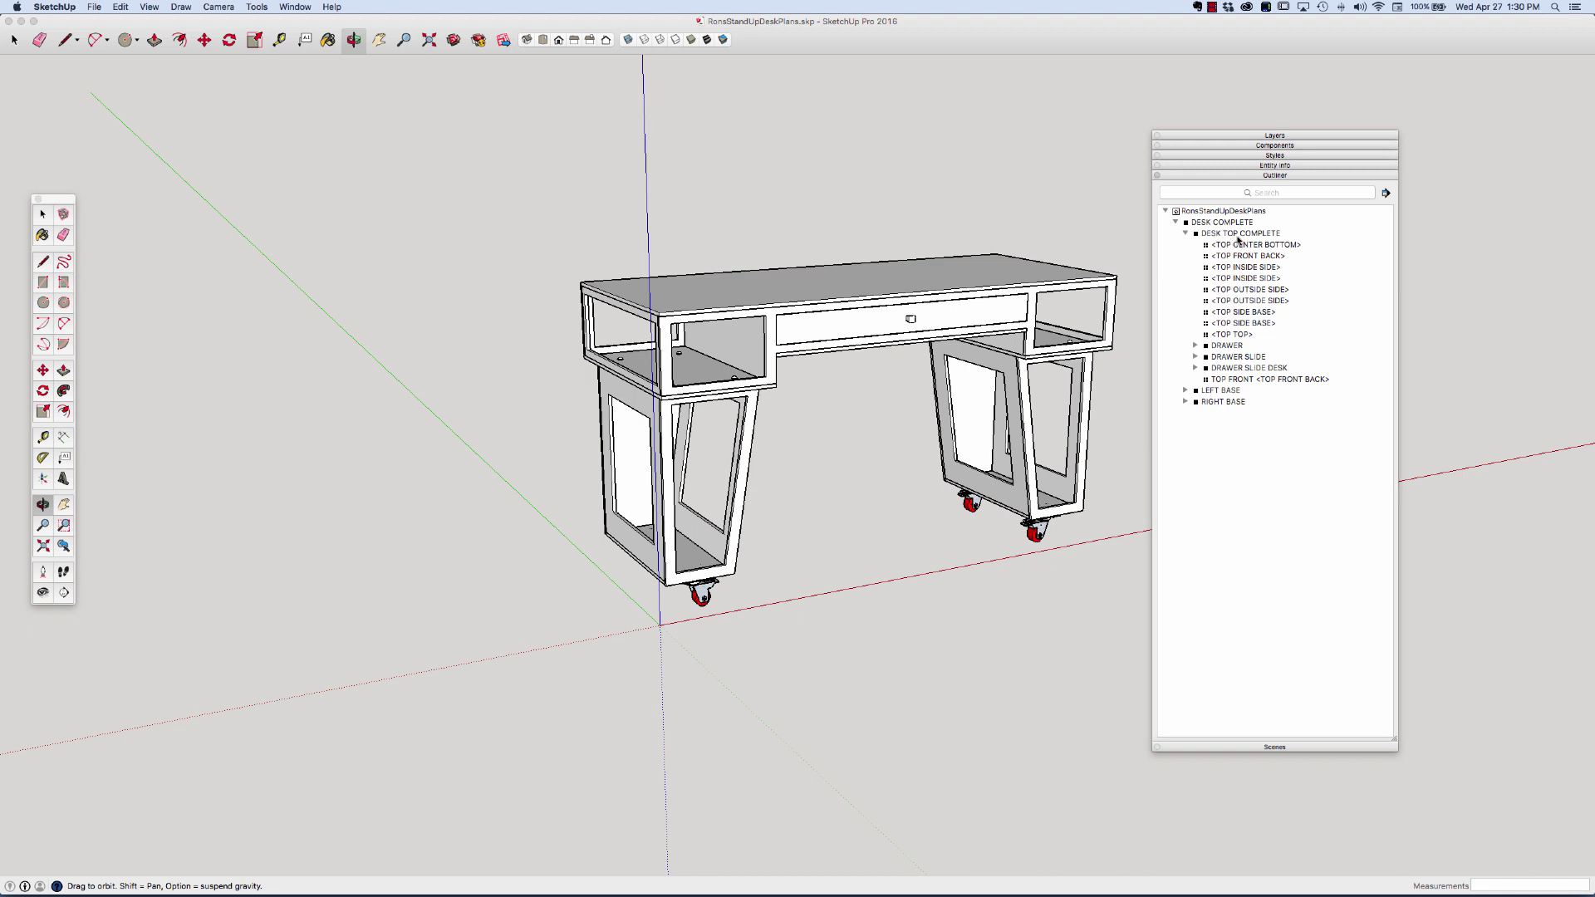
click(1237, 234)
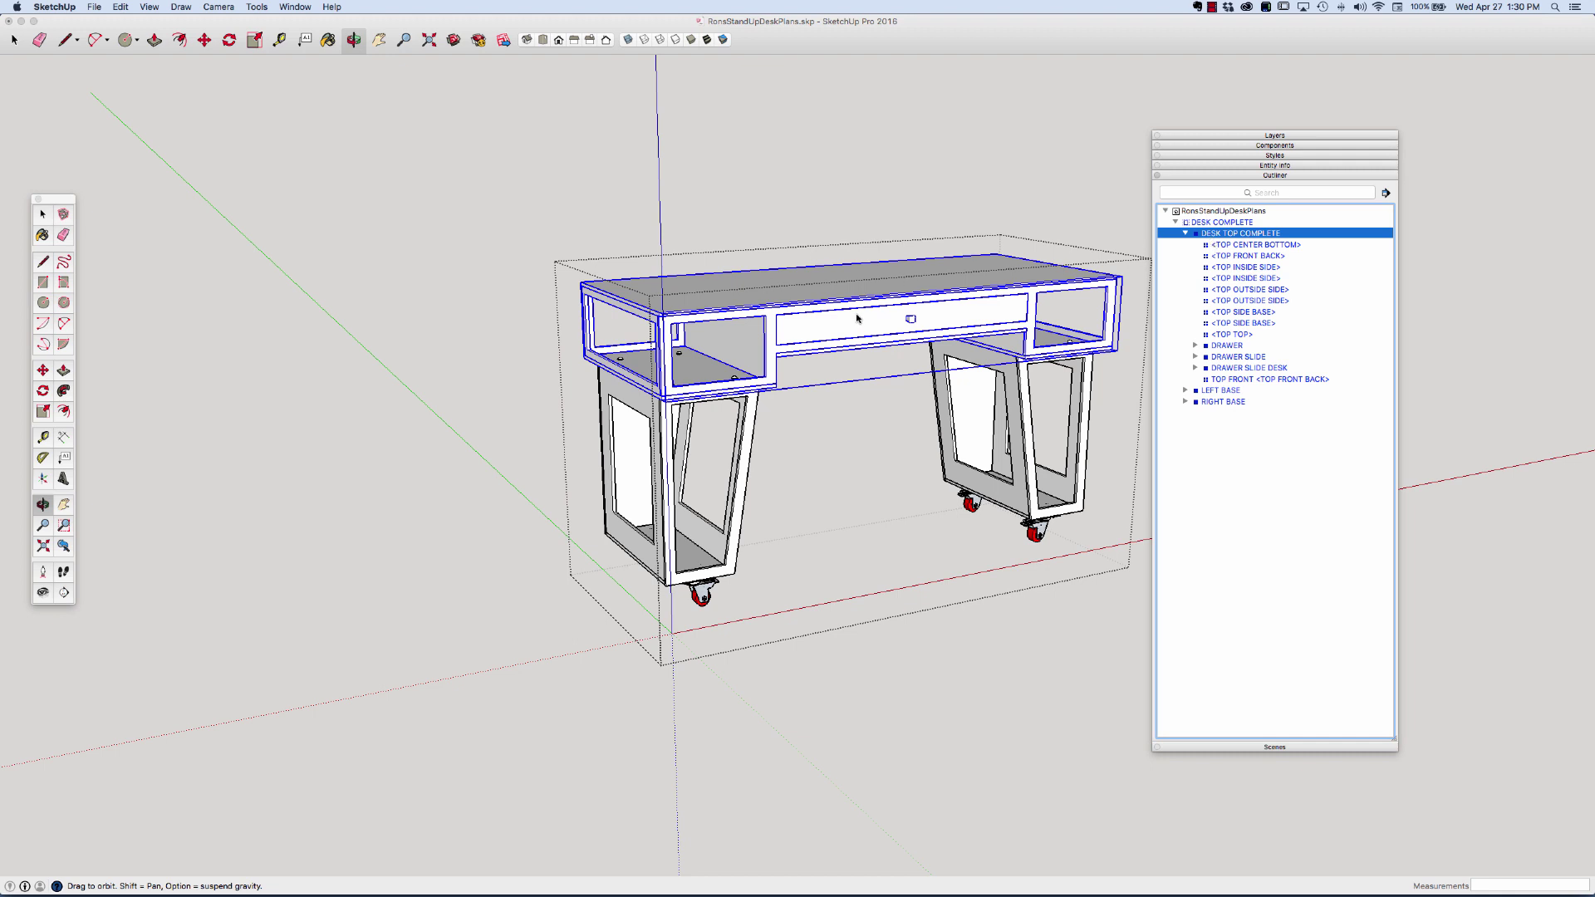
right_click(1241, 238)
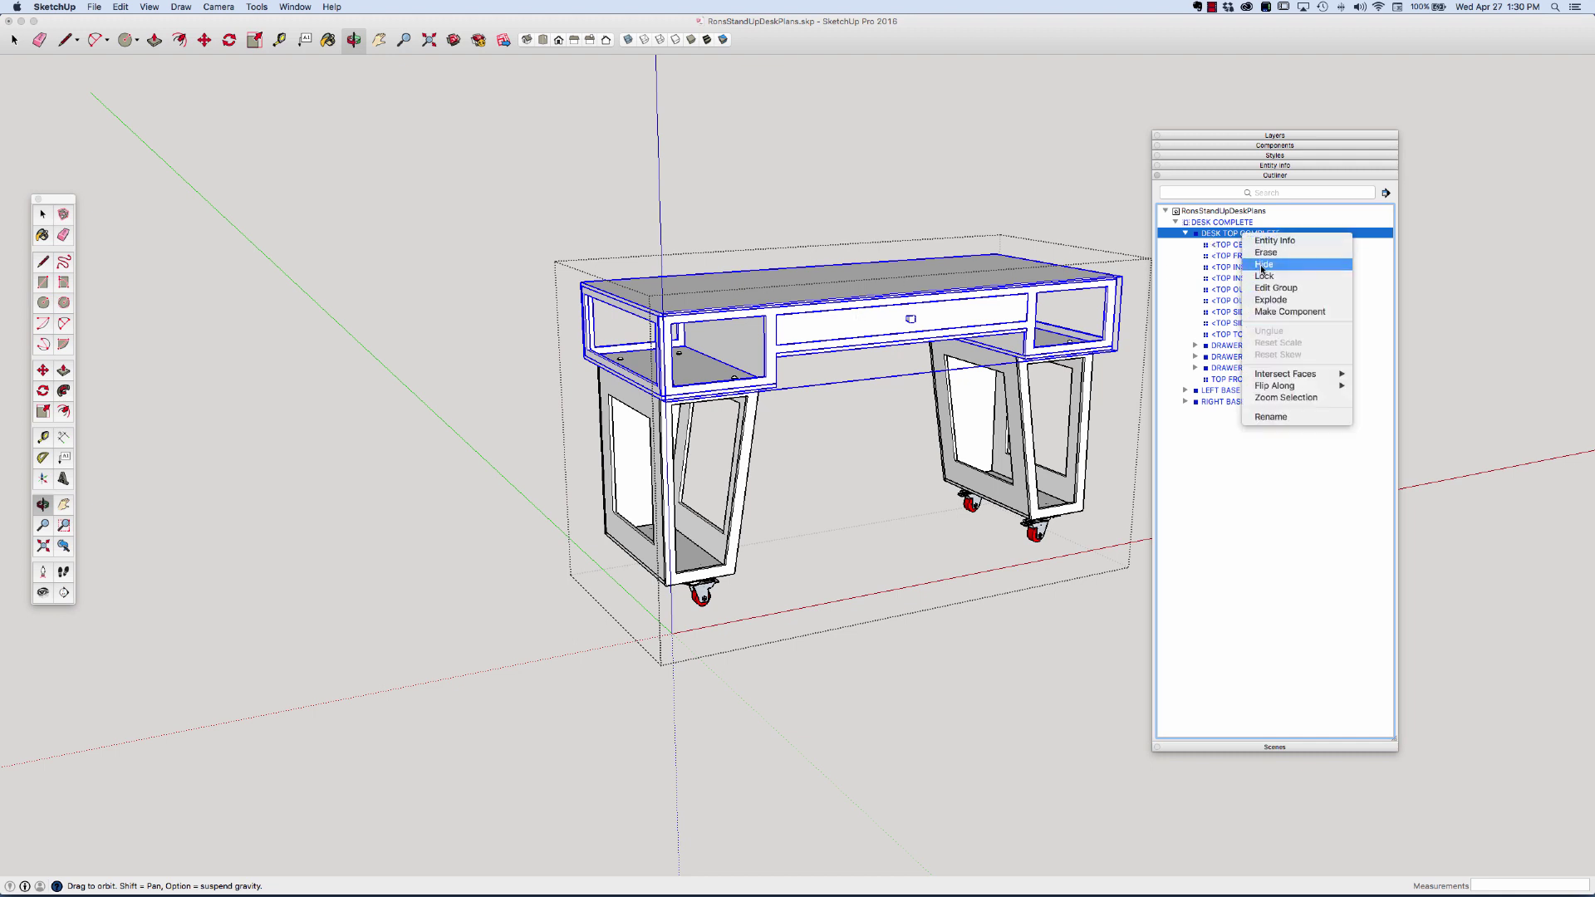
click(1262, 264)
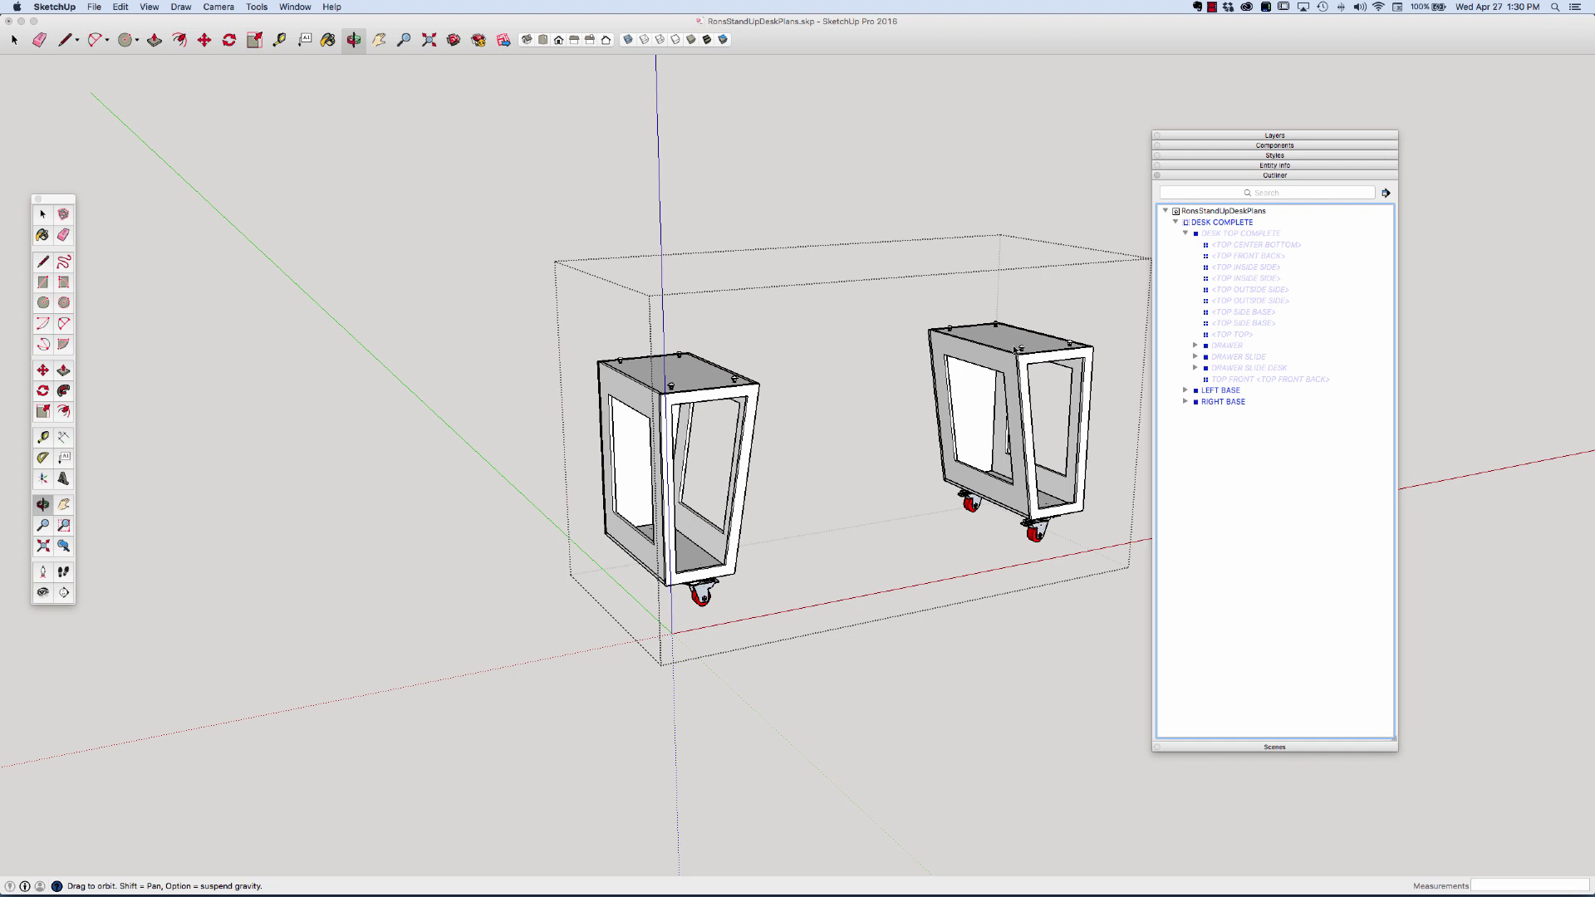
Unhide the DESK TOP COMPLETE group.
click(1214, 235)
right_click(1213, 235)
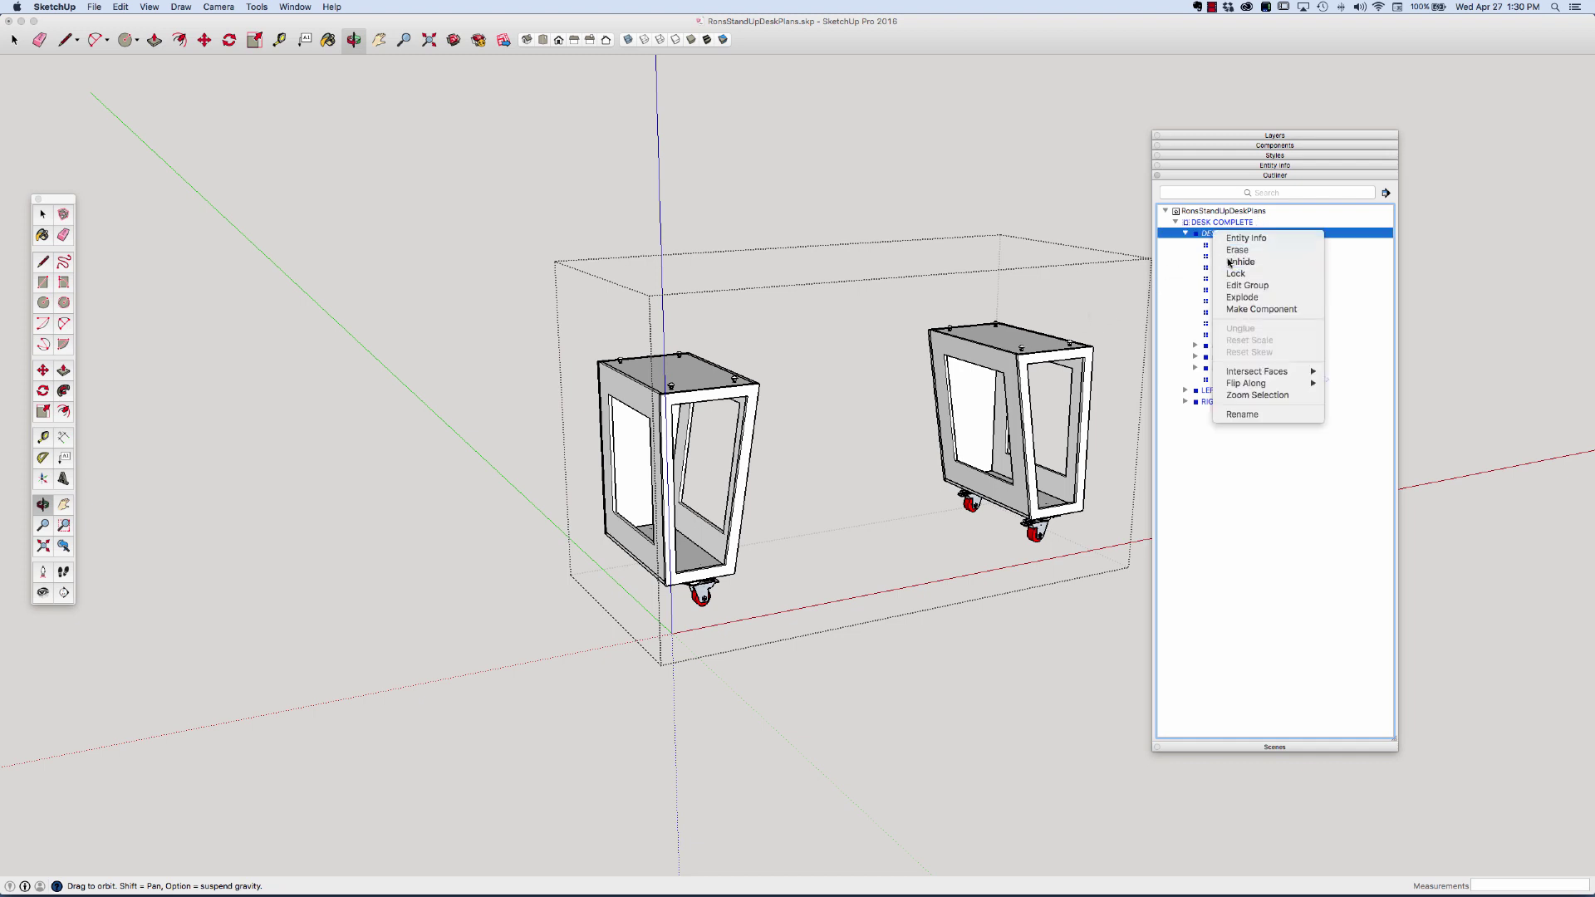
click(1227, 263)
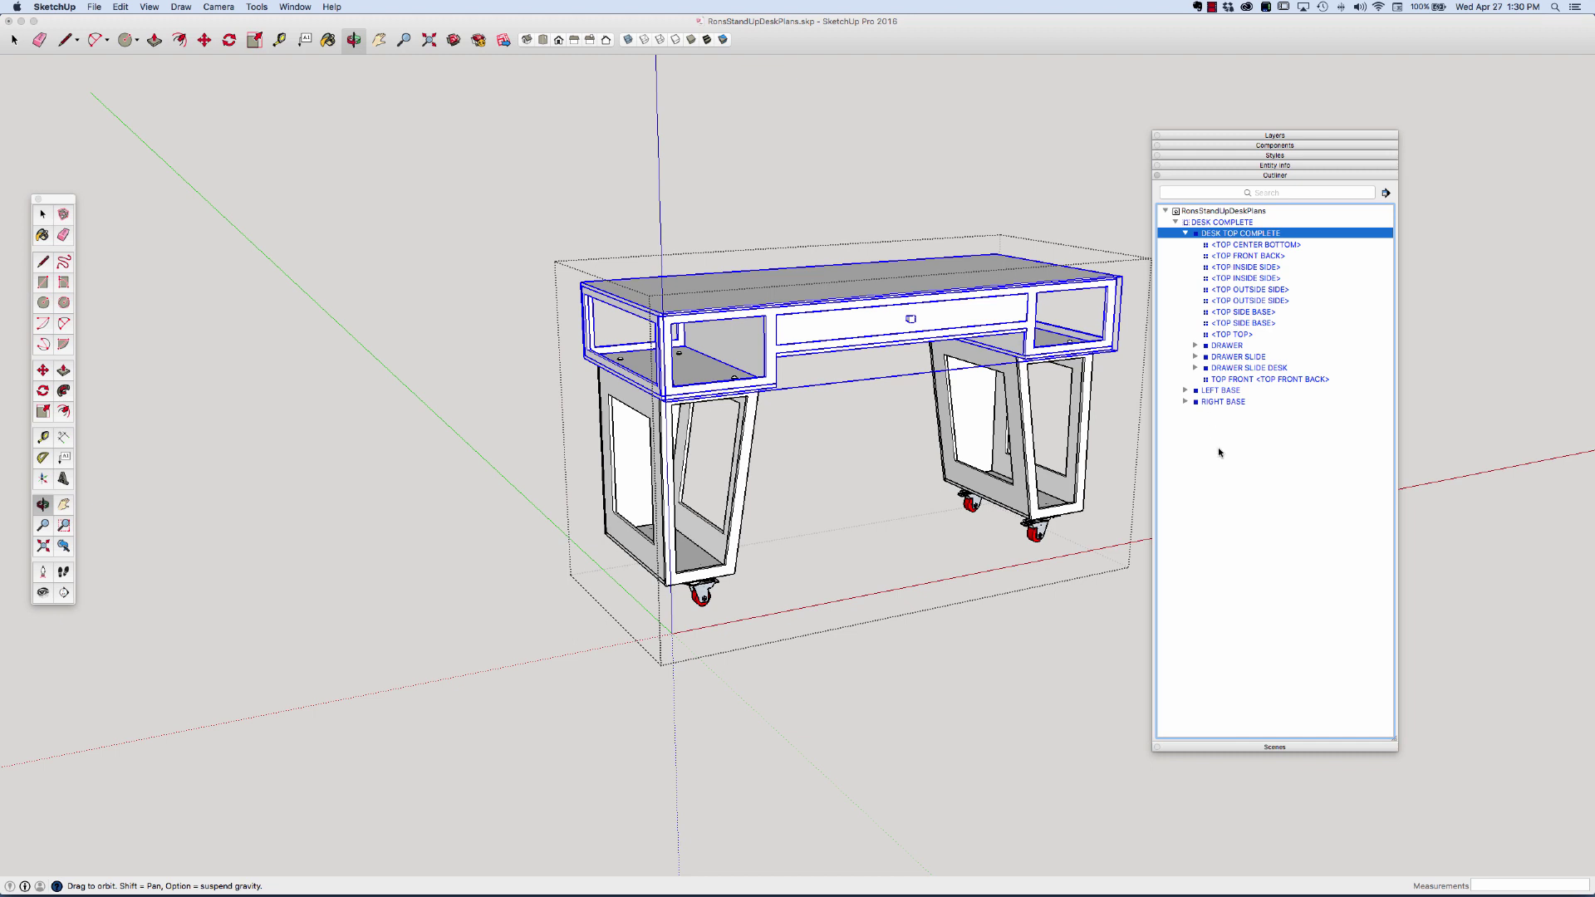
Inspect the parts nested in the LEFT BASE and RIGHT BASE groups, collapsing each list again.
click(1218, 447)
click(1221, 391)
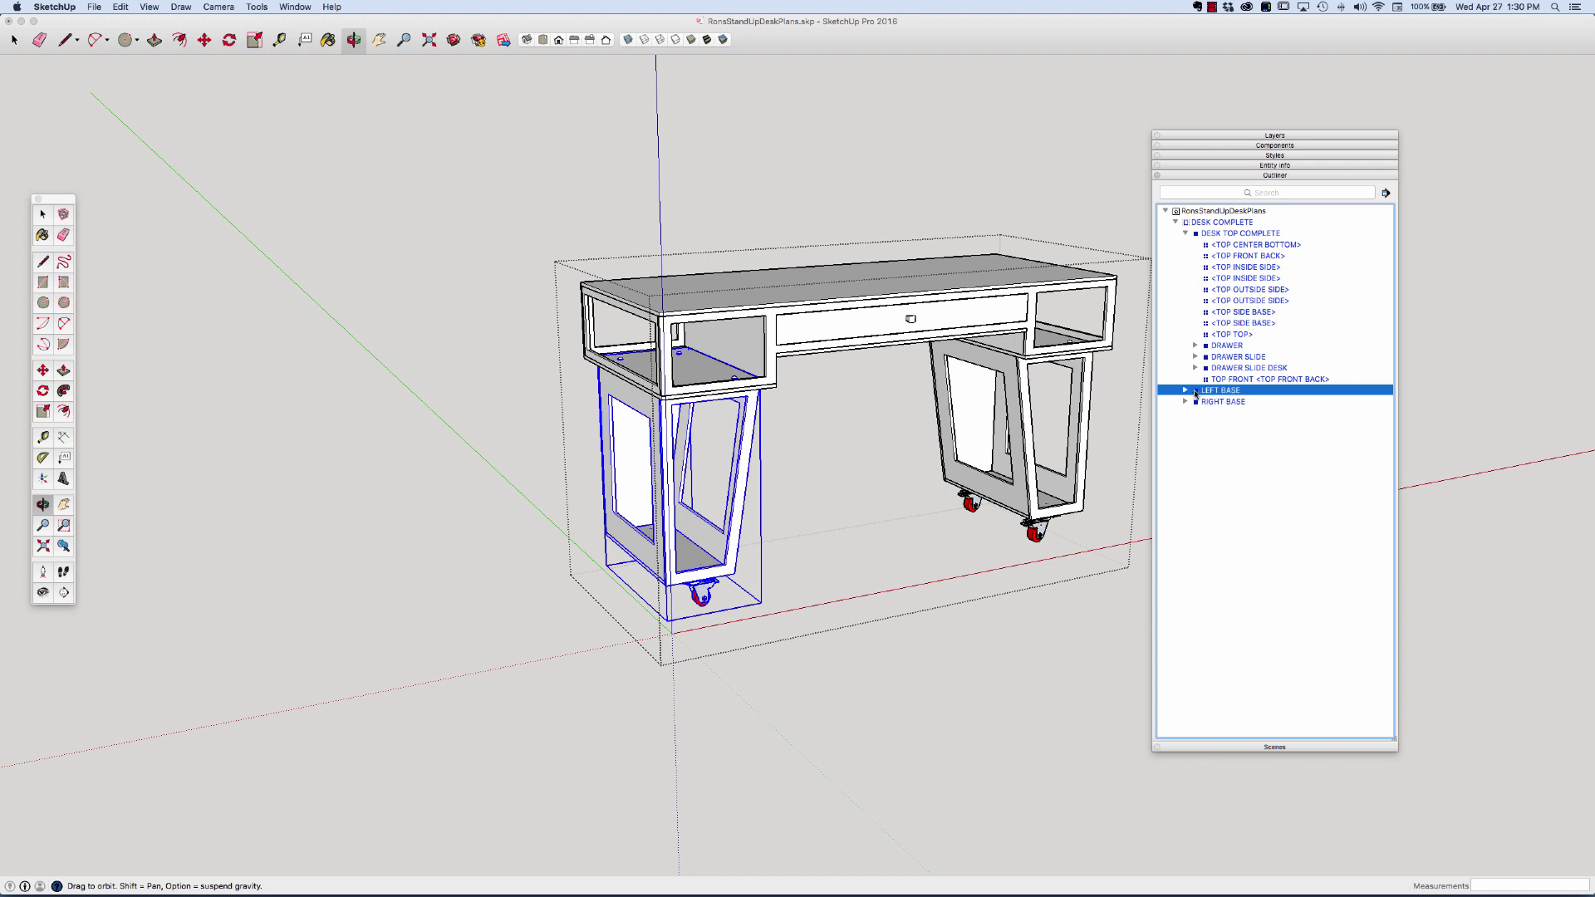
click(1186, 390)
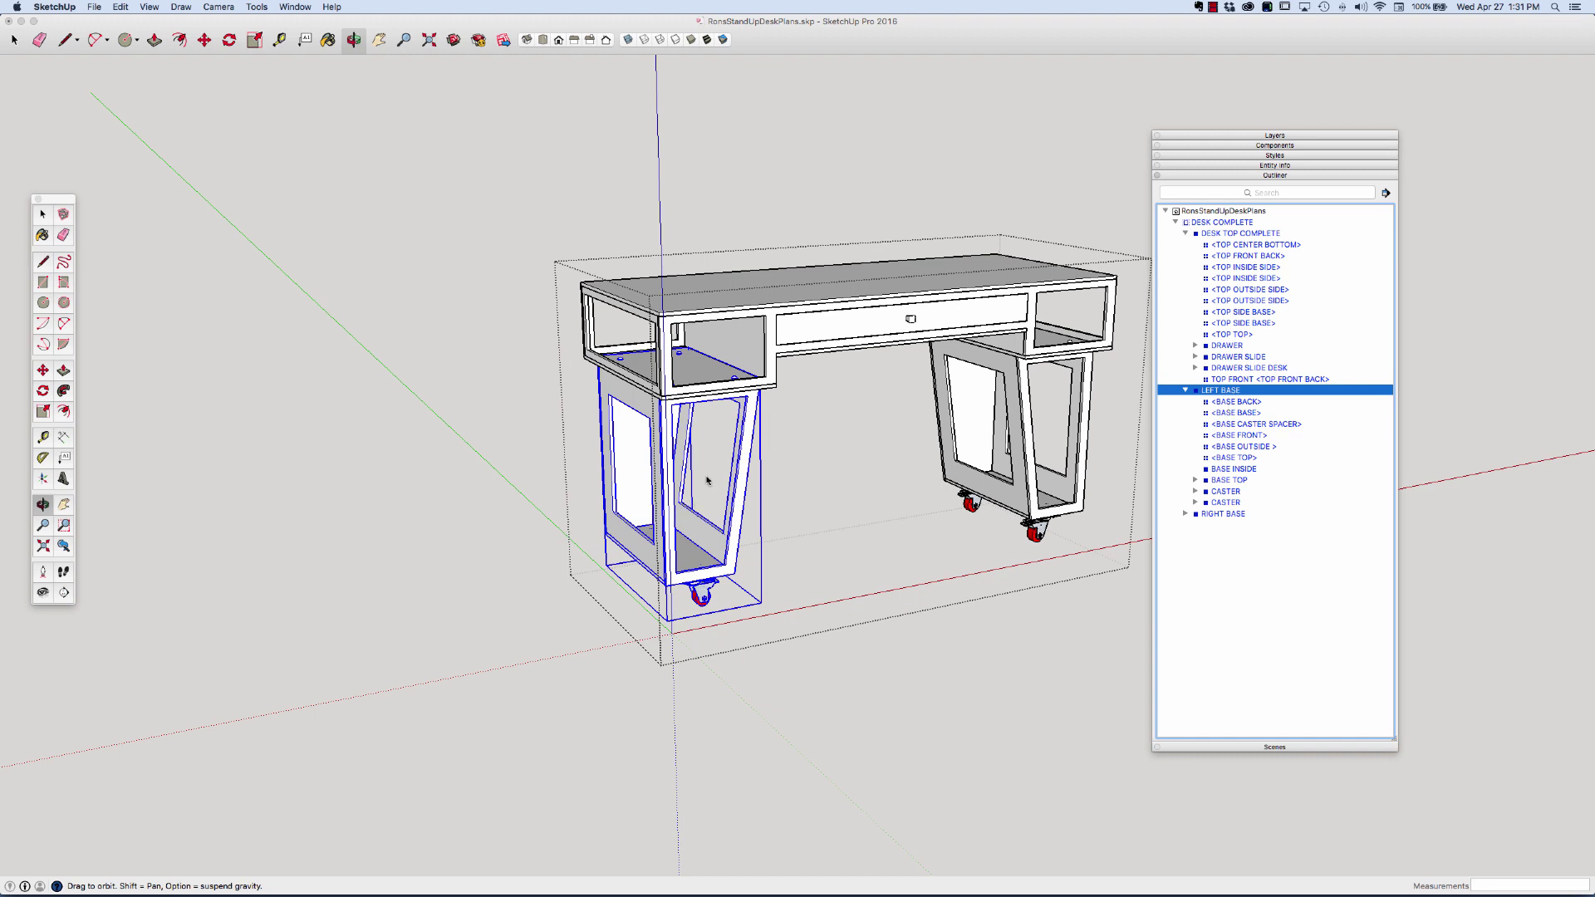
click(1186, 391)
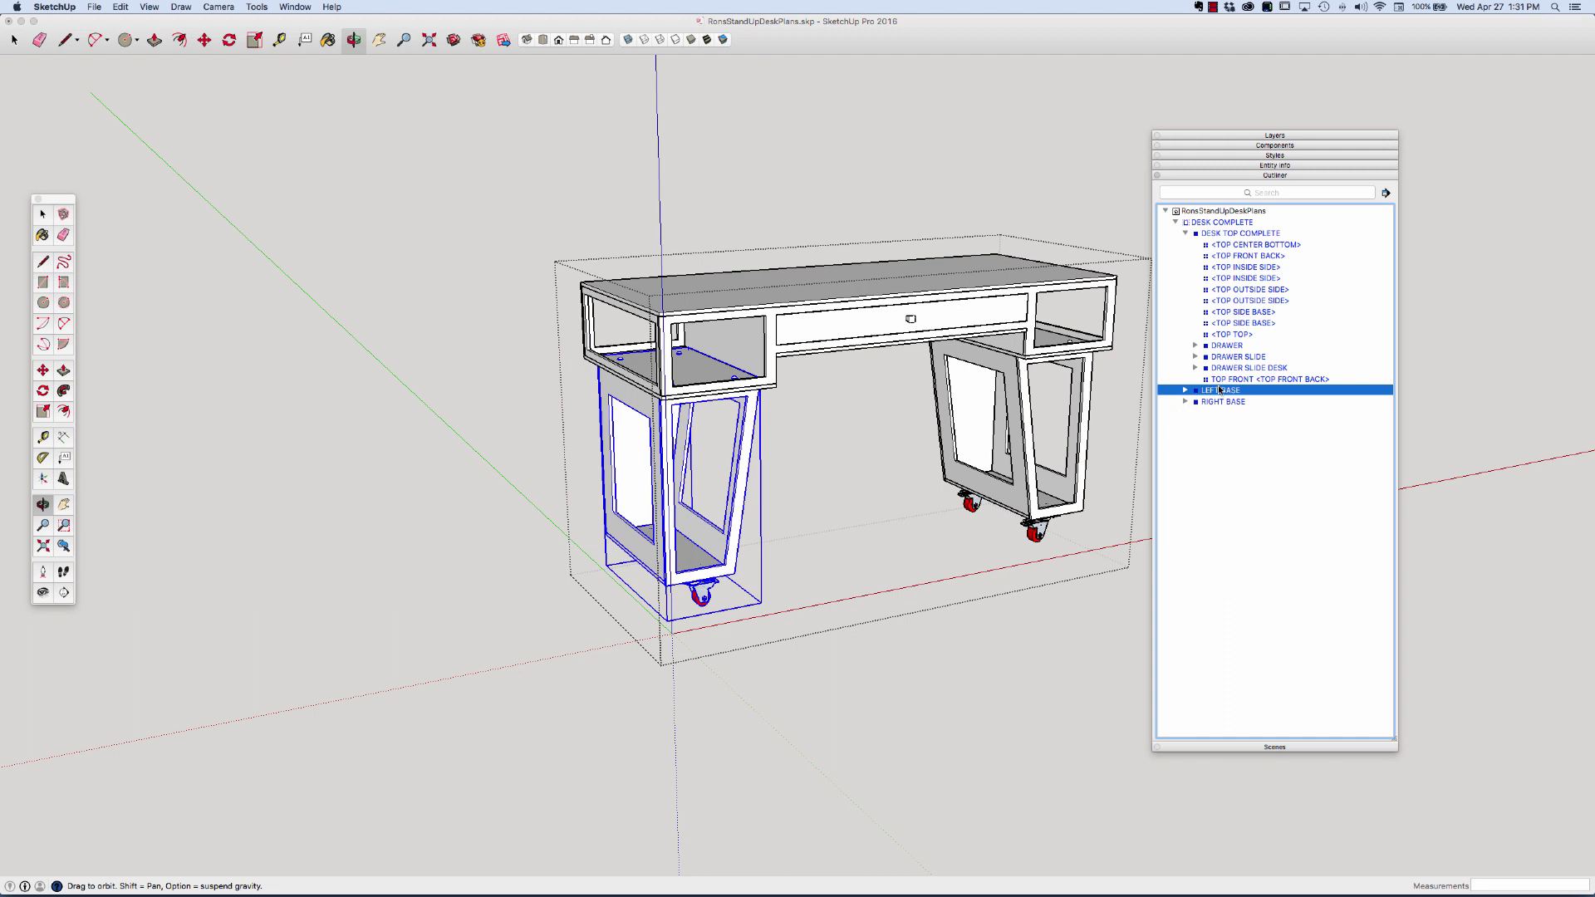
click(1186, 402)
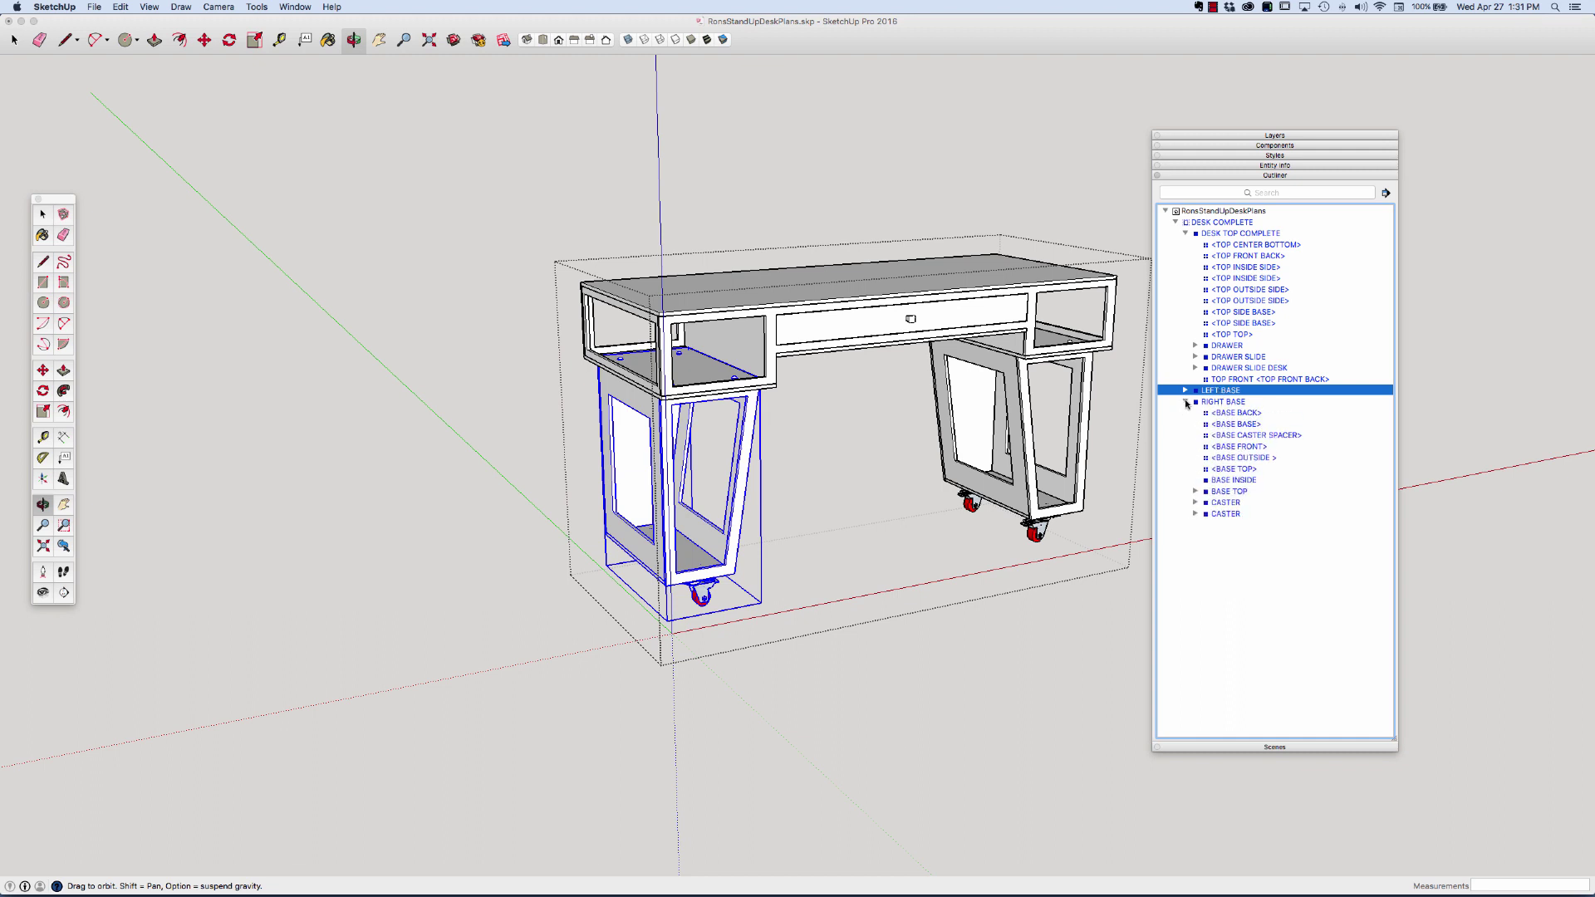
click(1186, 401)
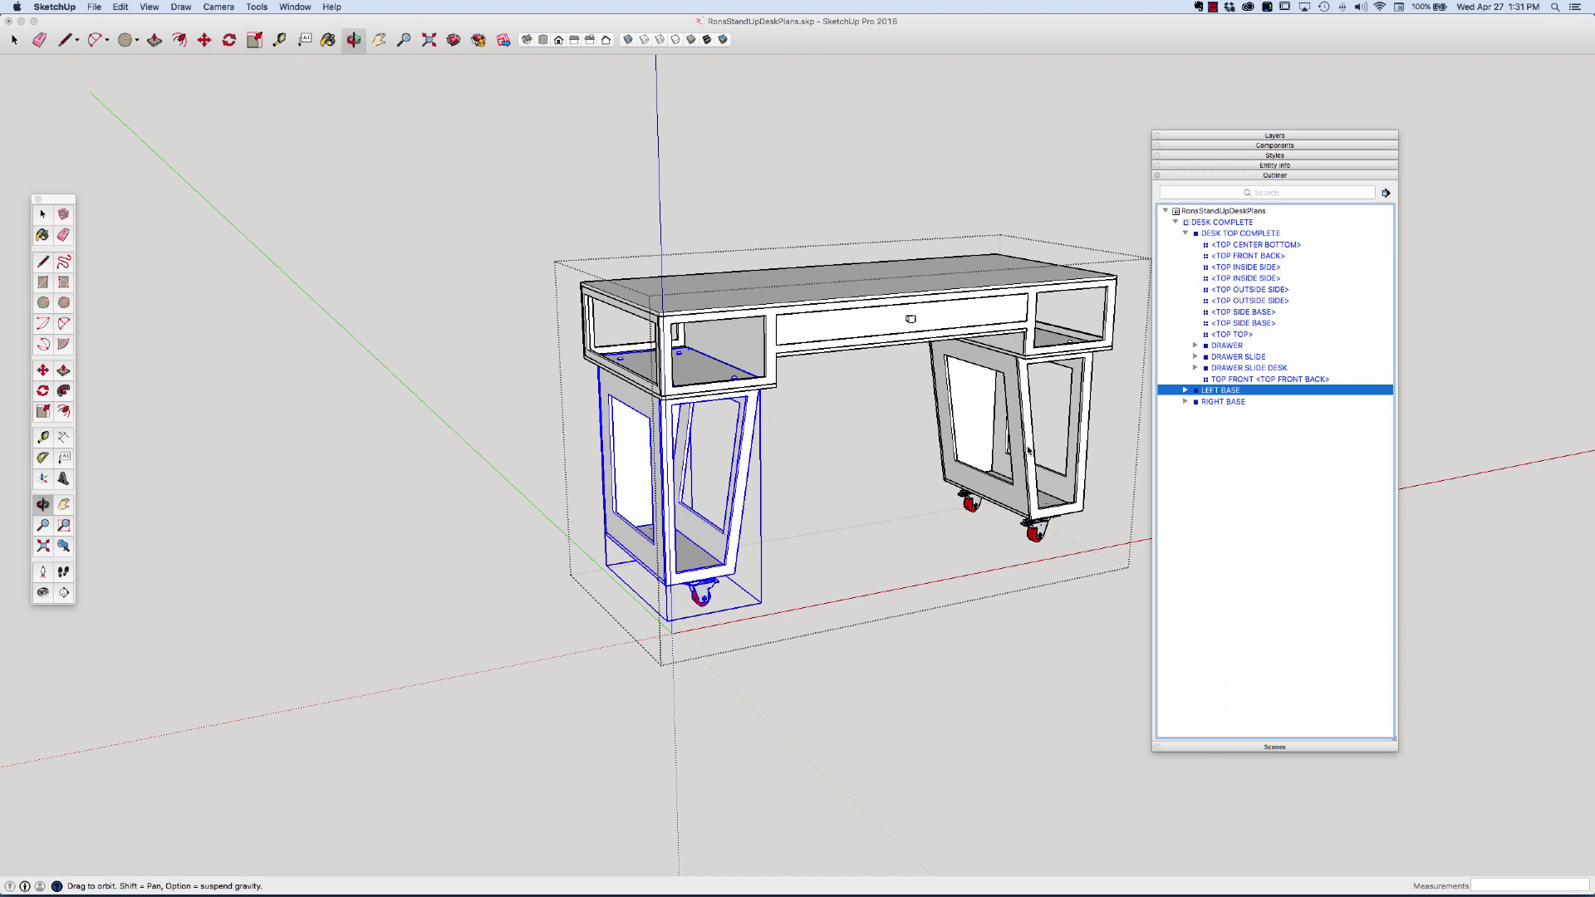
Switch to the Select tool and exit the DESK COMPLETE group with nothing selected.
click(834, 492)
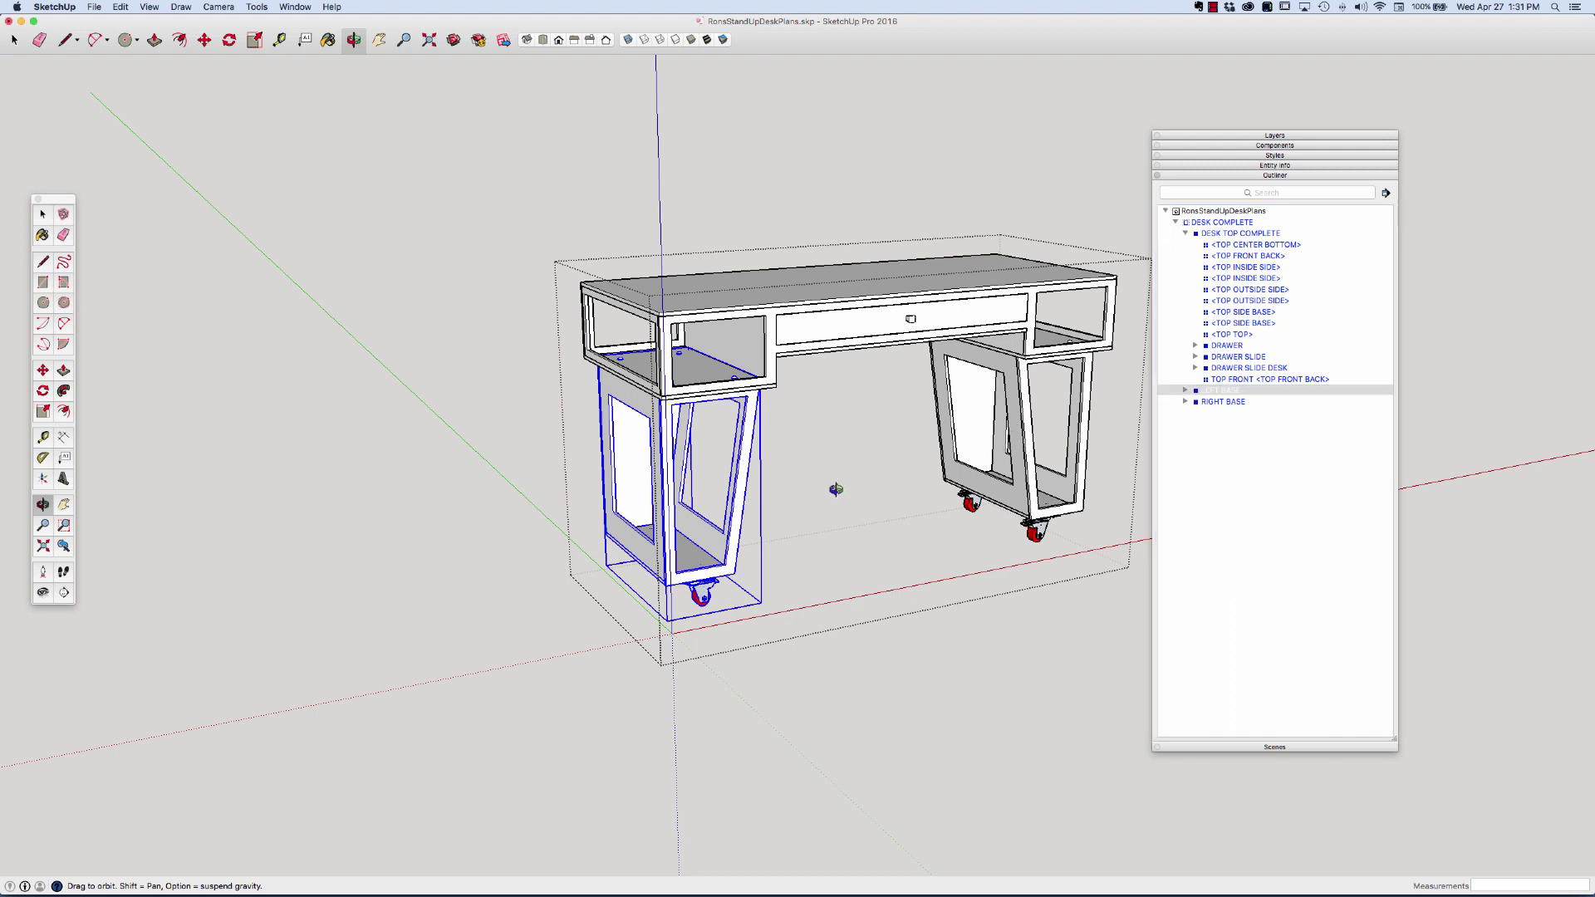
key(space)
click(502, 465)
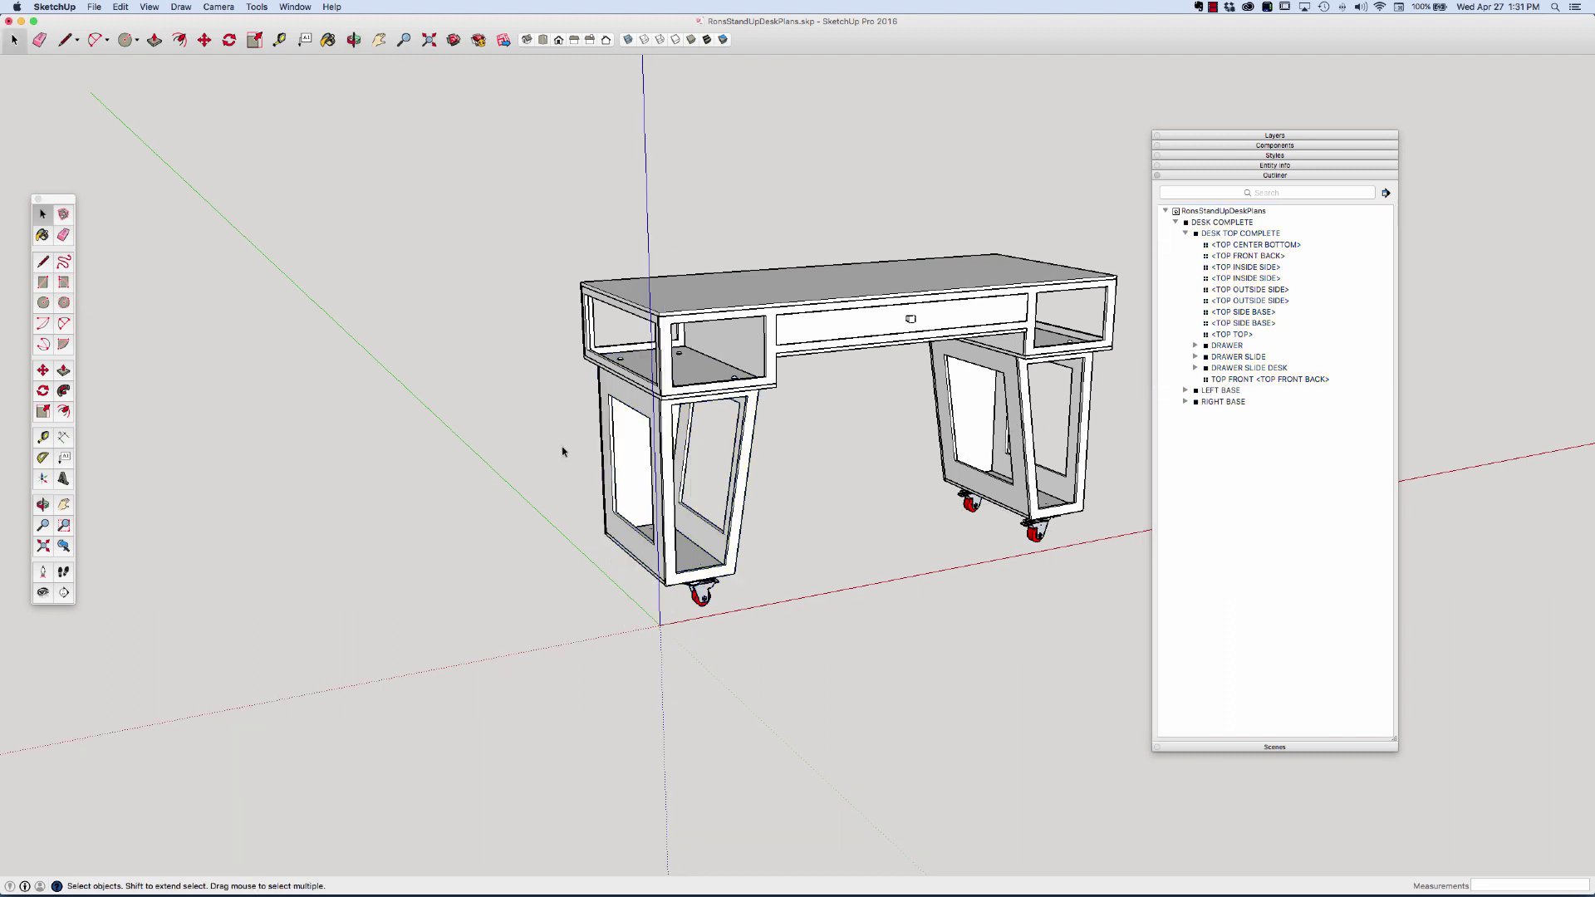
Open the DESK COMPLETE group for editing in the model and select the RIGHT BASE group inside it.
click(951, 329)
double_click(951, 329)
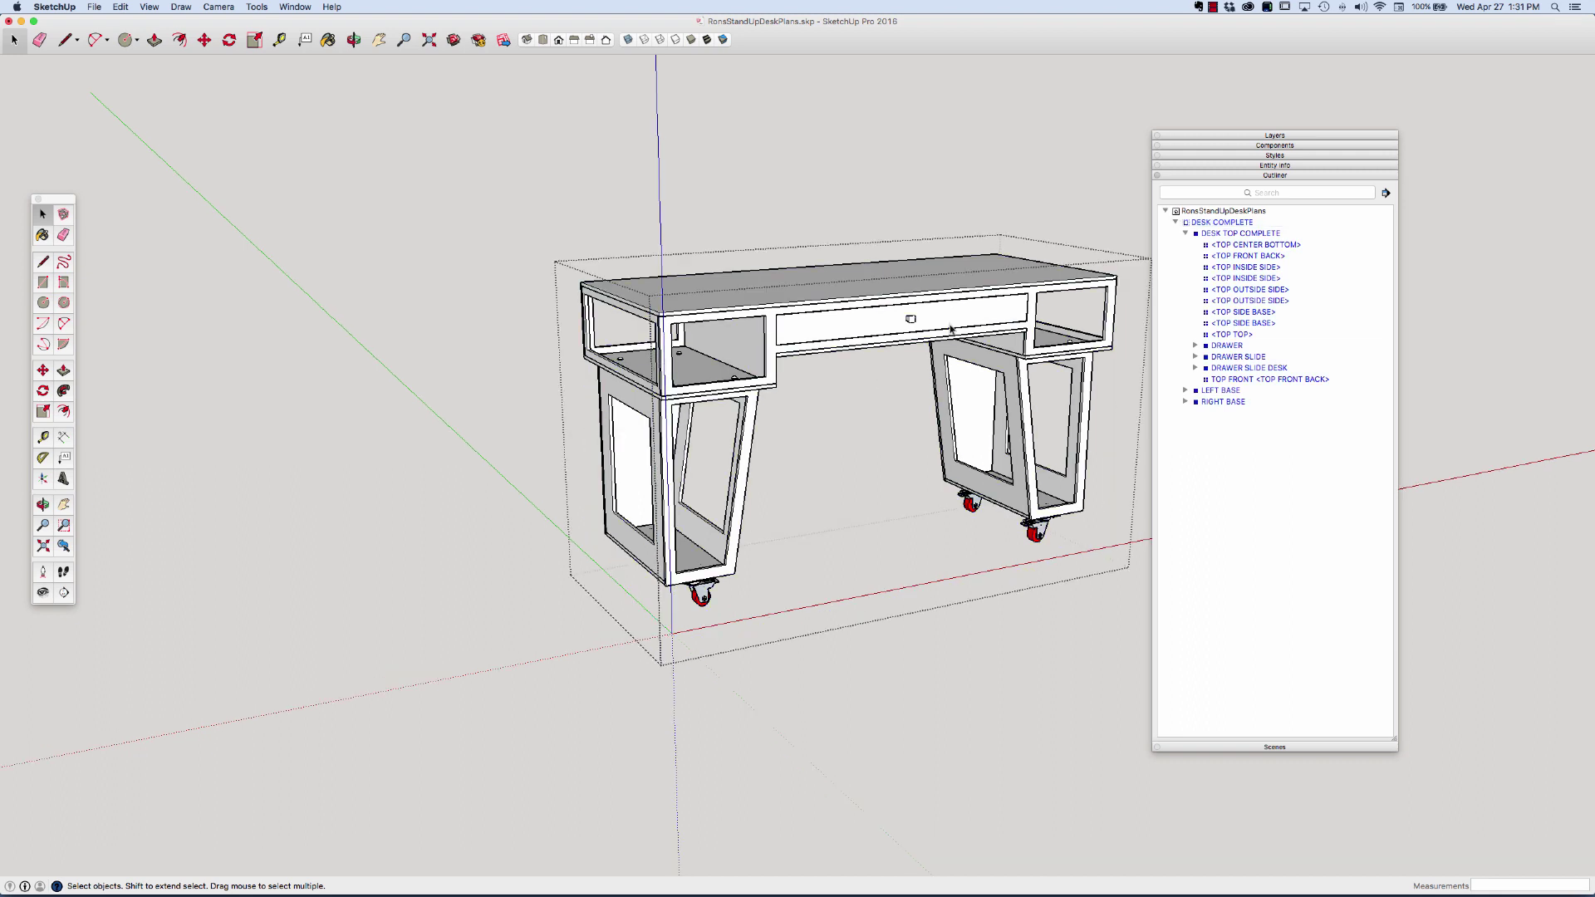
click(1001, 369)
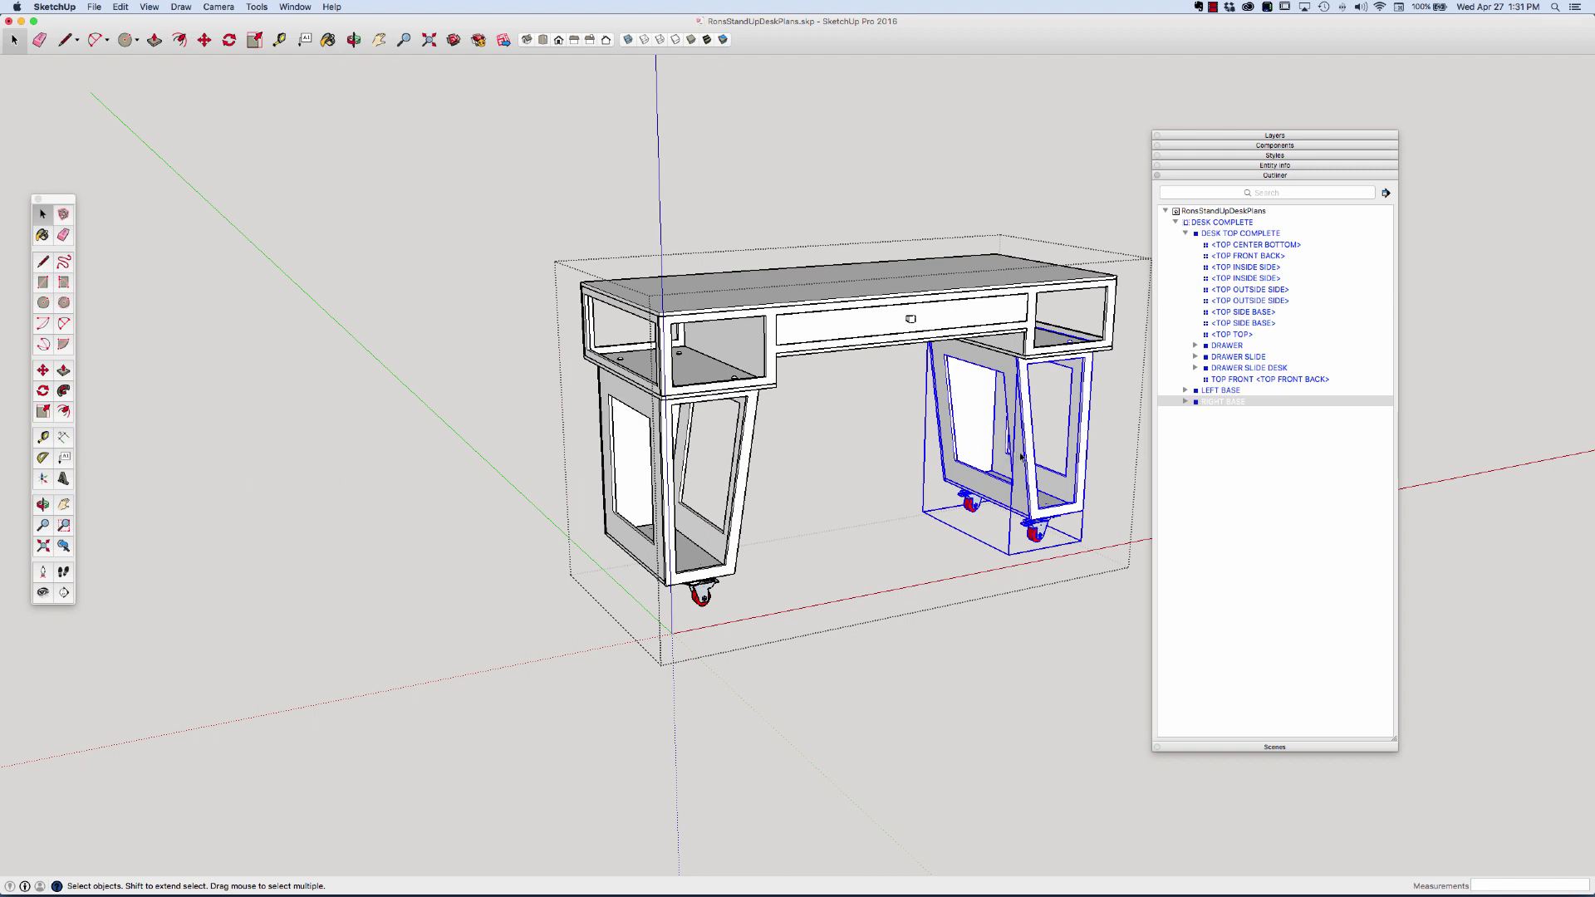
Copy the RIGHT BASE group about 29 1/4" toward the left base, into the space under the desk top.
key(m)
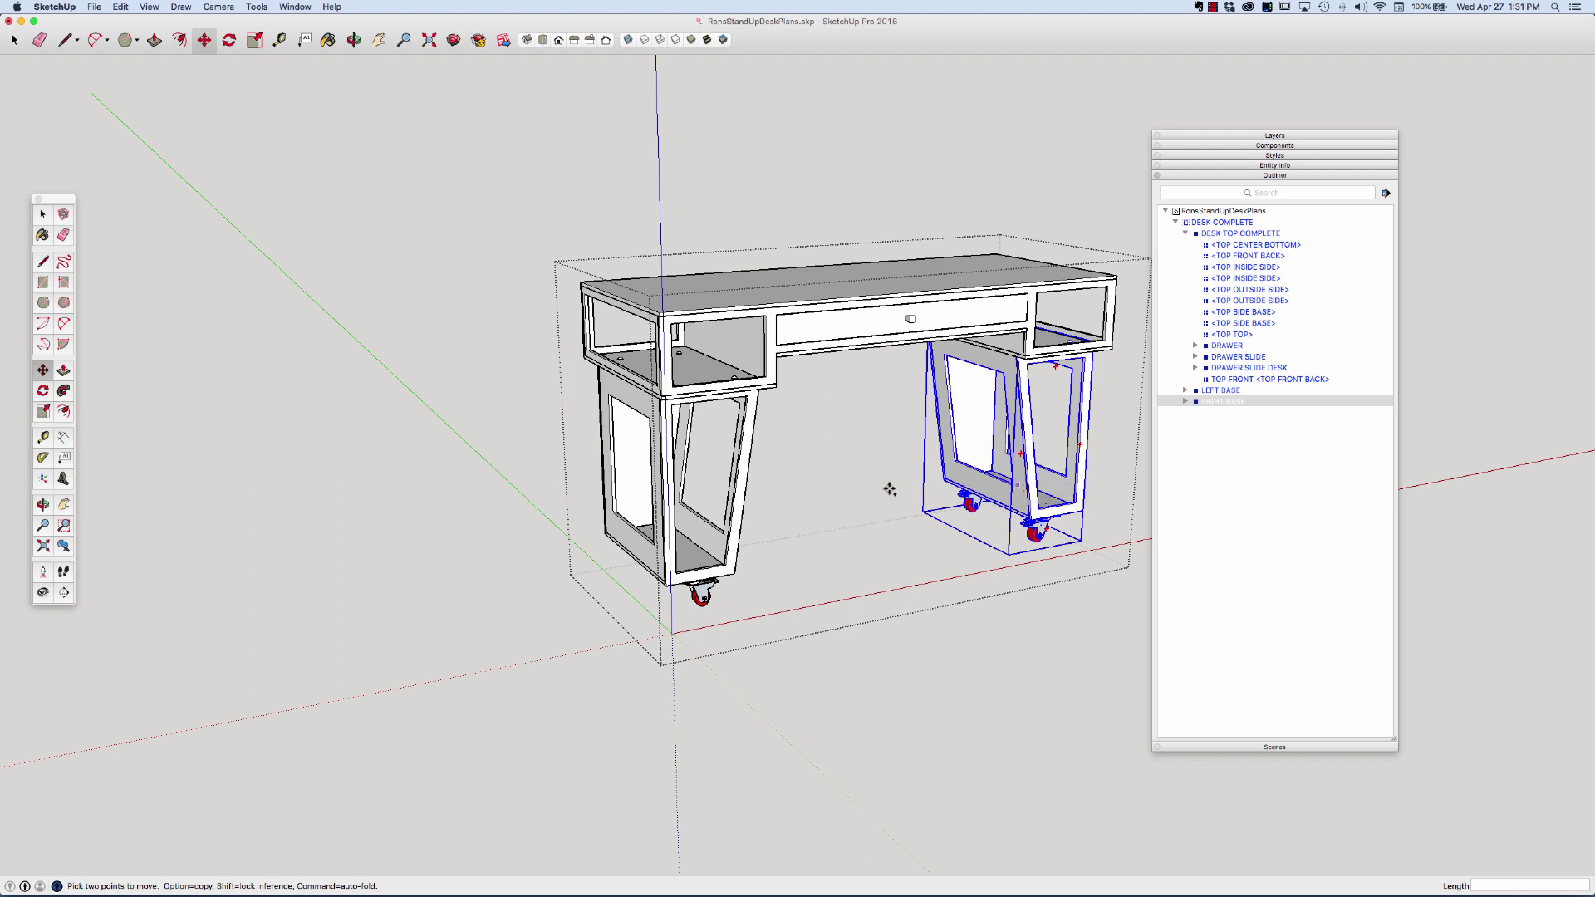
click(854, 498)
key(alt)
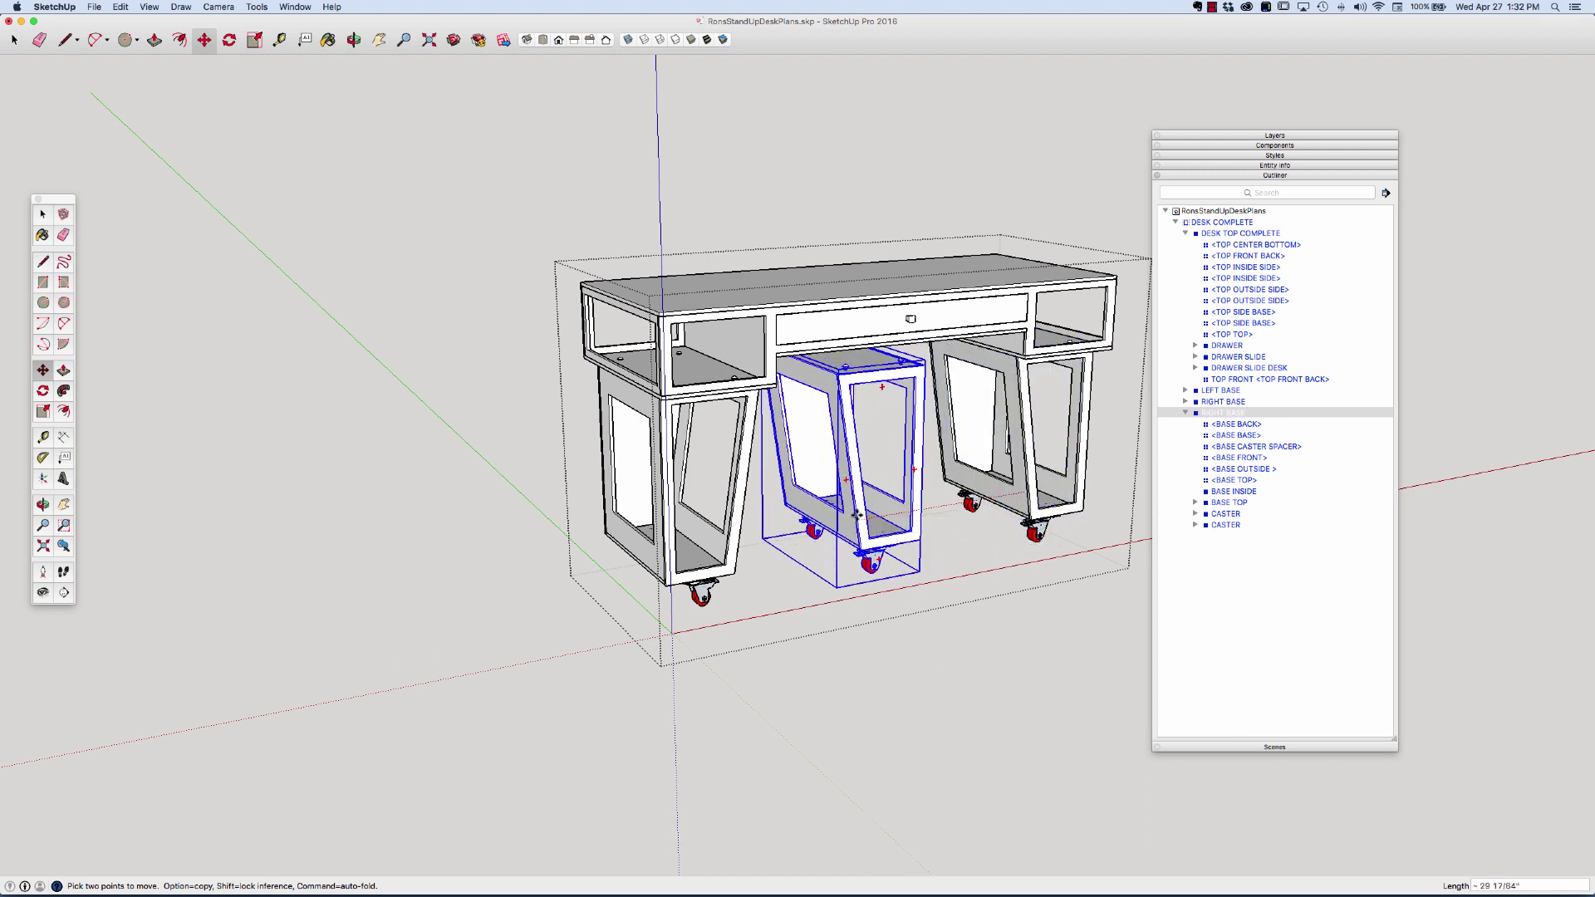
click(856, 515)
Mirror the copied base with a red scale of -1.00, and delete this copy.
key(s)
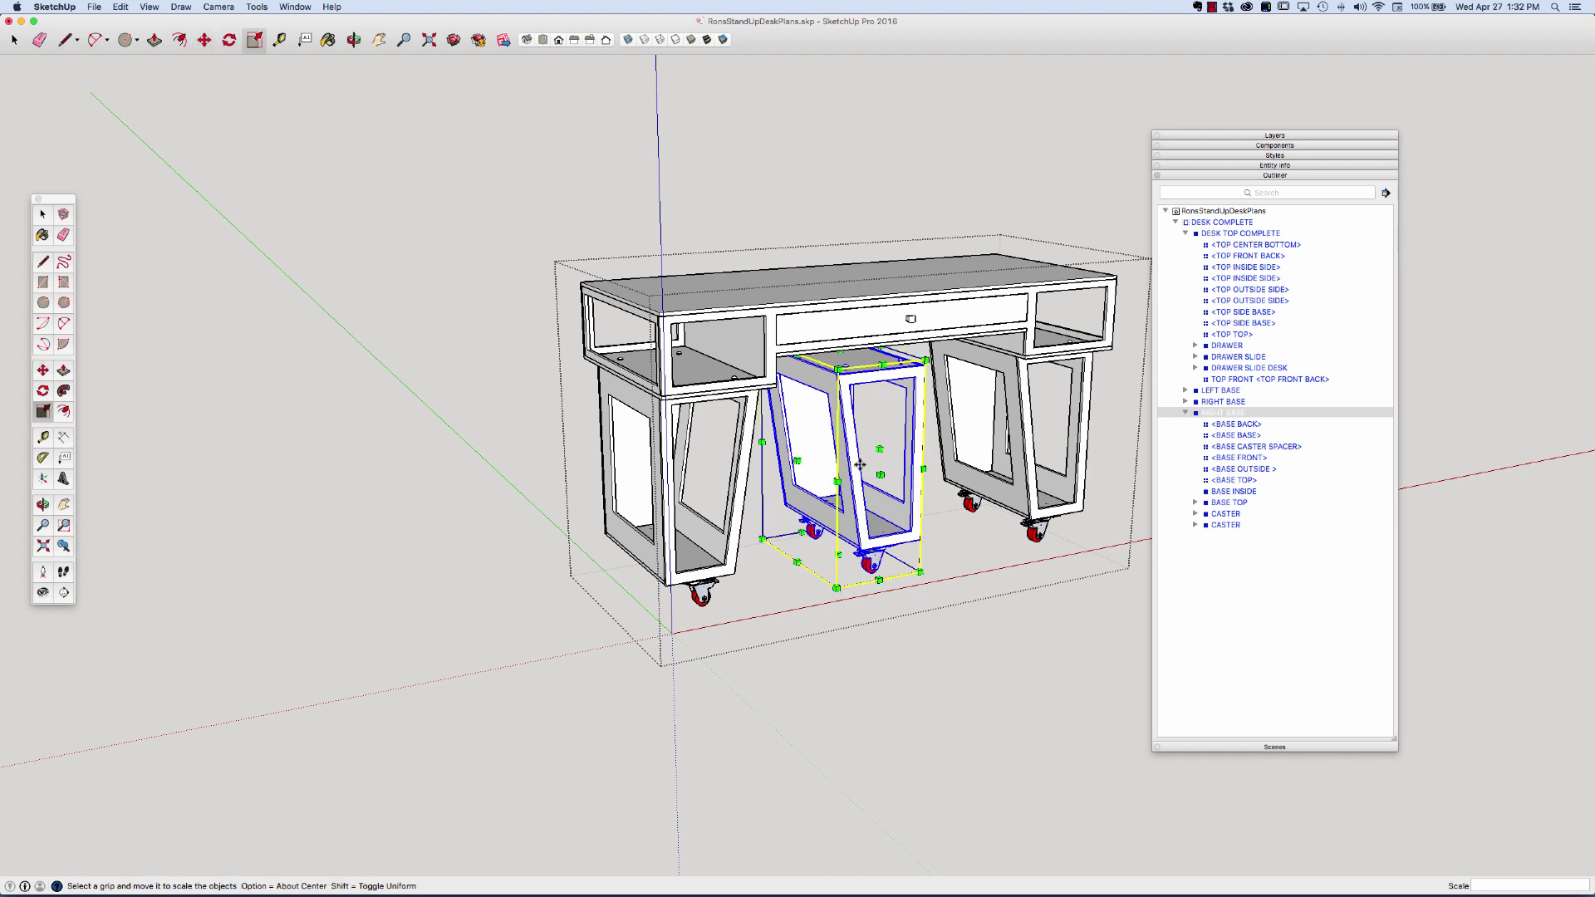
click(822, 459)
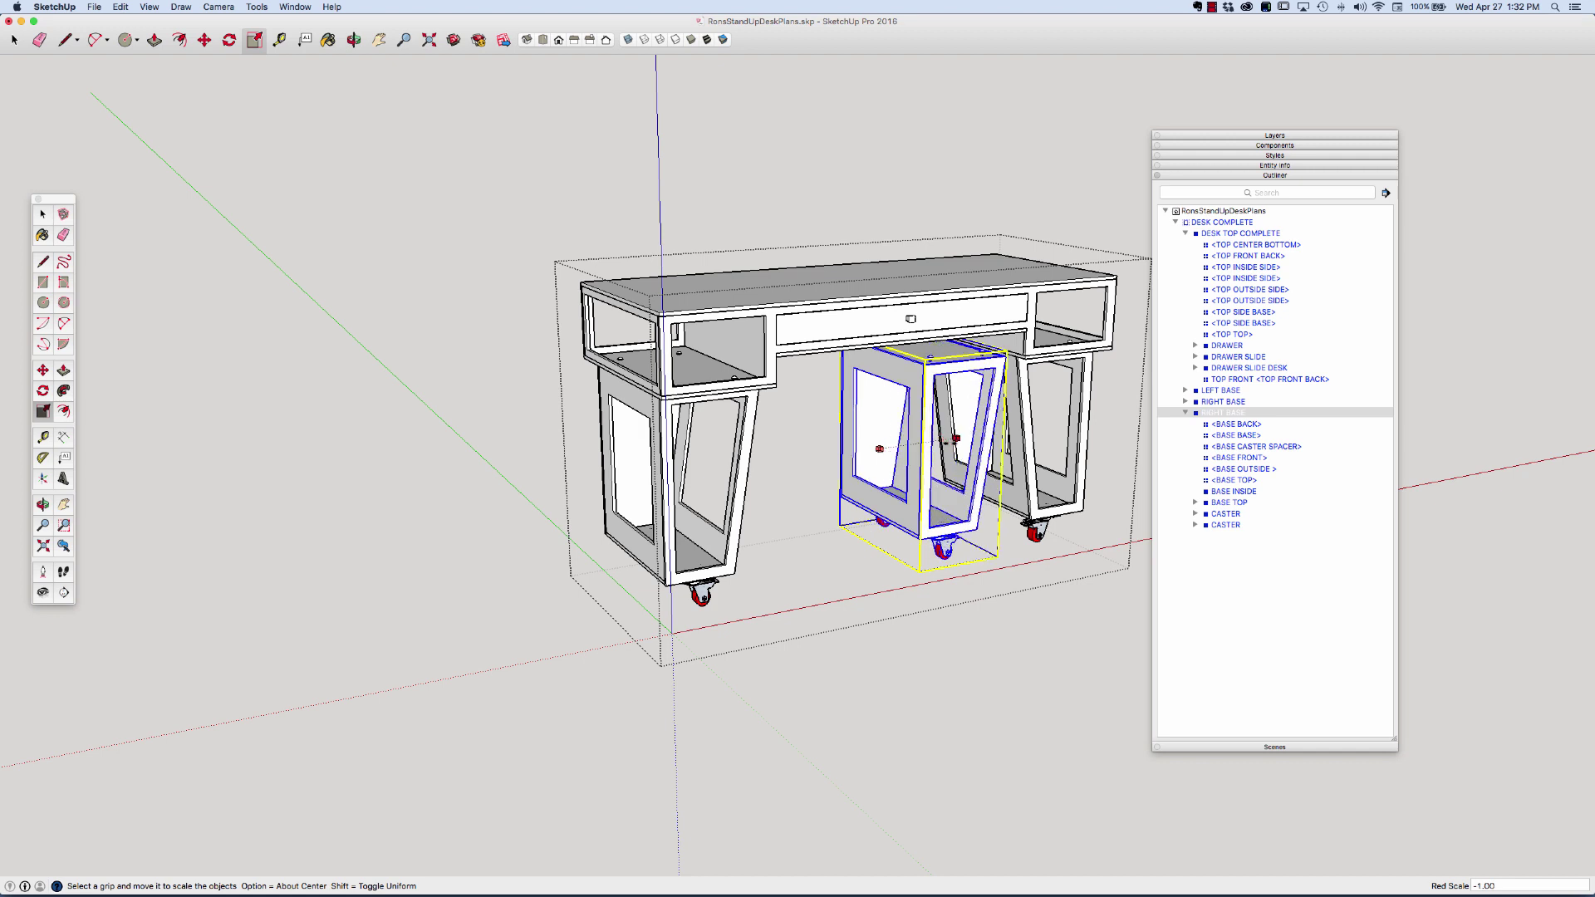
click(955, 444)
key(space)
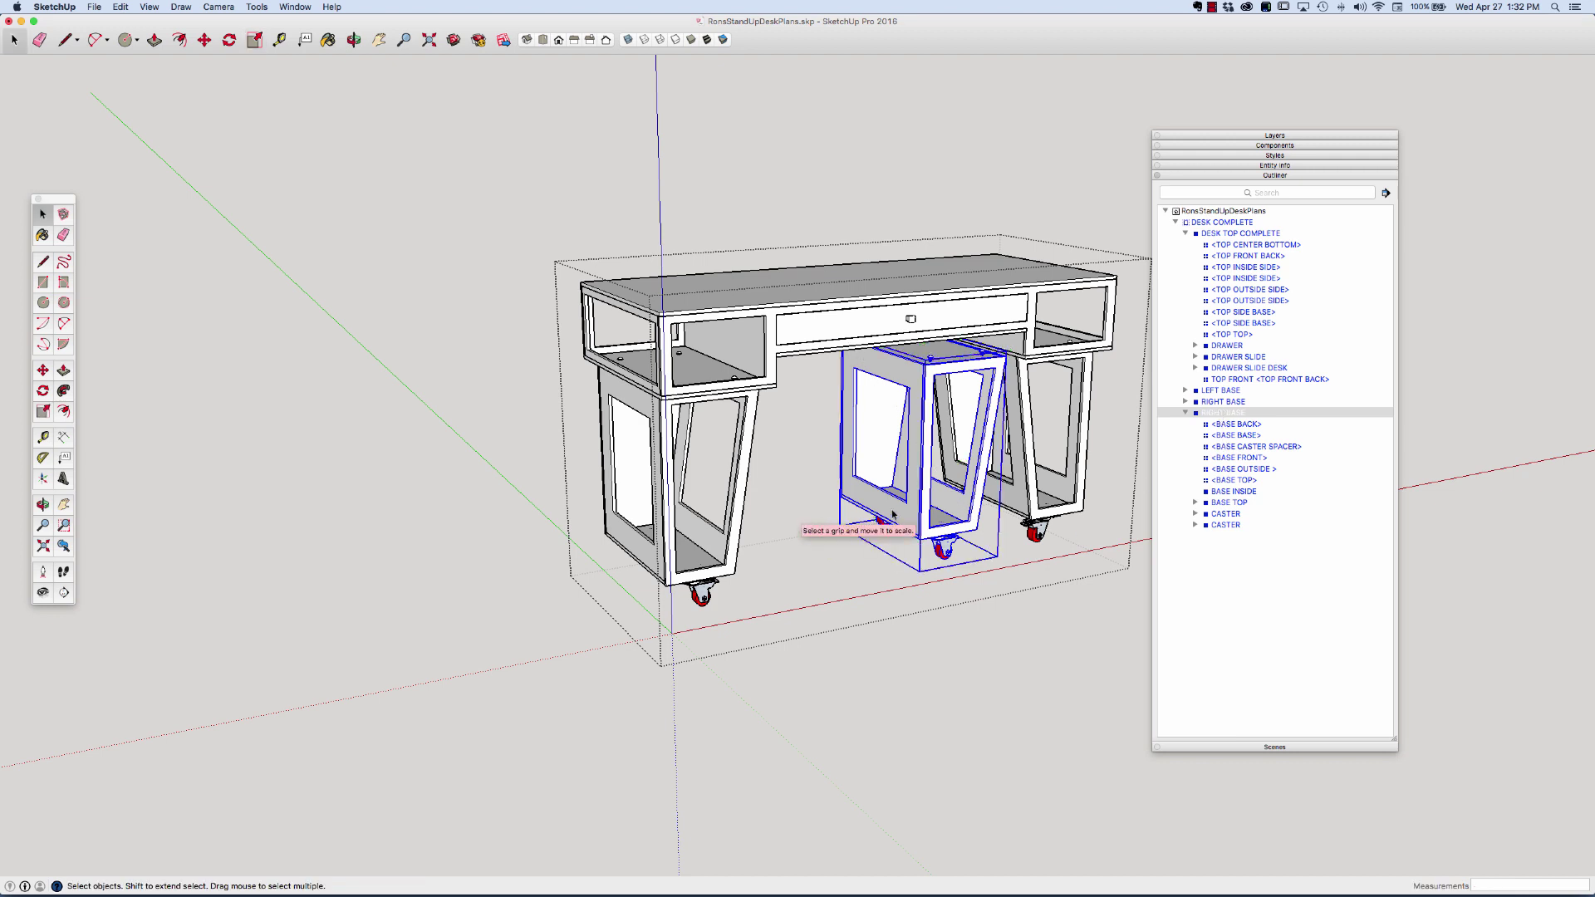
key(Delete)
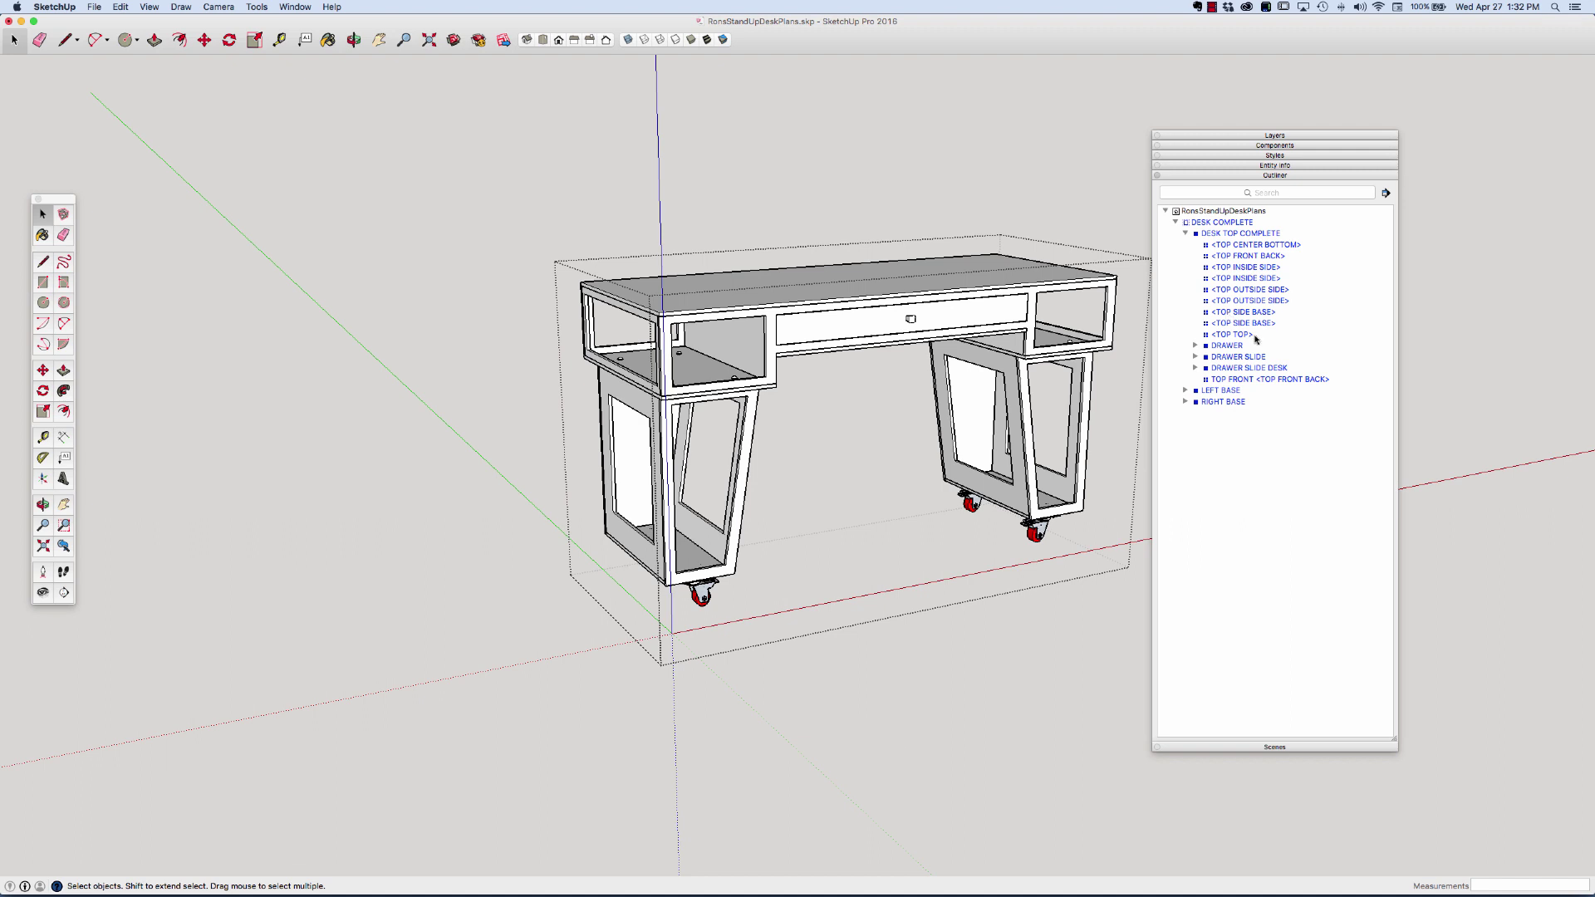
Collapse the Outliner with the panels moved clear of the model, and exit the DESK COMPLETE group.
drag(1250, 133, 1323, 106)
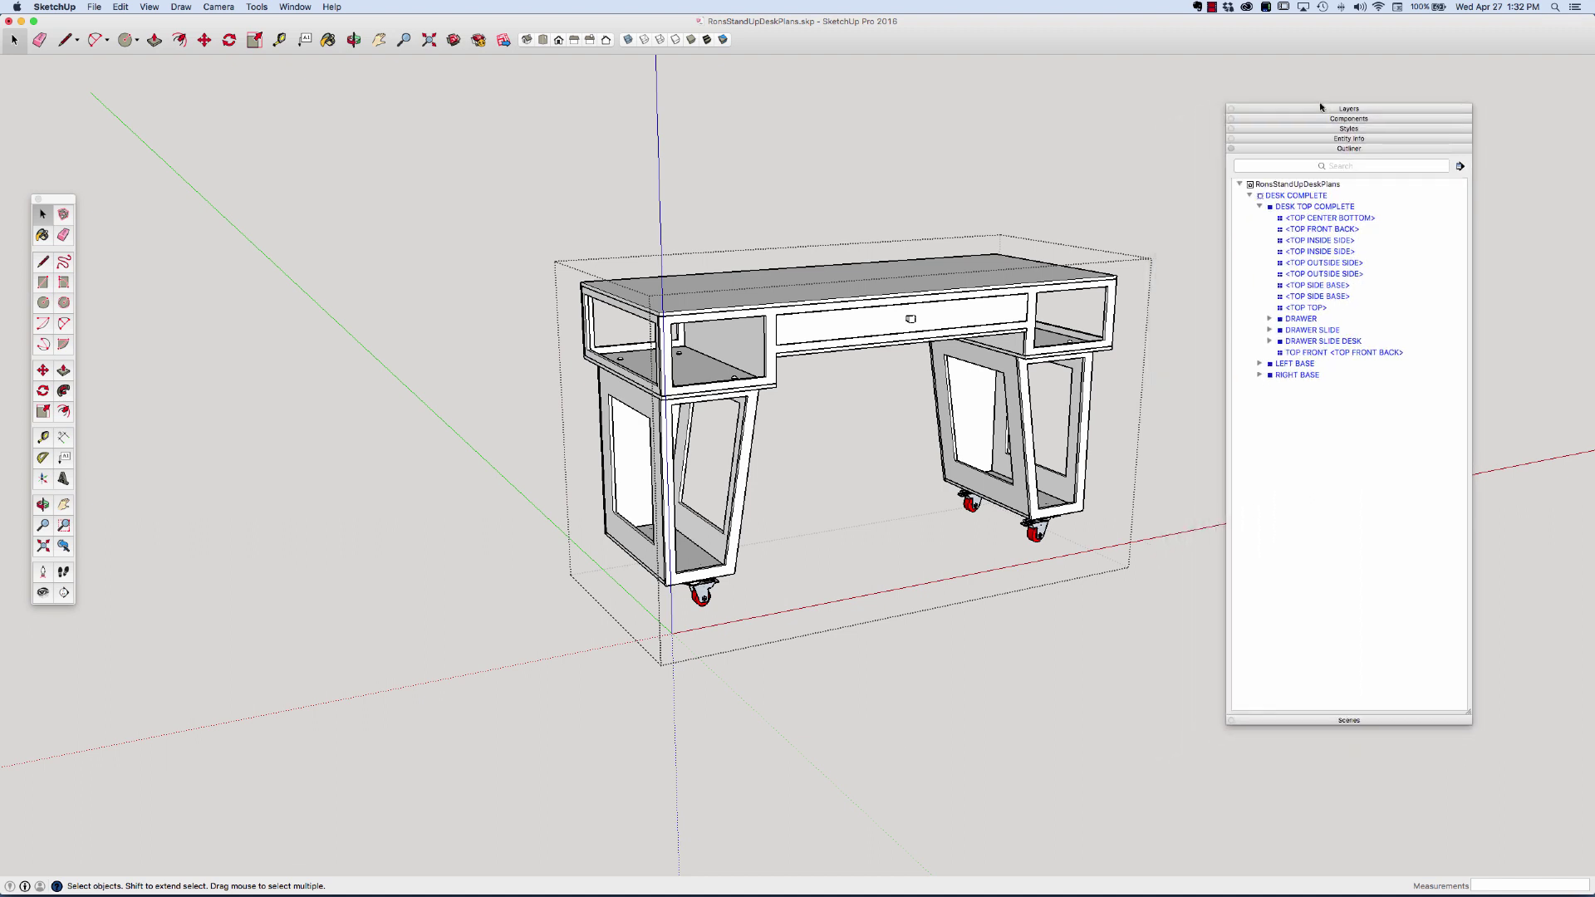
click(1281, 149)
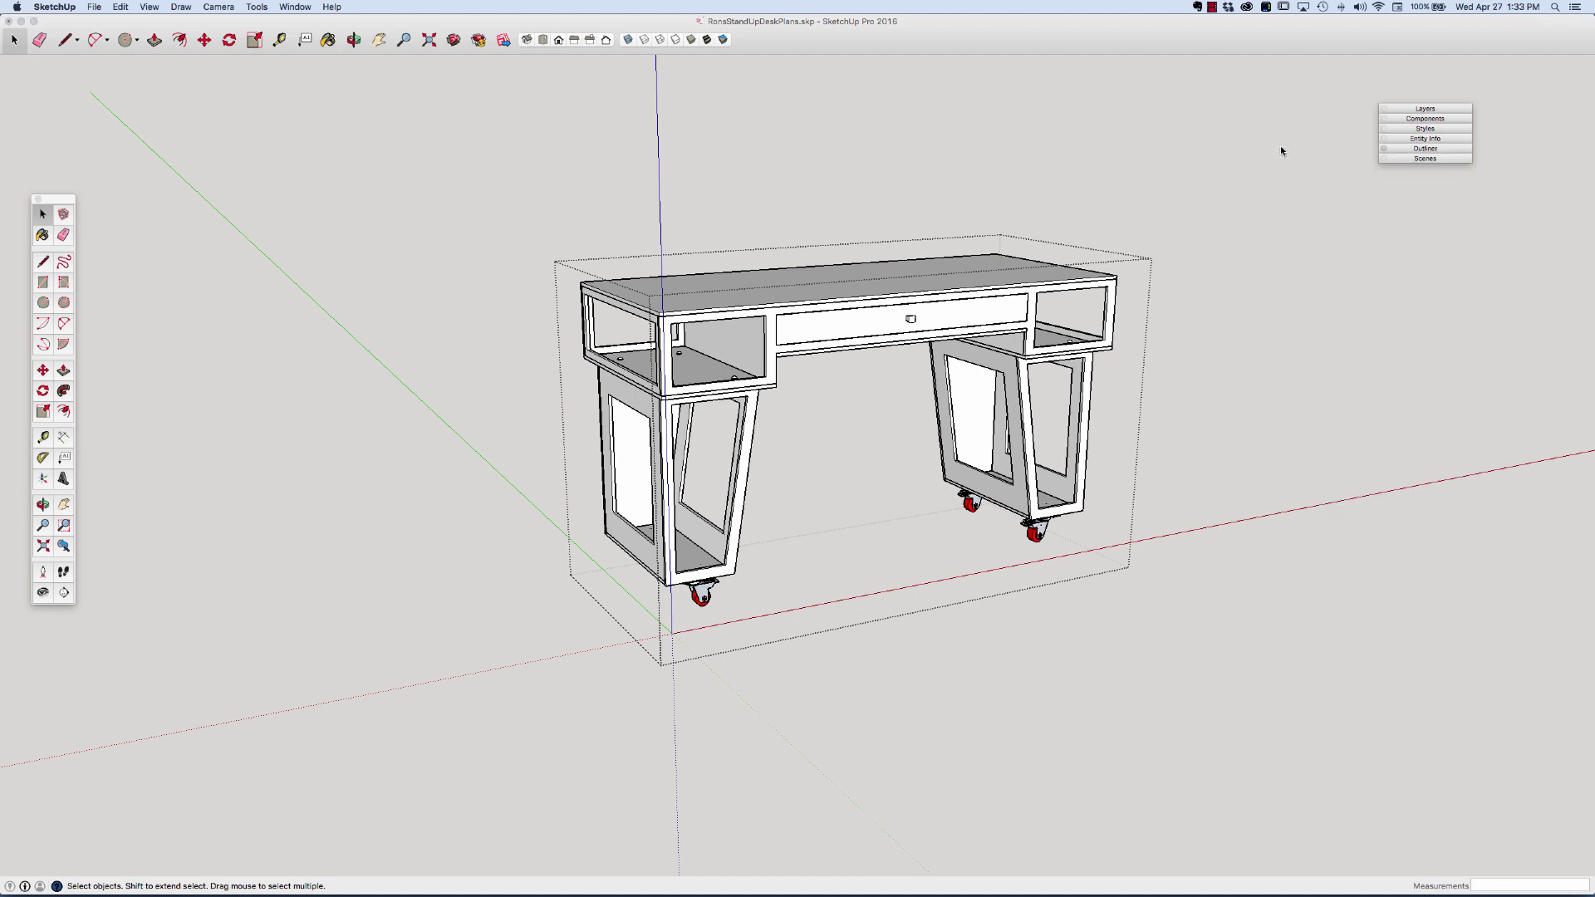
click(1230, 200)
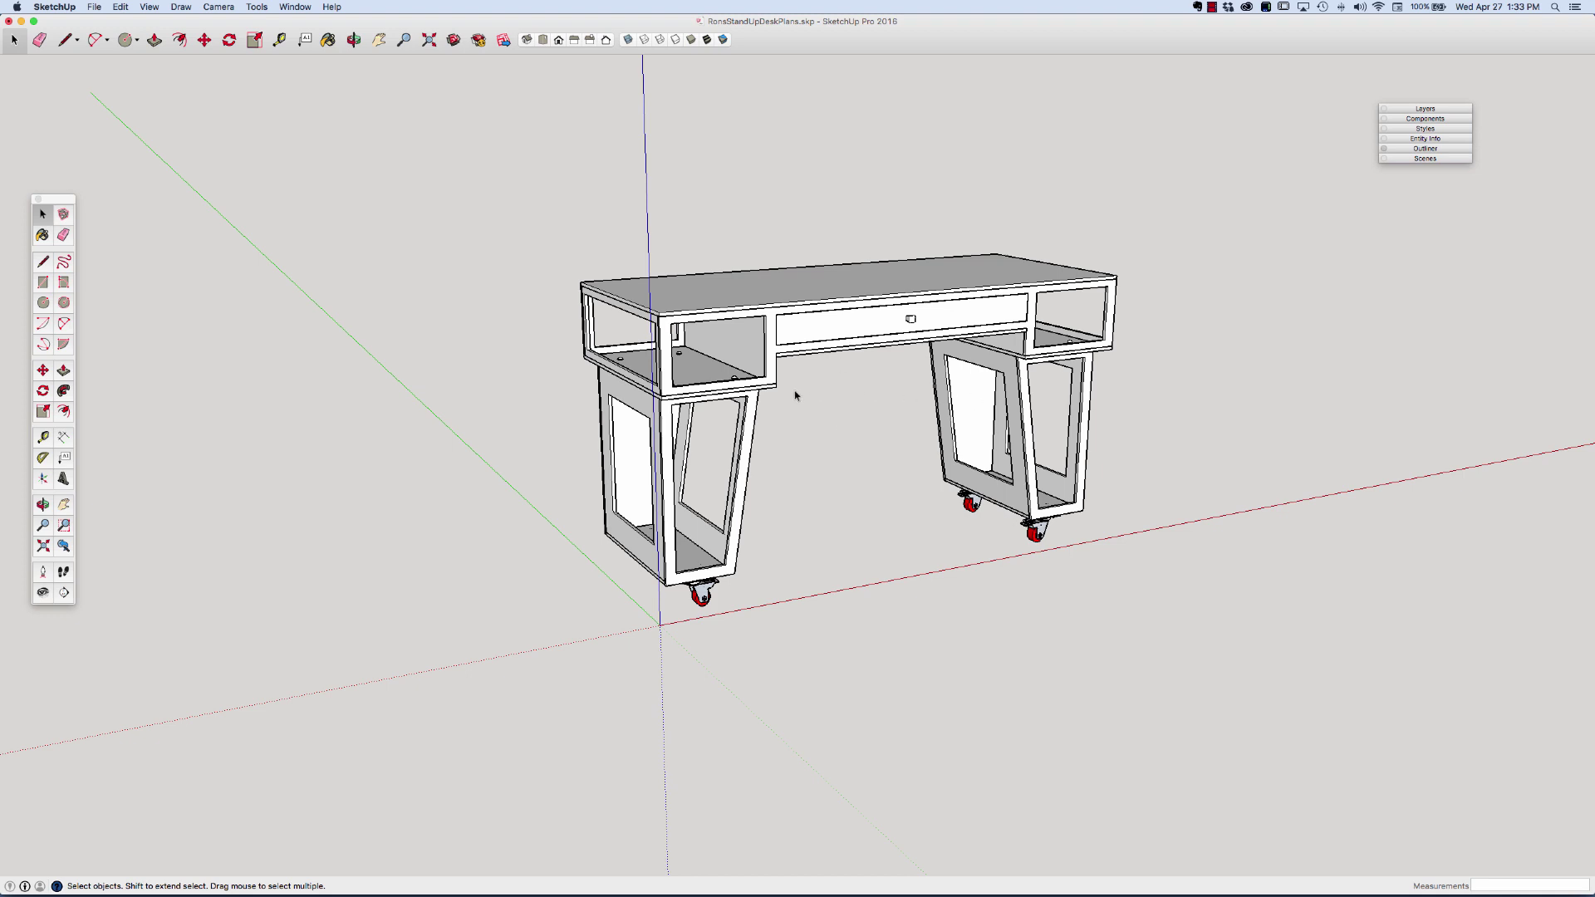
Draw a 4' by 8' rectangle flat on the ground along the red axis, beyond the right end of the desk.
scroll(792, 396, down, 3)
scroll(792, 396, down, 2)
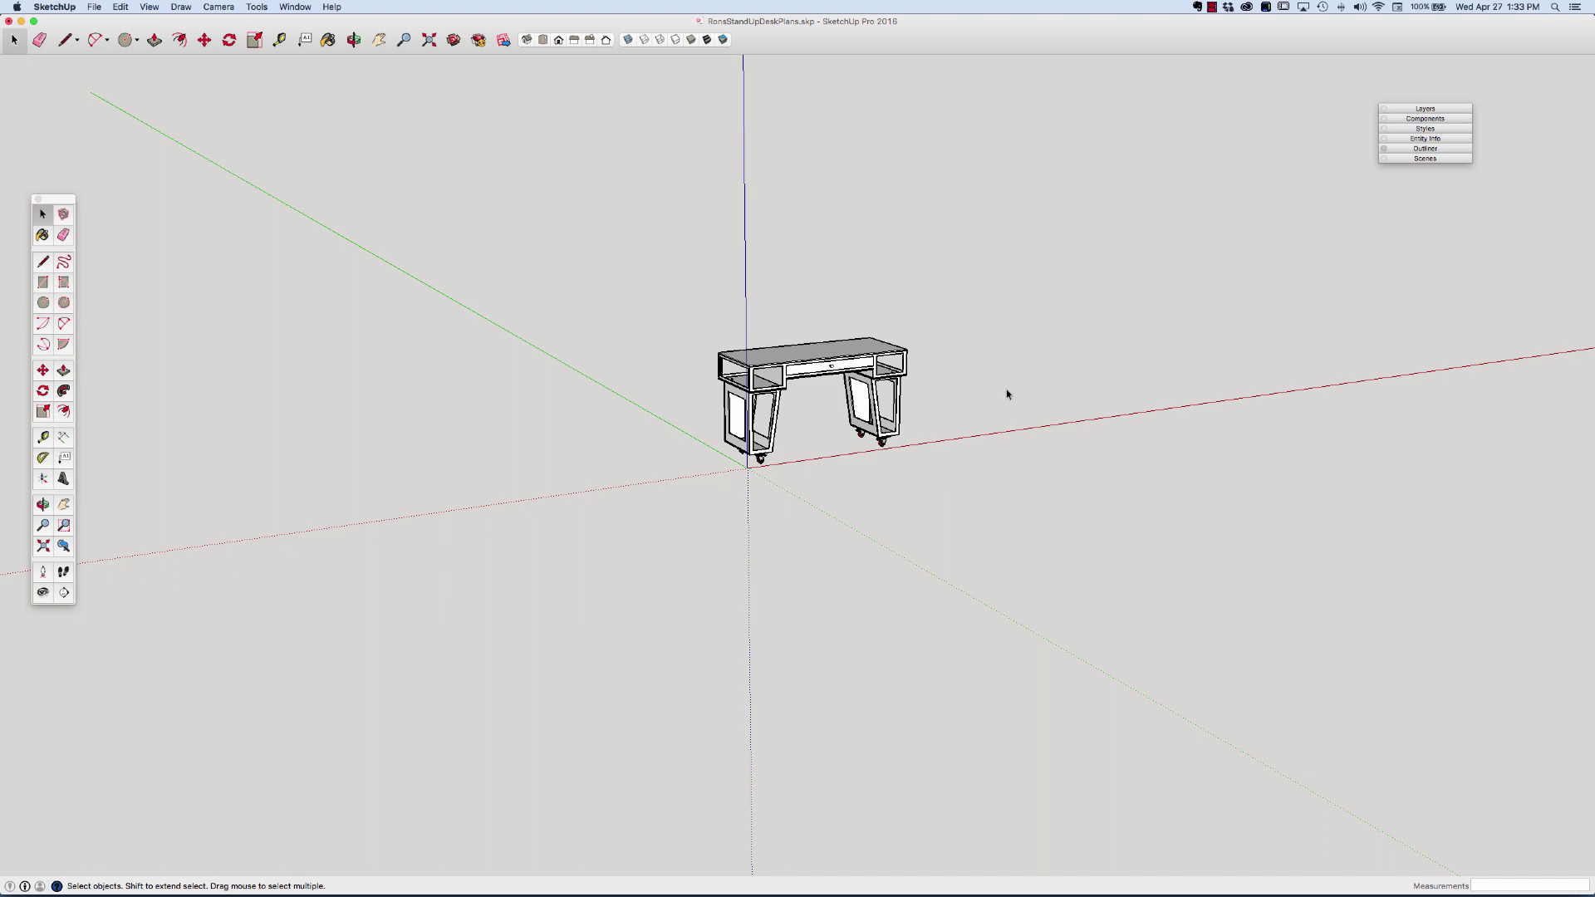
key(o)
drag(1014, 387, 973, 264)
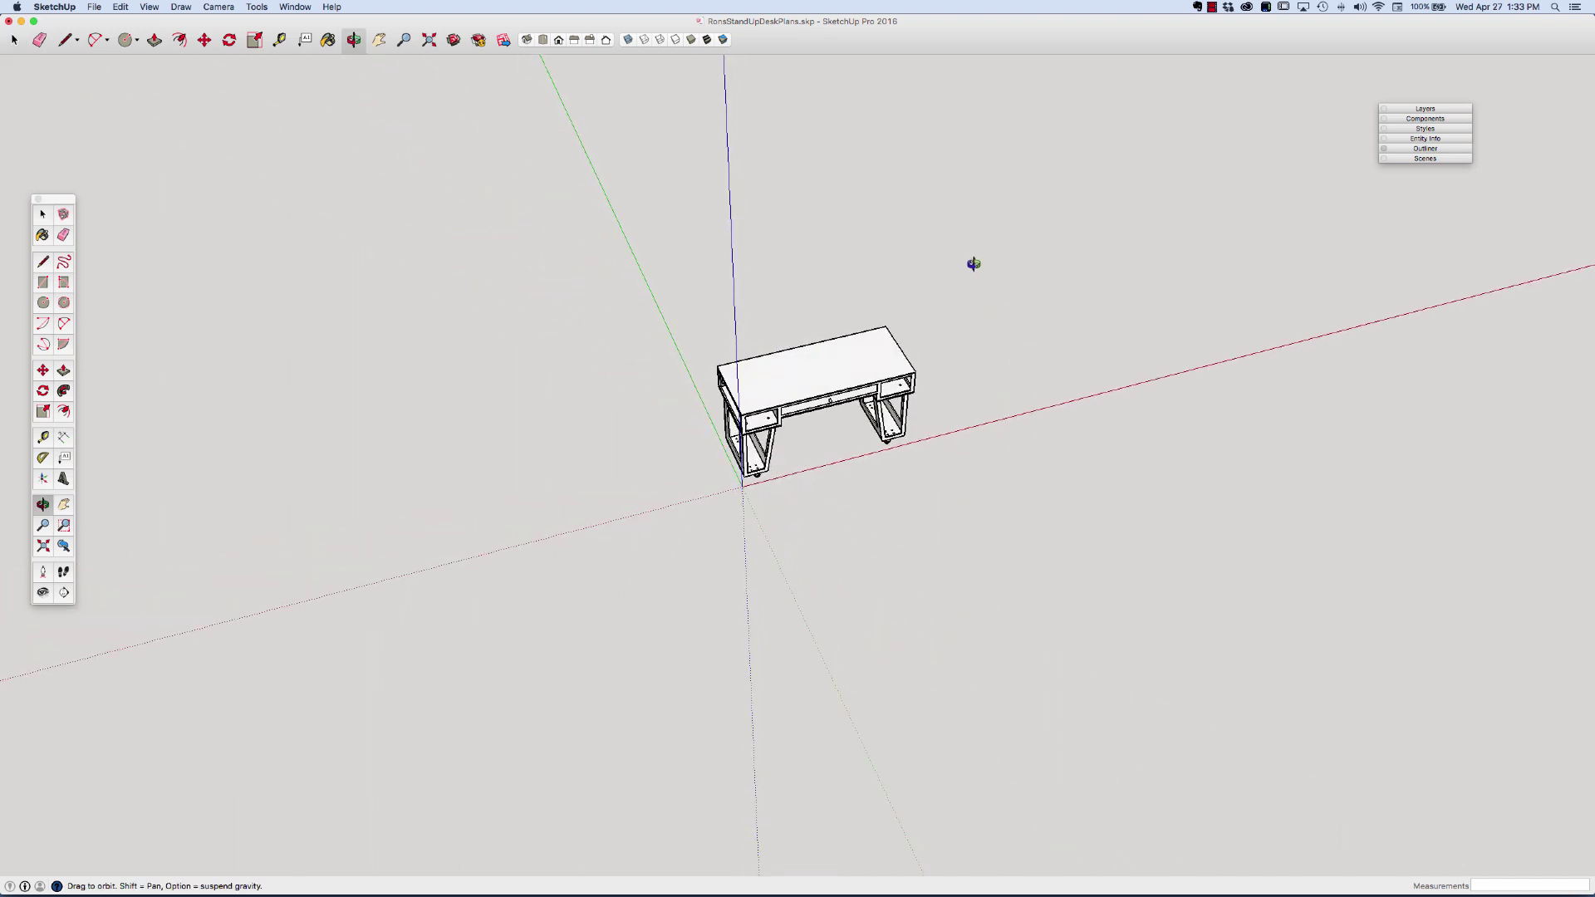
key(r)
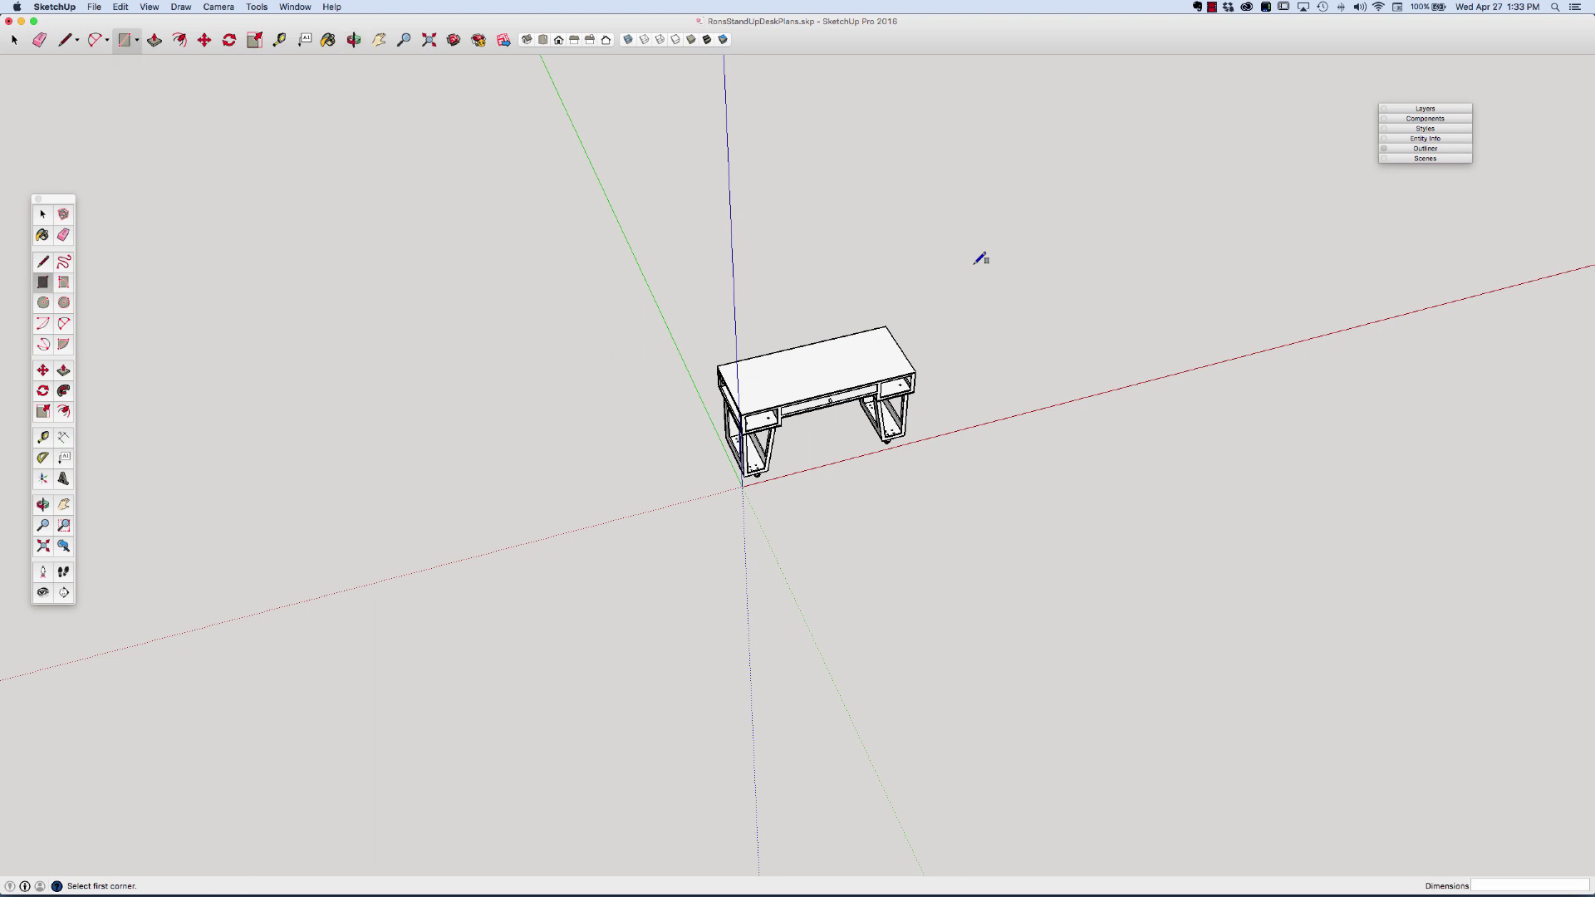
click(1097, 391)
click(1087, 295)
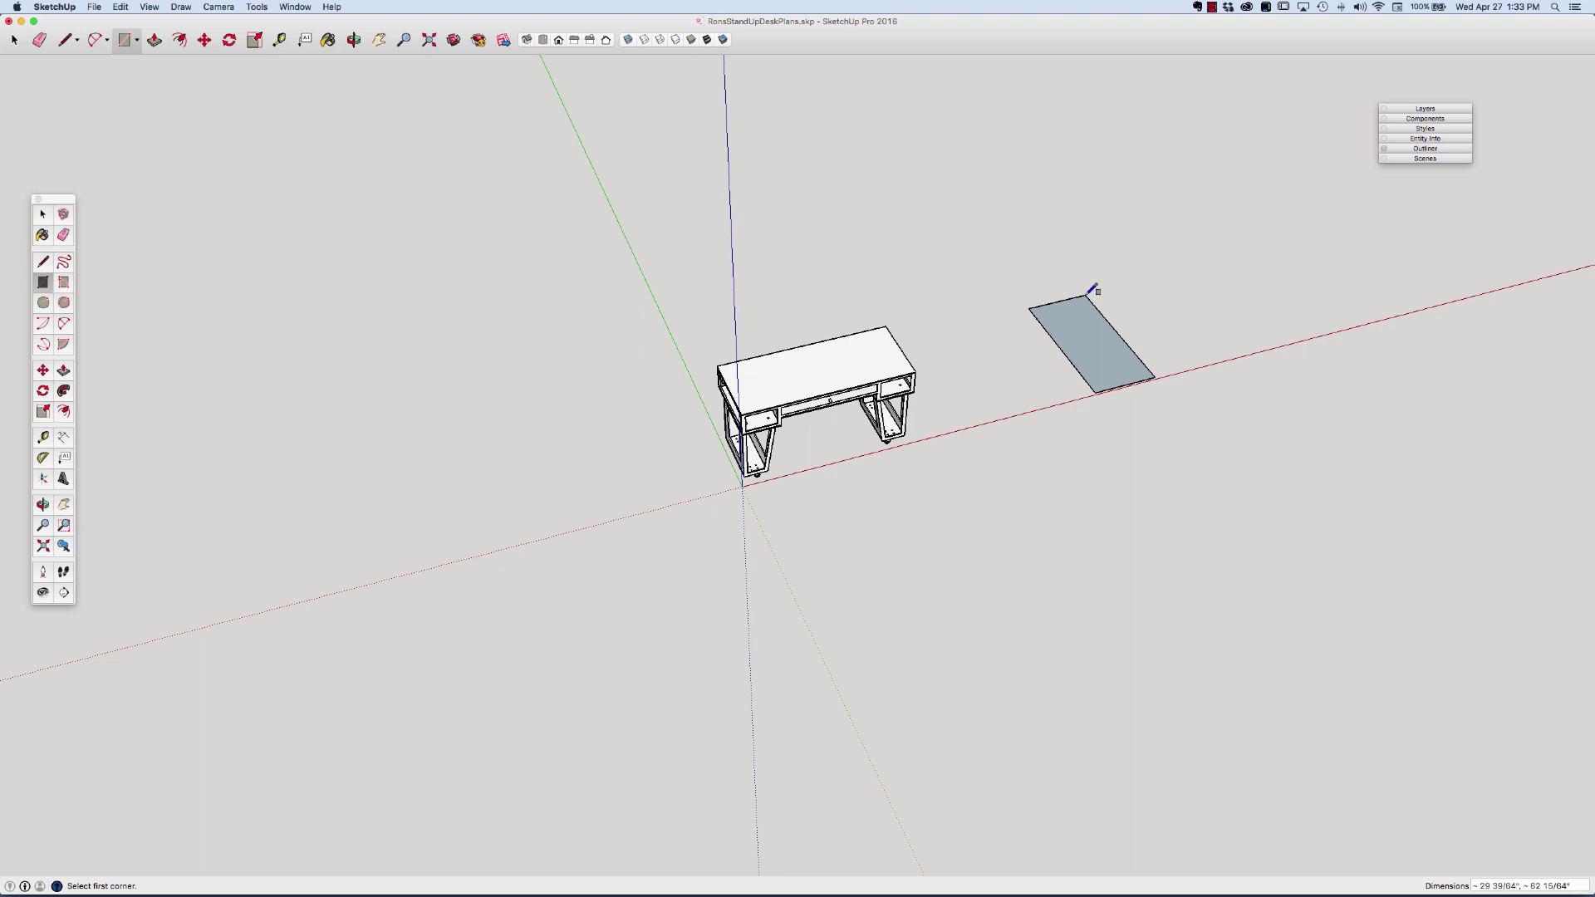
text(4',8)
key(Return)
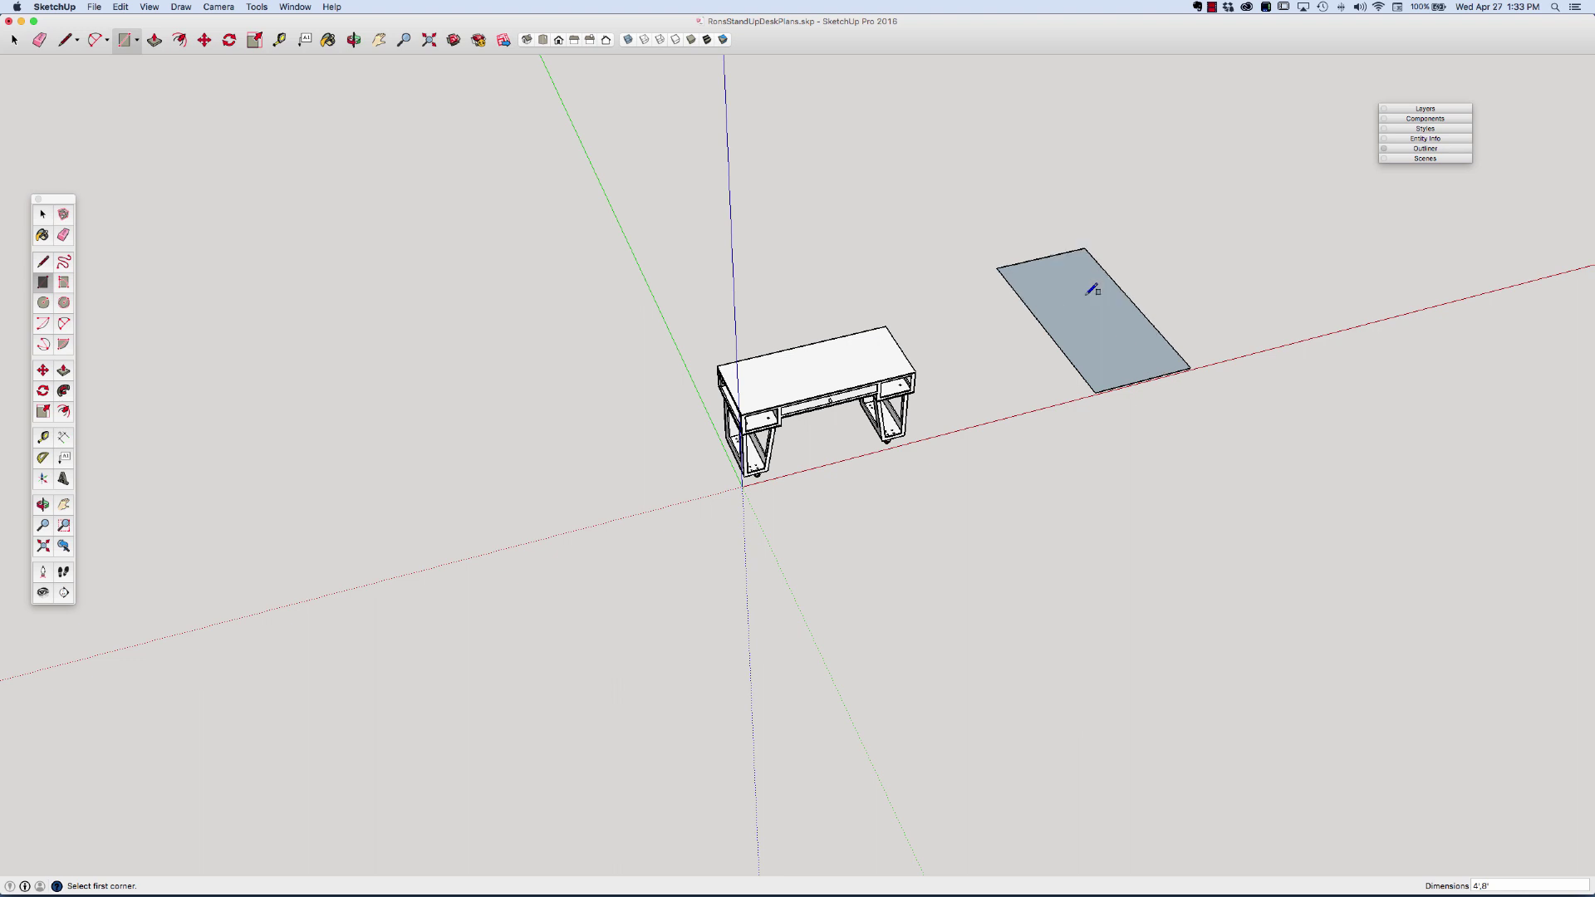
Make the 4' by 8' rectangle into a group.
key(space)
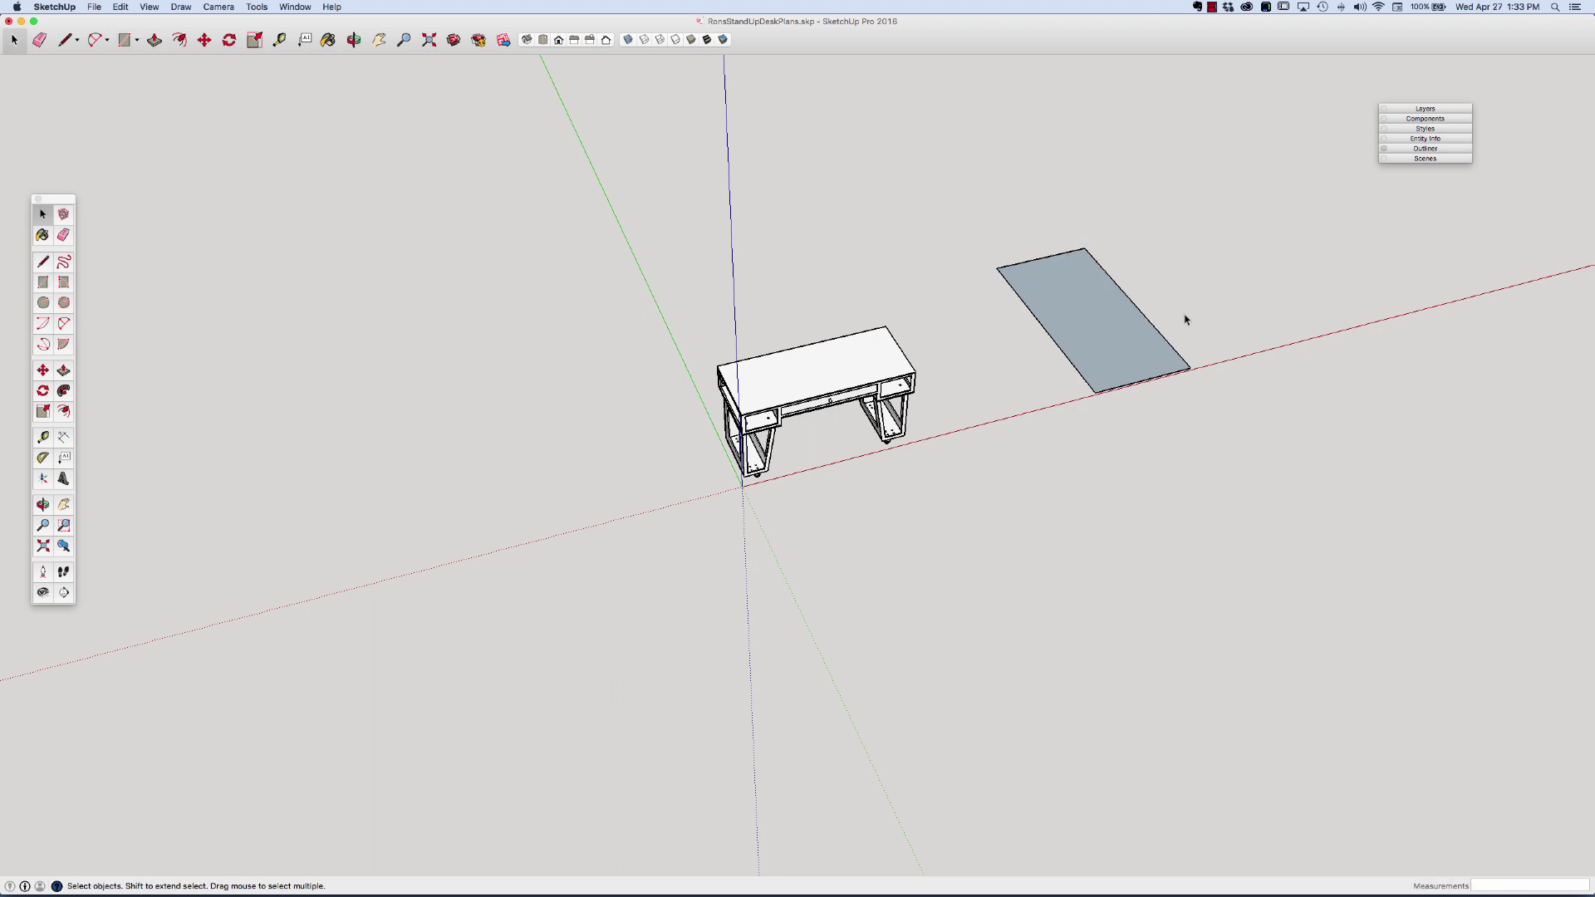
click(1115, 325)
right_click(1115, 325)
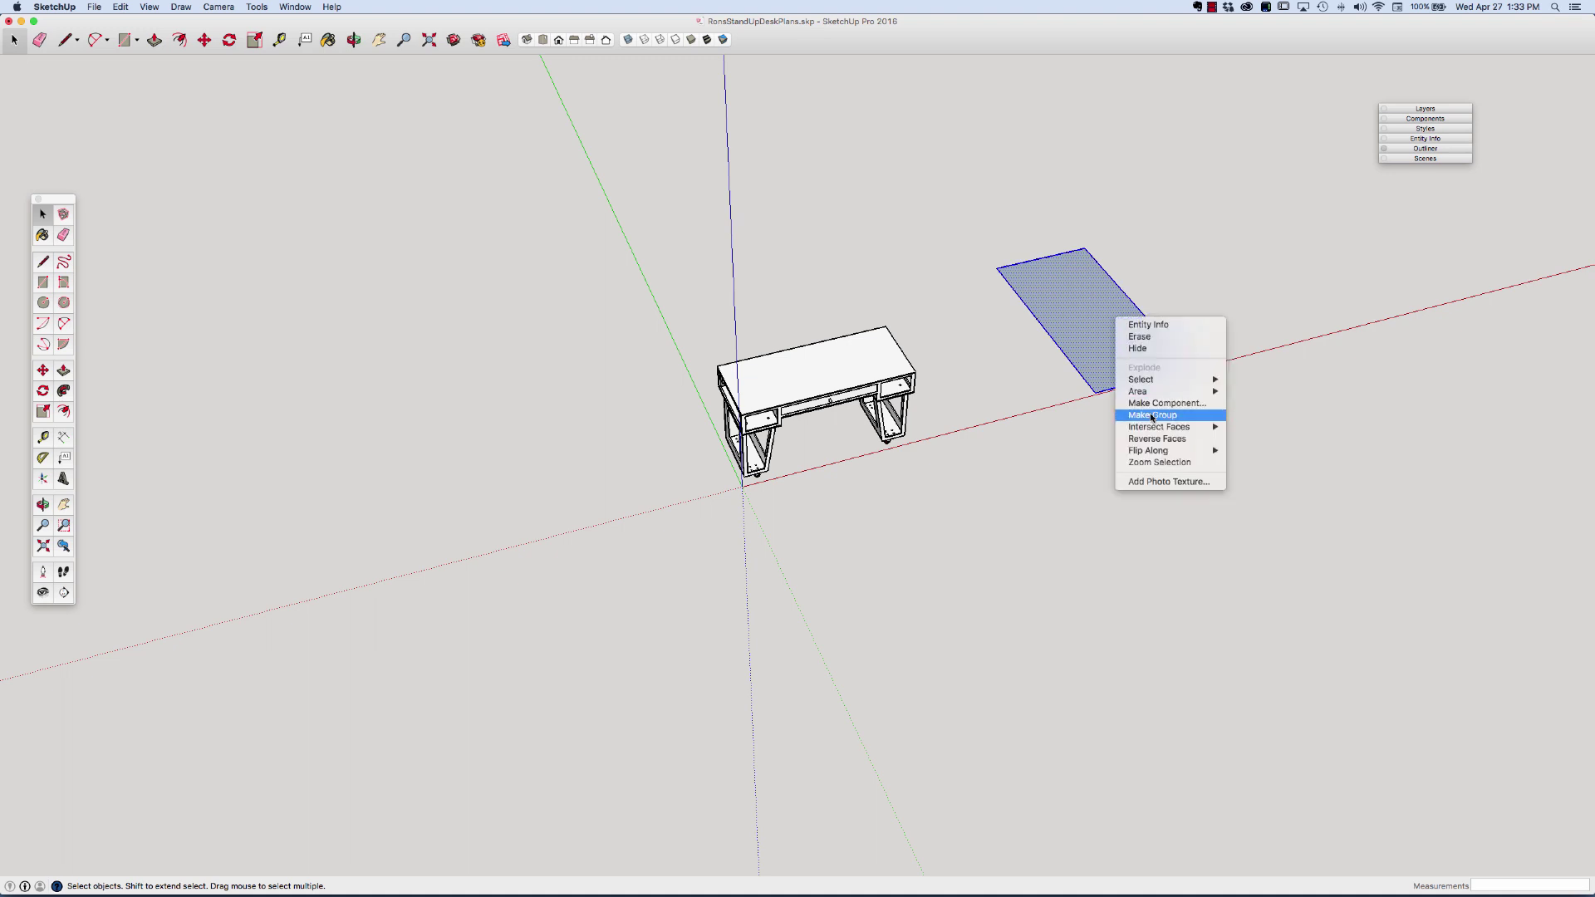
click(1152, 415)
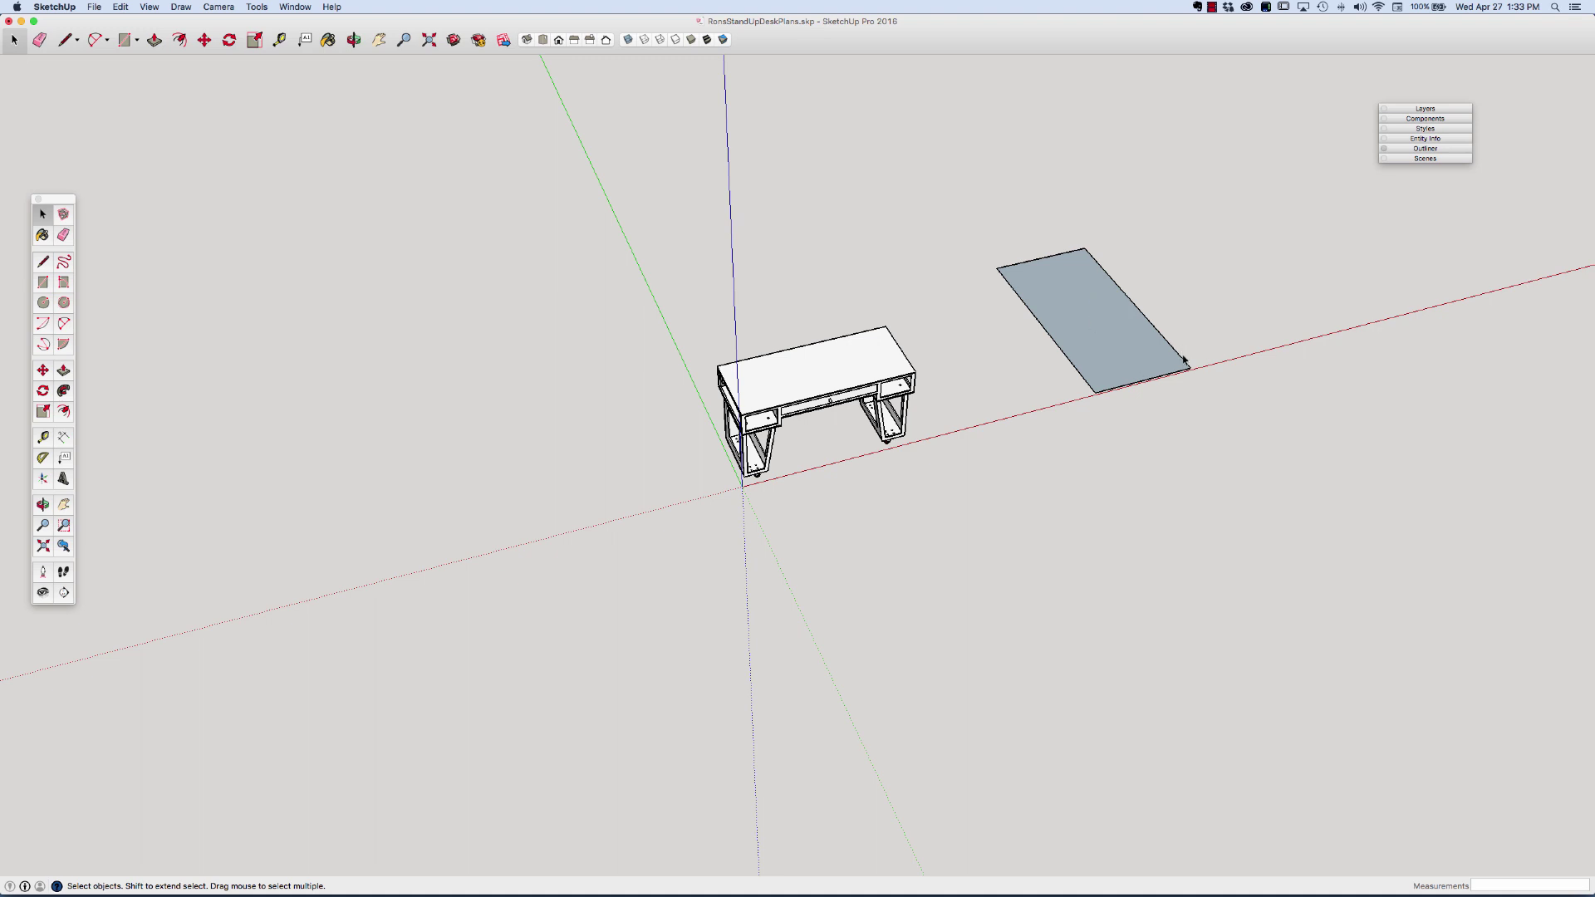
Copy the sheet group 4'2" along the red axis and array it x4 into a row of spaced sheets.
scroll(1184, 360, up, 3)
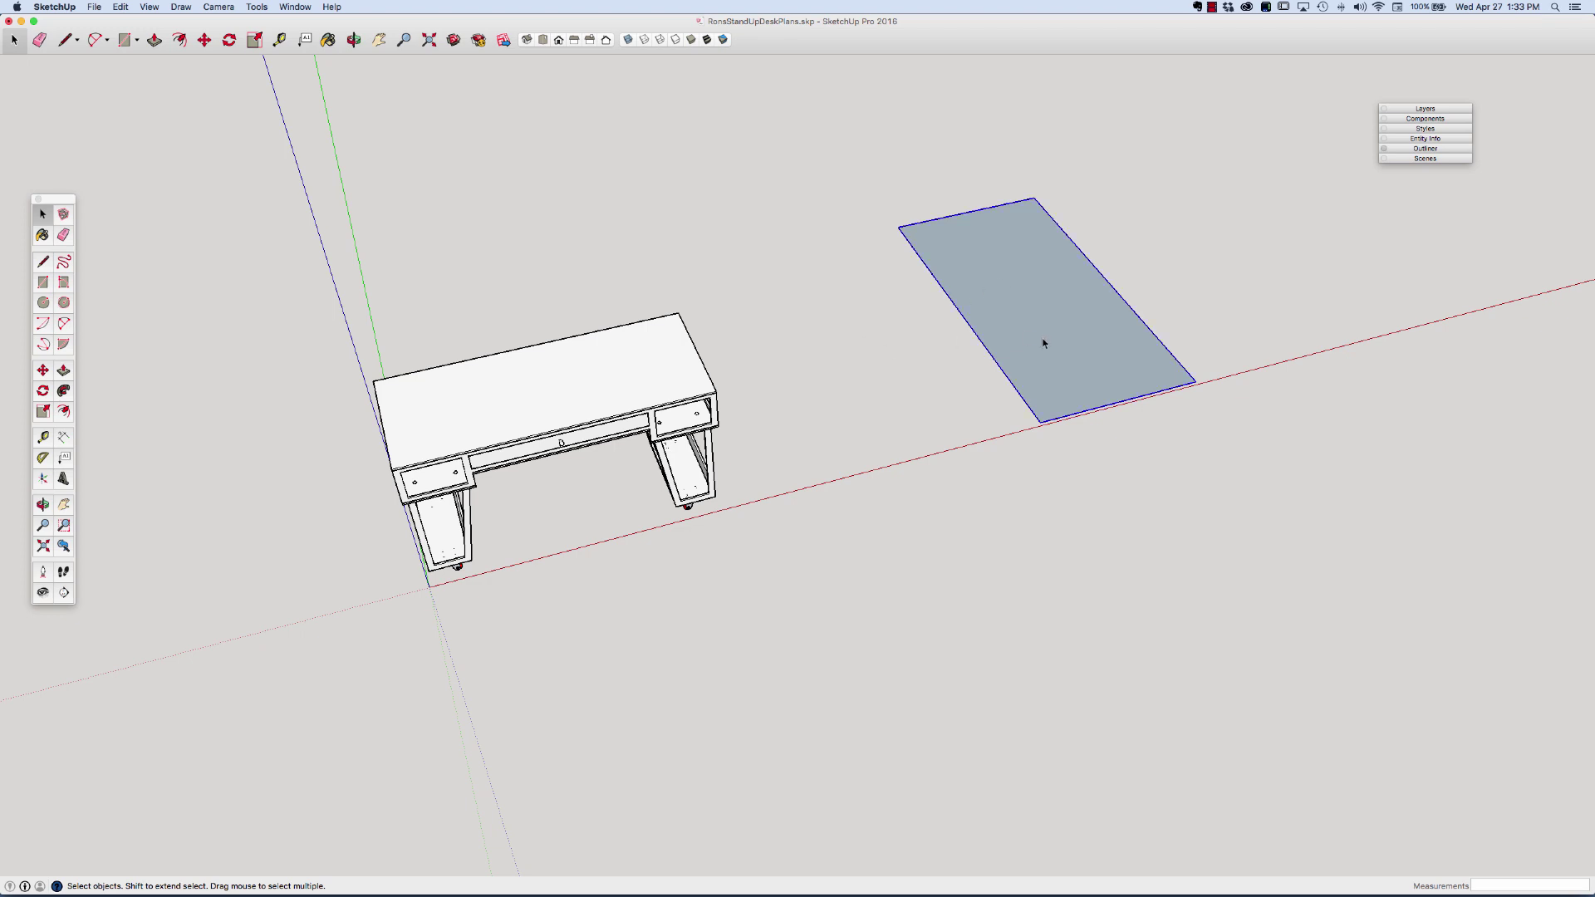
key(m)
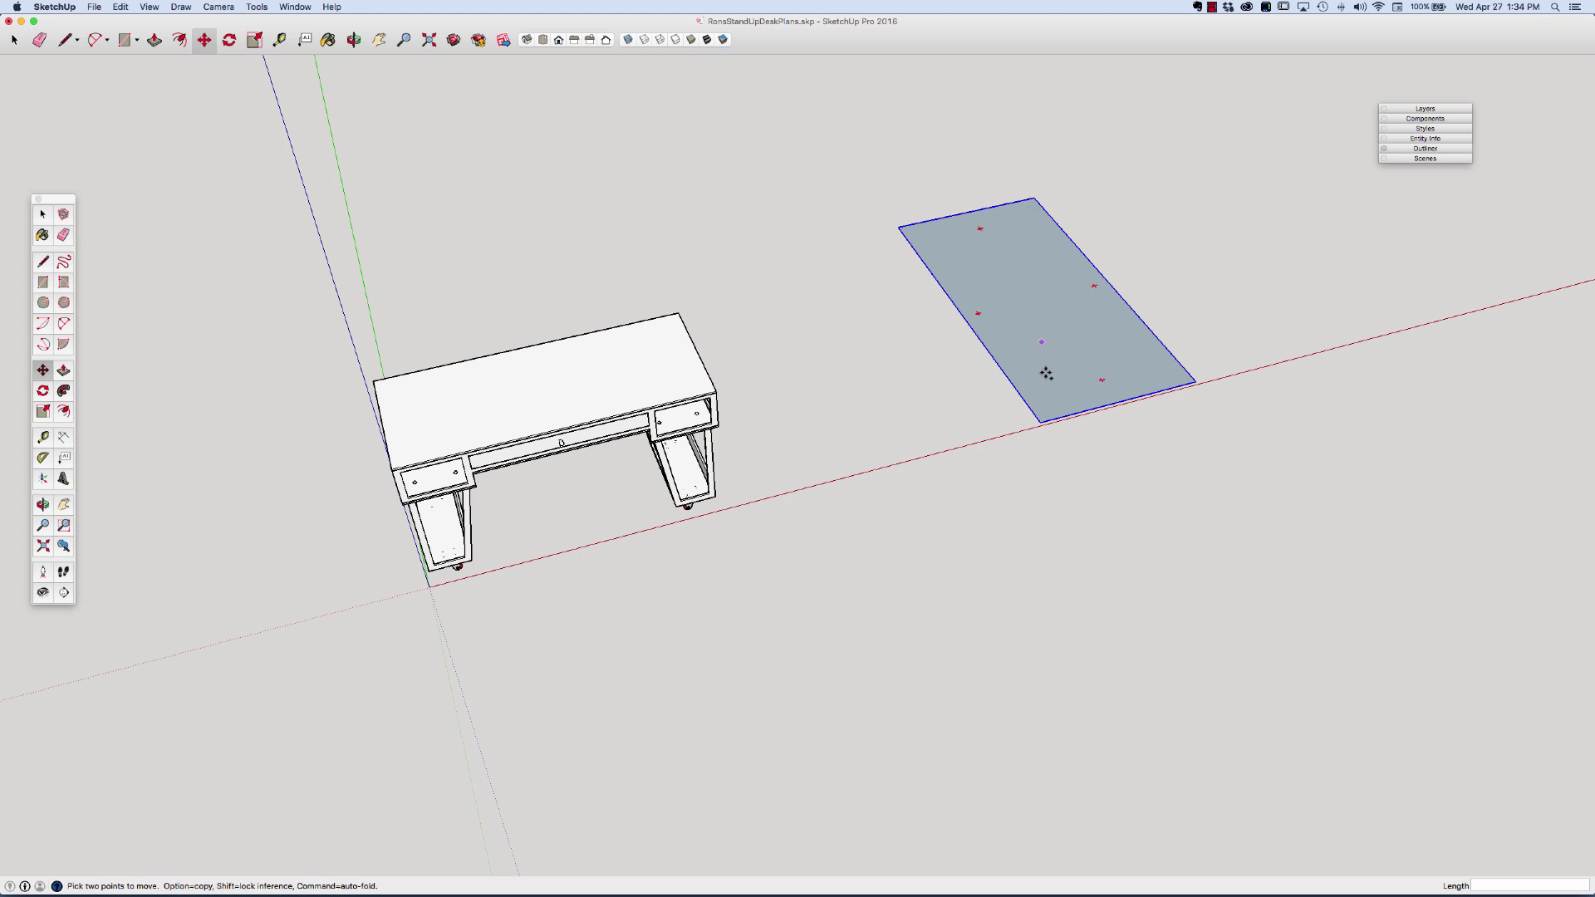
key(alt)
click(1040, 420)
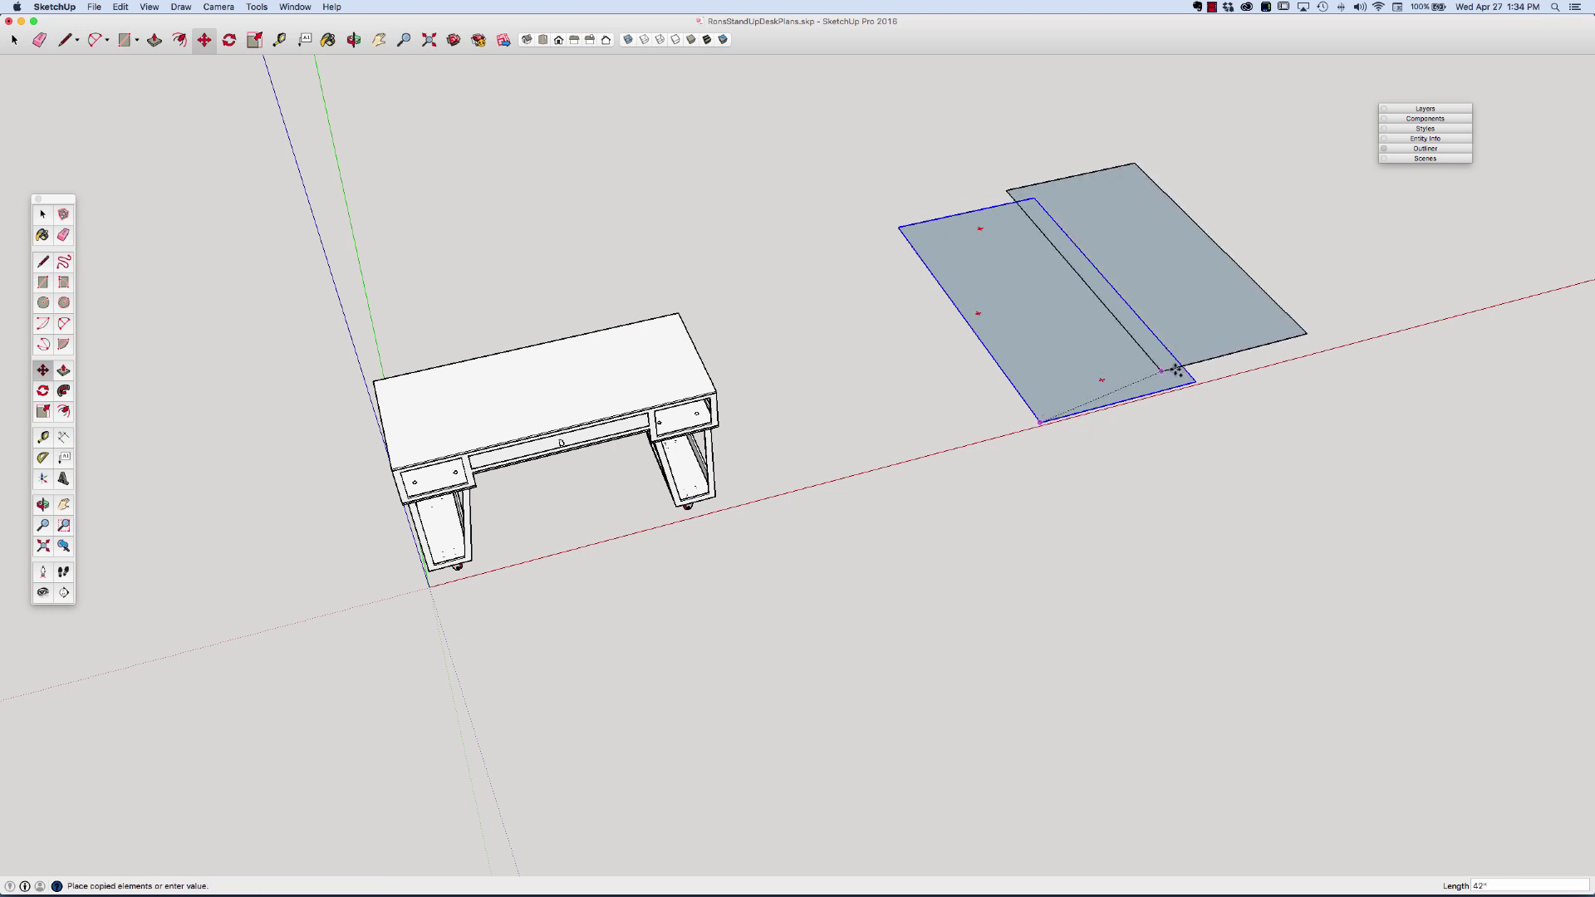
click(1193, 376)
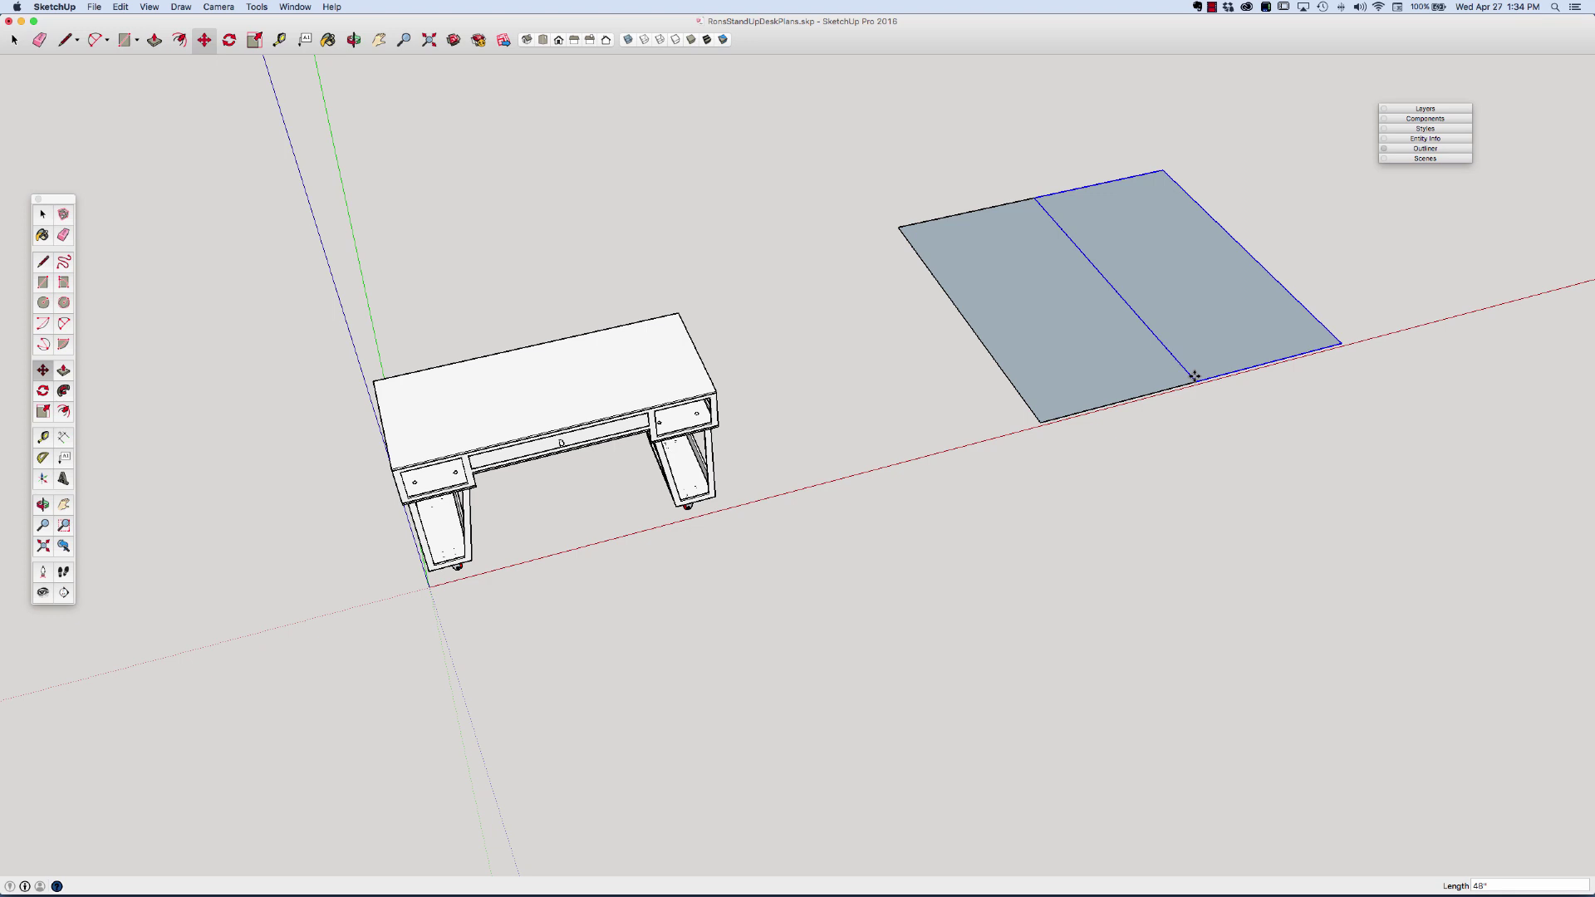
text(4'2)
key(Return)
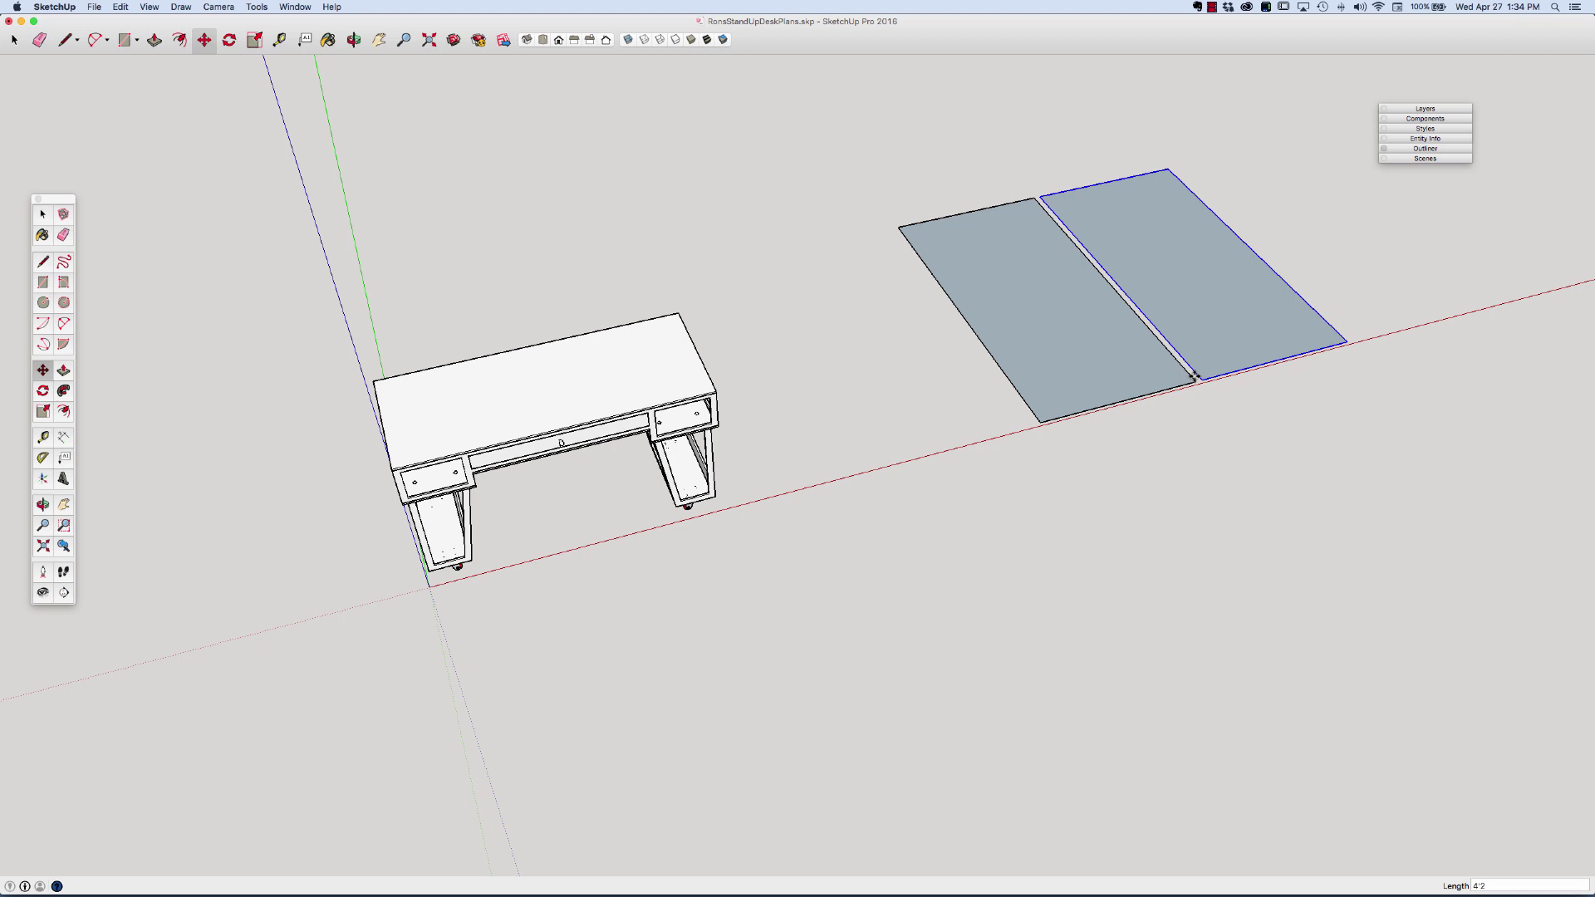
key(Return)
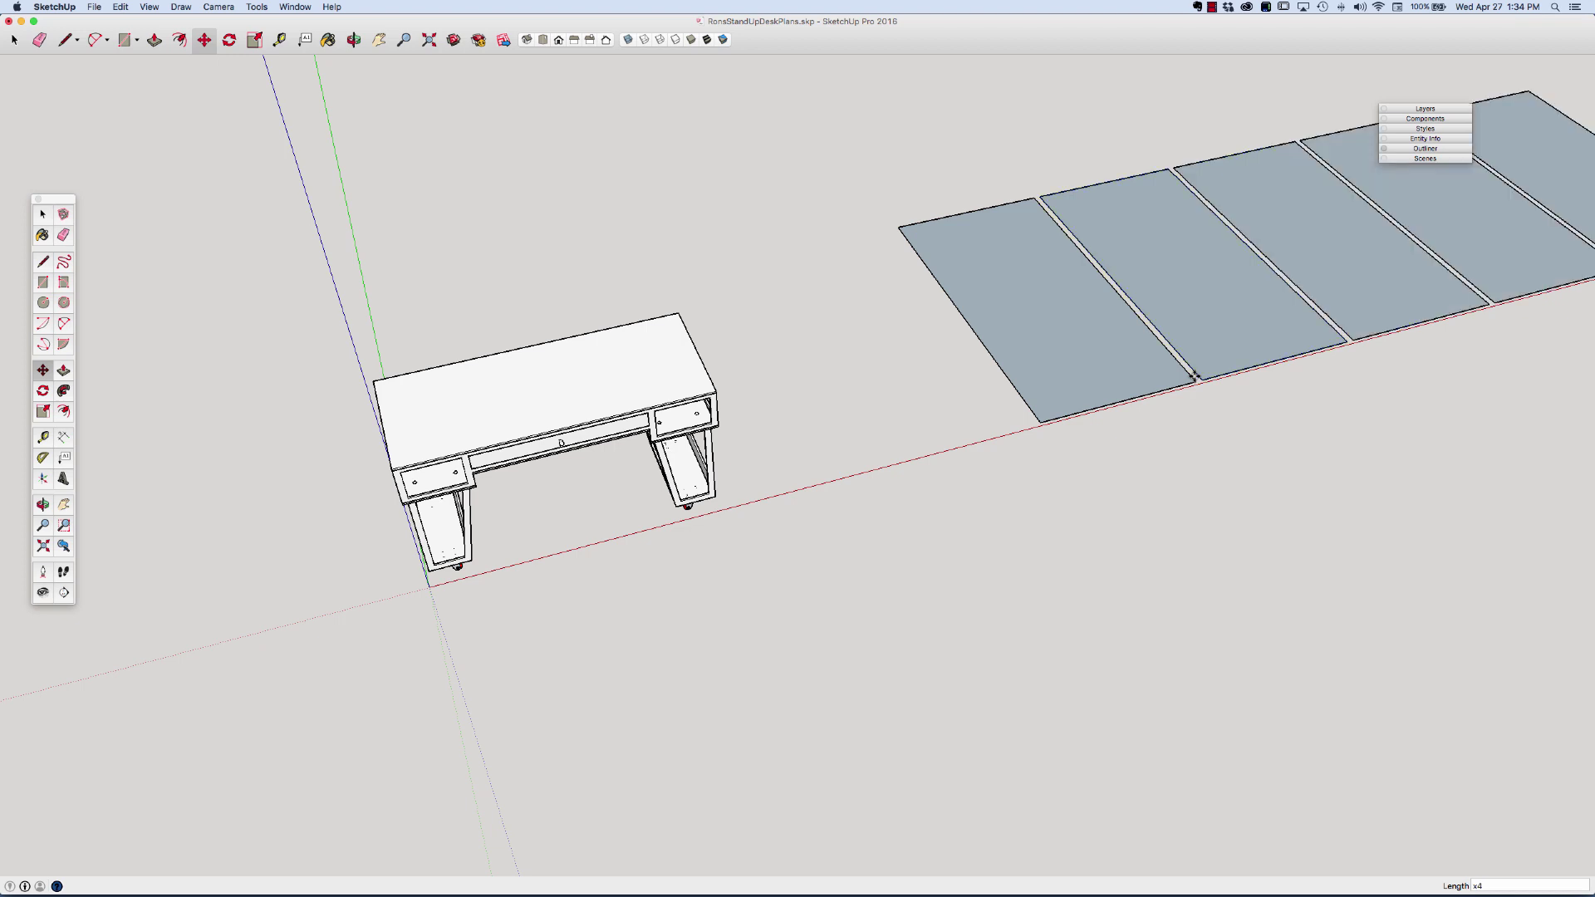
Copy the complete desk group about 157" to the open area behind the original and clear the selection.
middle_drag(1061, 360, 1063, 362)
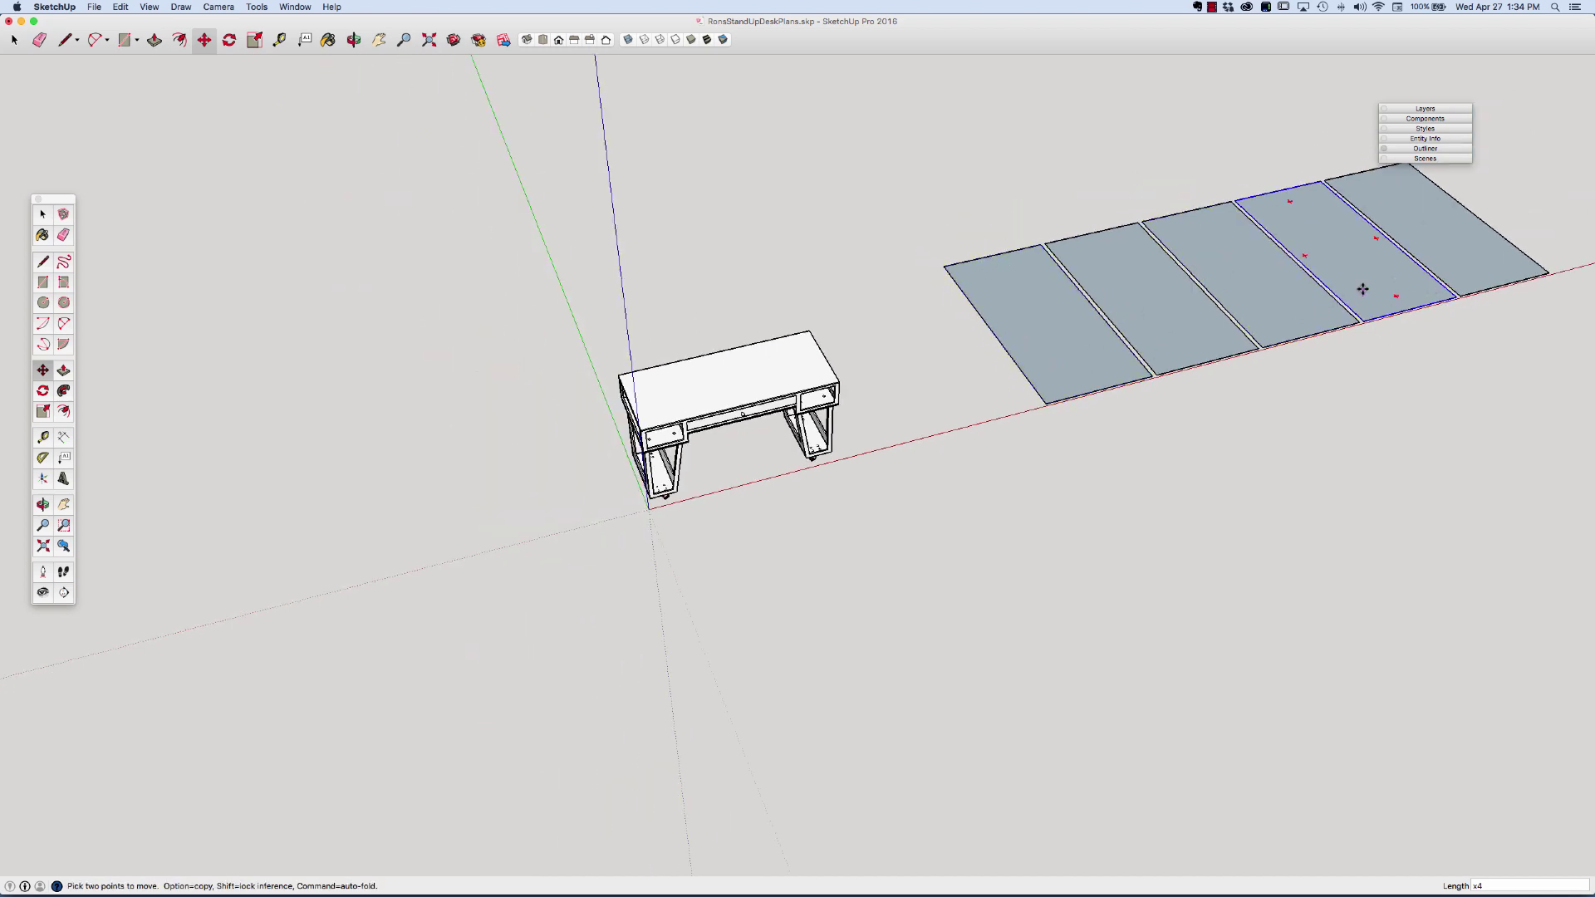
scroll(1362, 289, up, 2)
scroll(1360, 288, down, 3)
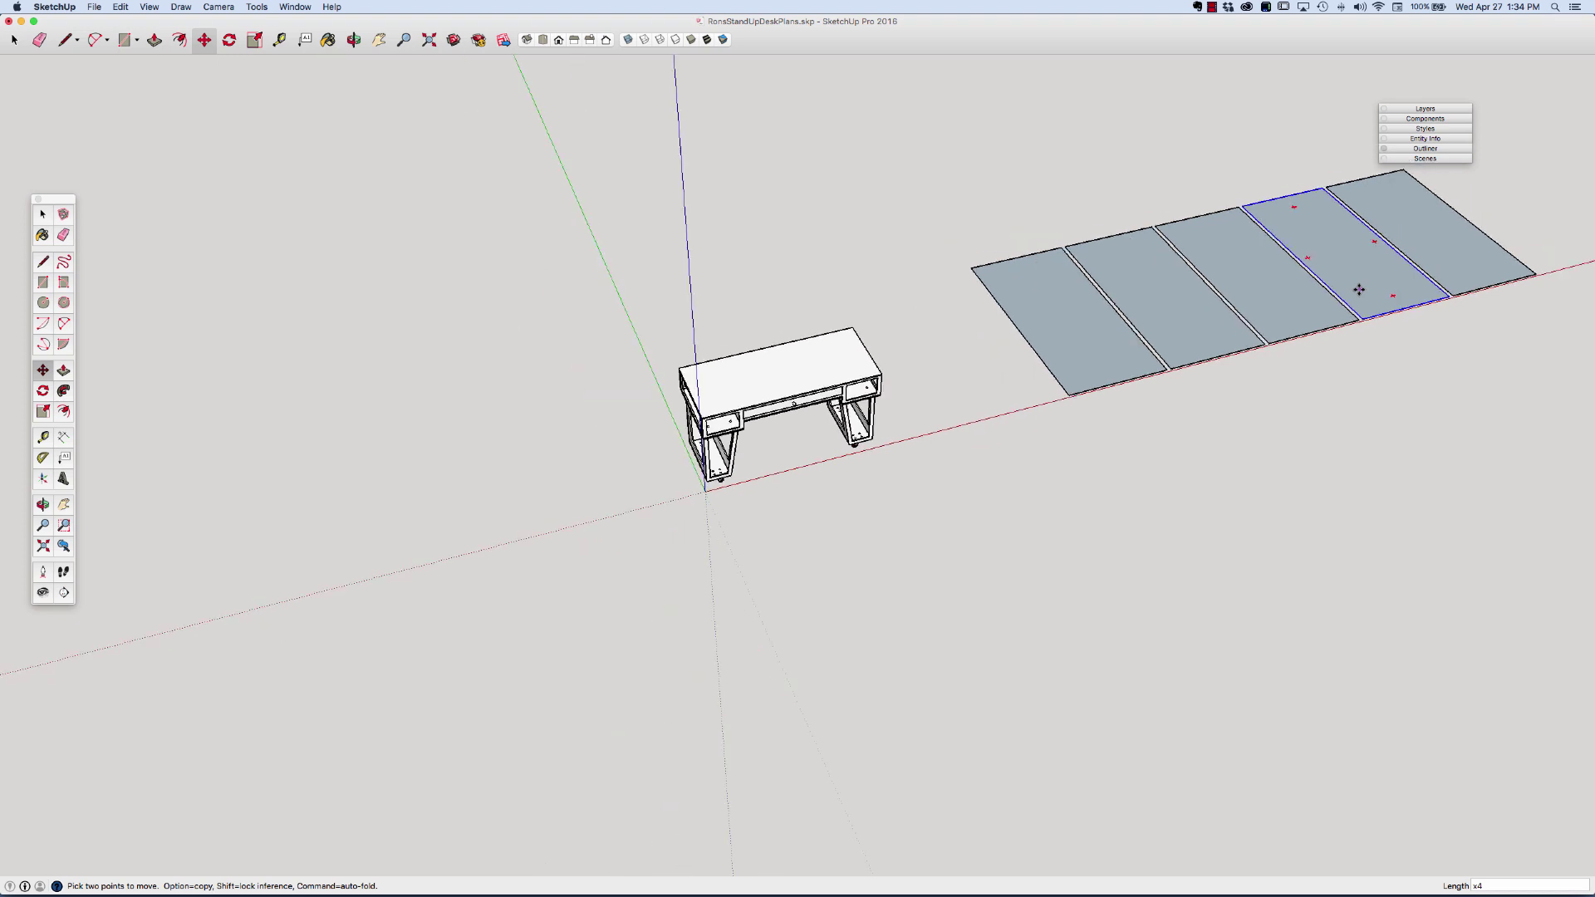
key(space)
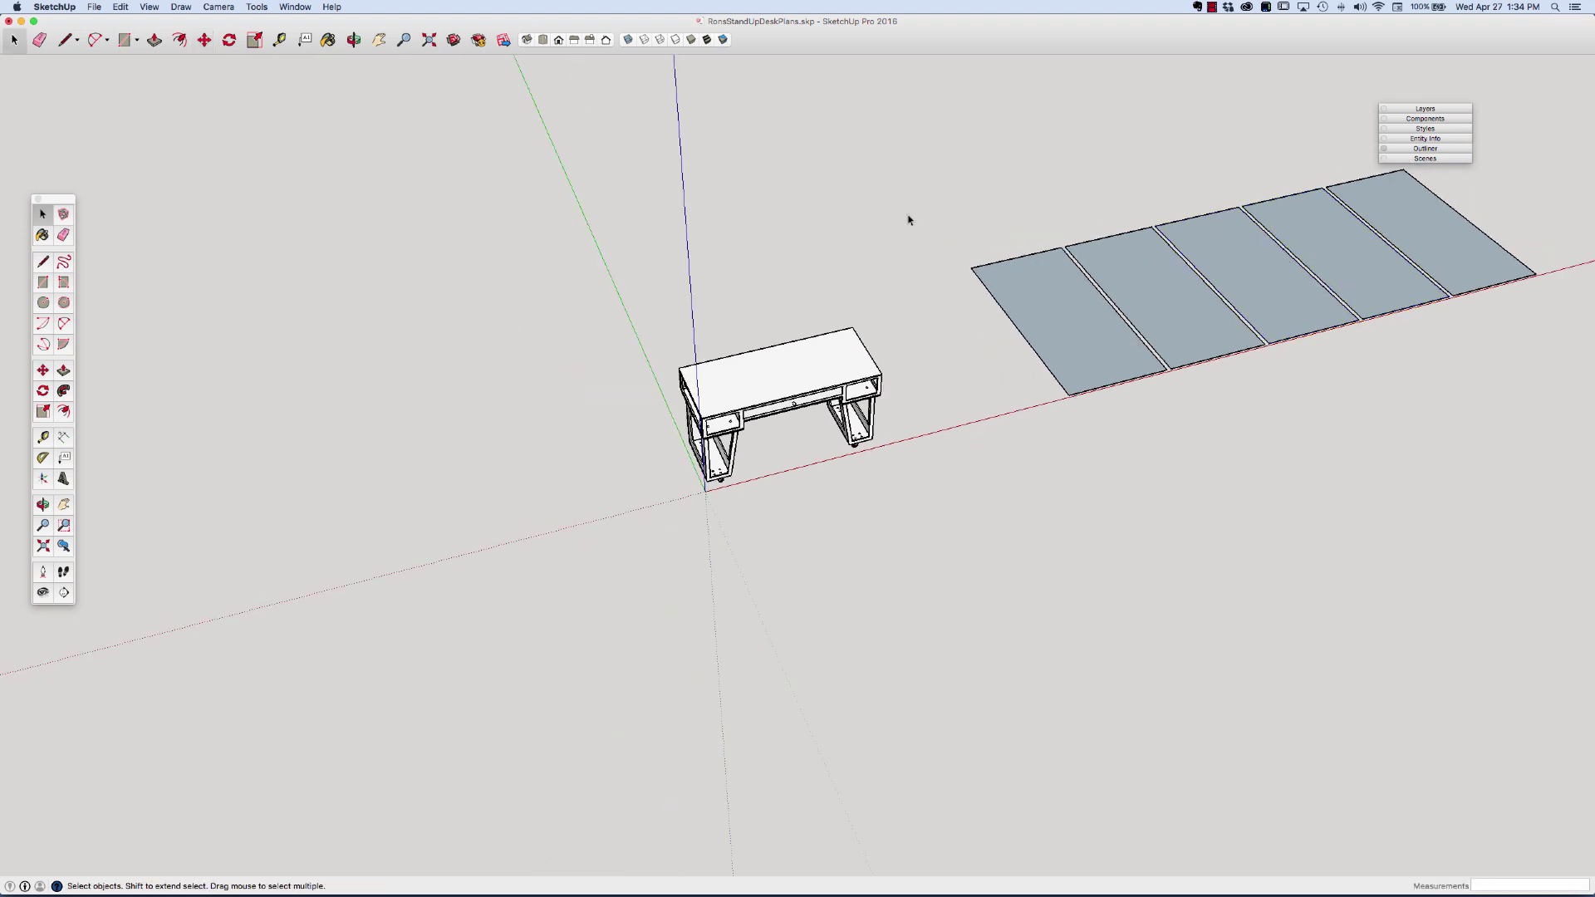
click(789, 363)
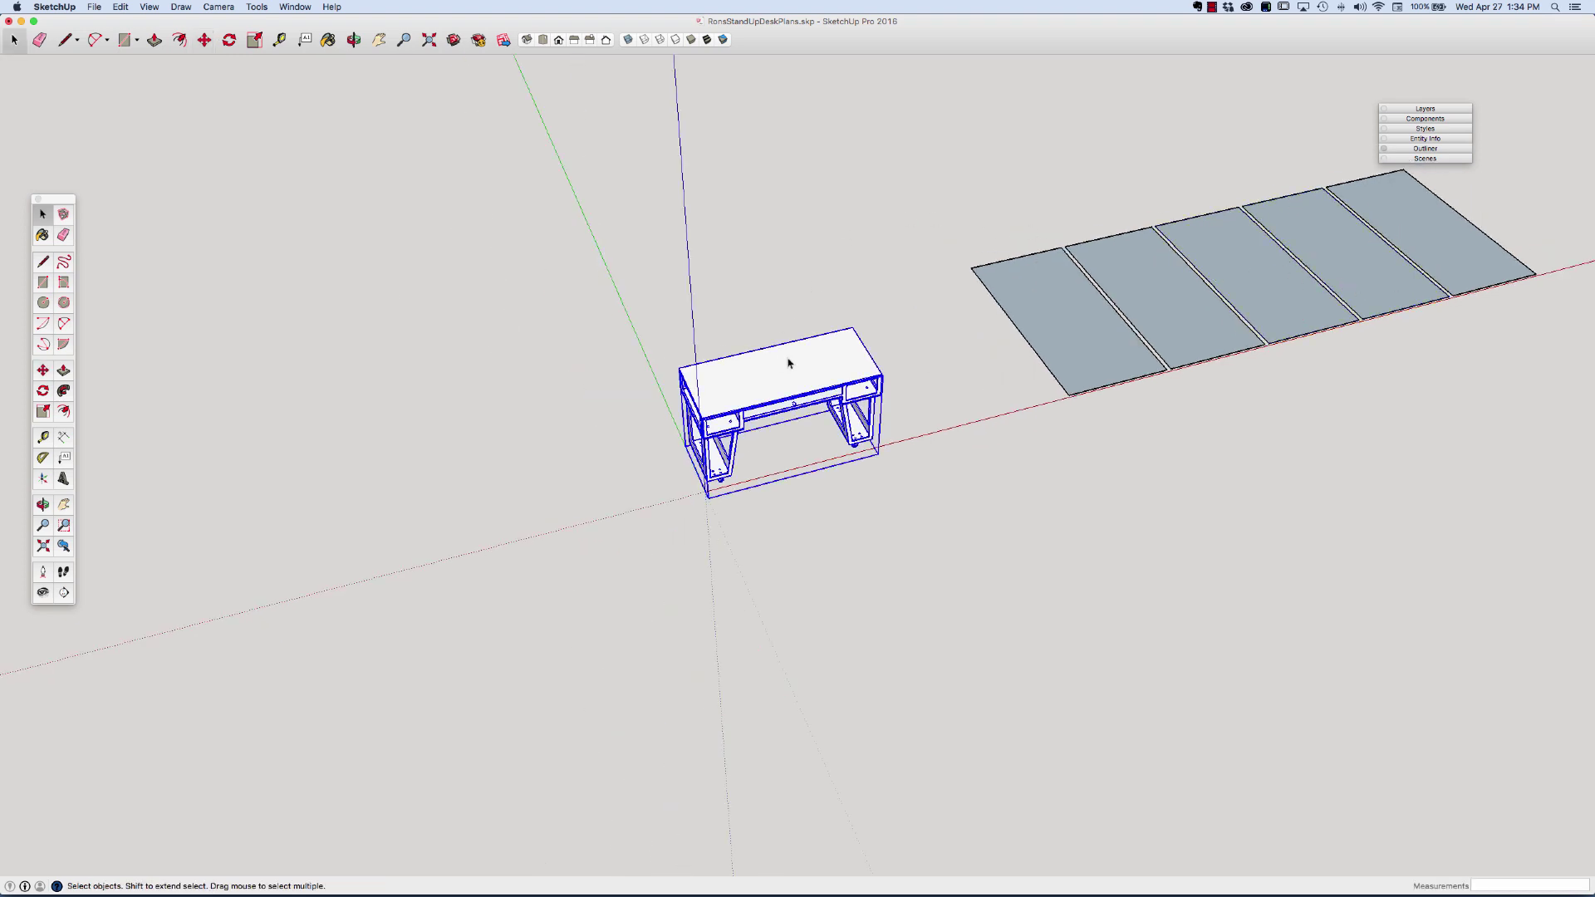
key(m)
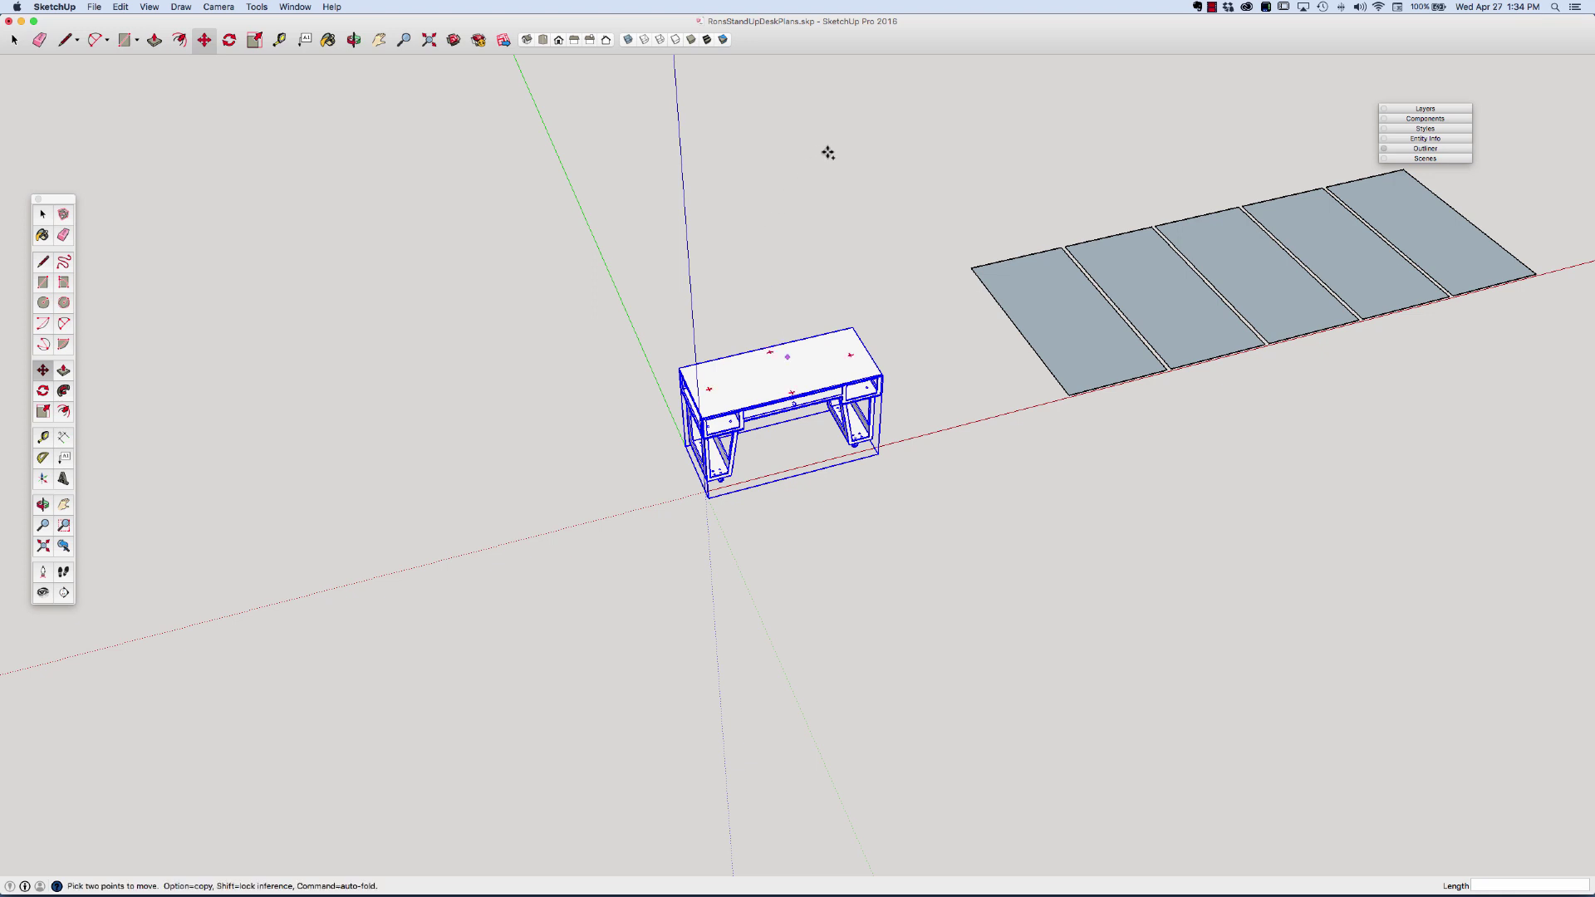
key(alt)
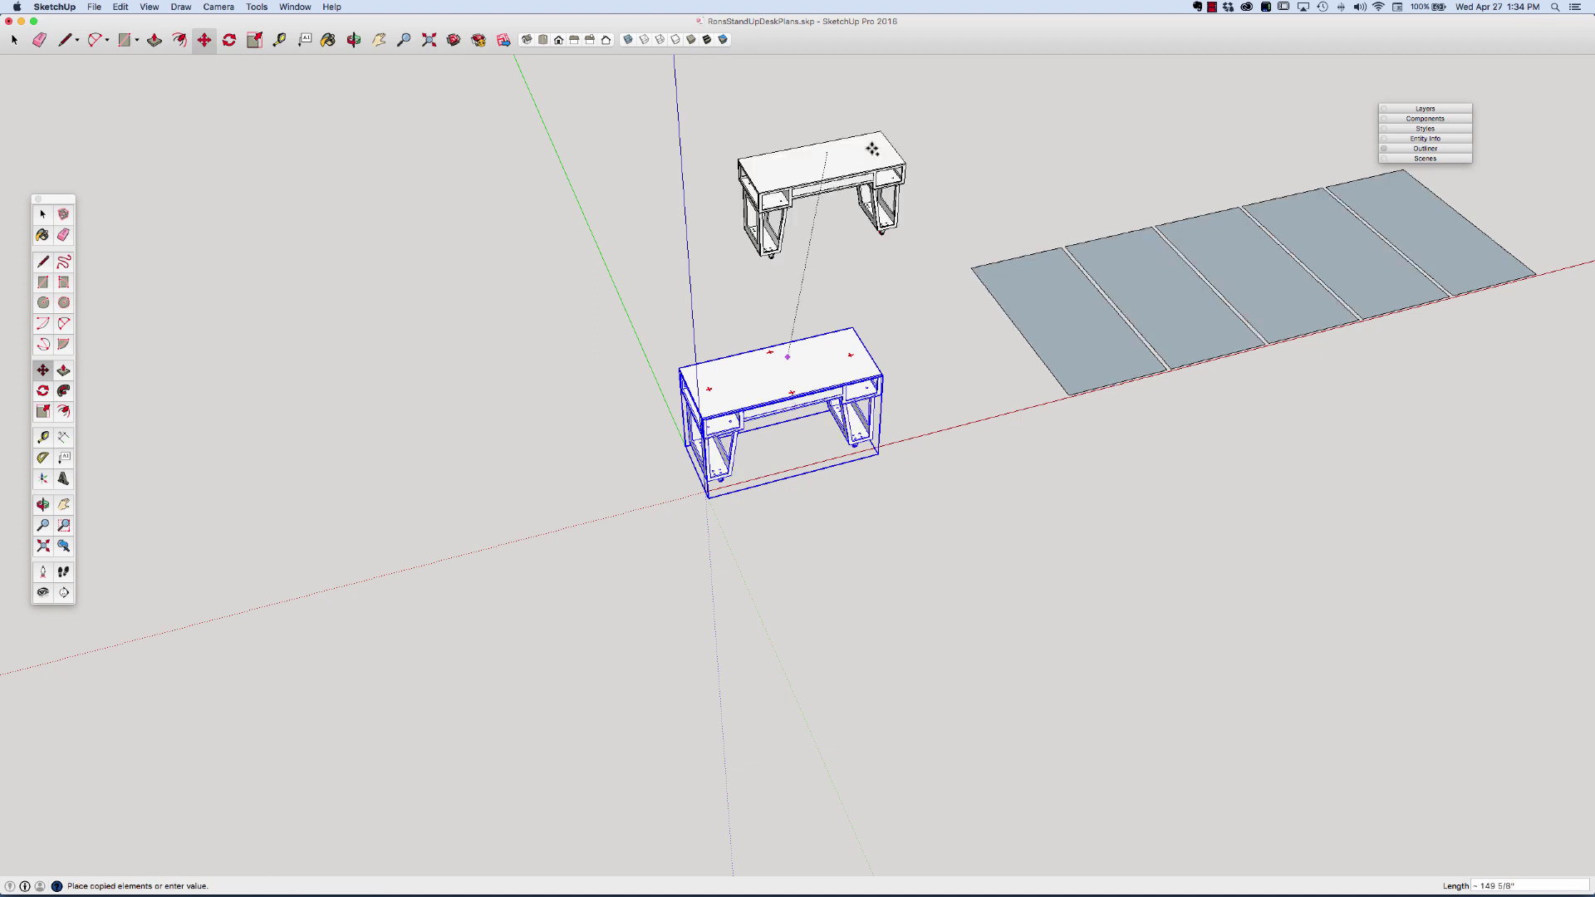
click(915, 144)
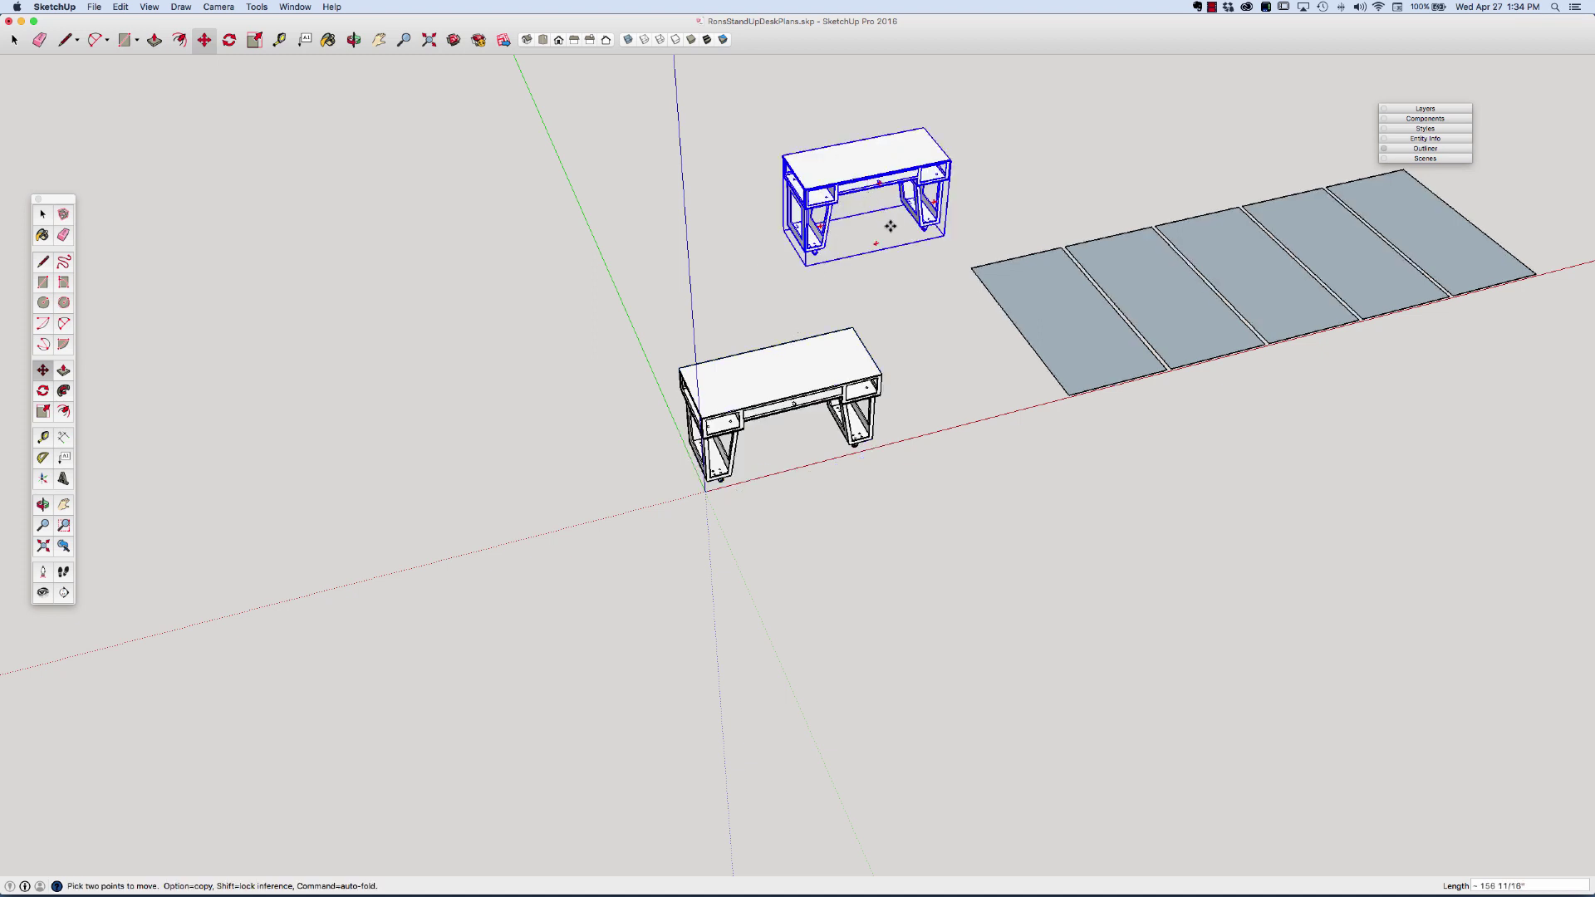
key(space)
click(923, 319)
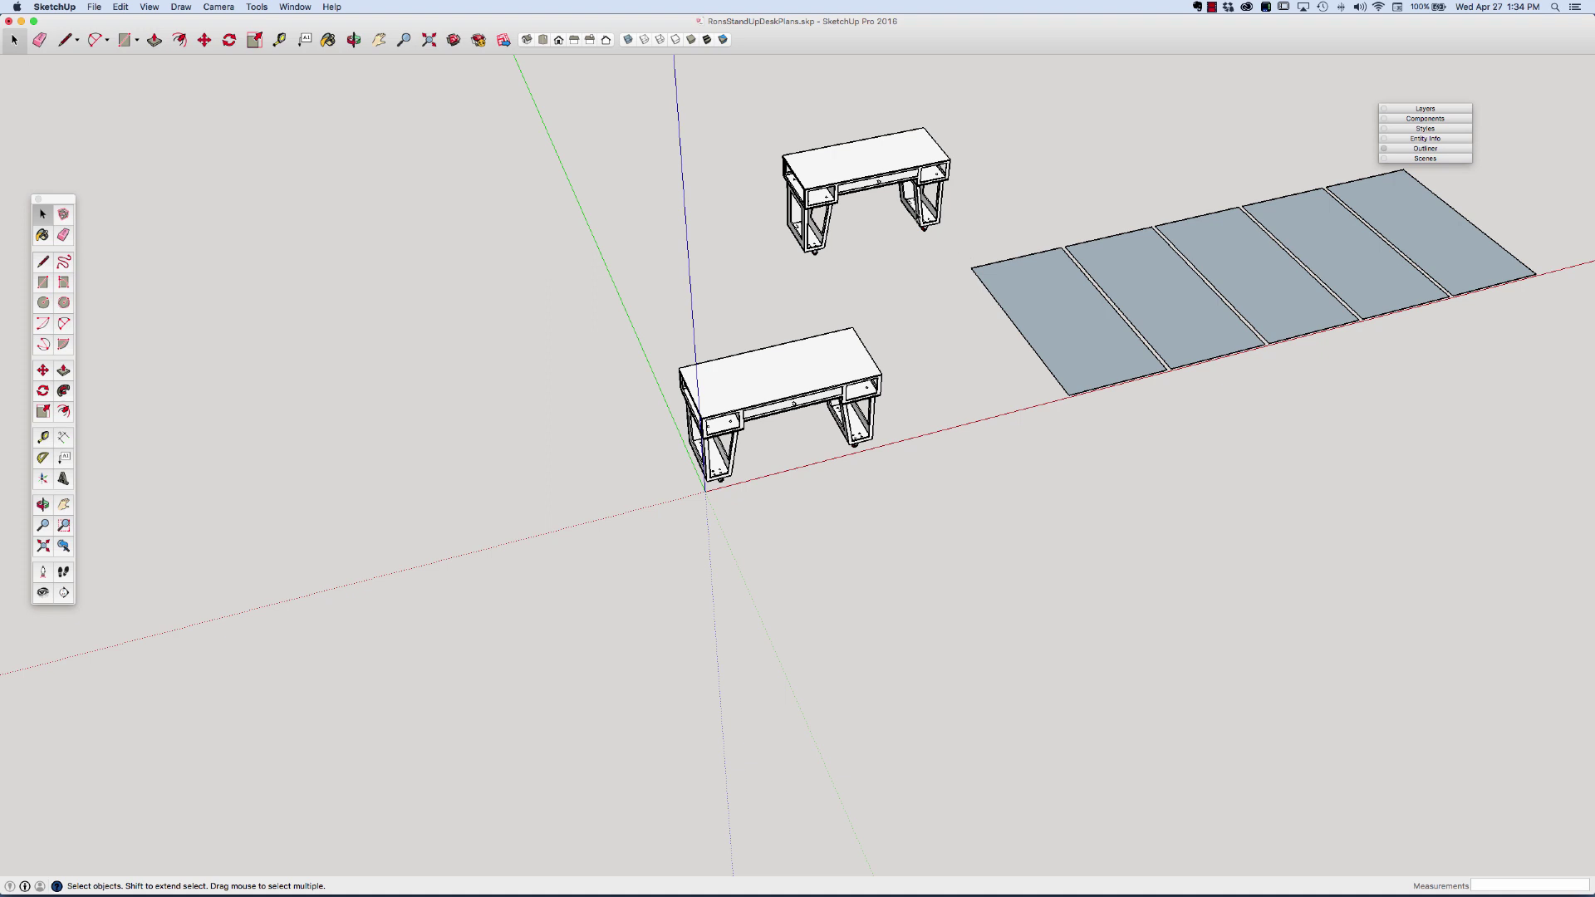
Explode the outer group of the copied desk and deselect everything.
click(888, 167)
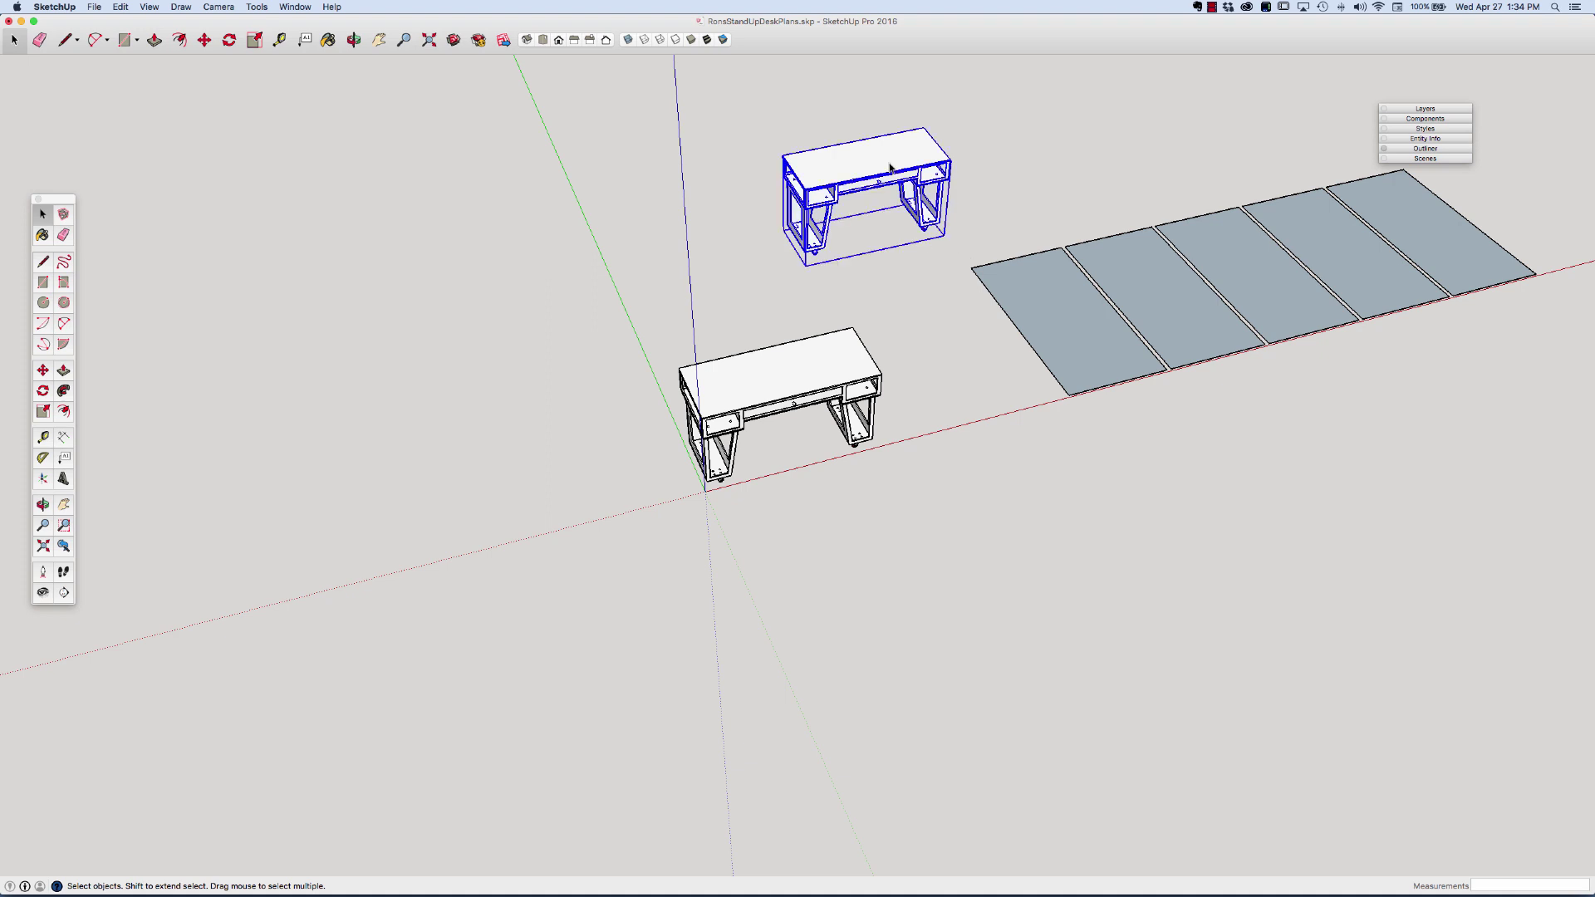
right_click(890, 167)
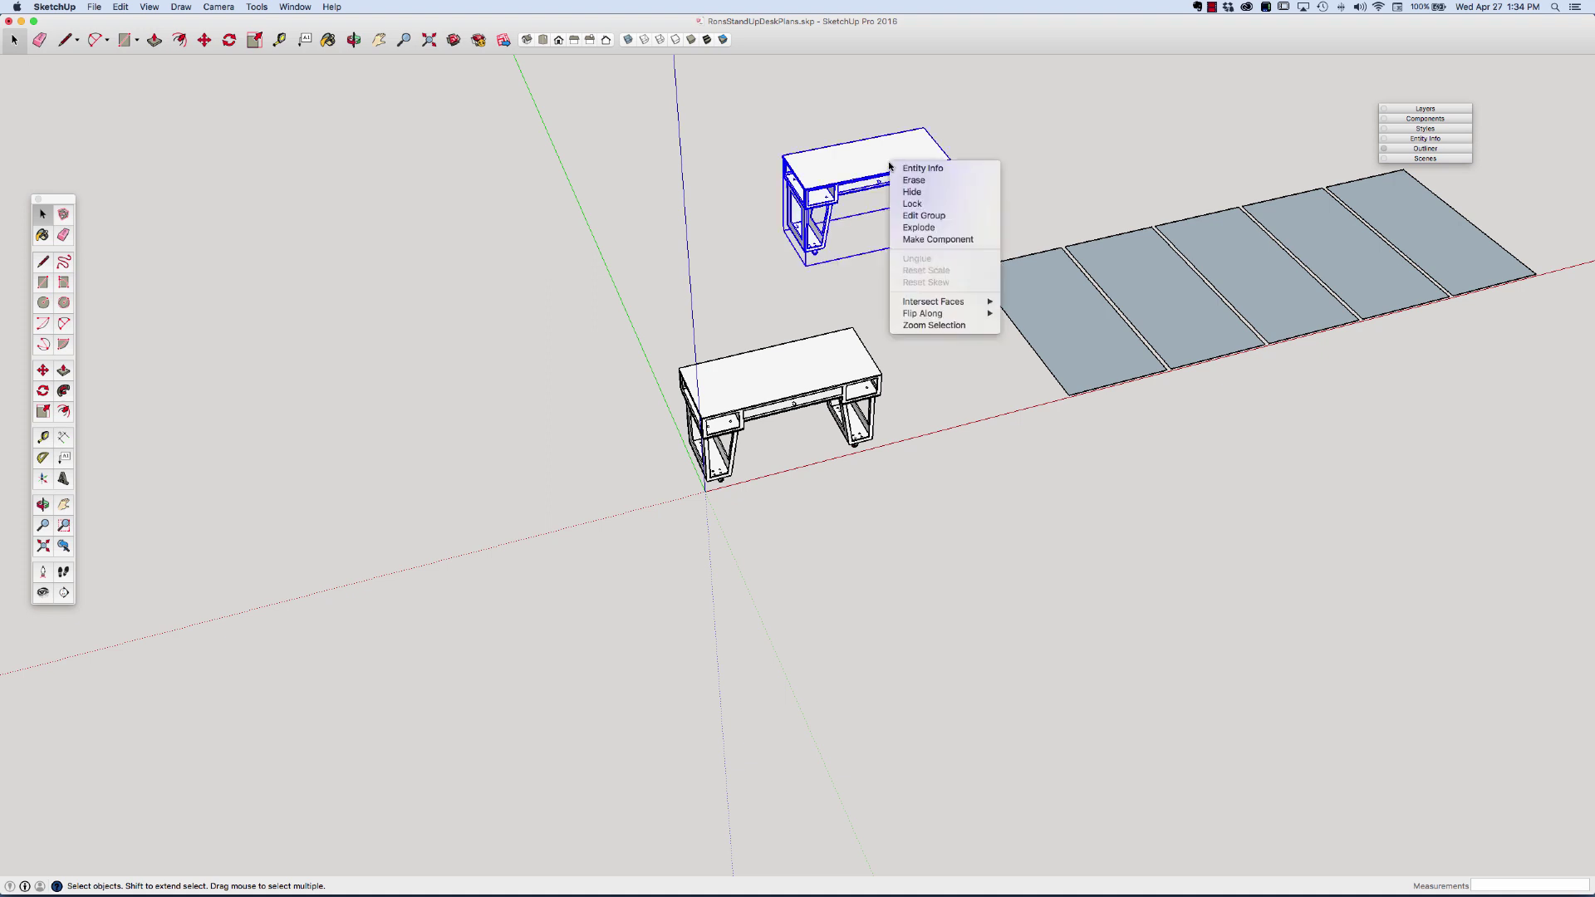
click(927, 227)
click(1024, 180)
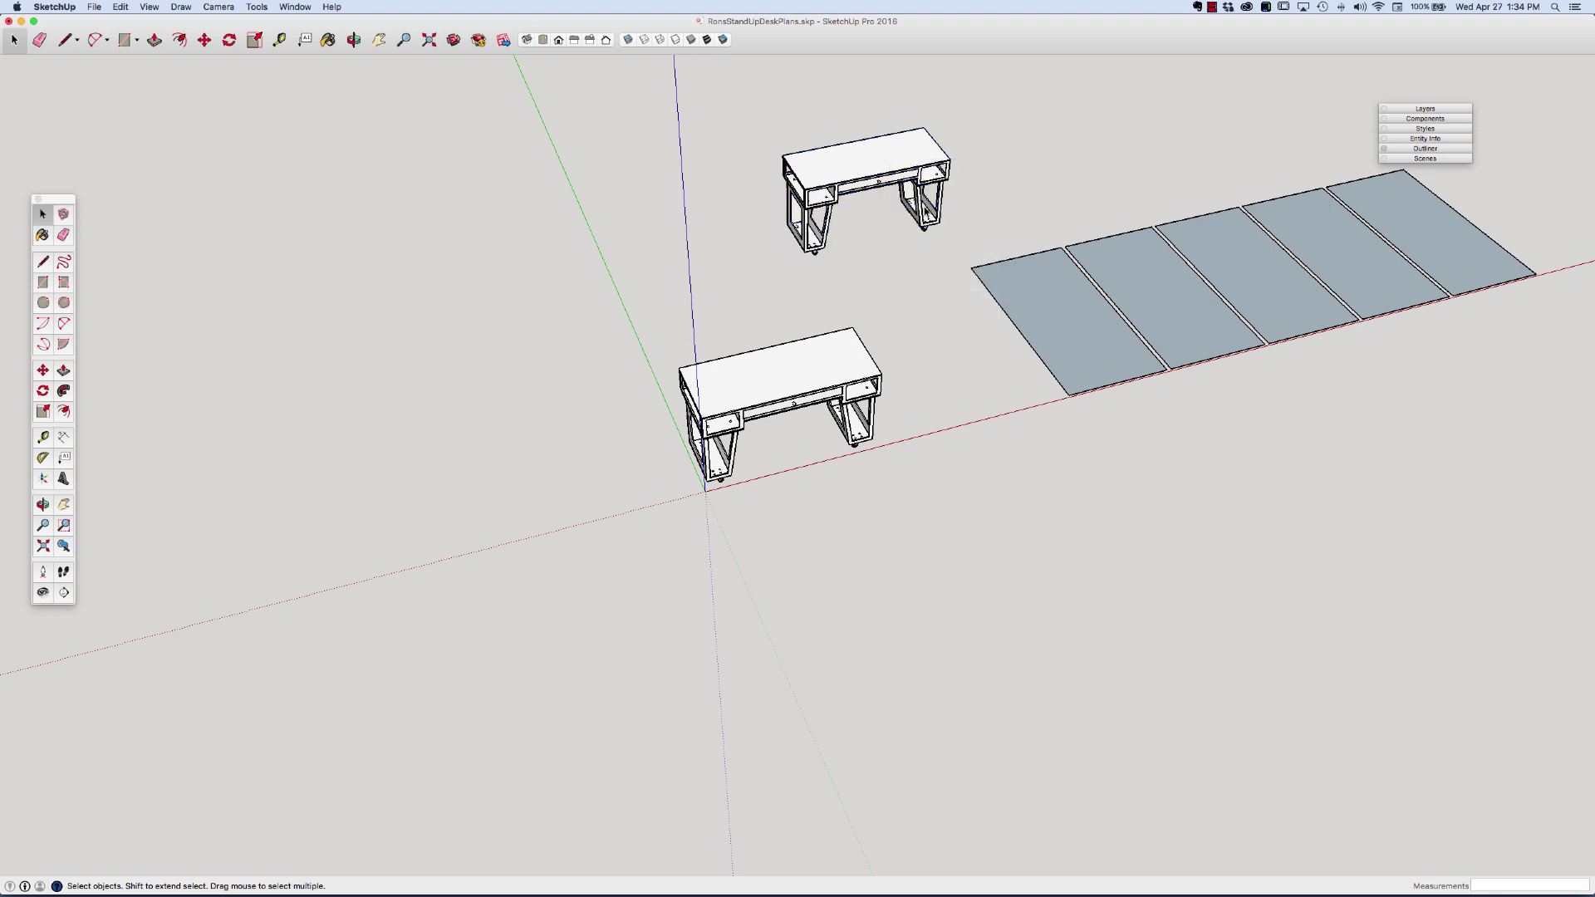
Select the desk top and base groups of the exploded copy one by one to check that they are separate.
click(887, 184)
click(916, 212)
click(810, 233)
click(905, 173)
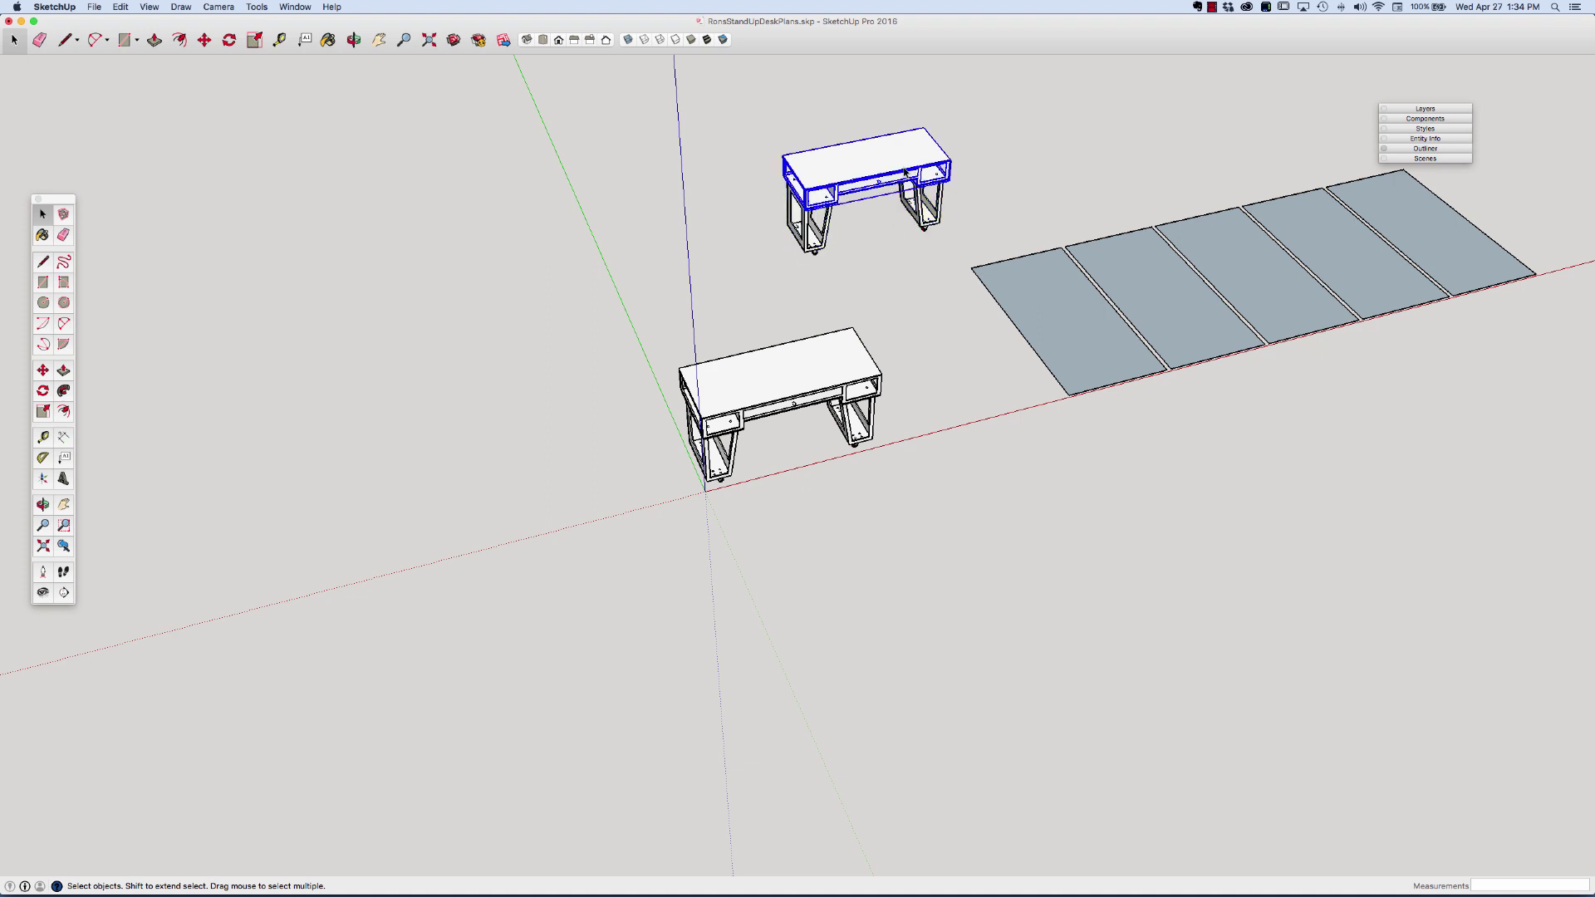
Move the copied desk's top assembly along the red axis, clear of its two leg bases.
key(m)
click(919, 167)
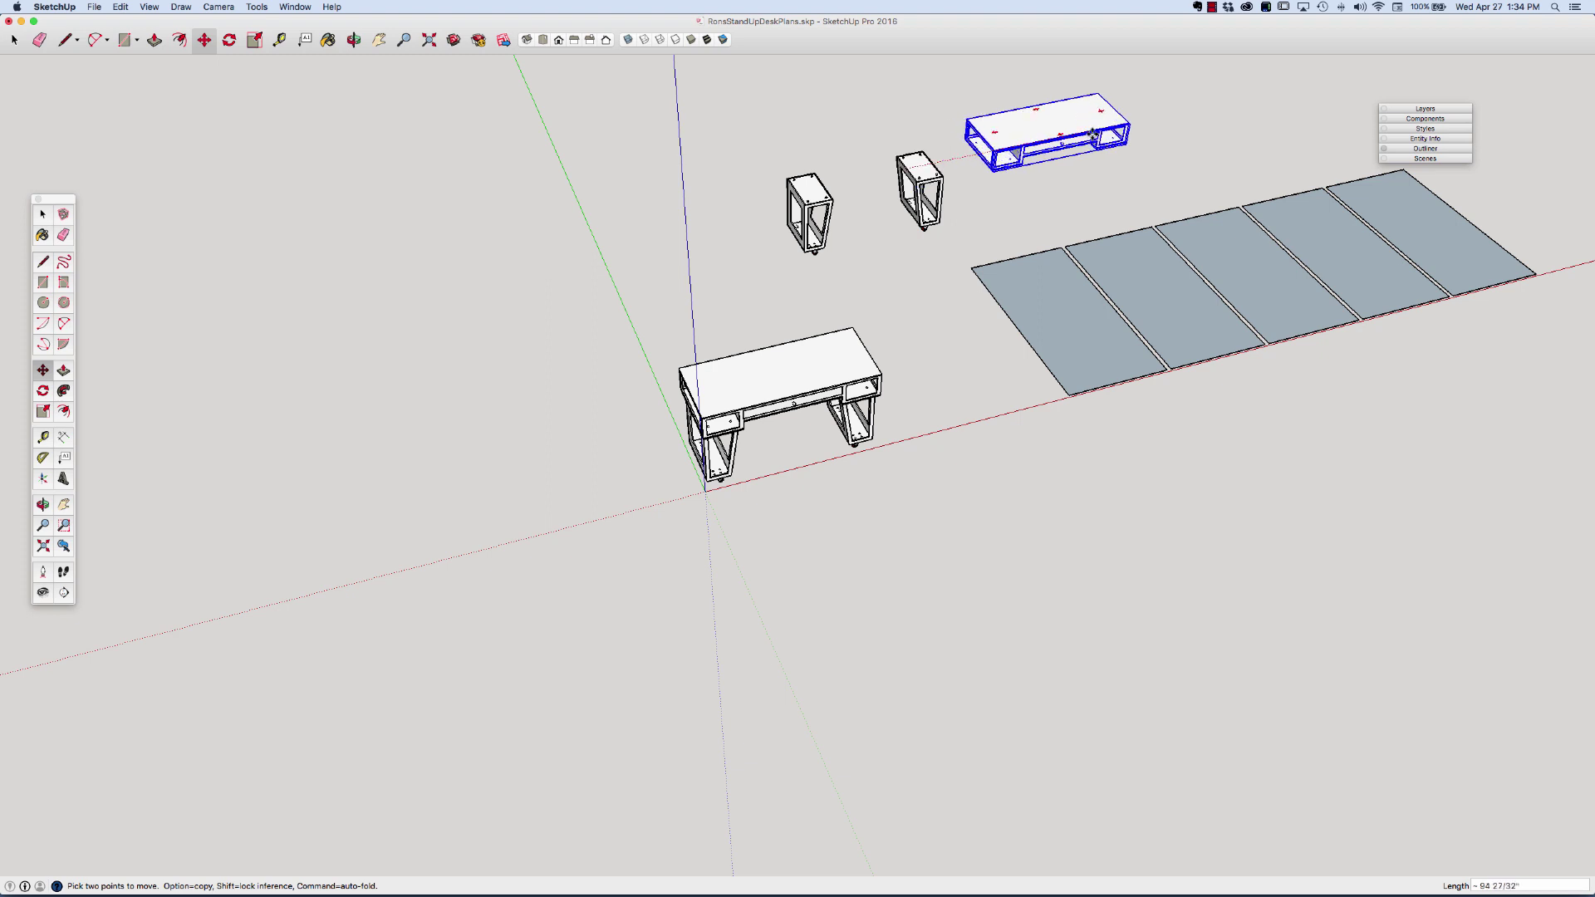
click(1095, 134)
key(space)
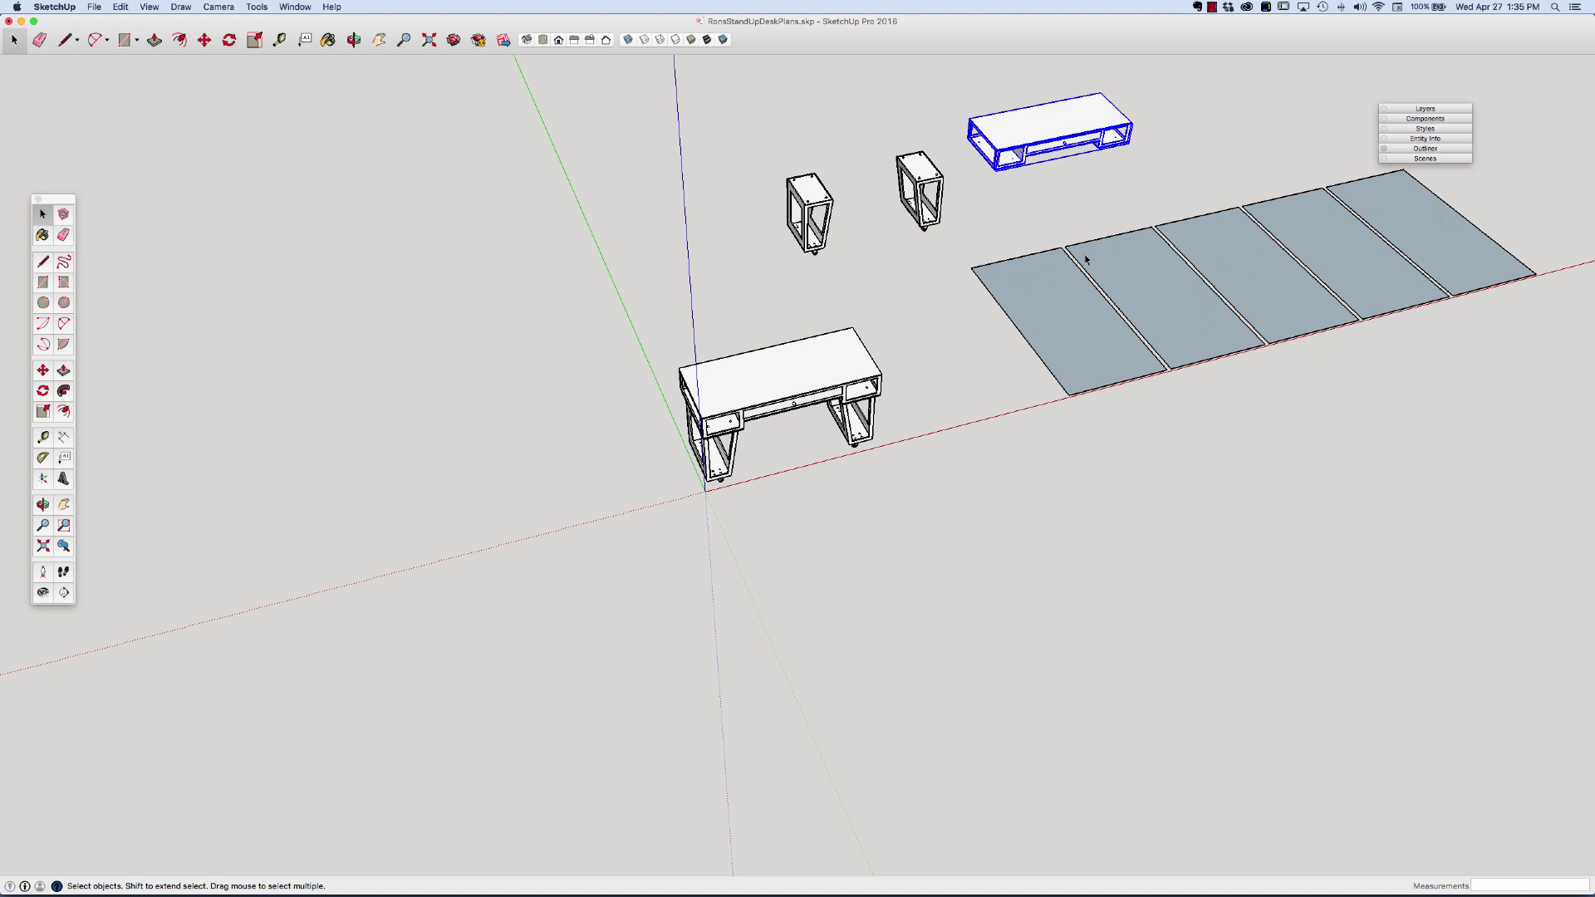
Move the collapsed panel tray out of the way, explode the separated top assembly into its parts, and clear the selection.
drag(1446, 110, 1496, 66)
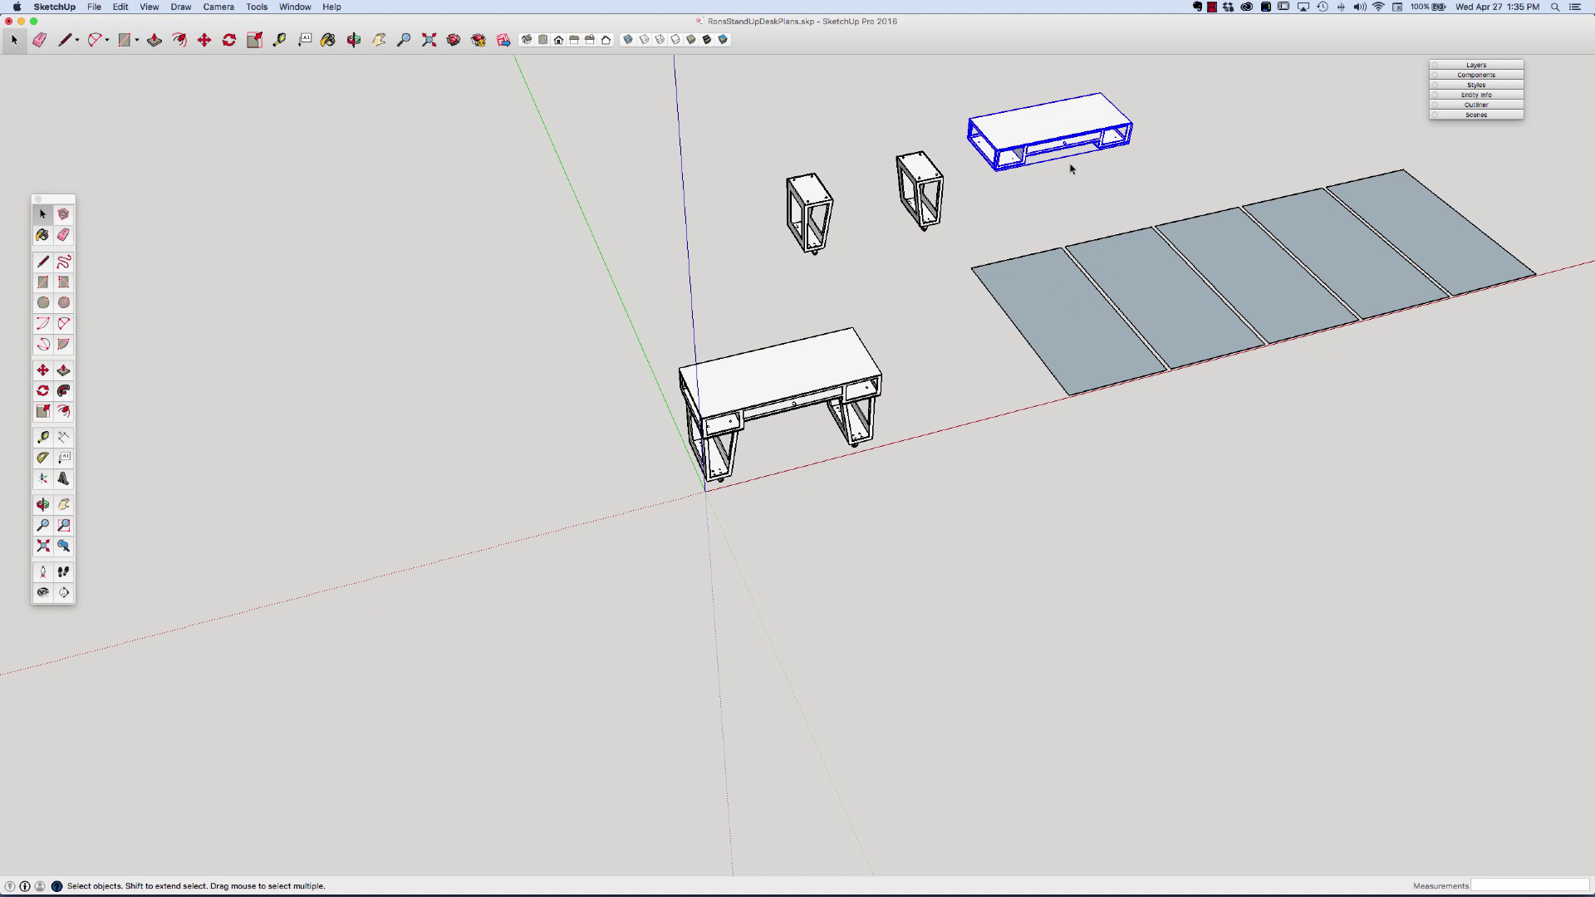
right_click(1046, 129)
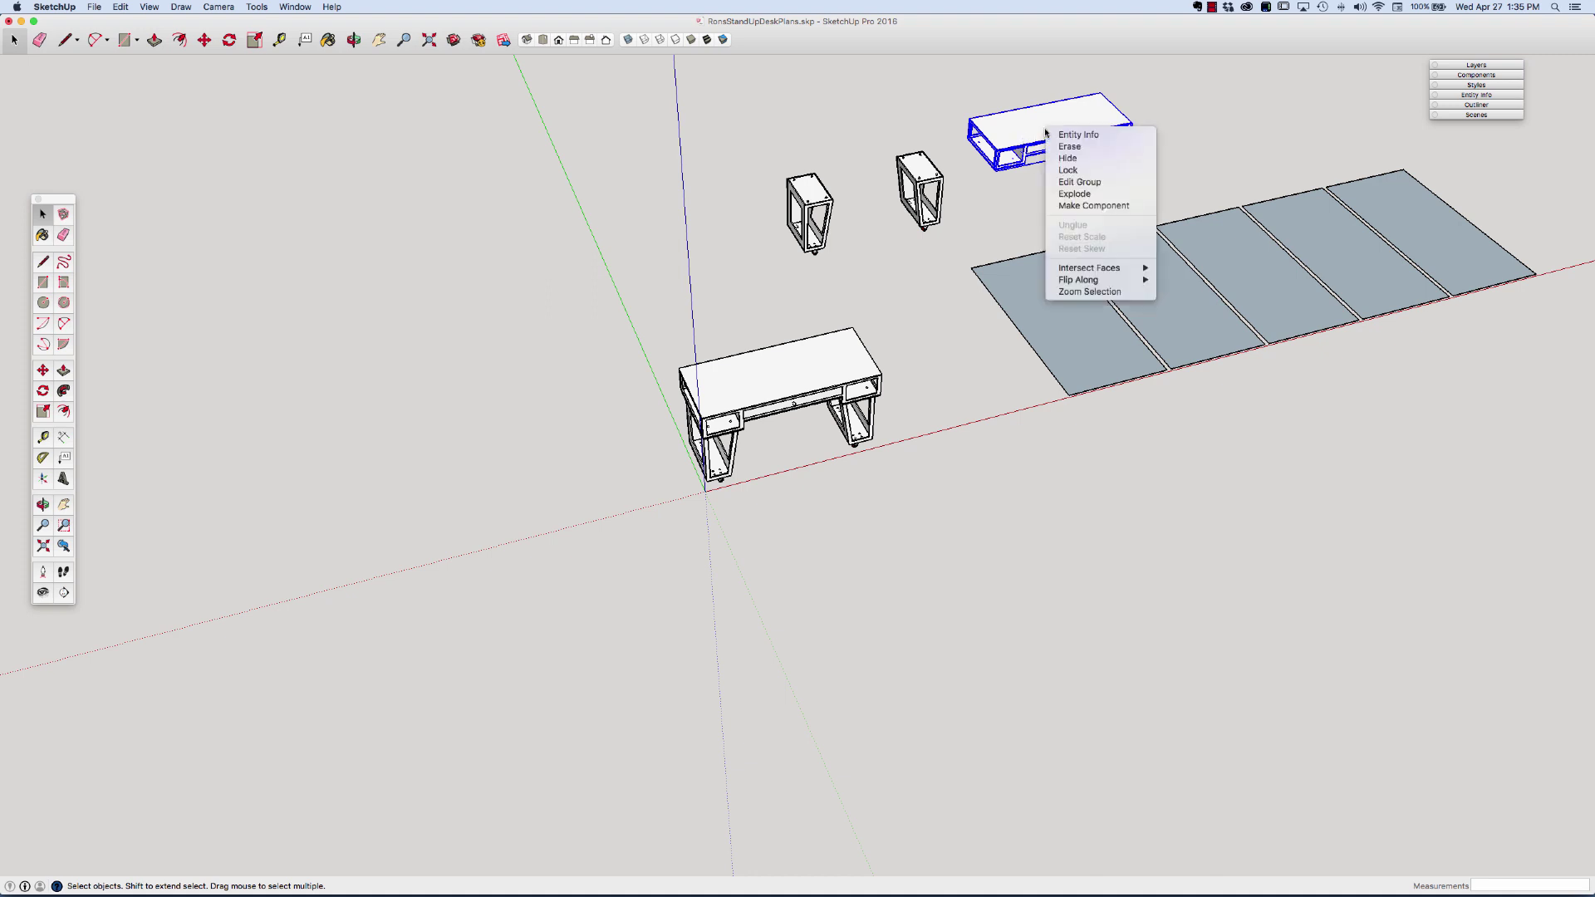
click(1080, 195)
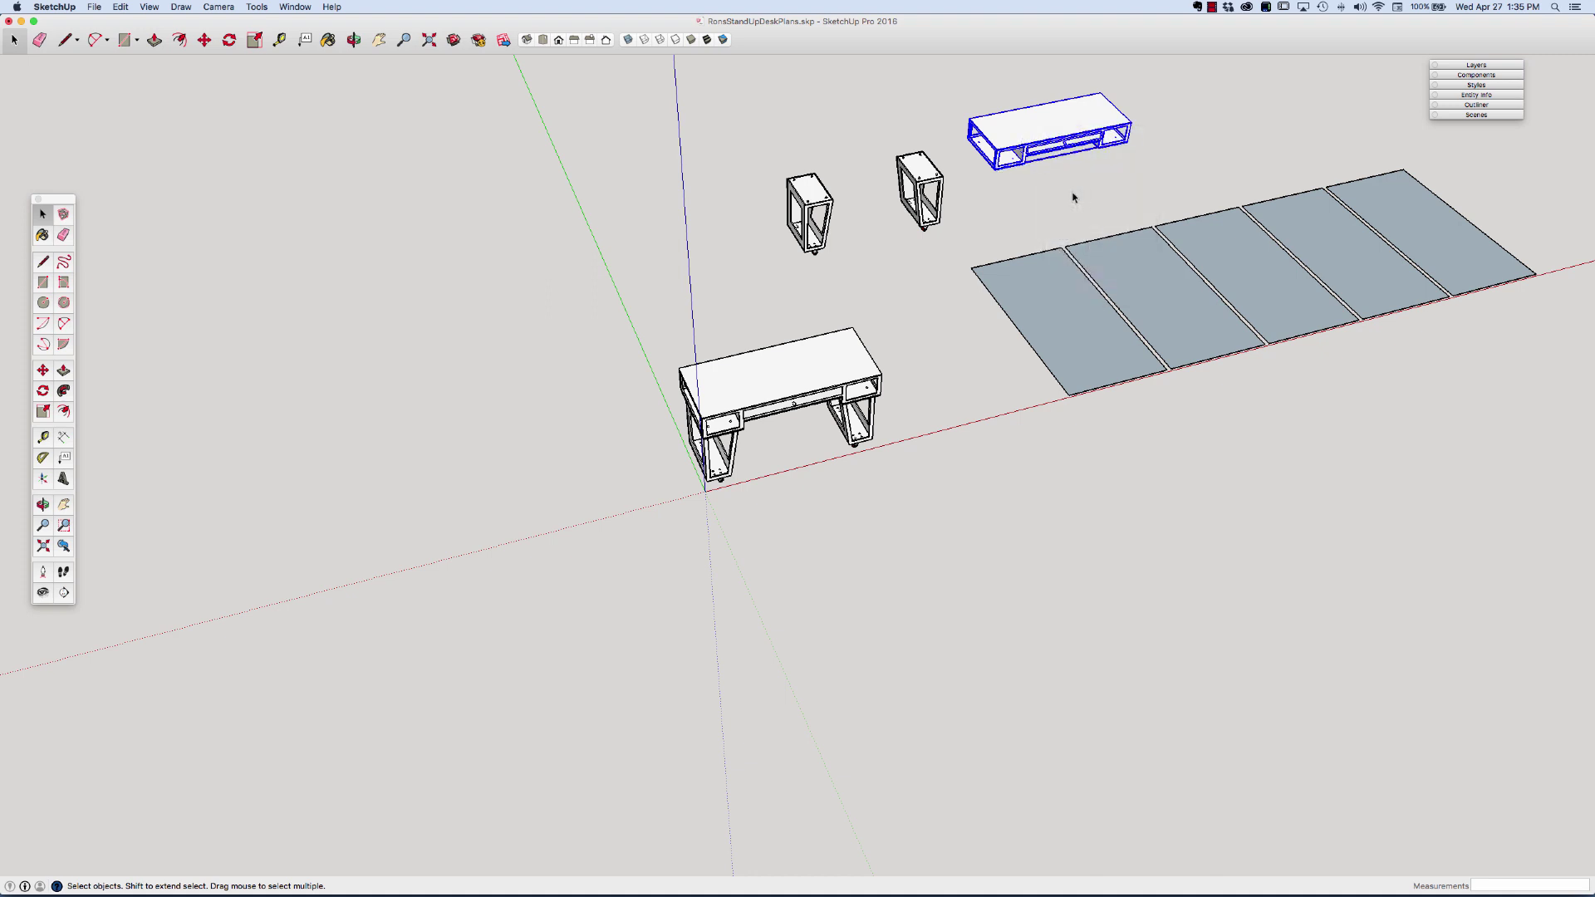
click(1079, 196)
Move the desk's top panel off the exploded assembly about 121" onto the near end of the first sheet.
click(1044, 131)
key(m)
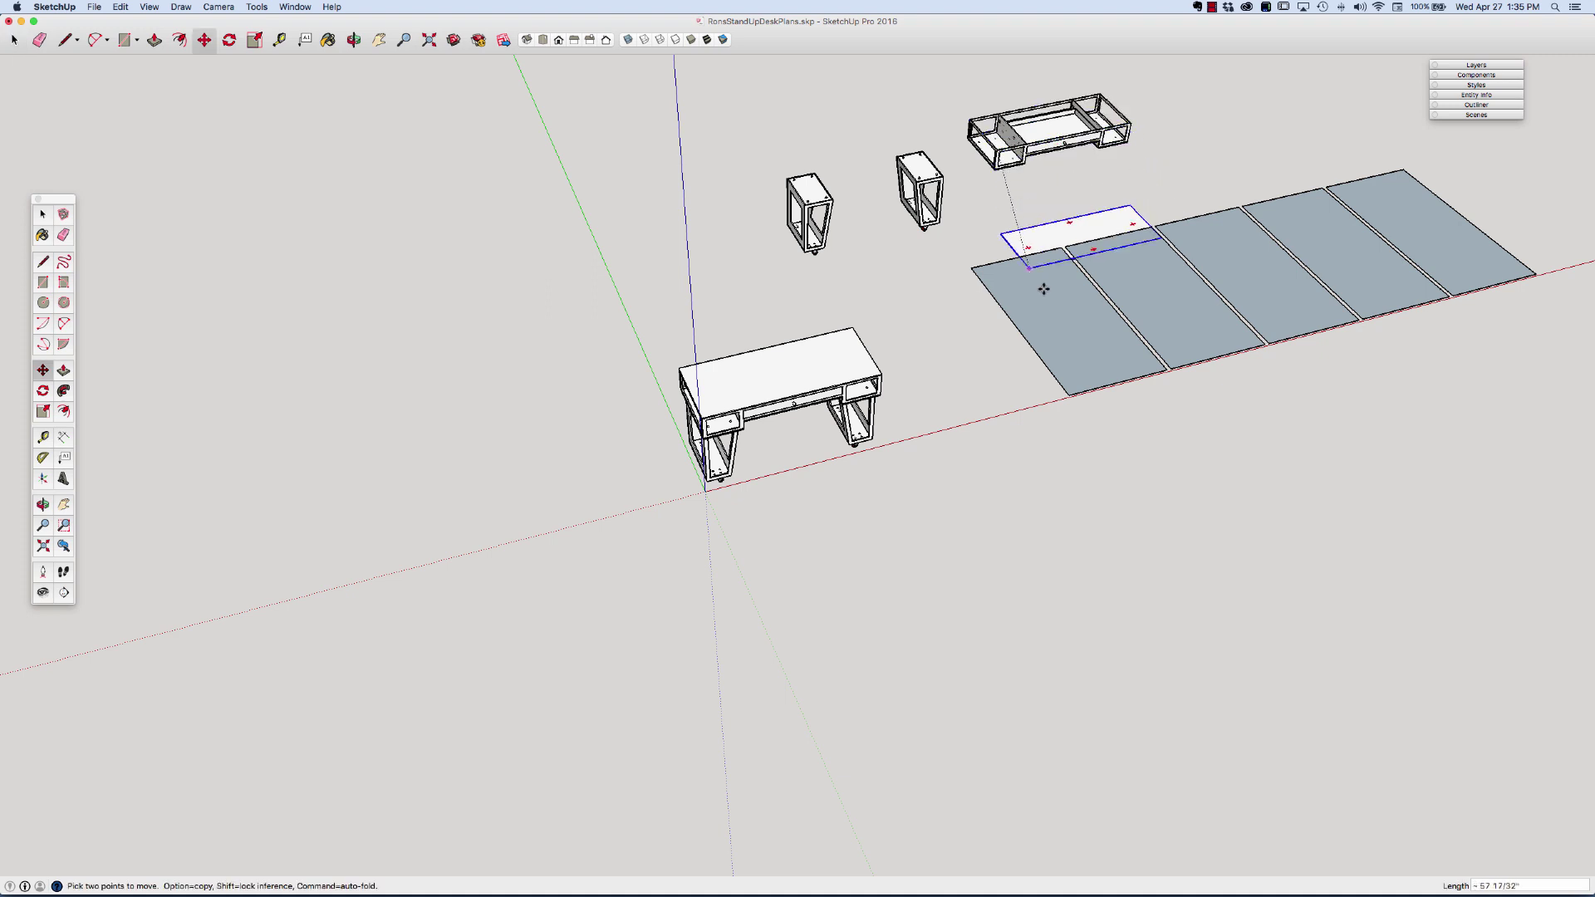
scroll(1055, 372, up, 6)
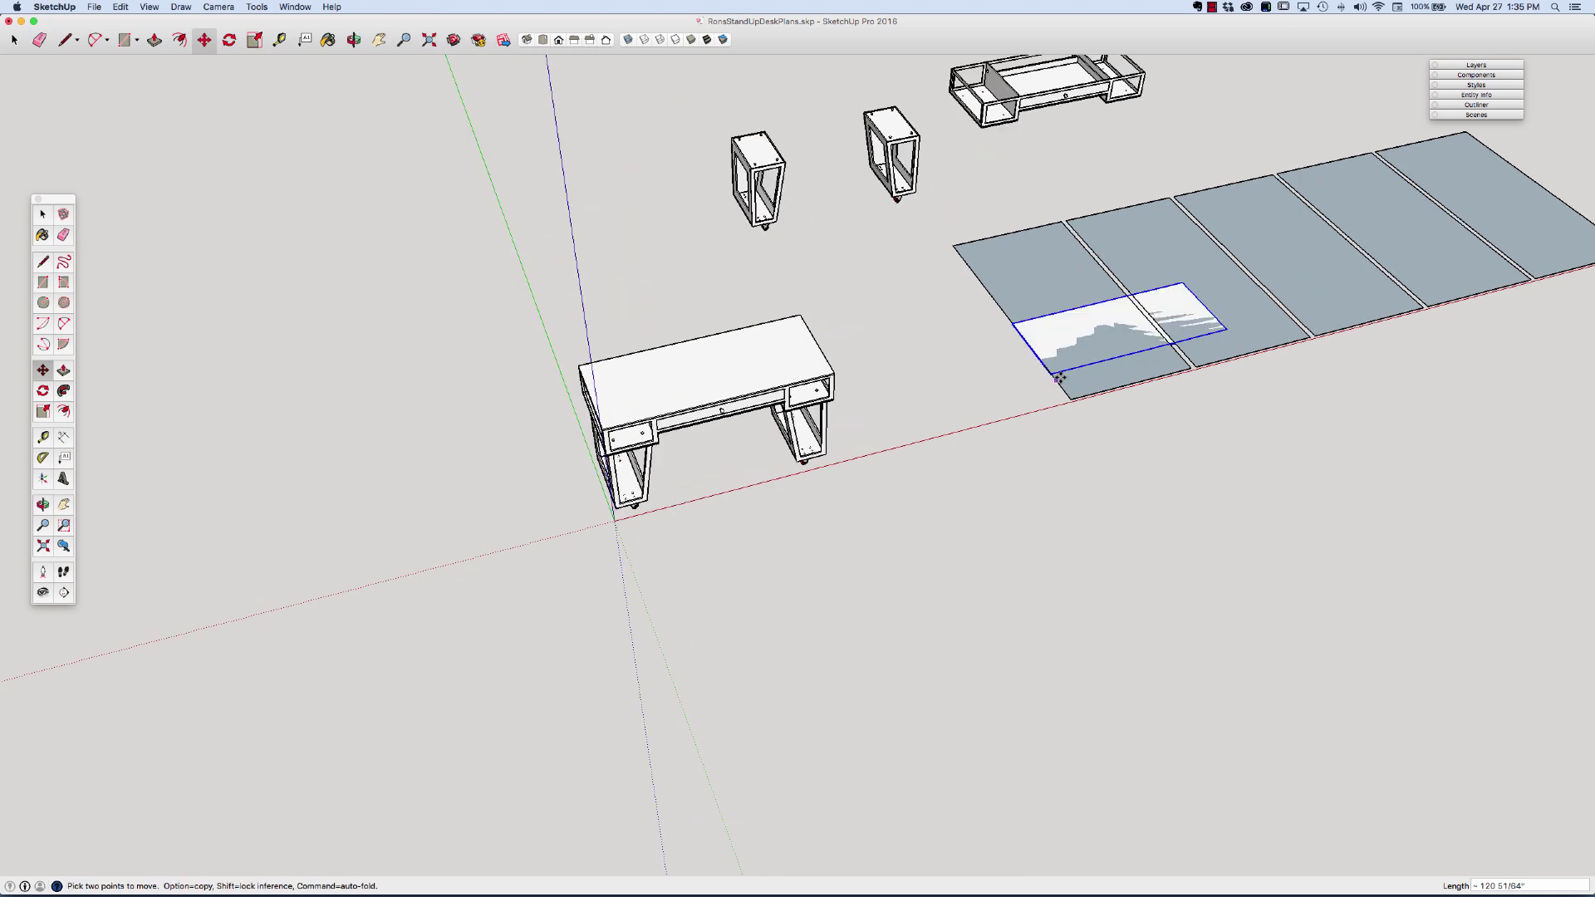
scroll(1060, 378, up, 3)
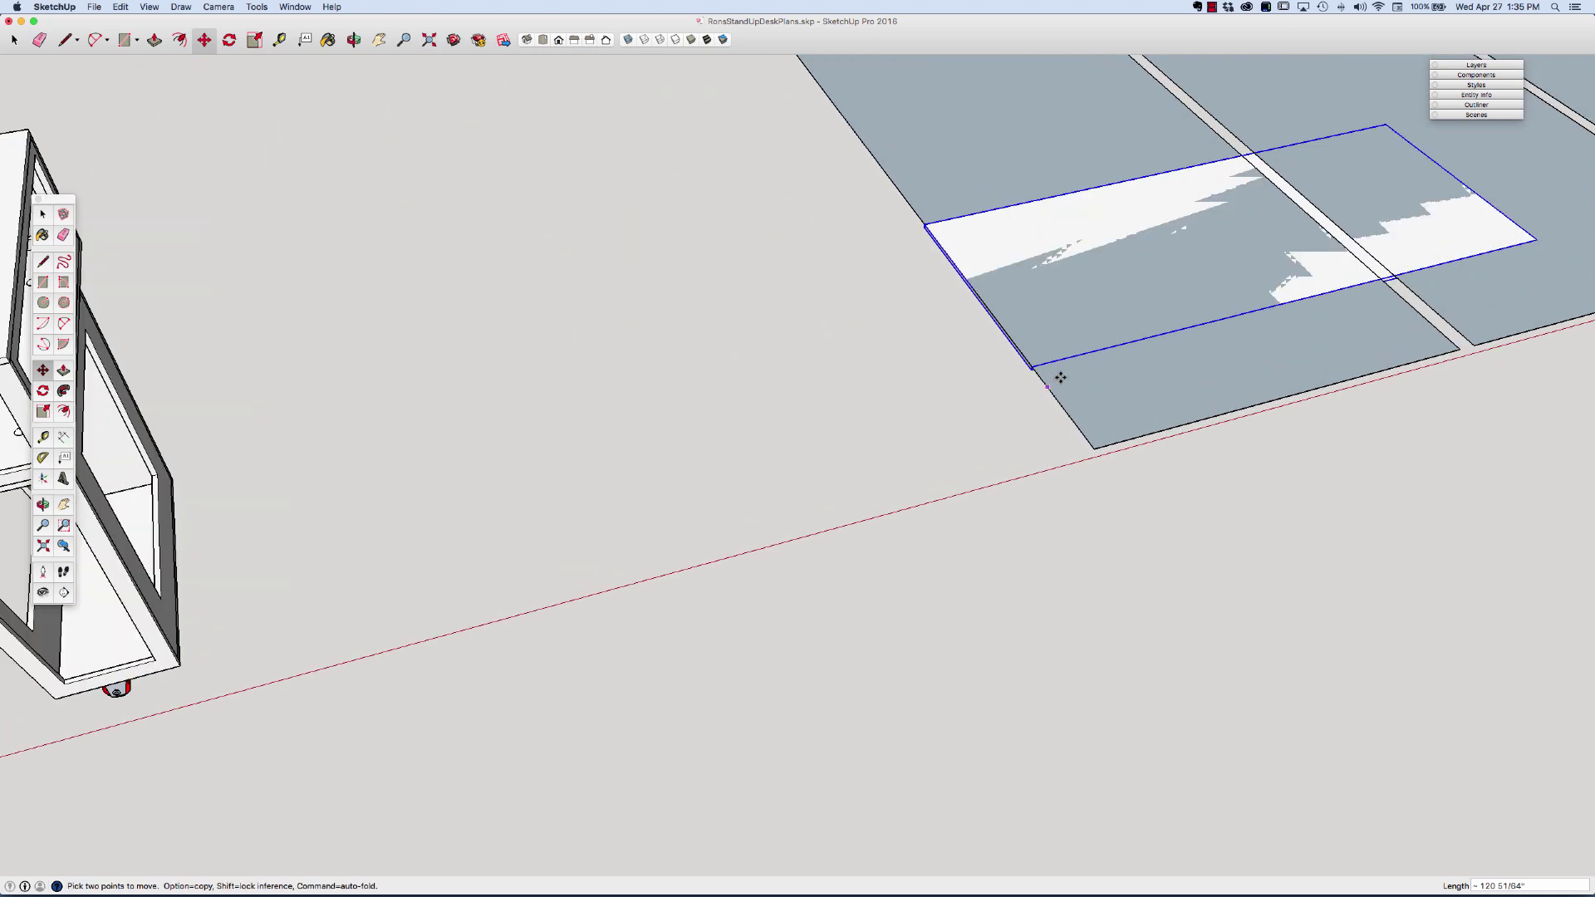
scroll(1061, 377, up, 2)
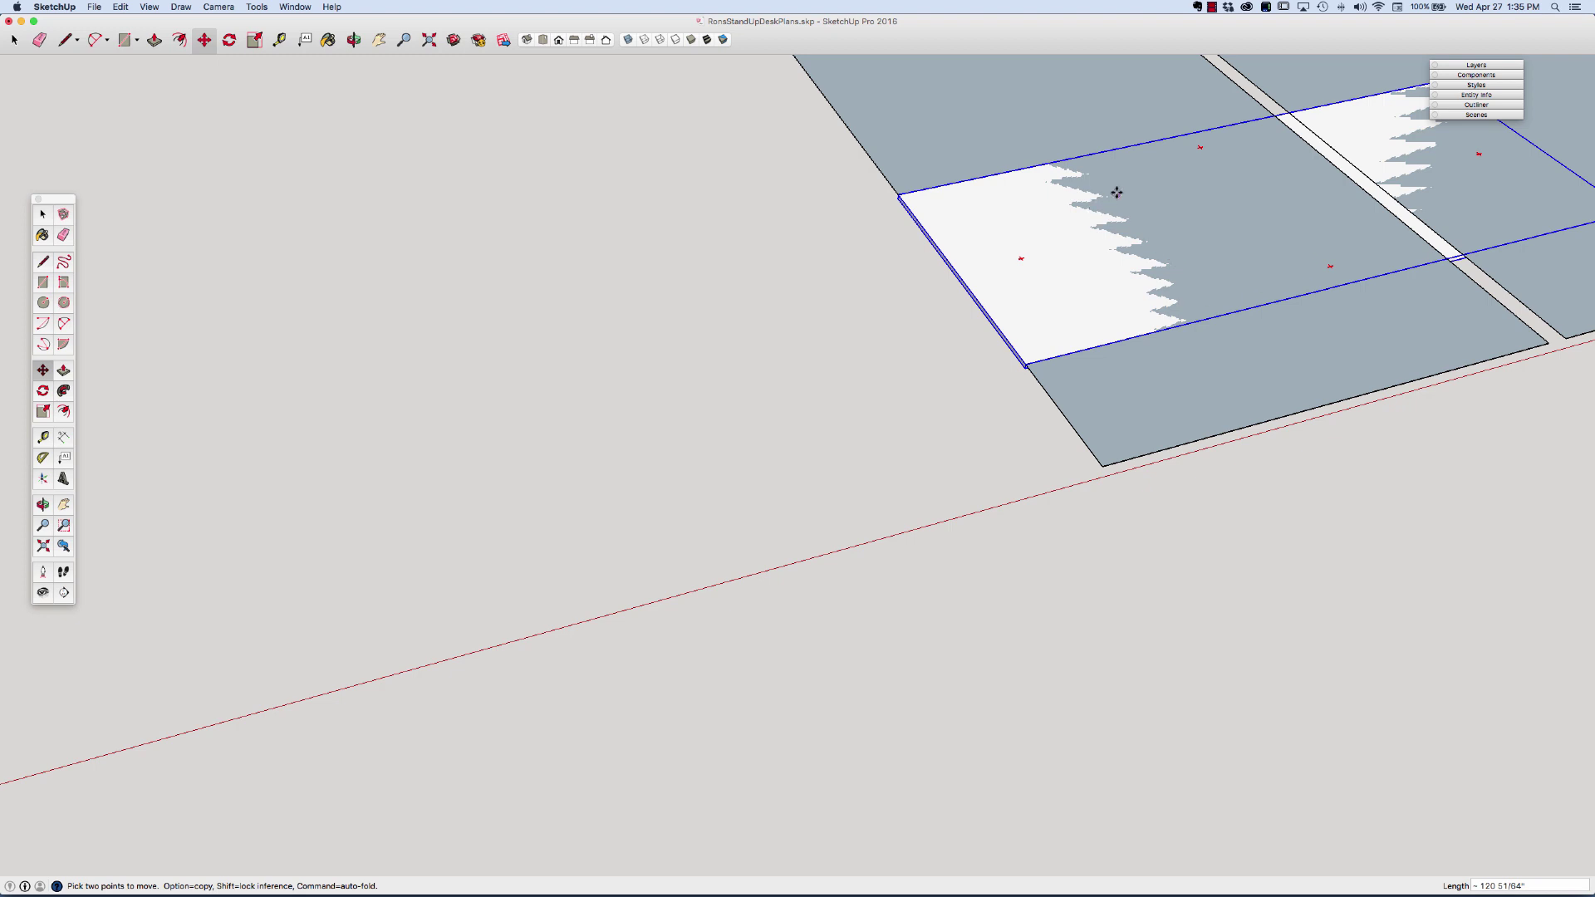
Raise the top panel by its 1/2" thickness so its underside rests on the sheet's surface.
scroll(1025, 372, up, 2)
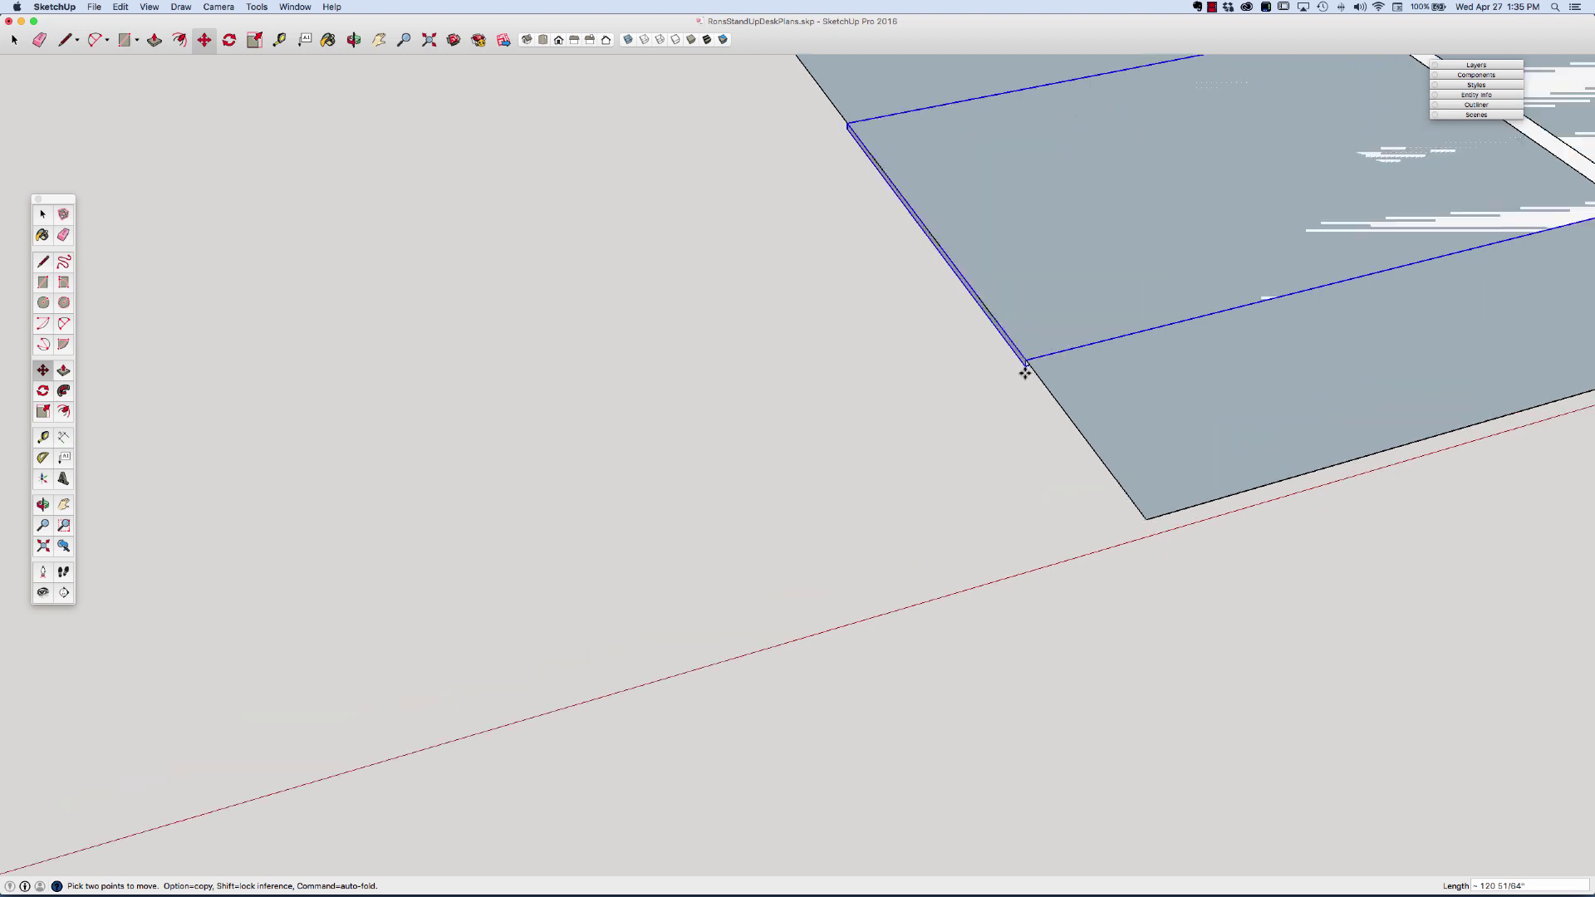
scroll(1025, 372, up, 1)
click(1027, 361)
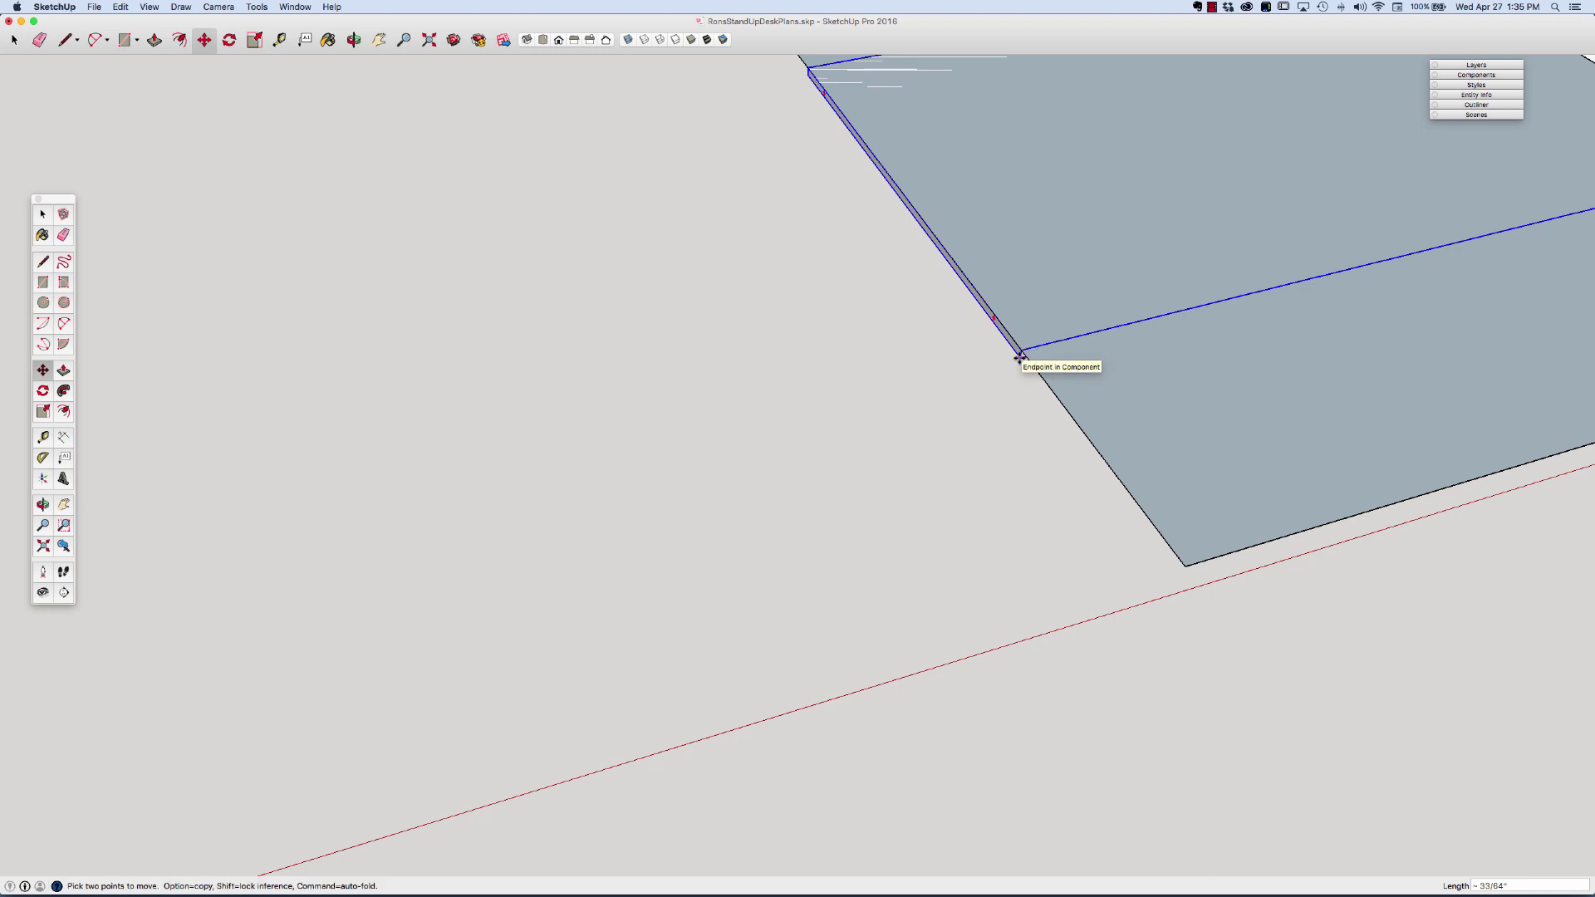
click(1020, 357)
scroll(1019, 357, down, 4)
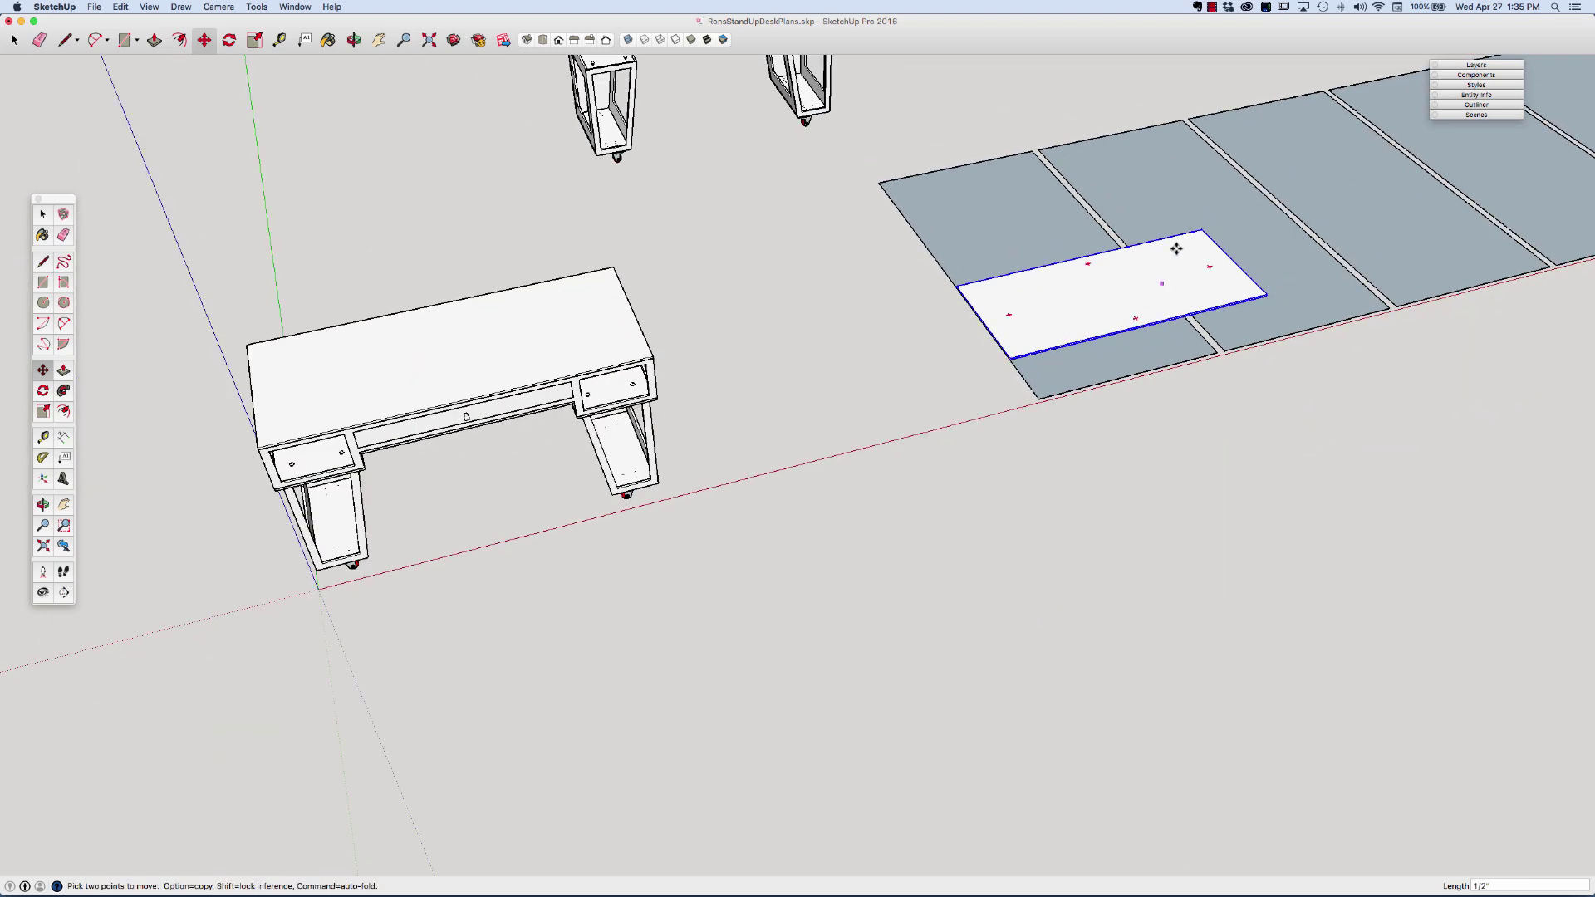
Rotate the top panel 90° in plan to run along the length of the first sheet.
key(q)
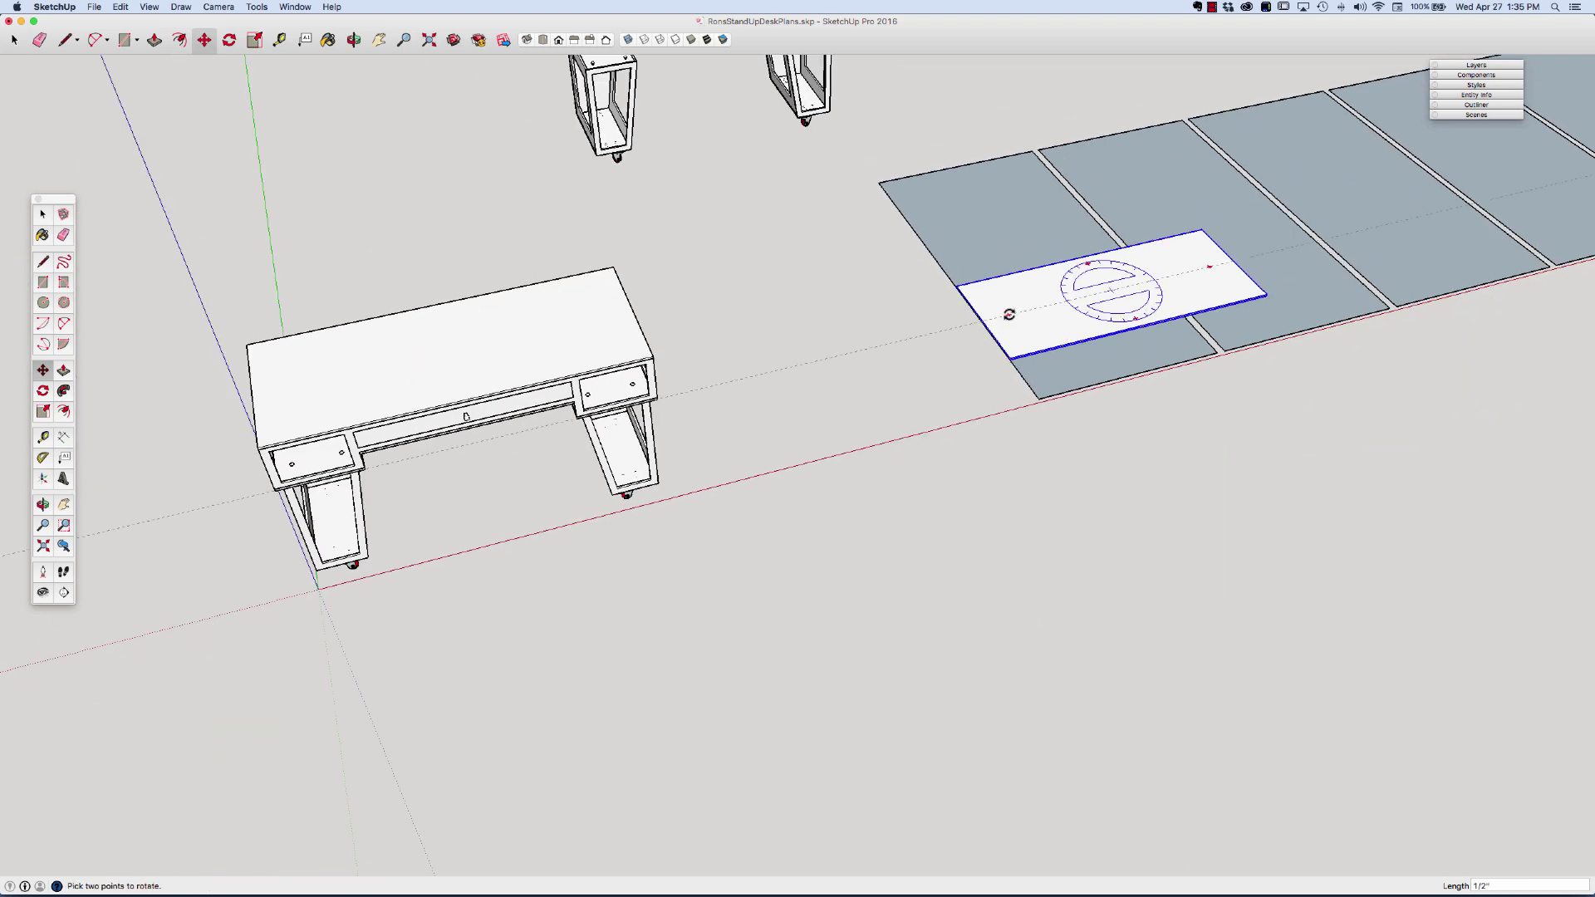
click(1009, 314)
click(1142, 323)
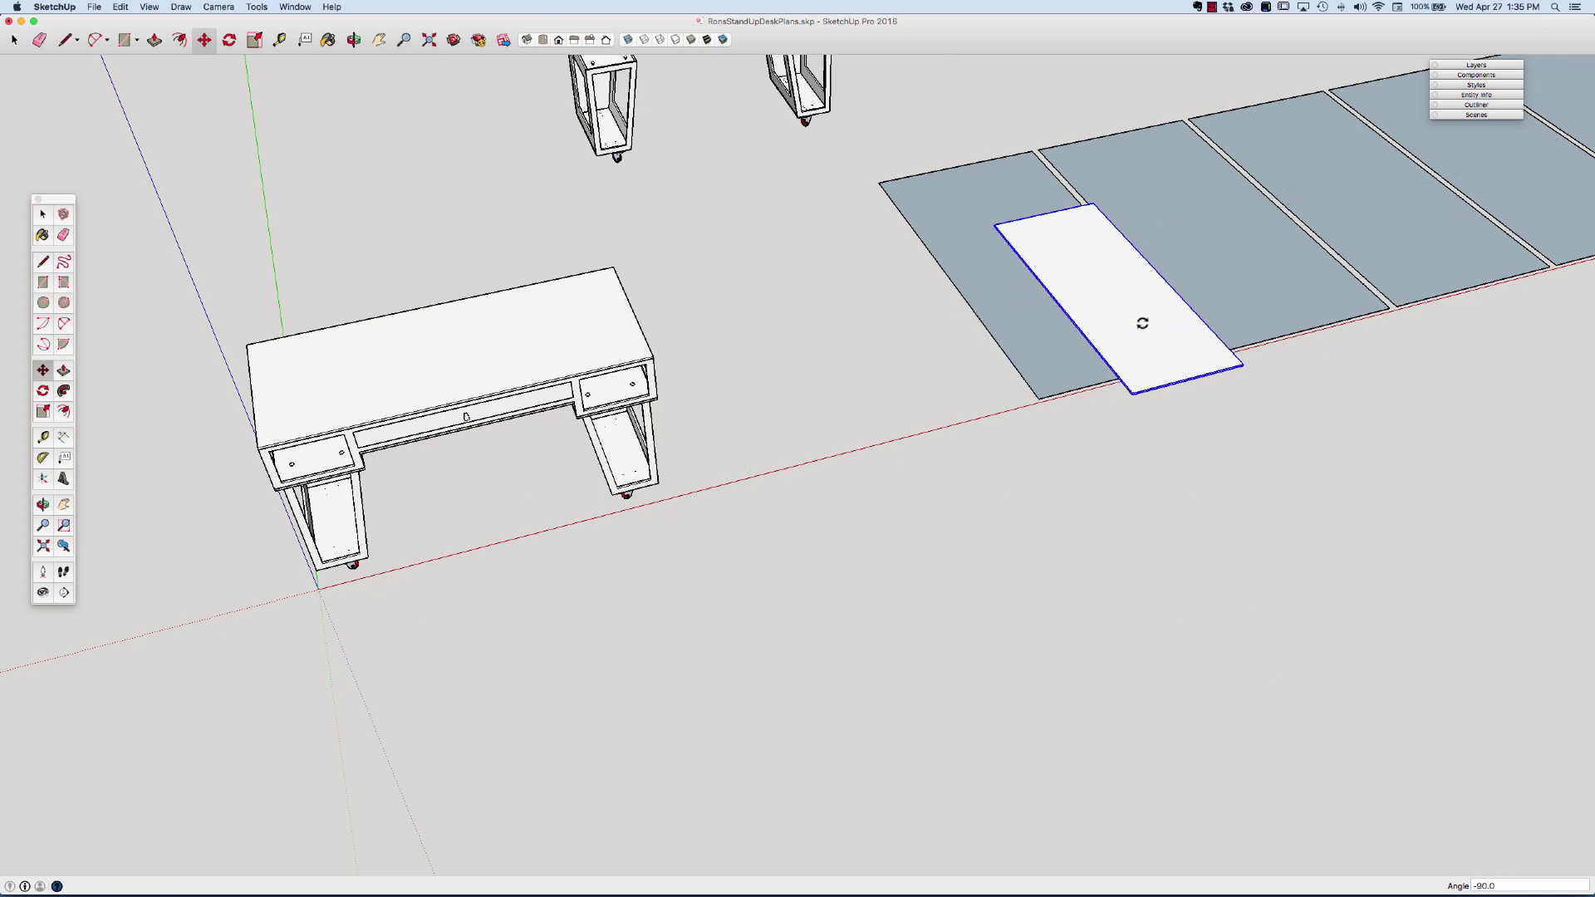
Move the rotated top panel by its near corner to the matching corner of the first sheet, about 22".
key(m)
scroll(1106, 405, up, 5)
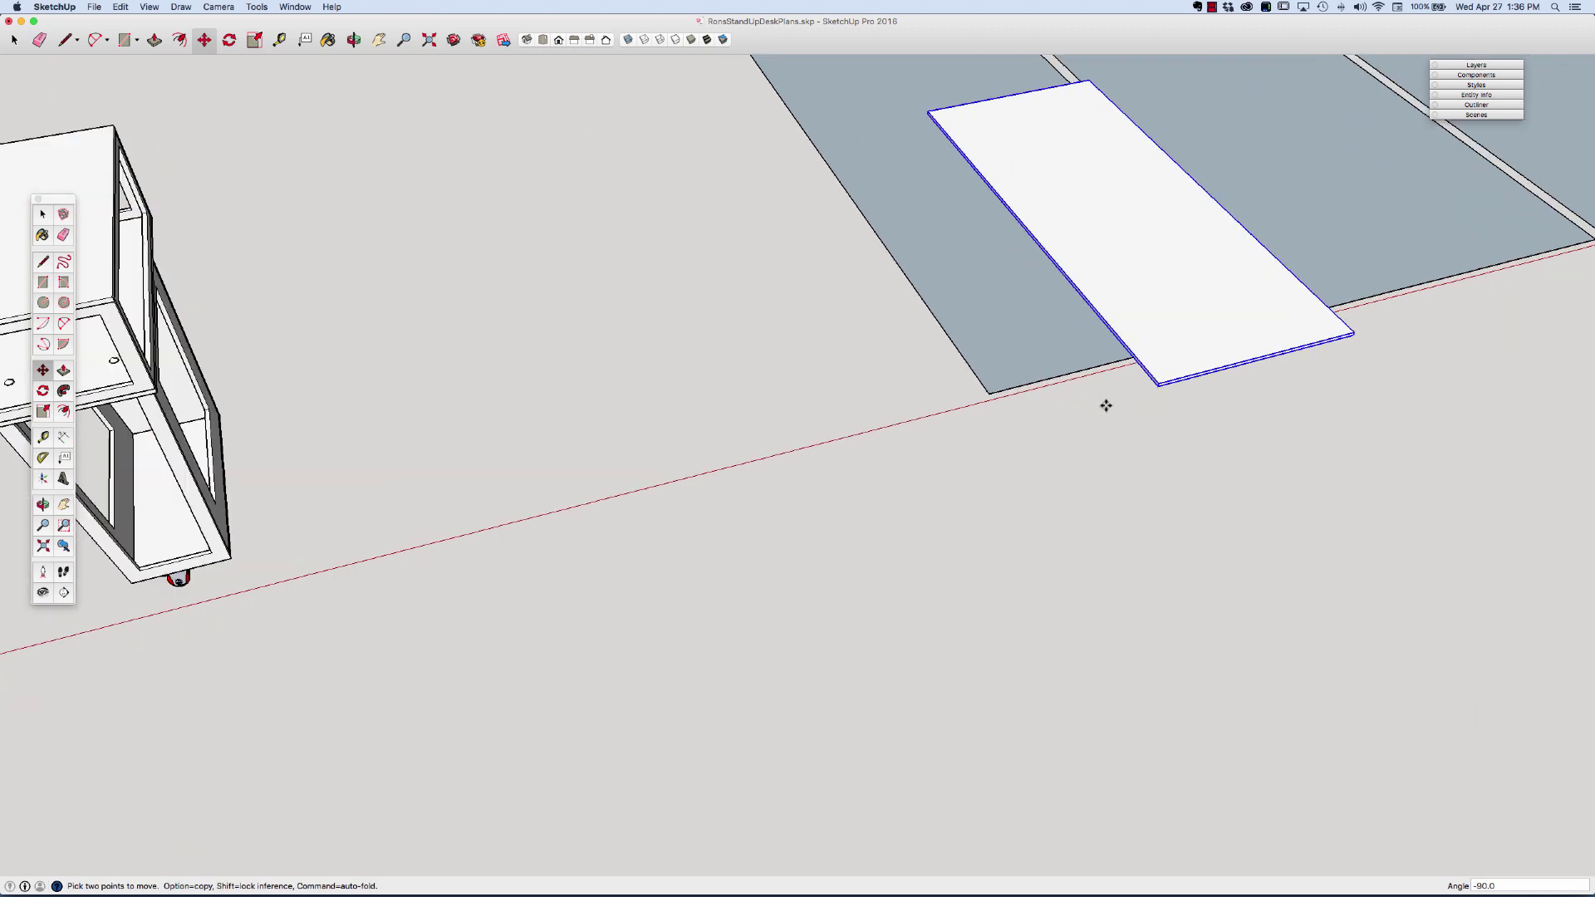
click(1156, 389)
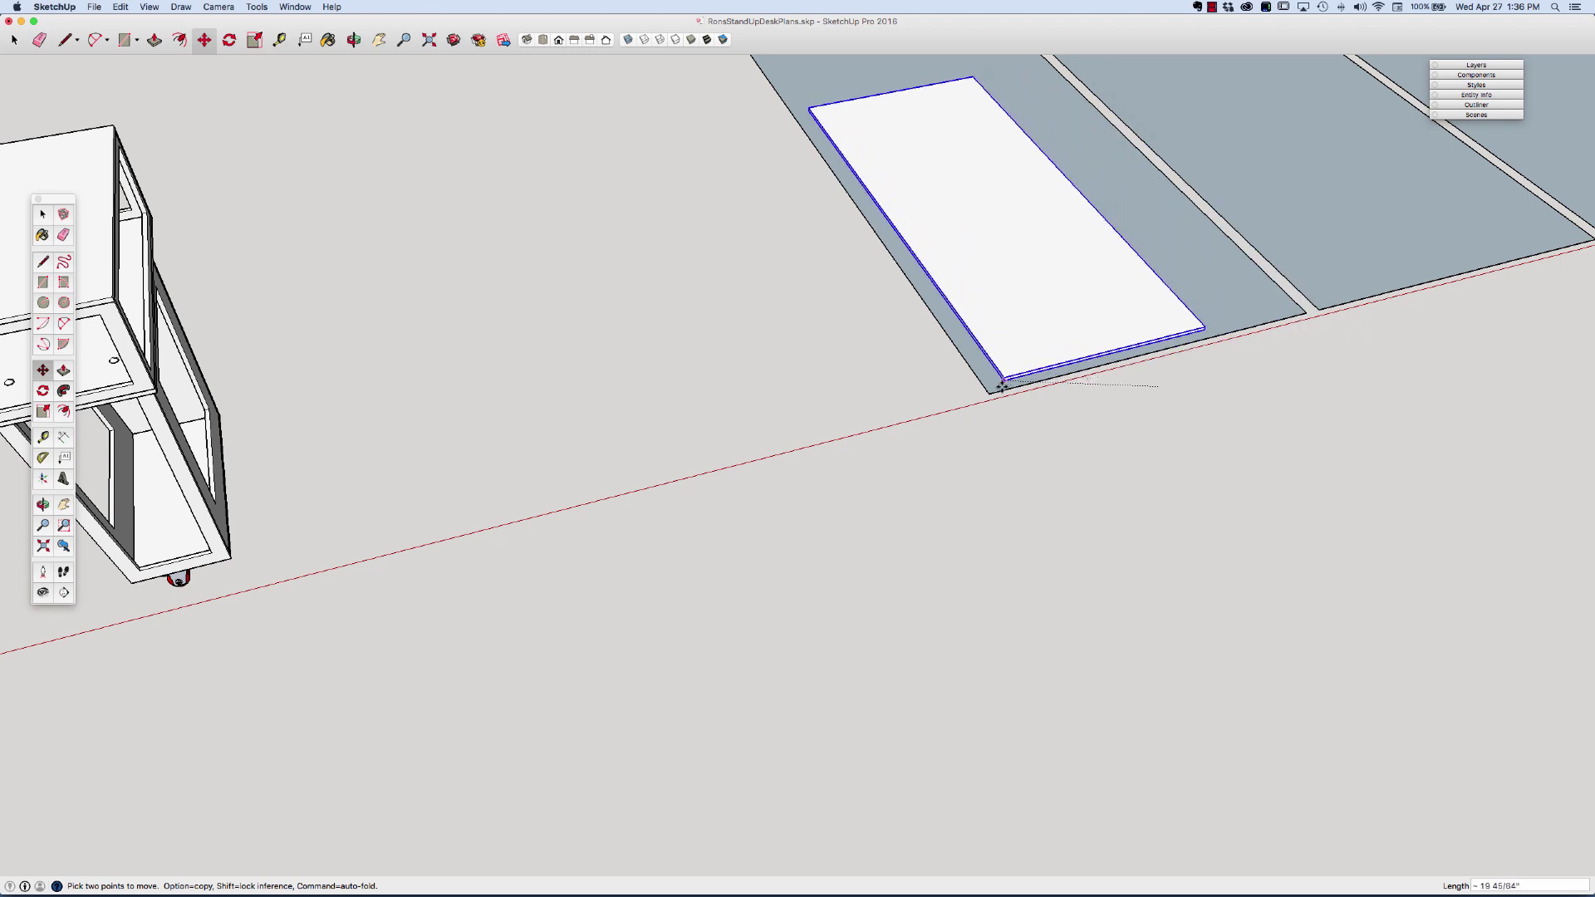
click(993, 391)
scroll(1006, 333, down, 5)
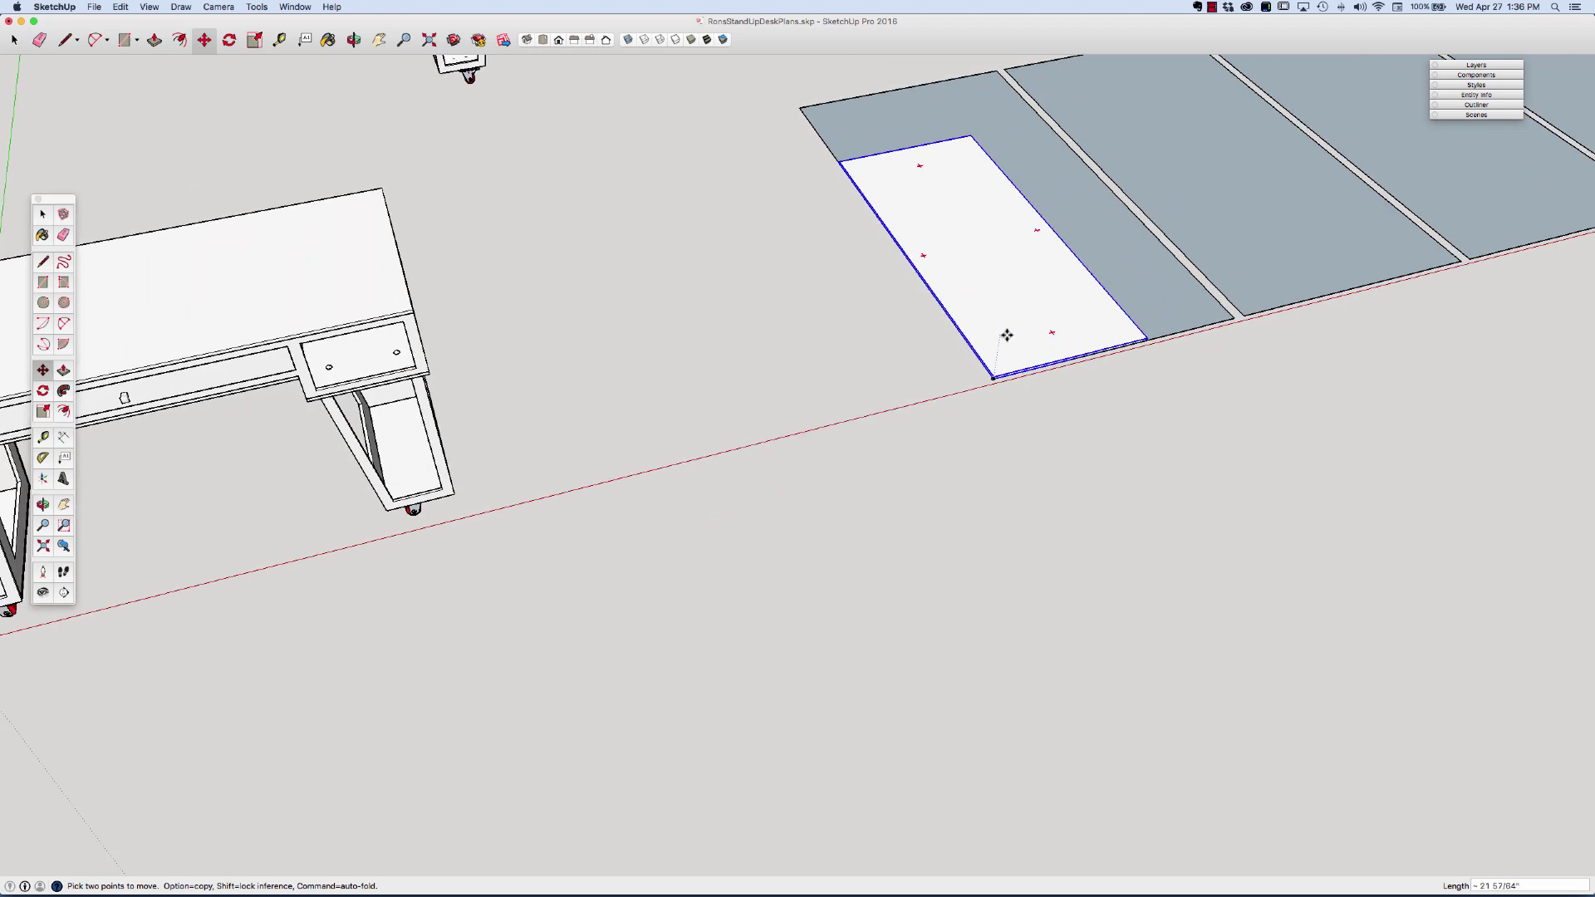
scroll(1006, 334, down, 4)
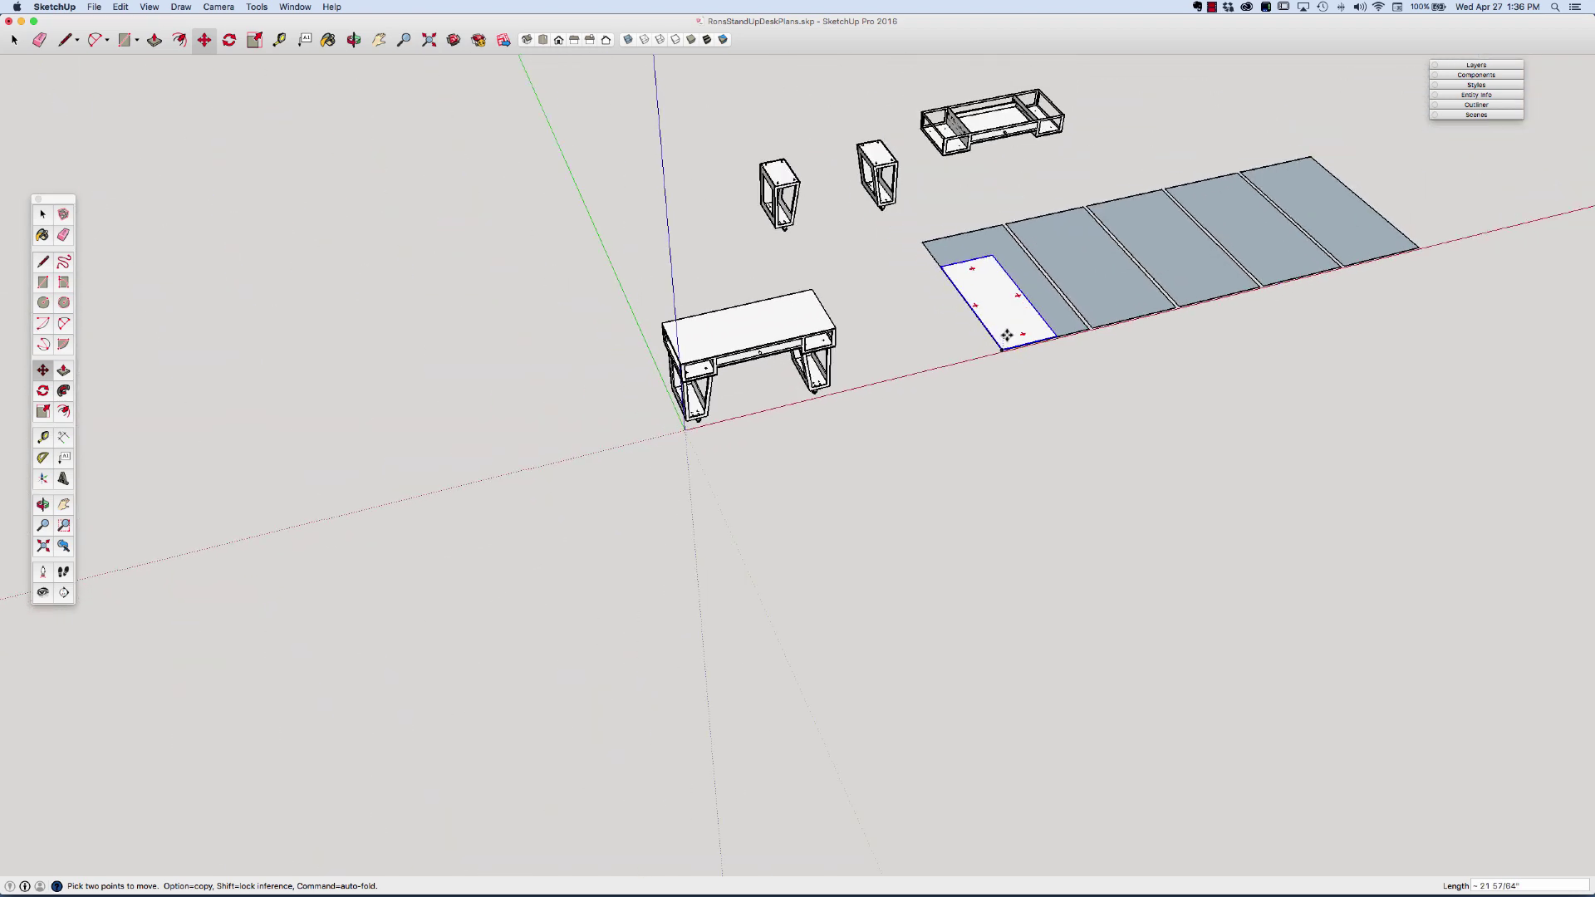
Move the front frame of the exploded top assembly about 87" along the green axis to above the first sheets.
scroll(1043, 169, up, 4)
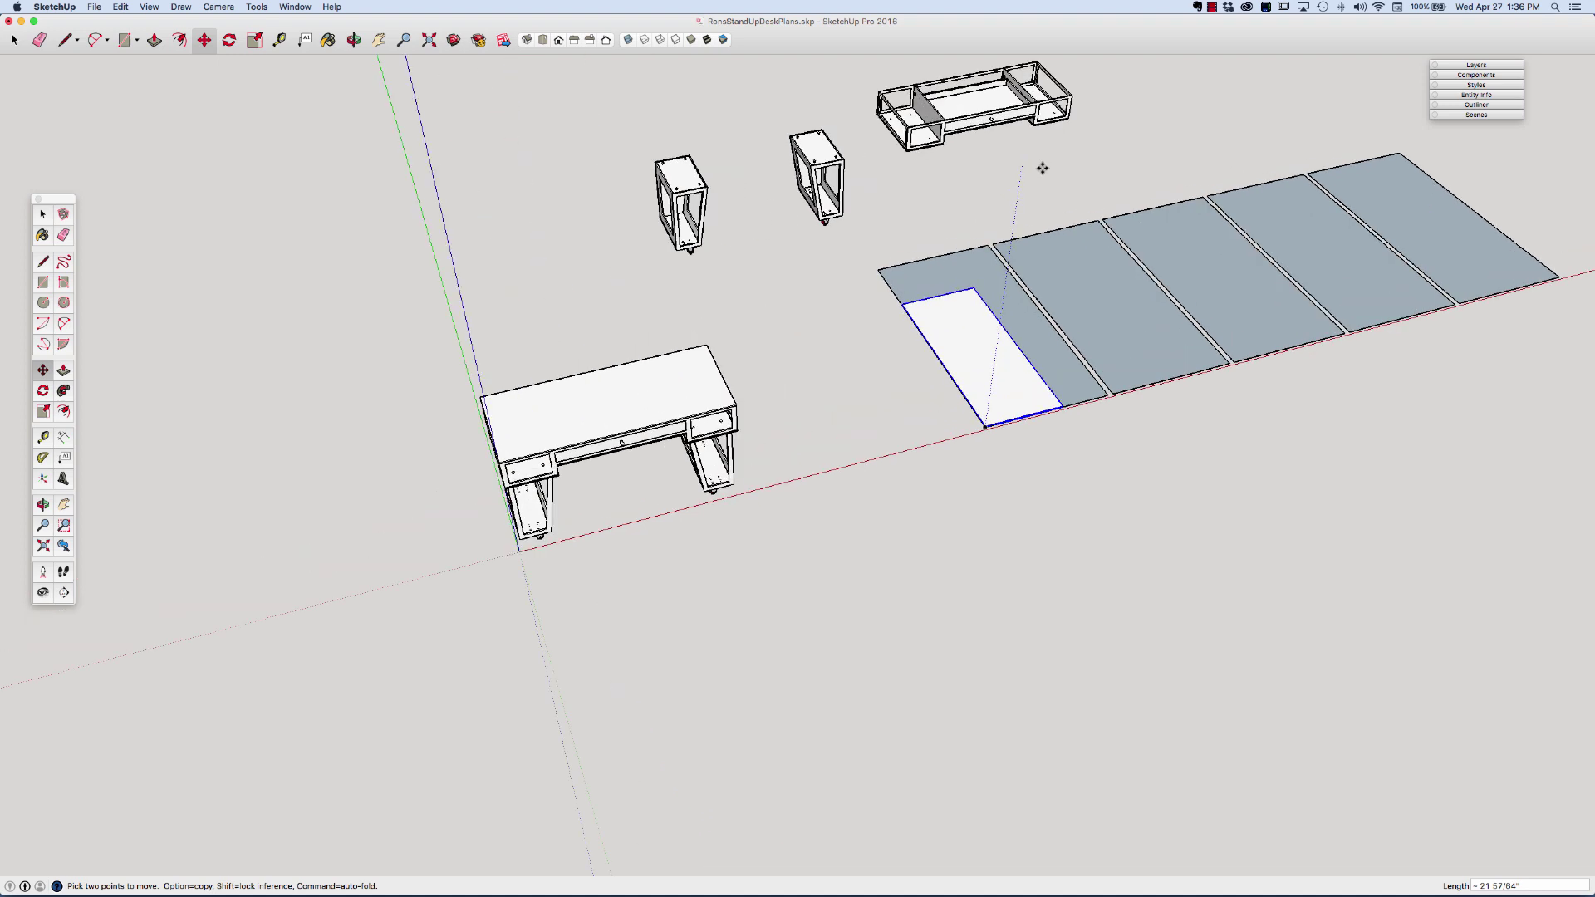
key(space)
click(967, 122)
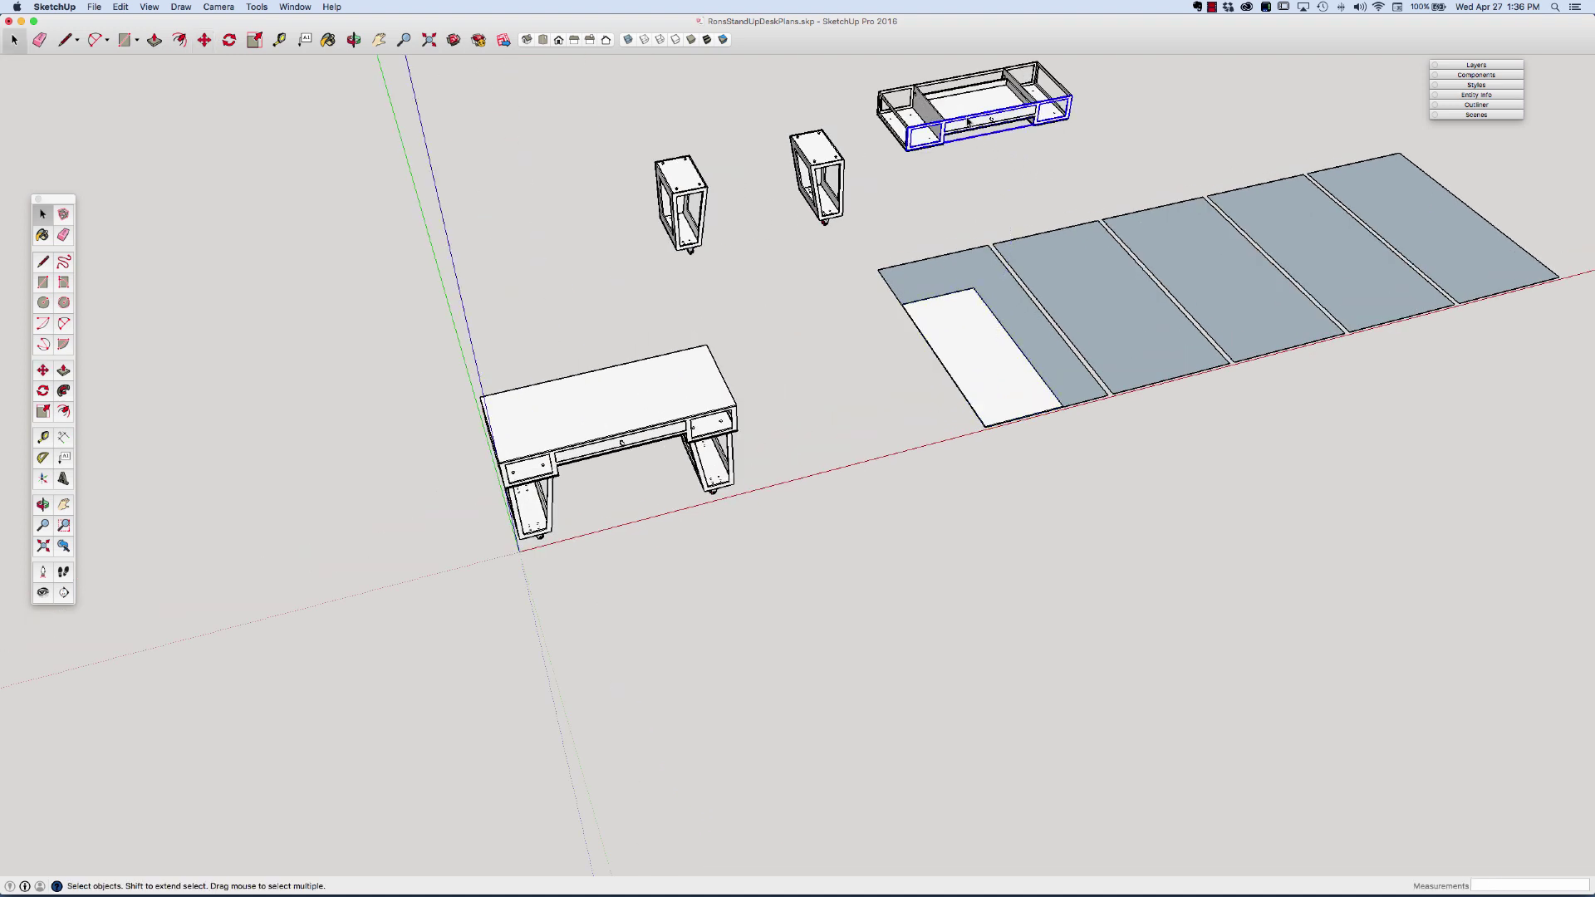
key(m)
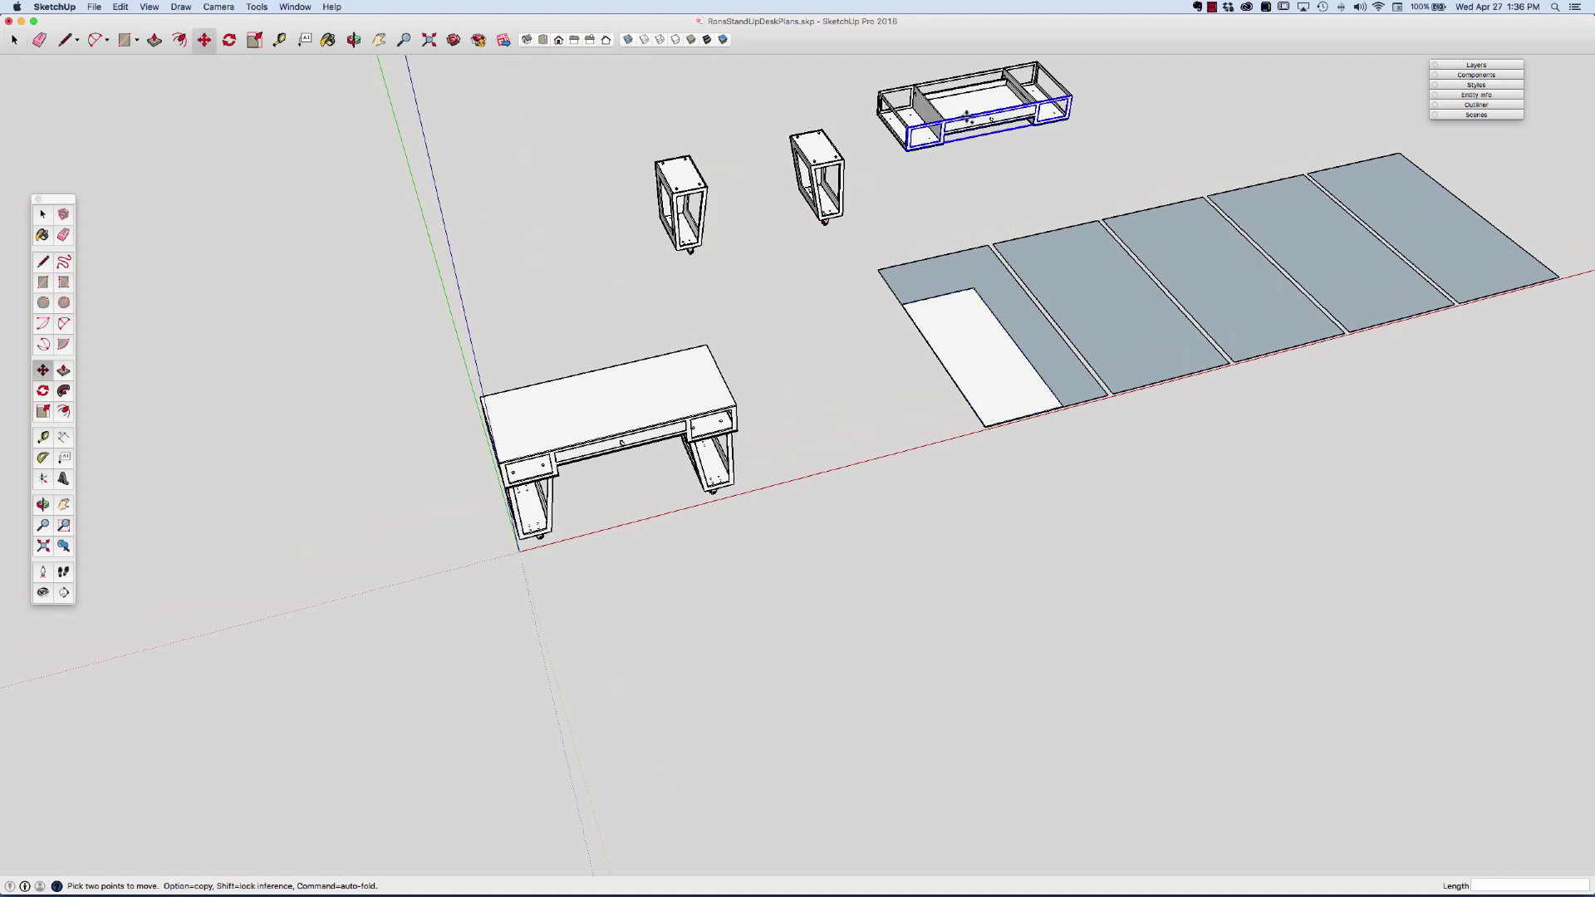
click(967, 116)
key(alt)
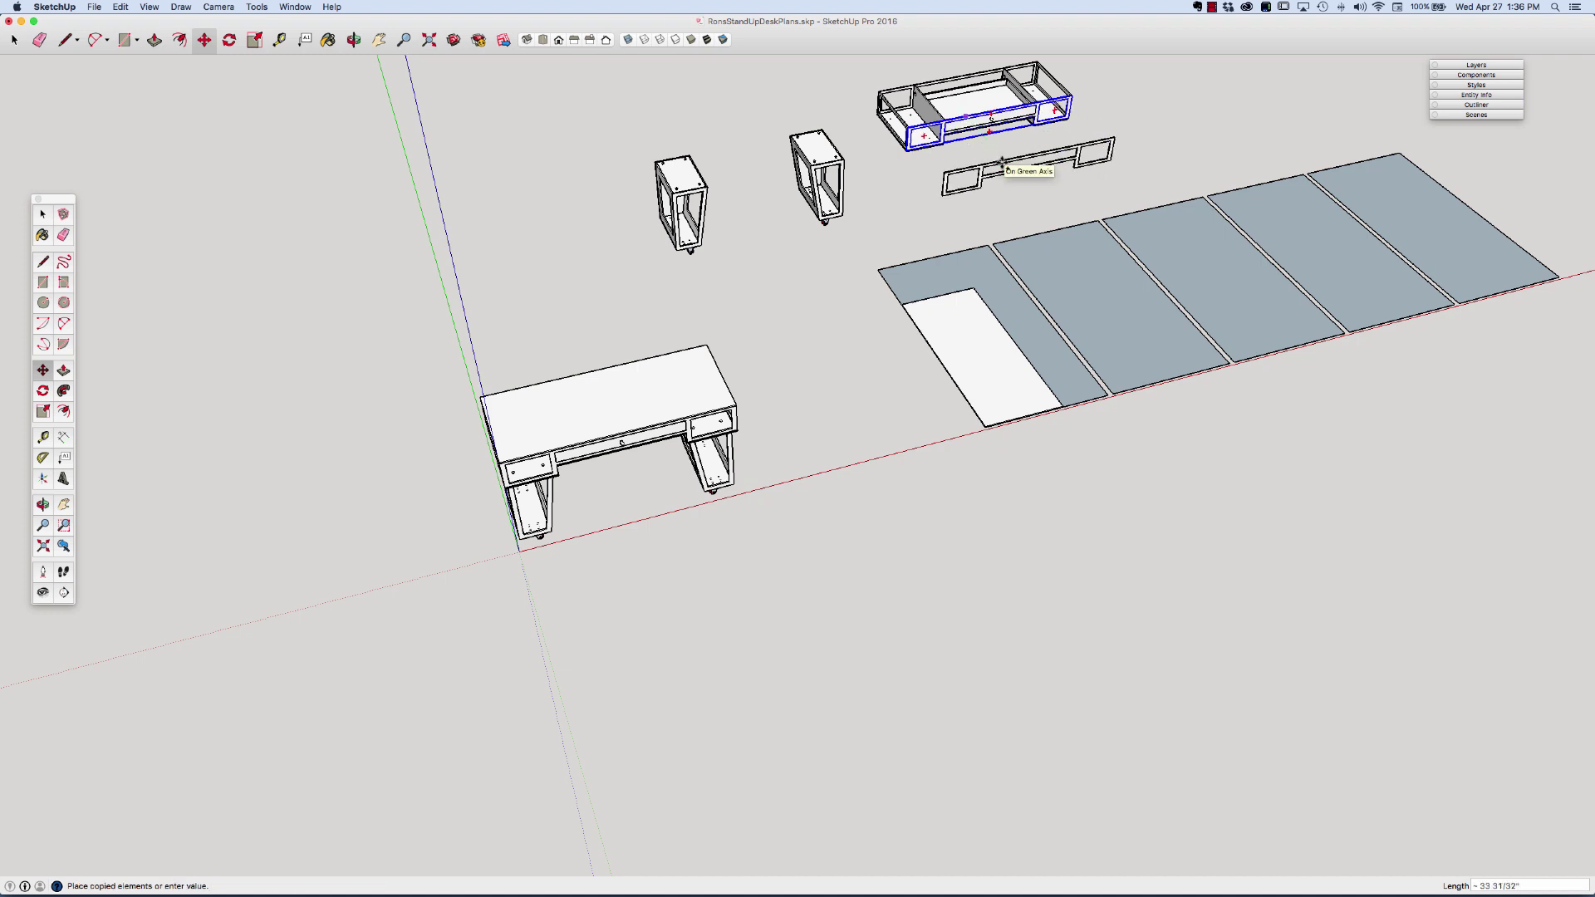
click(1002, 162)
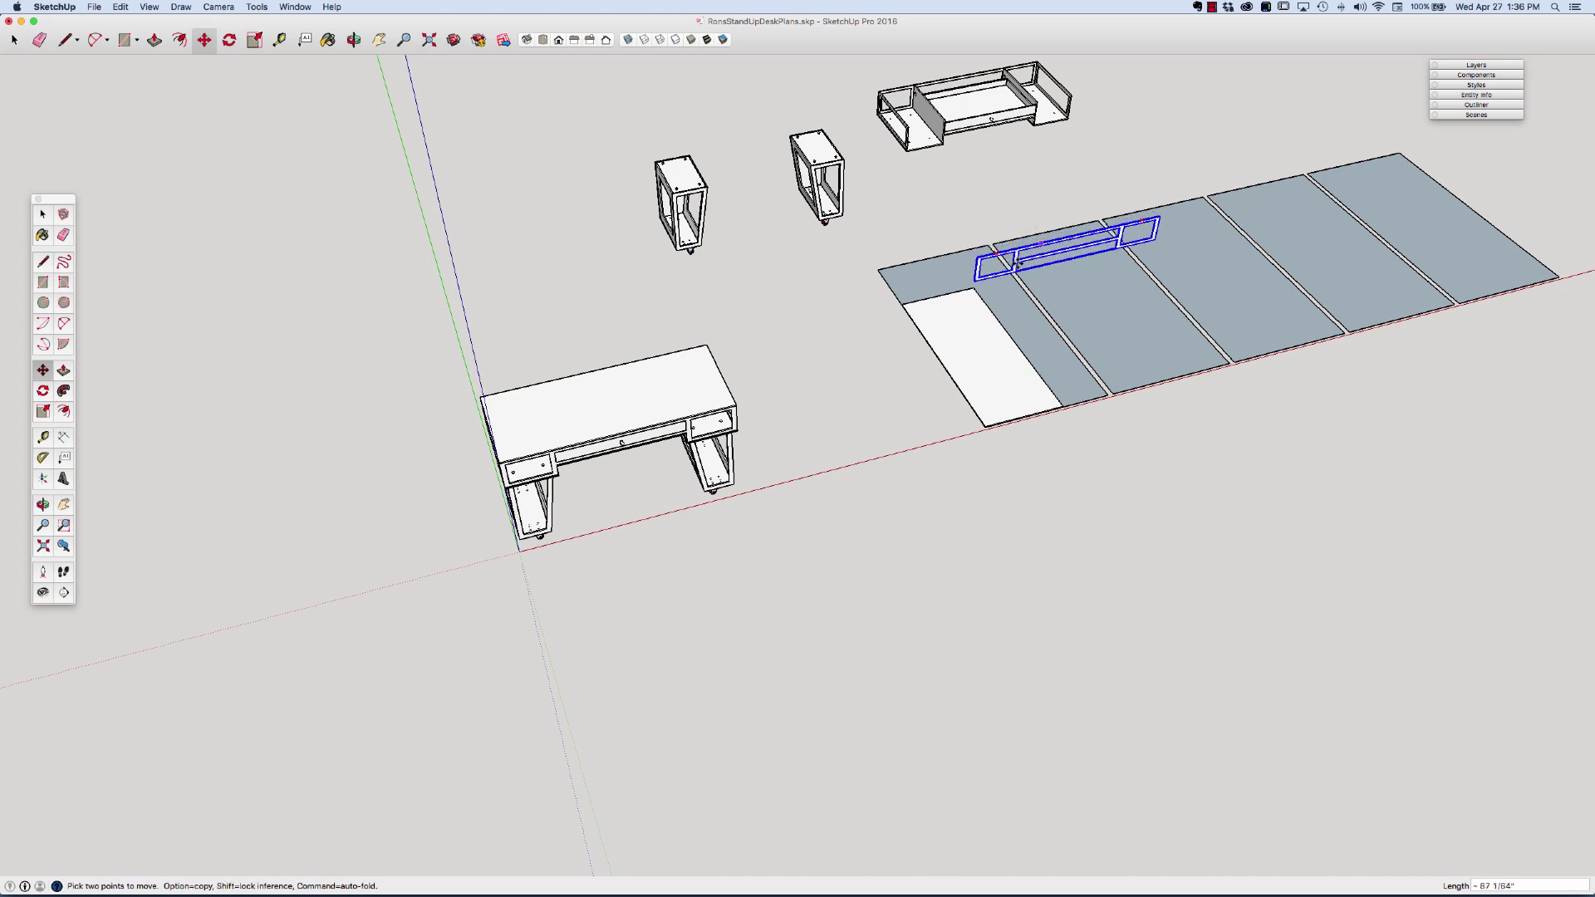
Rotate the upright front frame about its long direction to lie flat, parallel to the sheets.
scroll(980, 266, up, 3)
scroll(980, 266, up, 2)
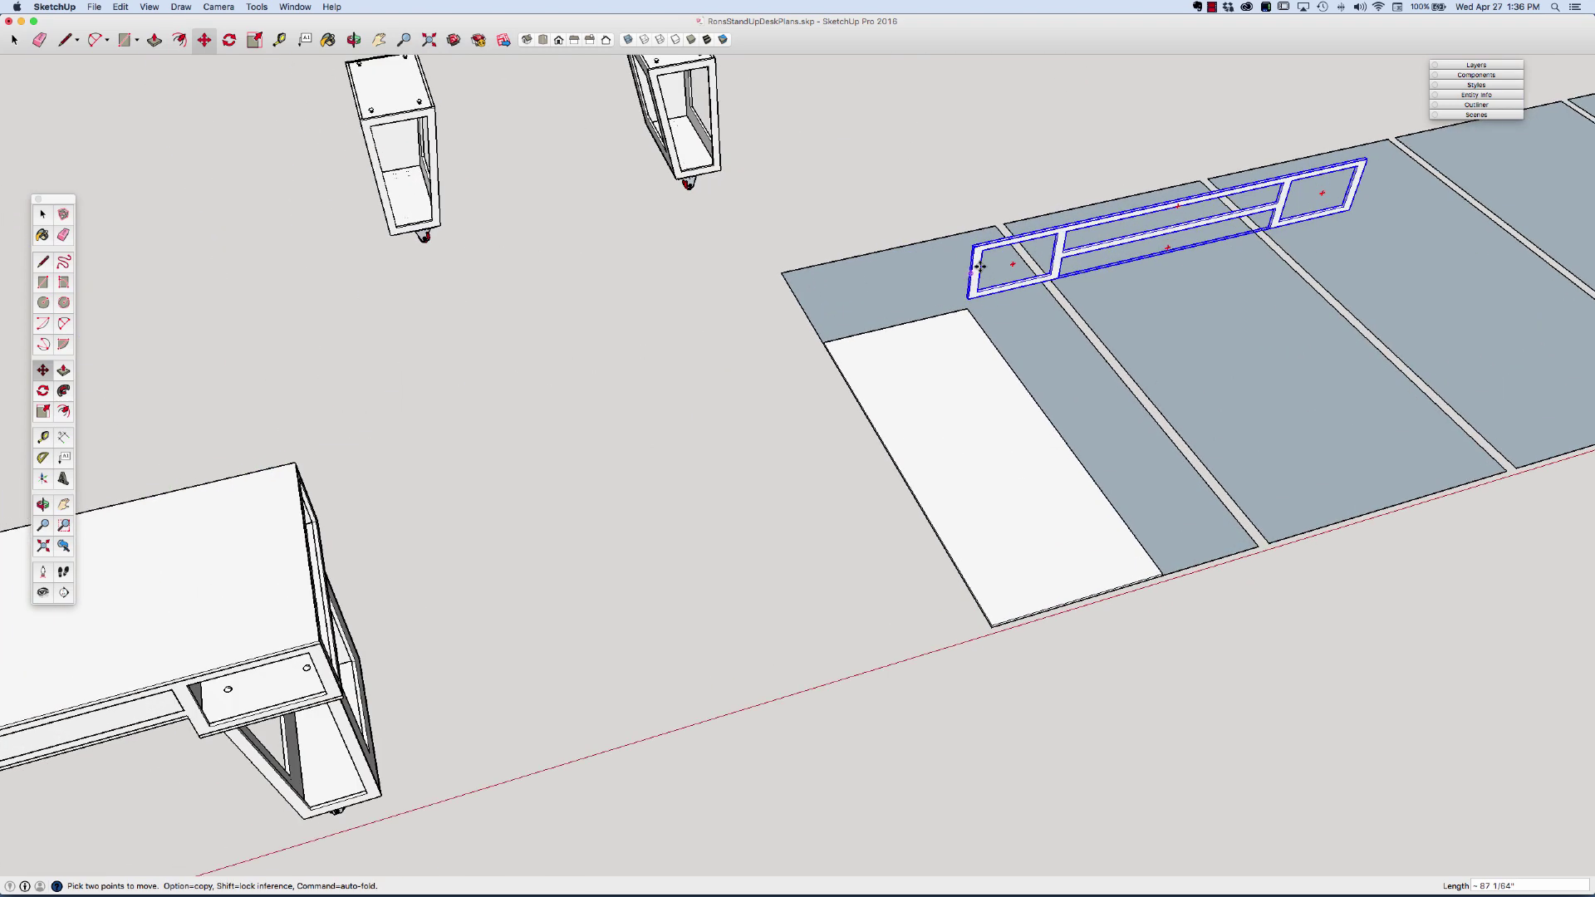
scroll(980, 266, up, 2)
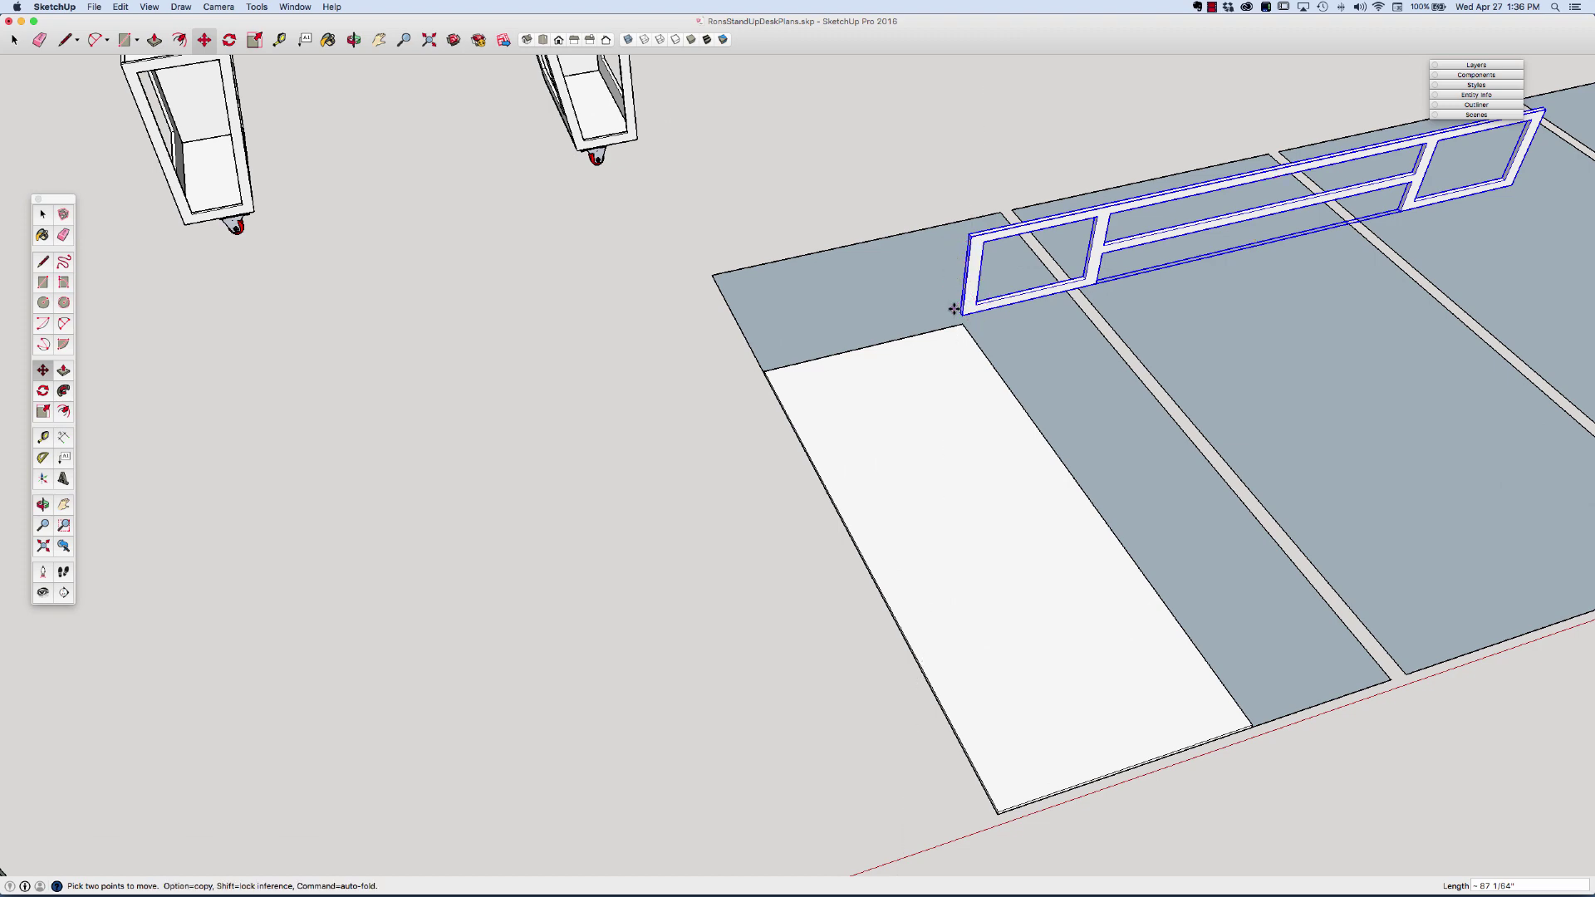
scroll(951, 309, up, 3)
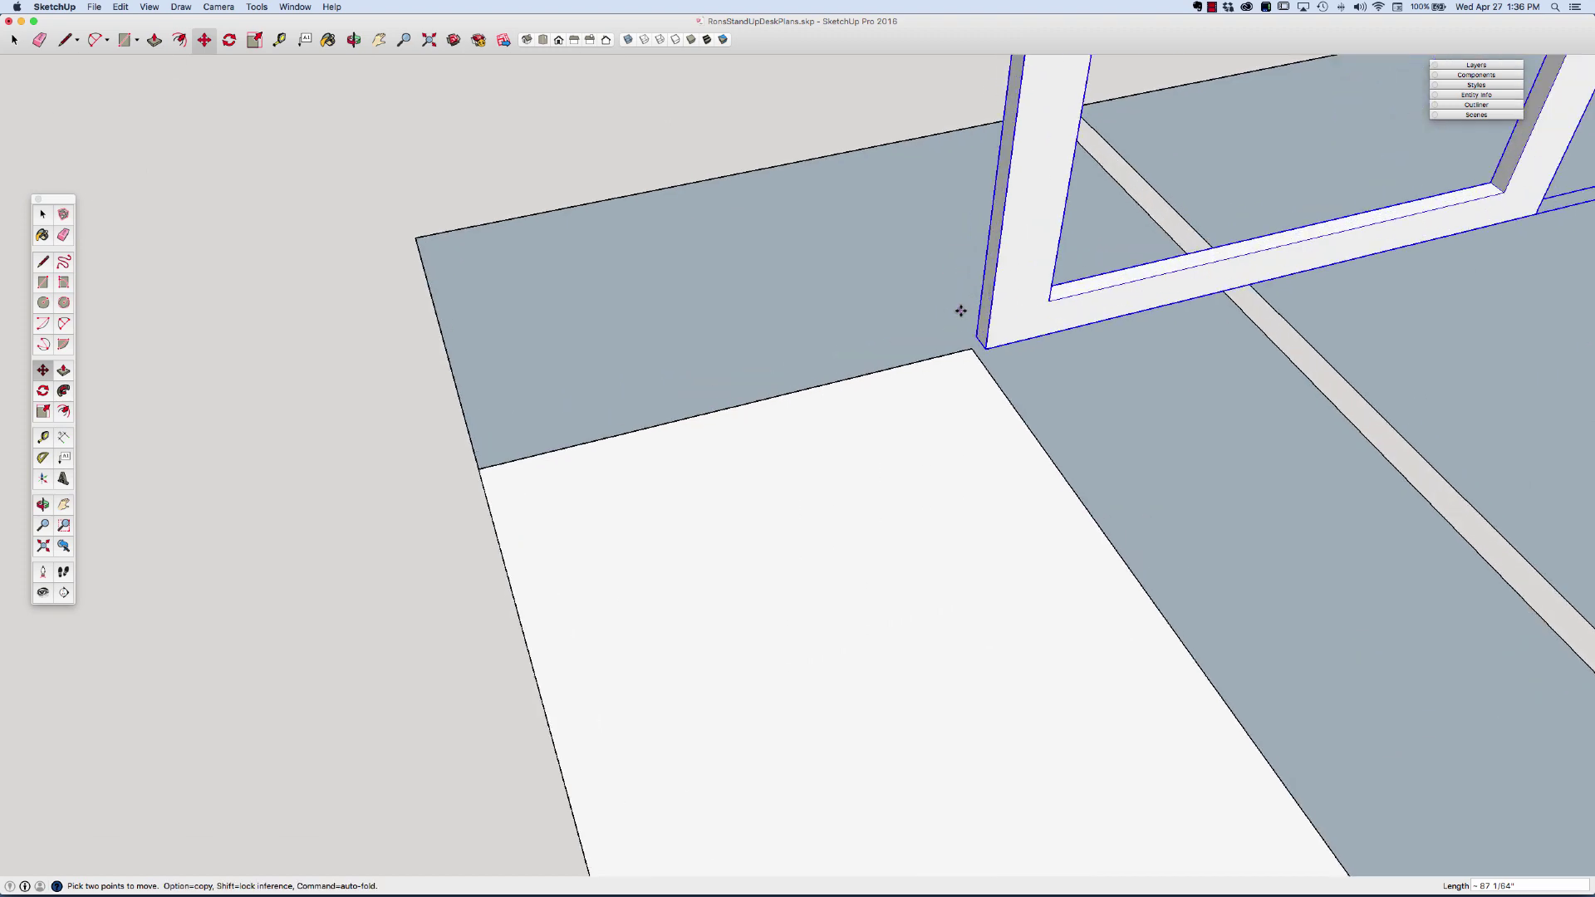
key(q)
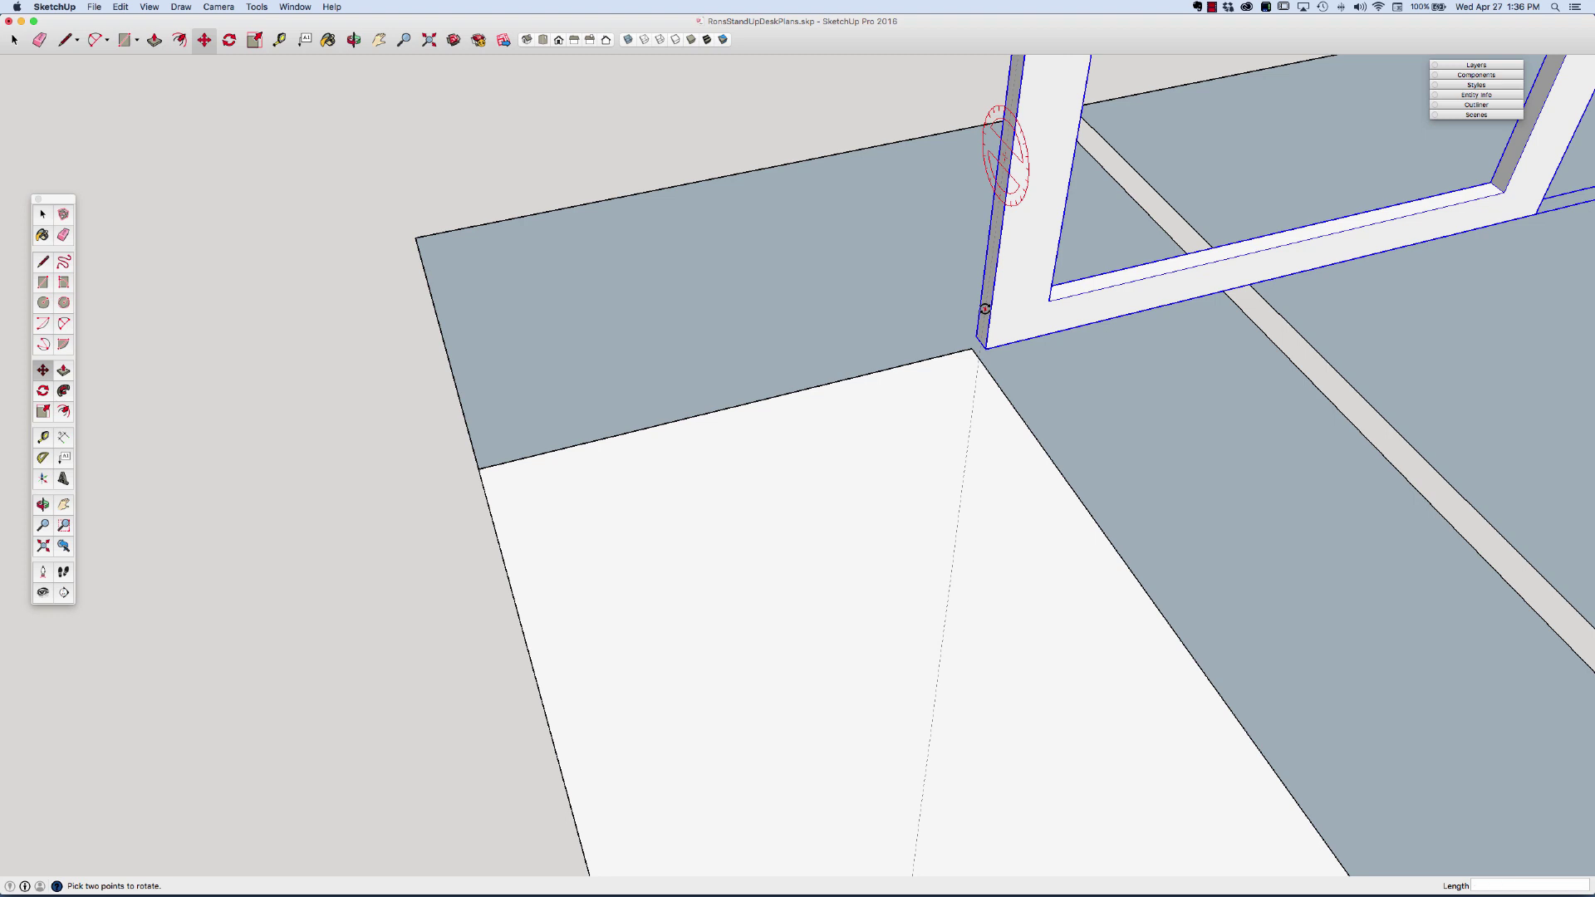
click(984, 309)
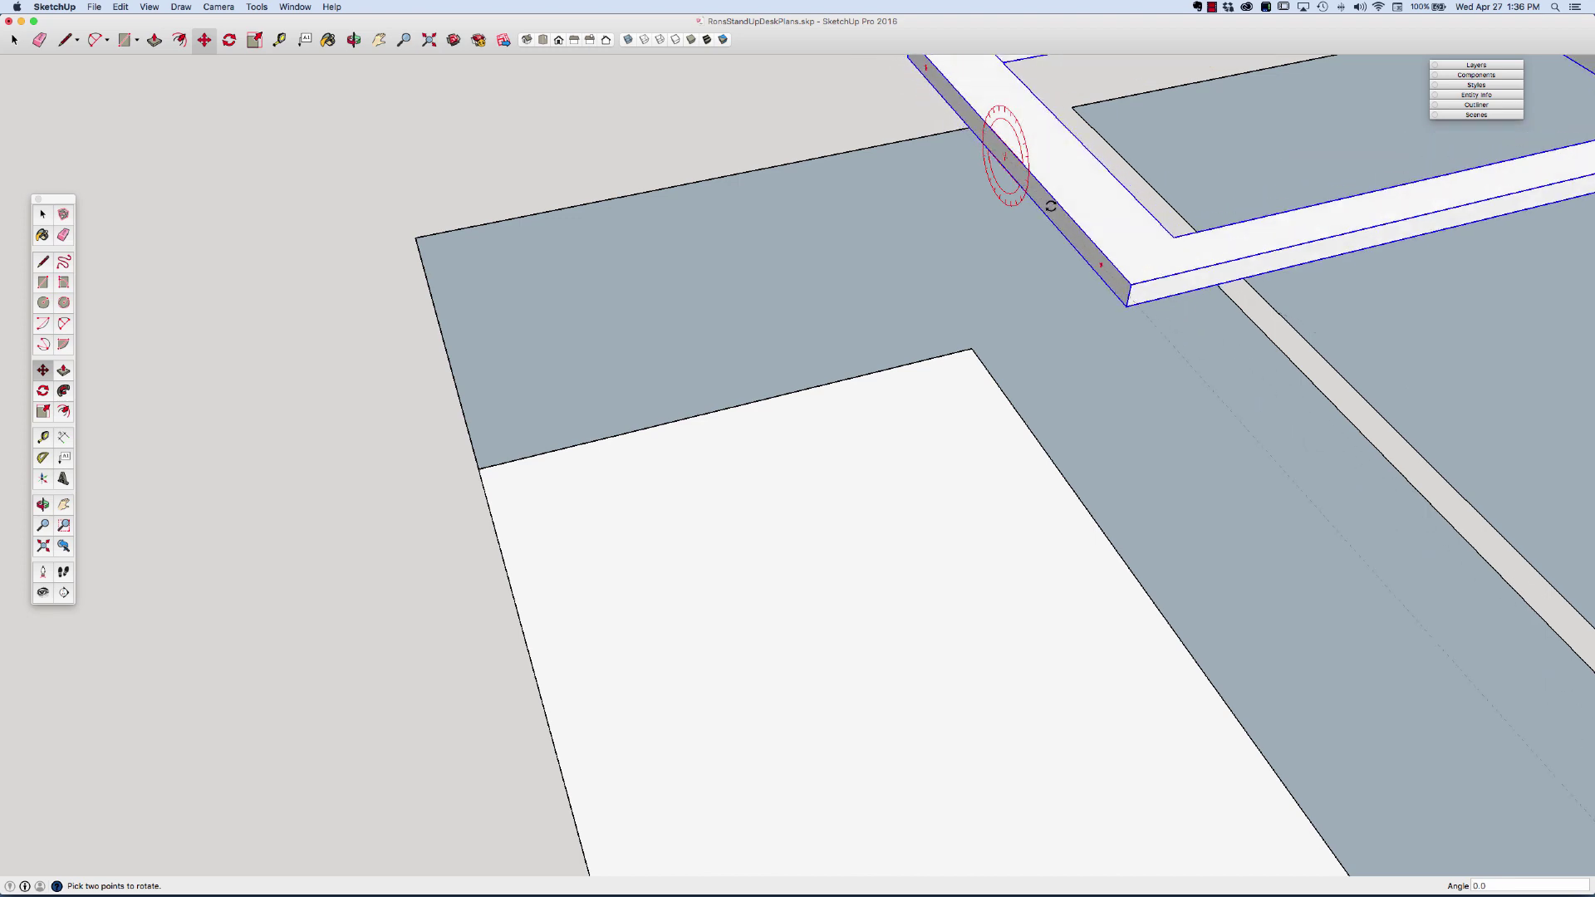
key(Escape)
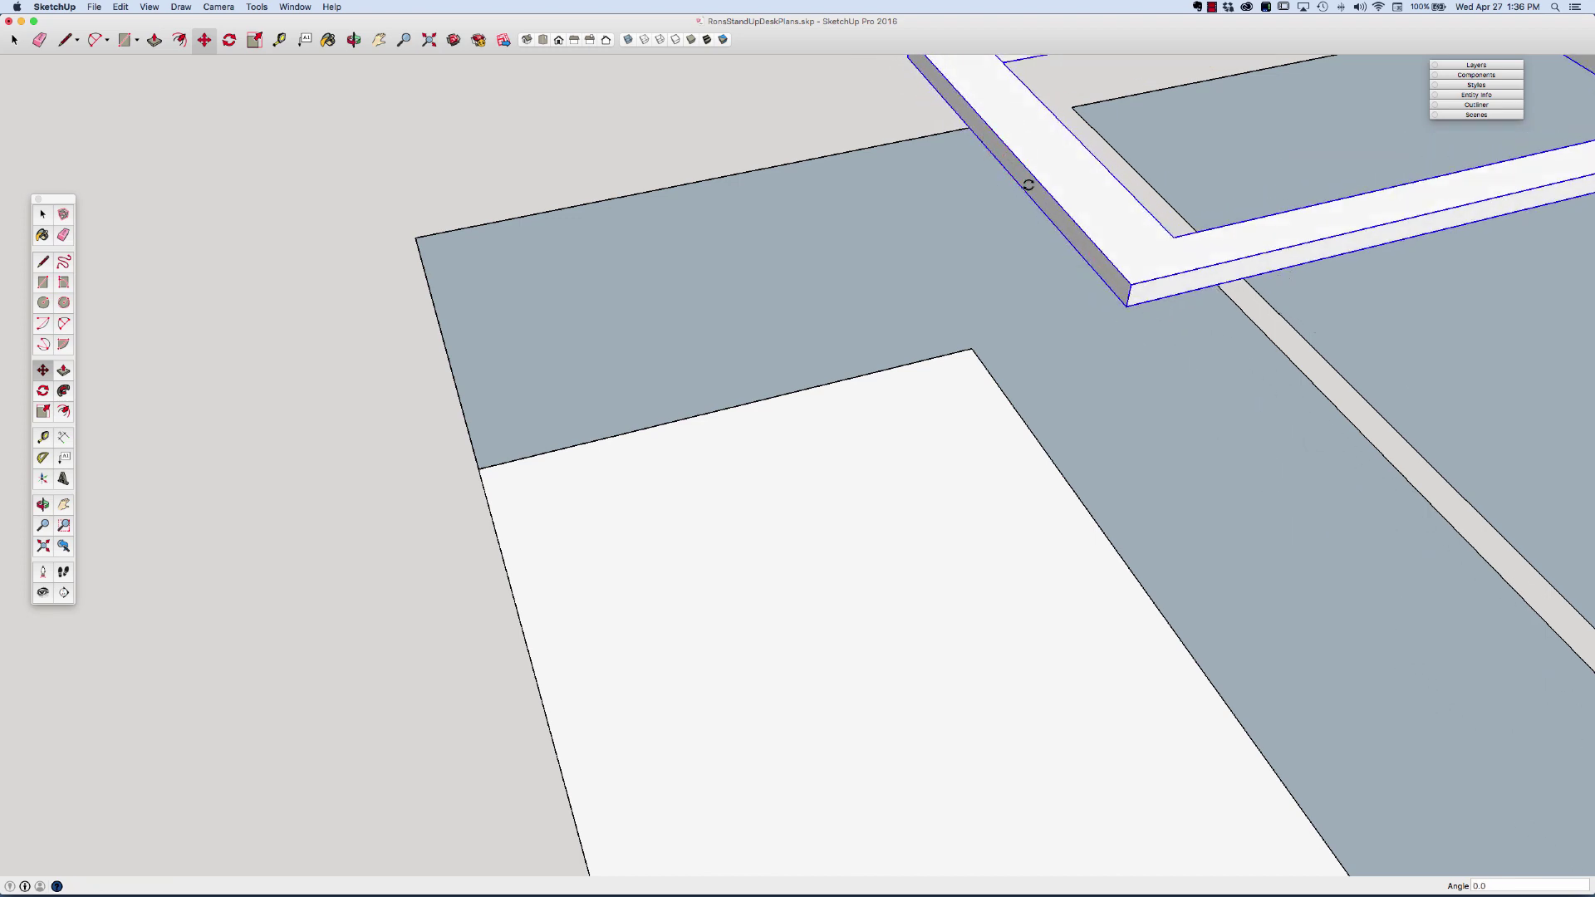
Rotate the flat front frame 90° in plan to run along the length of the sheets.
key(m)
scroll(971, 196, down, 5)
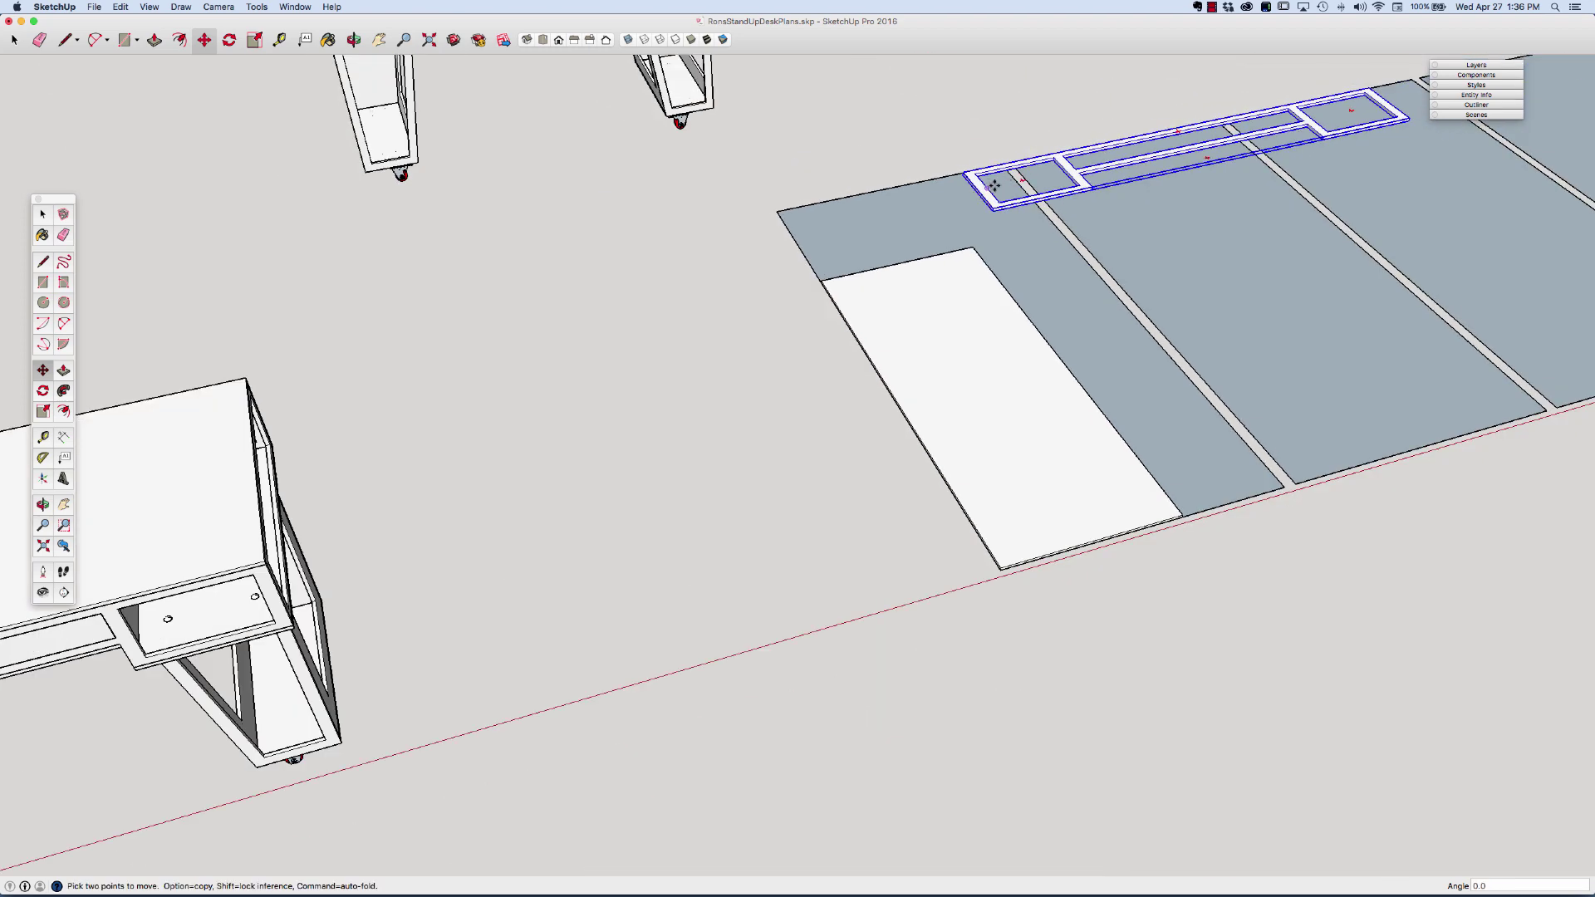
key(q)
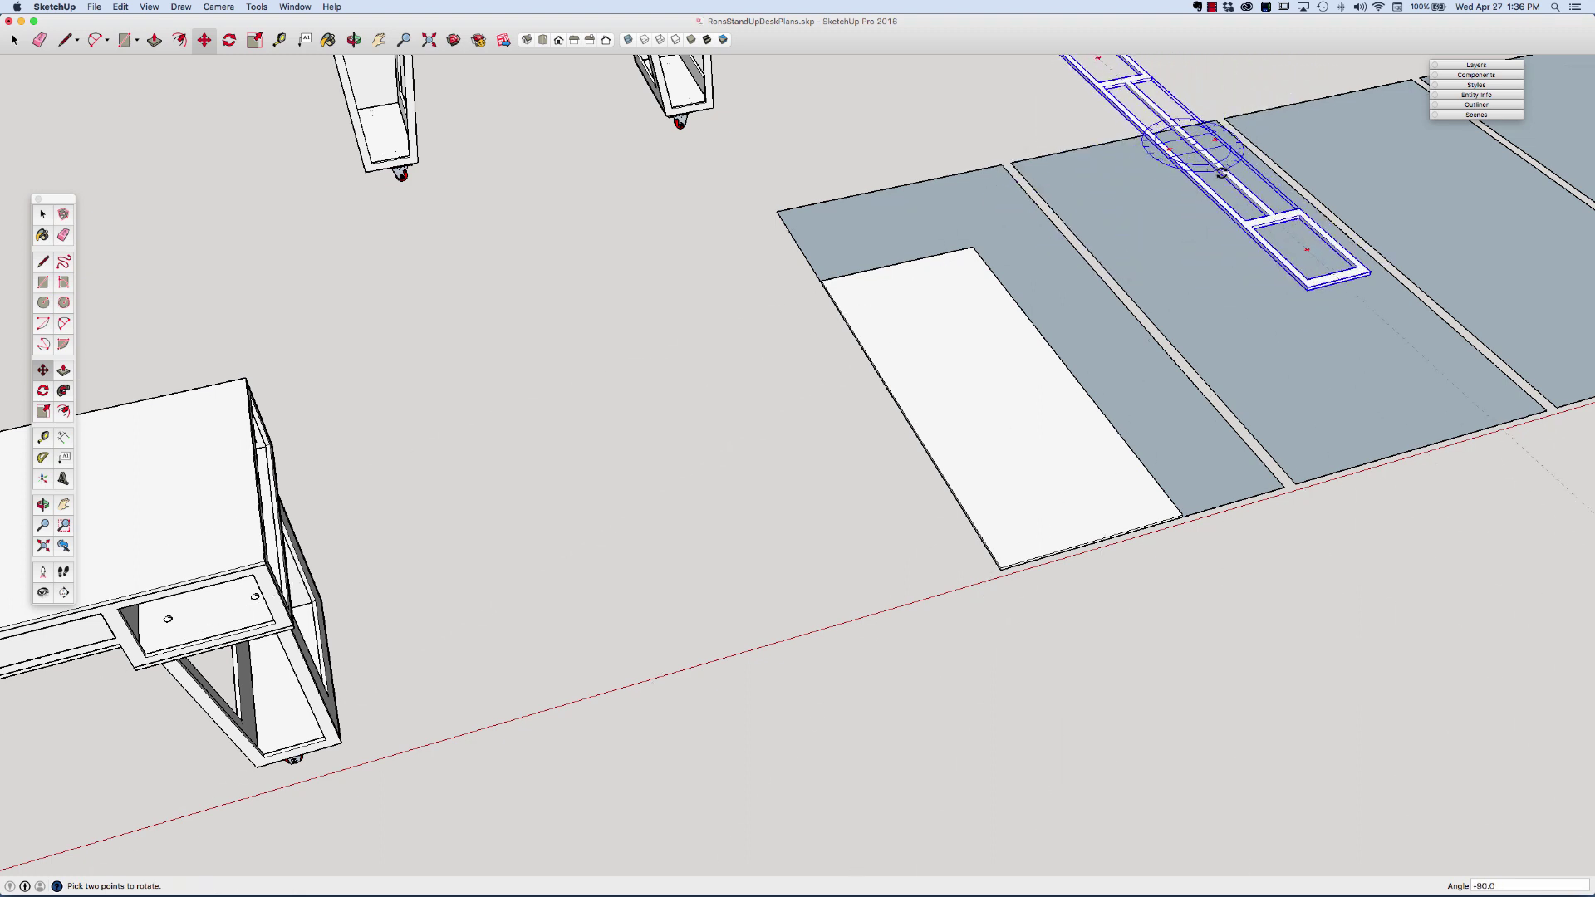
click(1221, 172)
Move the front frame by its near corner about 37 3/4" onto the first sheet, beside the top panel.
key(m)
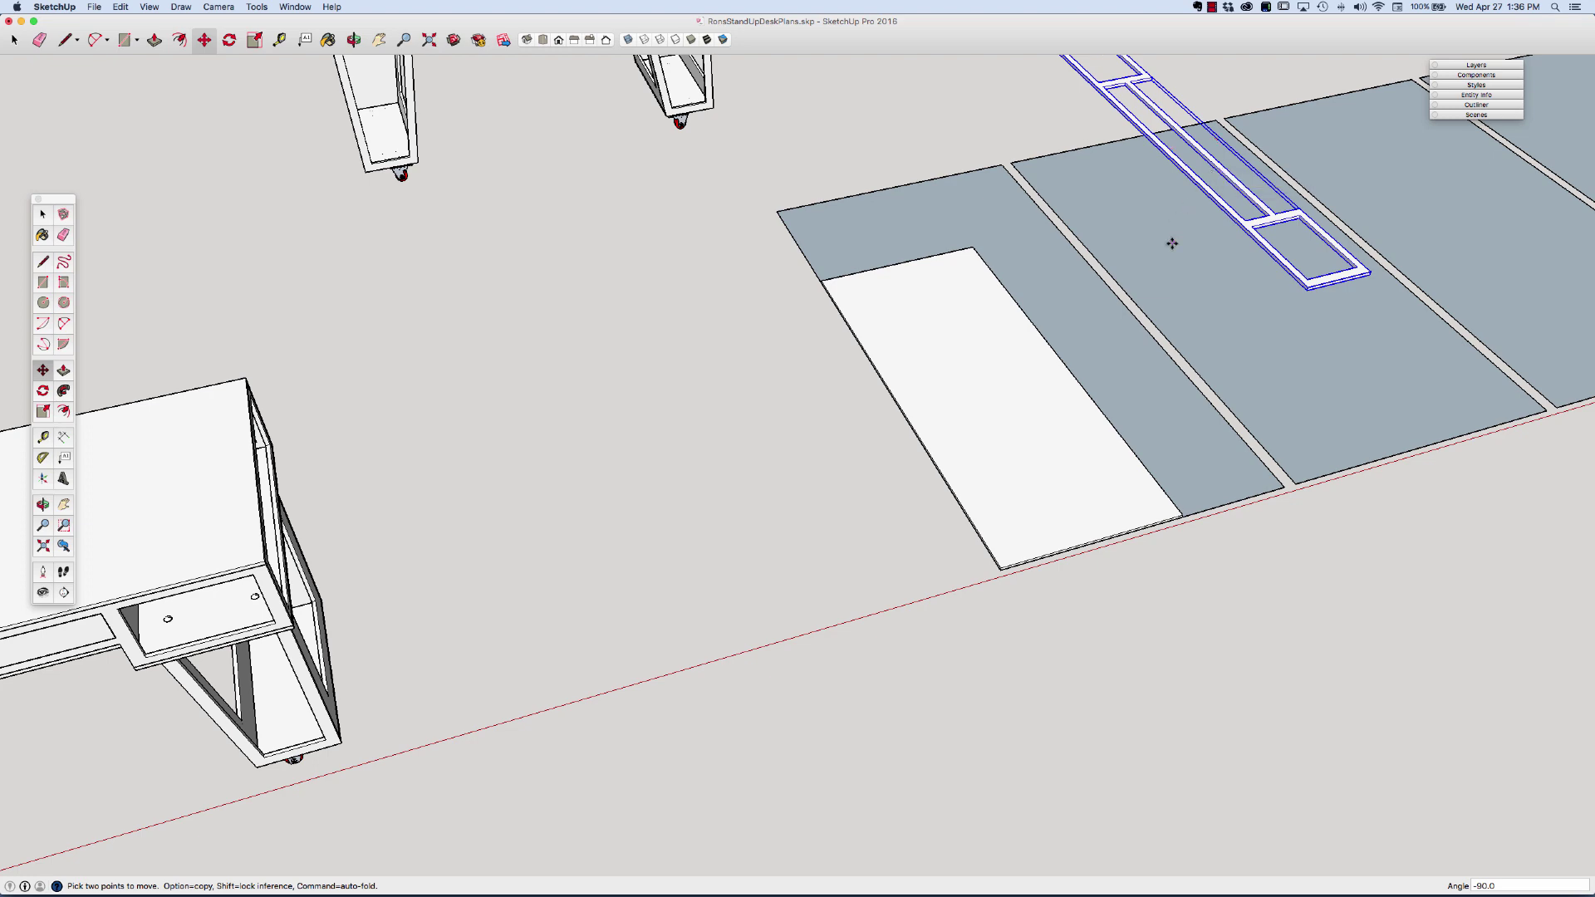
click(1308, 293)
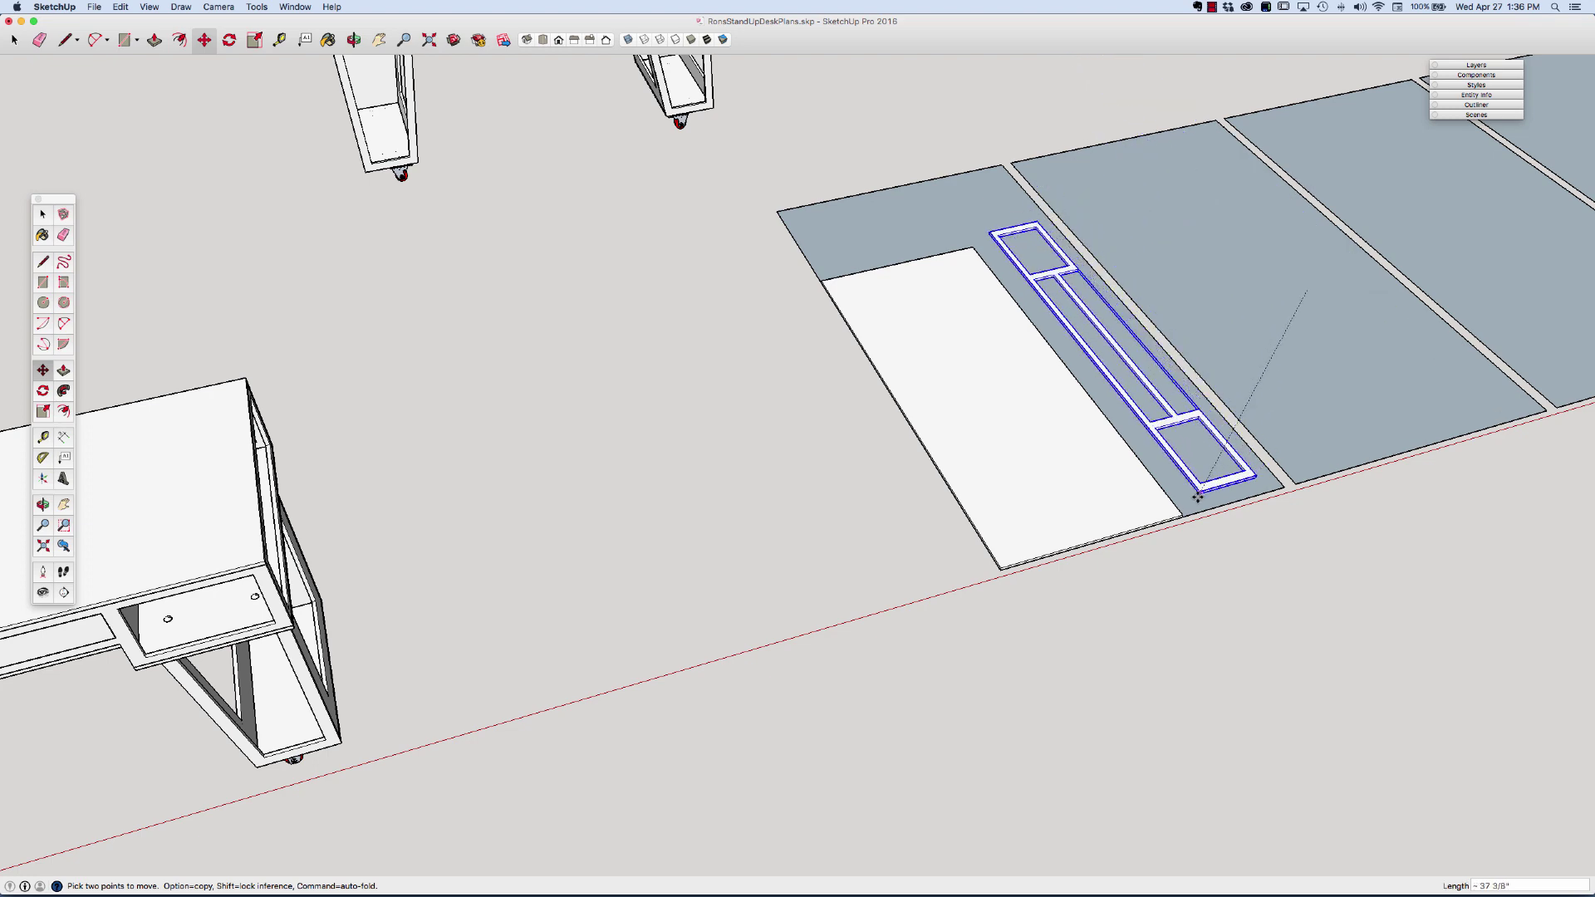
scroll(1196, 503, up, 8)
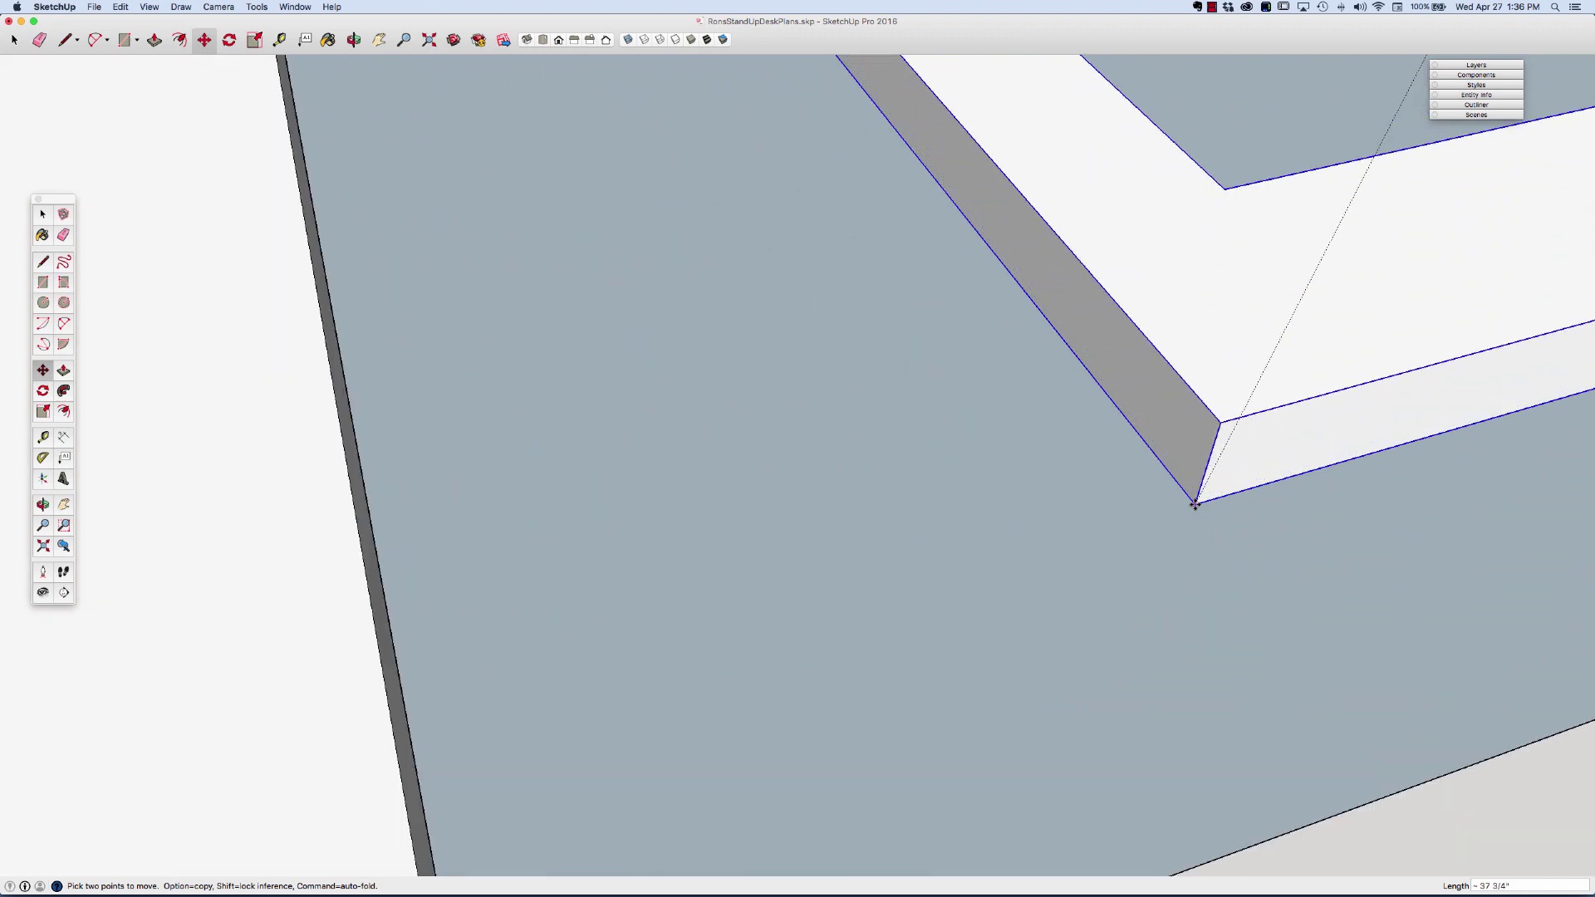
scroll(1194, 504, down, 5)
click(1194, 504)
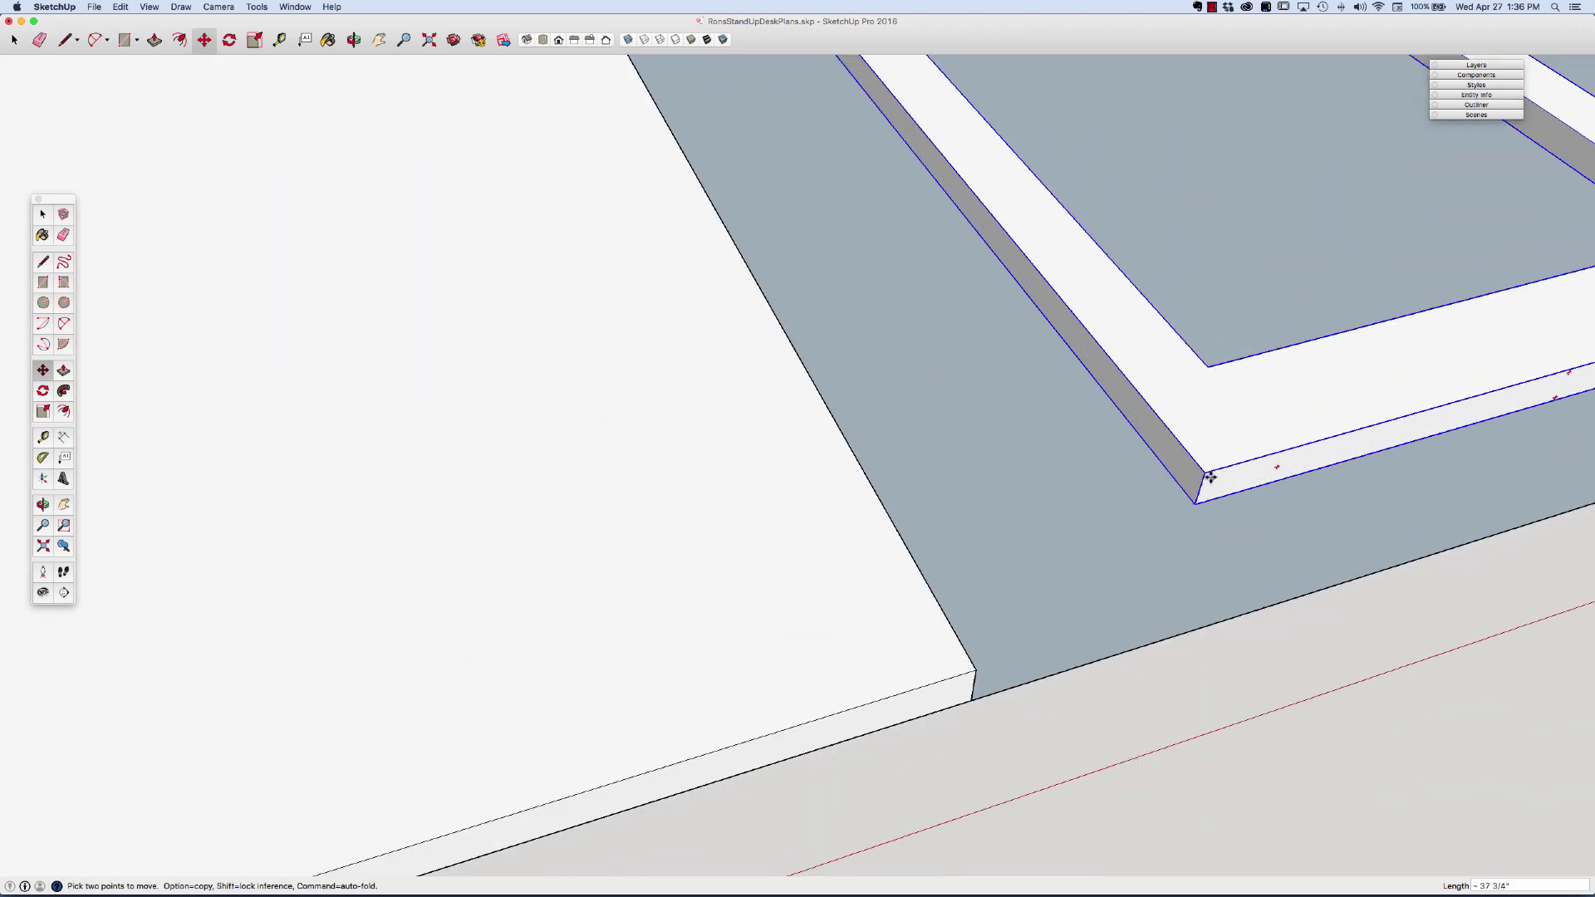
Move the flat front frame by its near corner about 3 25/32" to meet the top panel's near corner on the first sheet.
click(1203, 472)
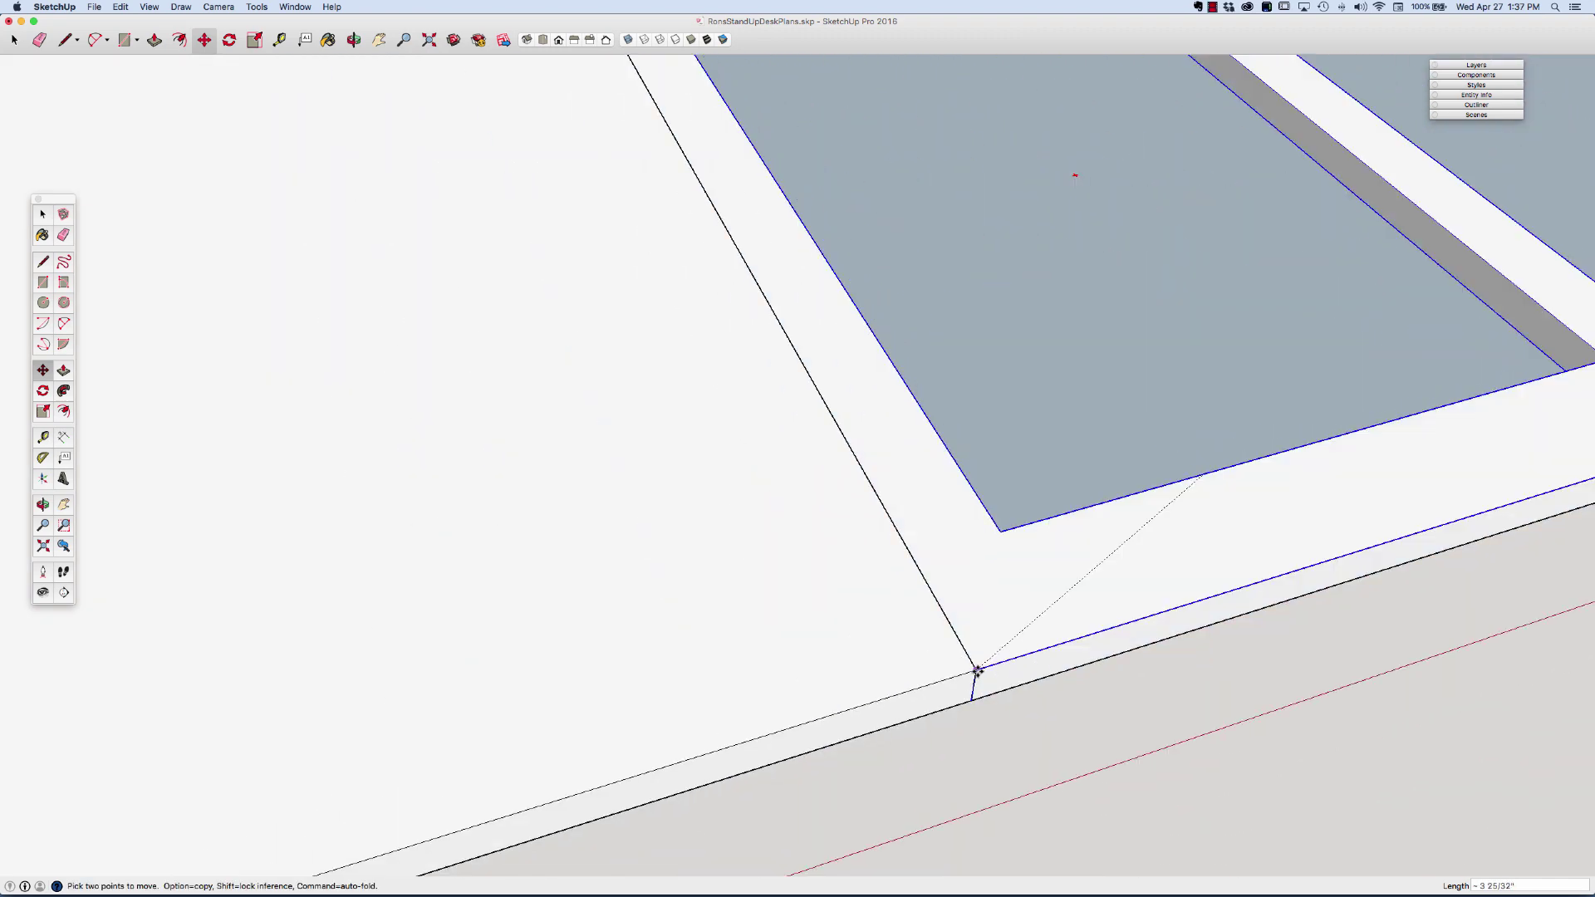
click(977, 671)
scroll(883, 521, down, 5)
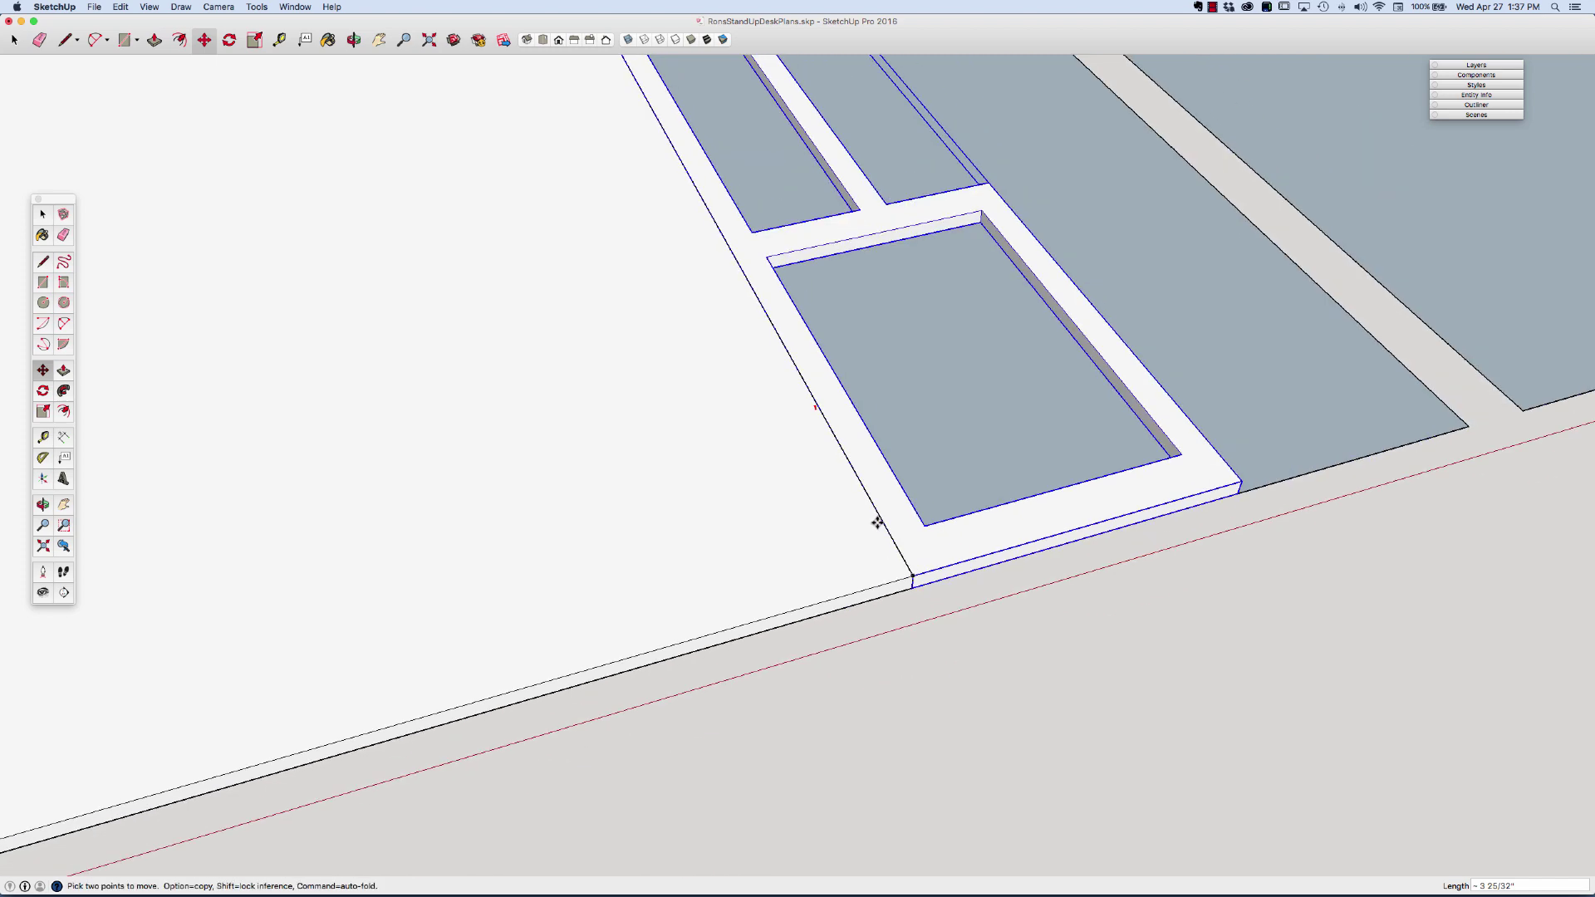
Shift the front frame 1/8" away from the top panel's long edge along the sheet's short side.
click(911, 570)
click(911, 570)
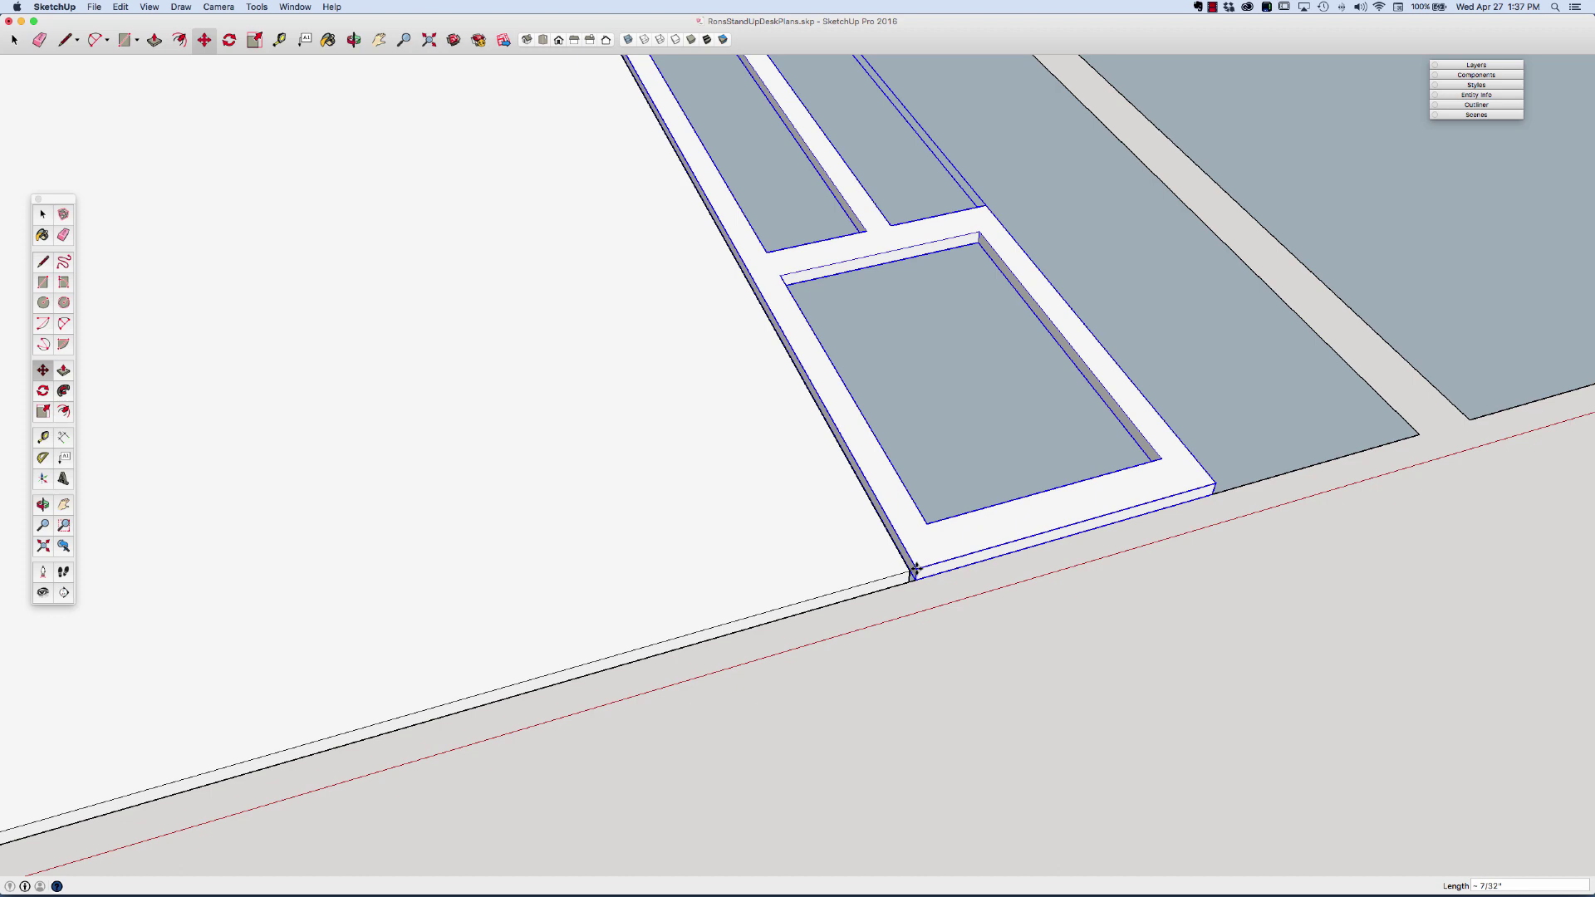
text(1/8)
key(Return)
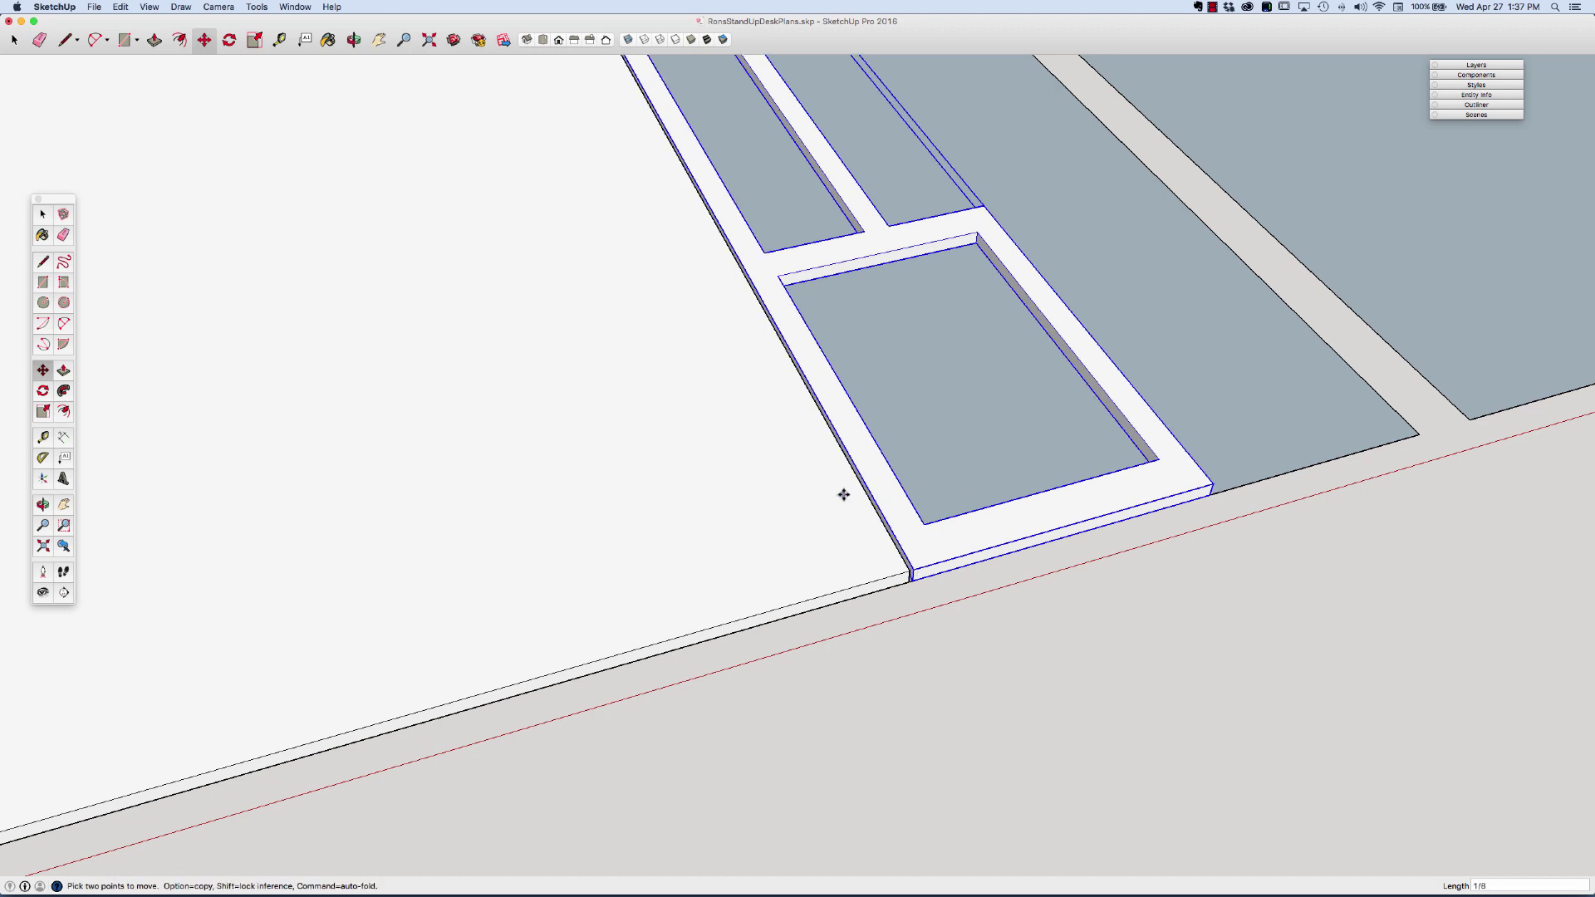
Copy the flat front frame 10" across the sheet so the copy sits directly against its outer long edge.
scroll(843, 491, down, 5)
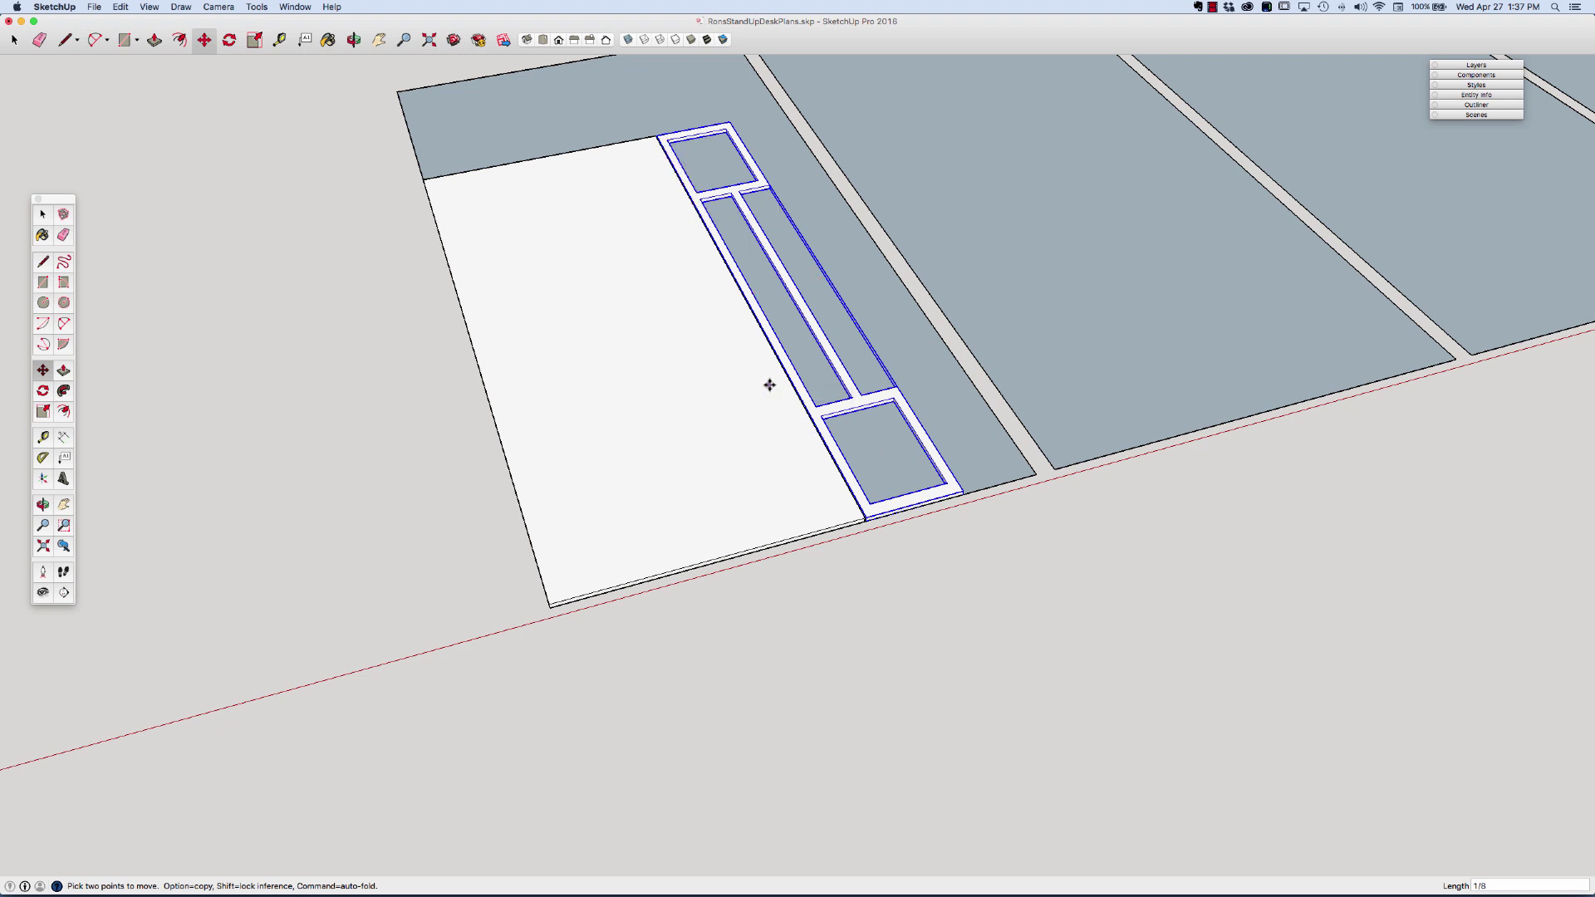
scroll(968, 432, down, 3)
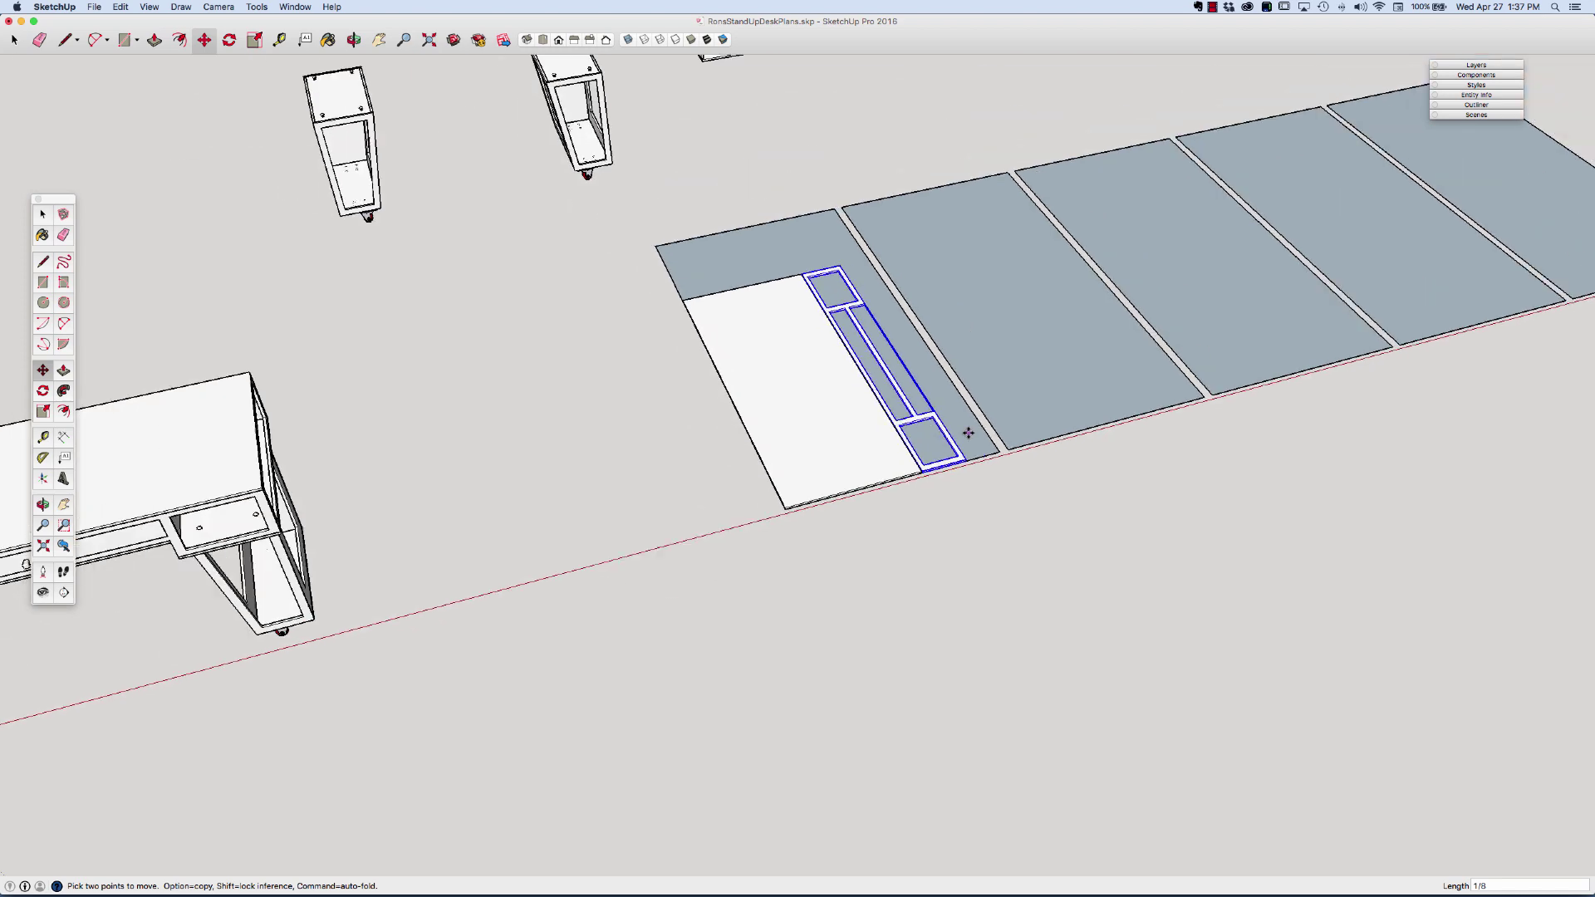
scroll(968, 433, down, 2)
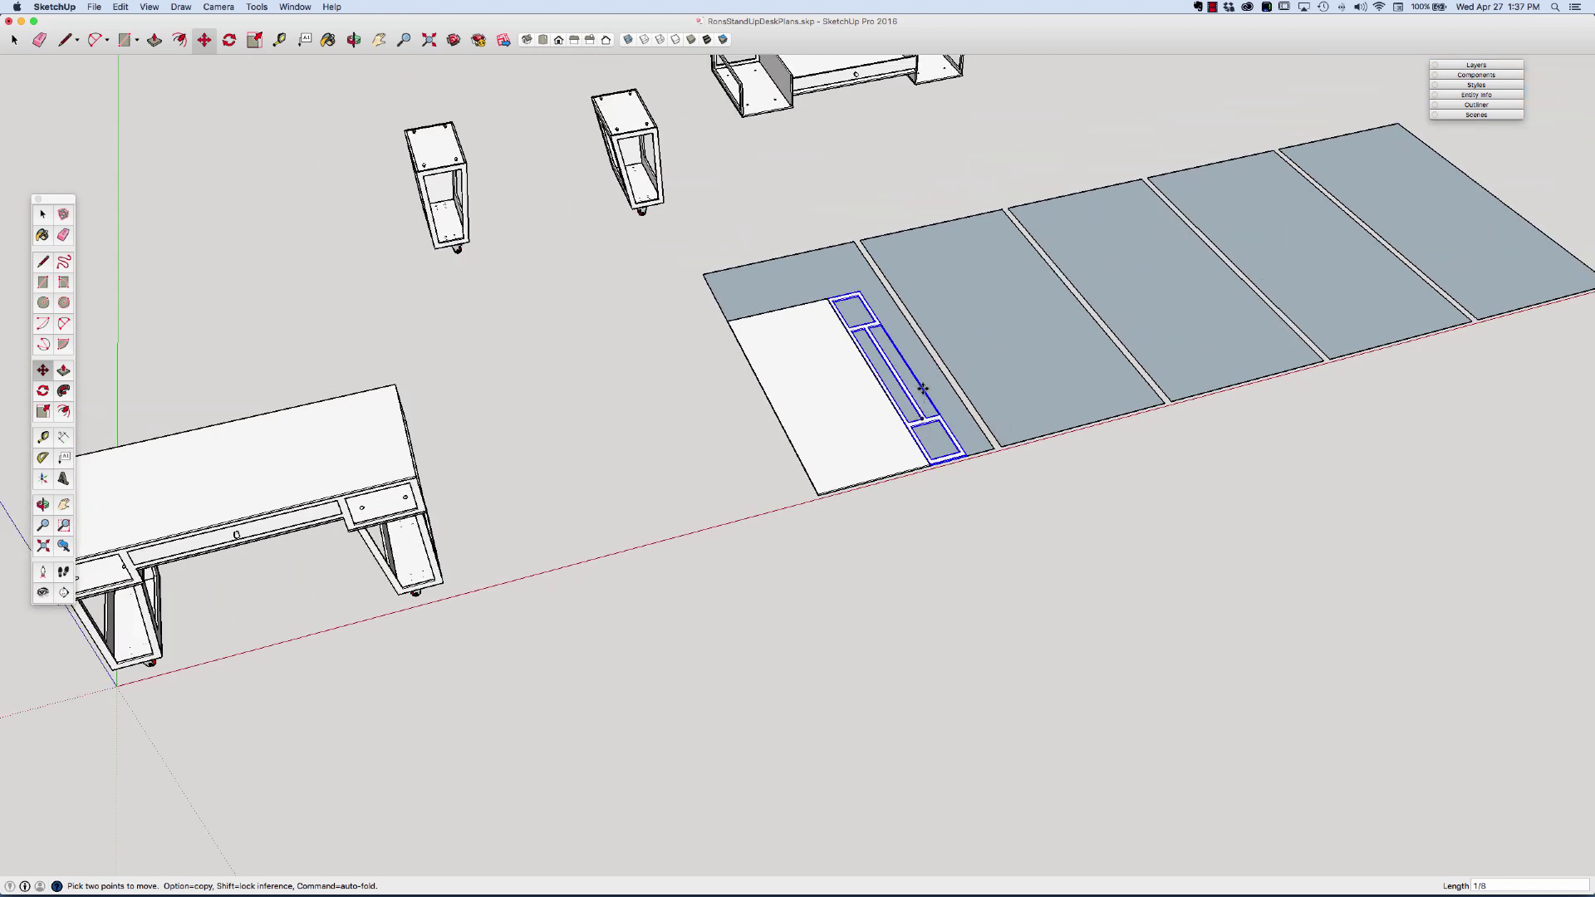
scroll(923, 389, down, 3)
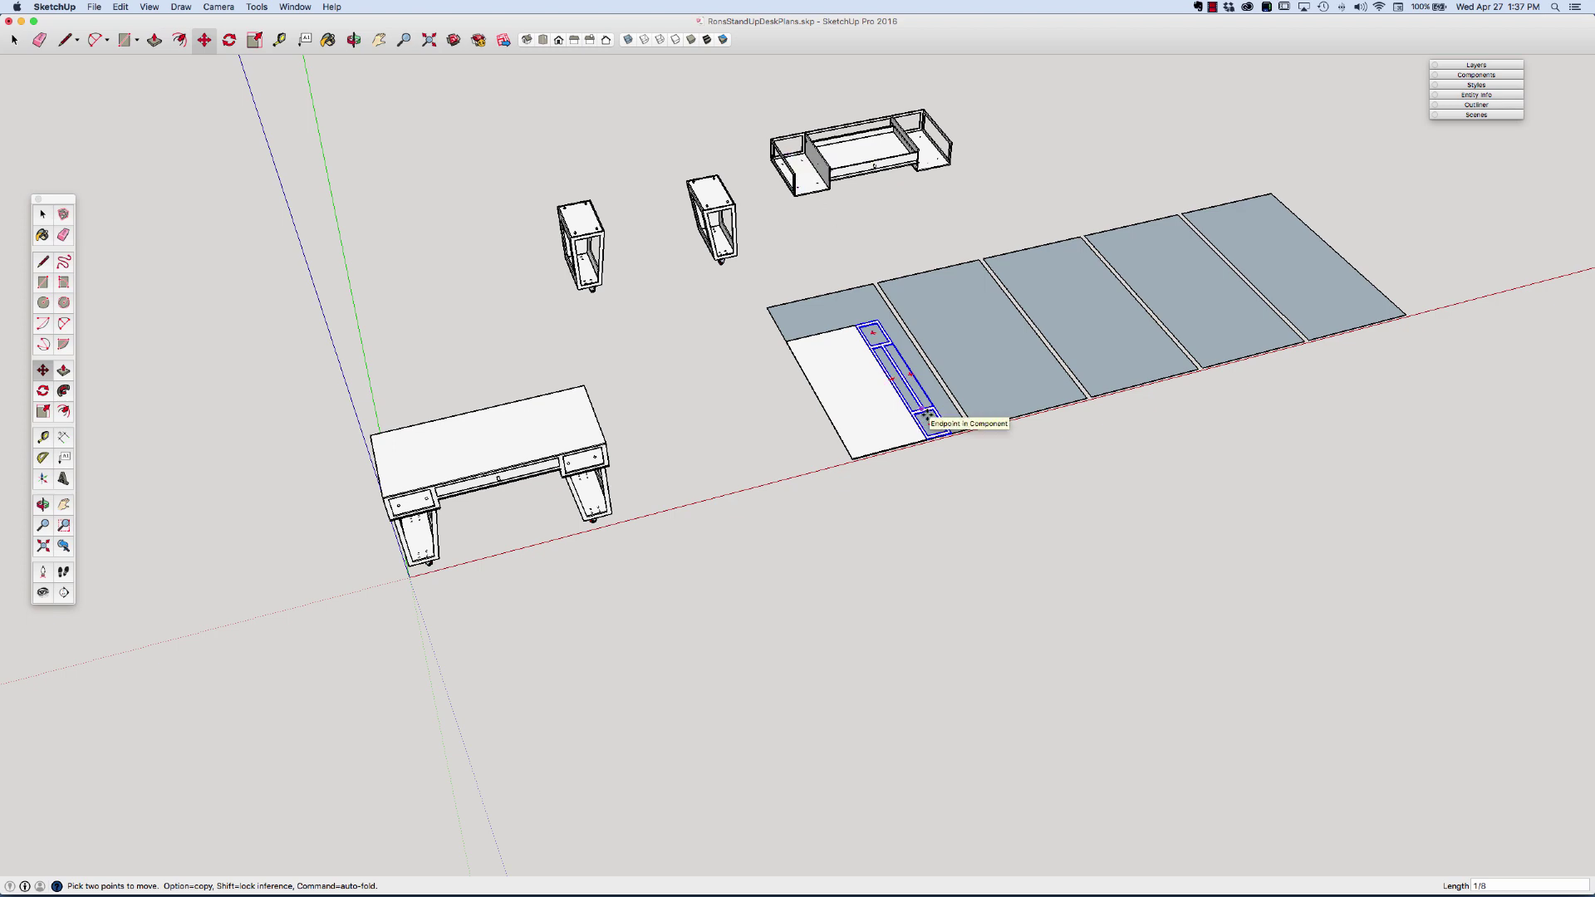
scroll(927, 415, up, 5)
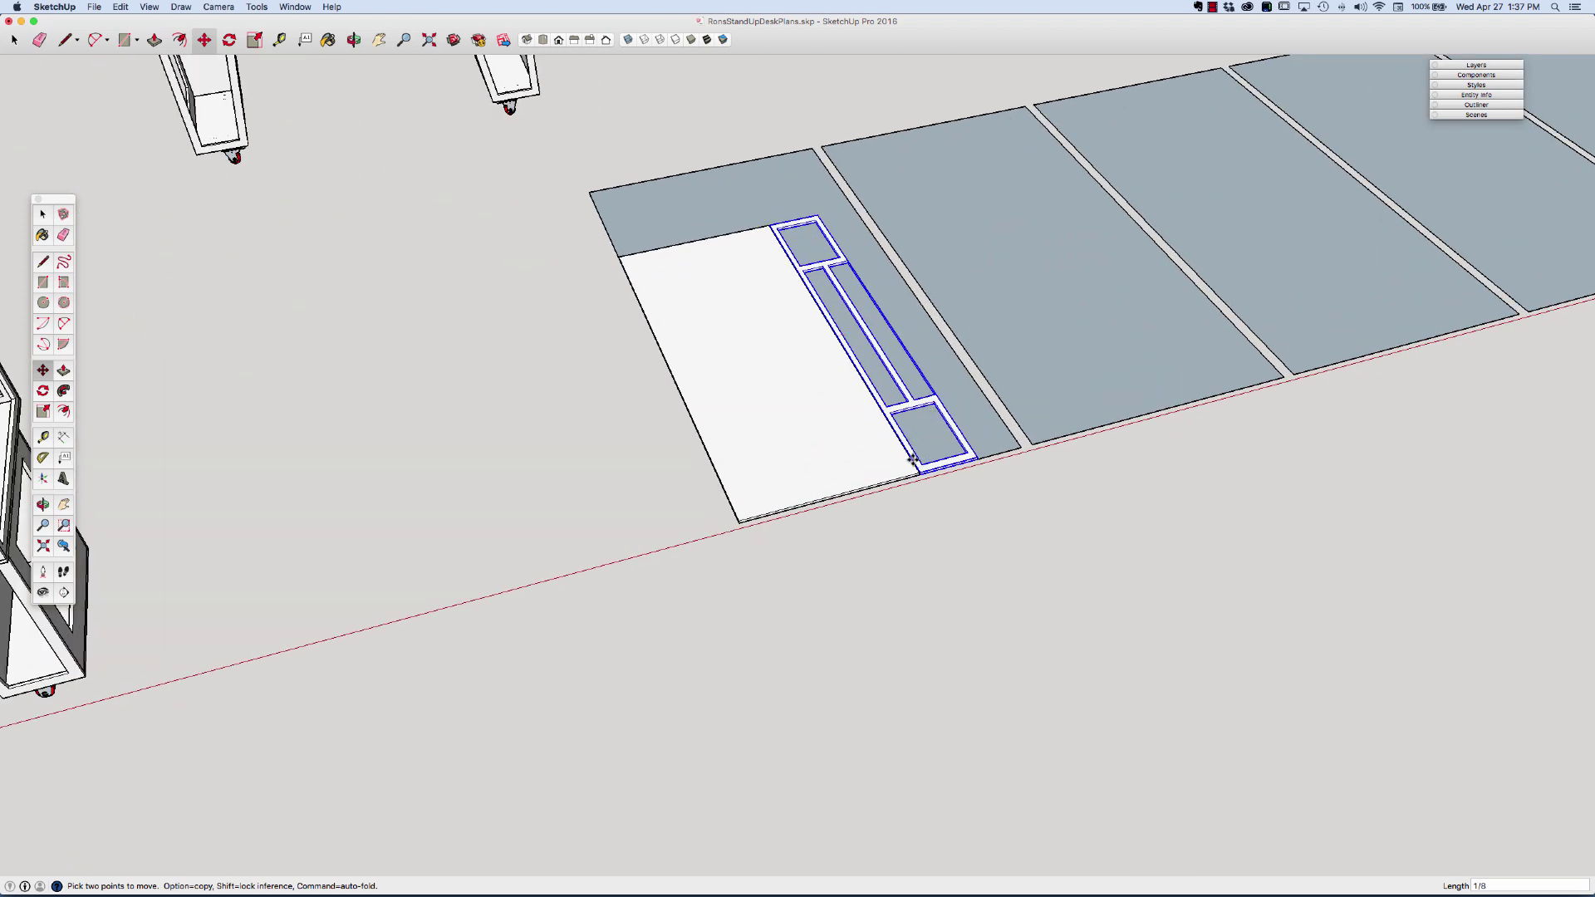
scroll(911, 459, up, 4)
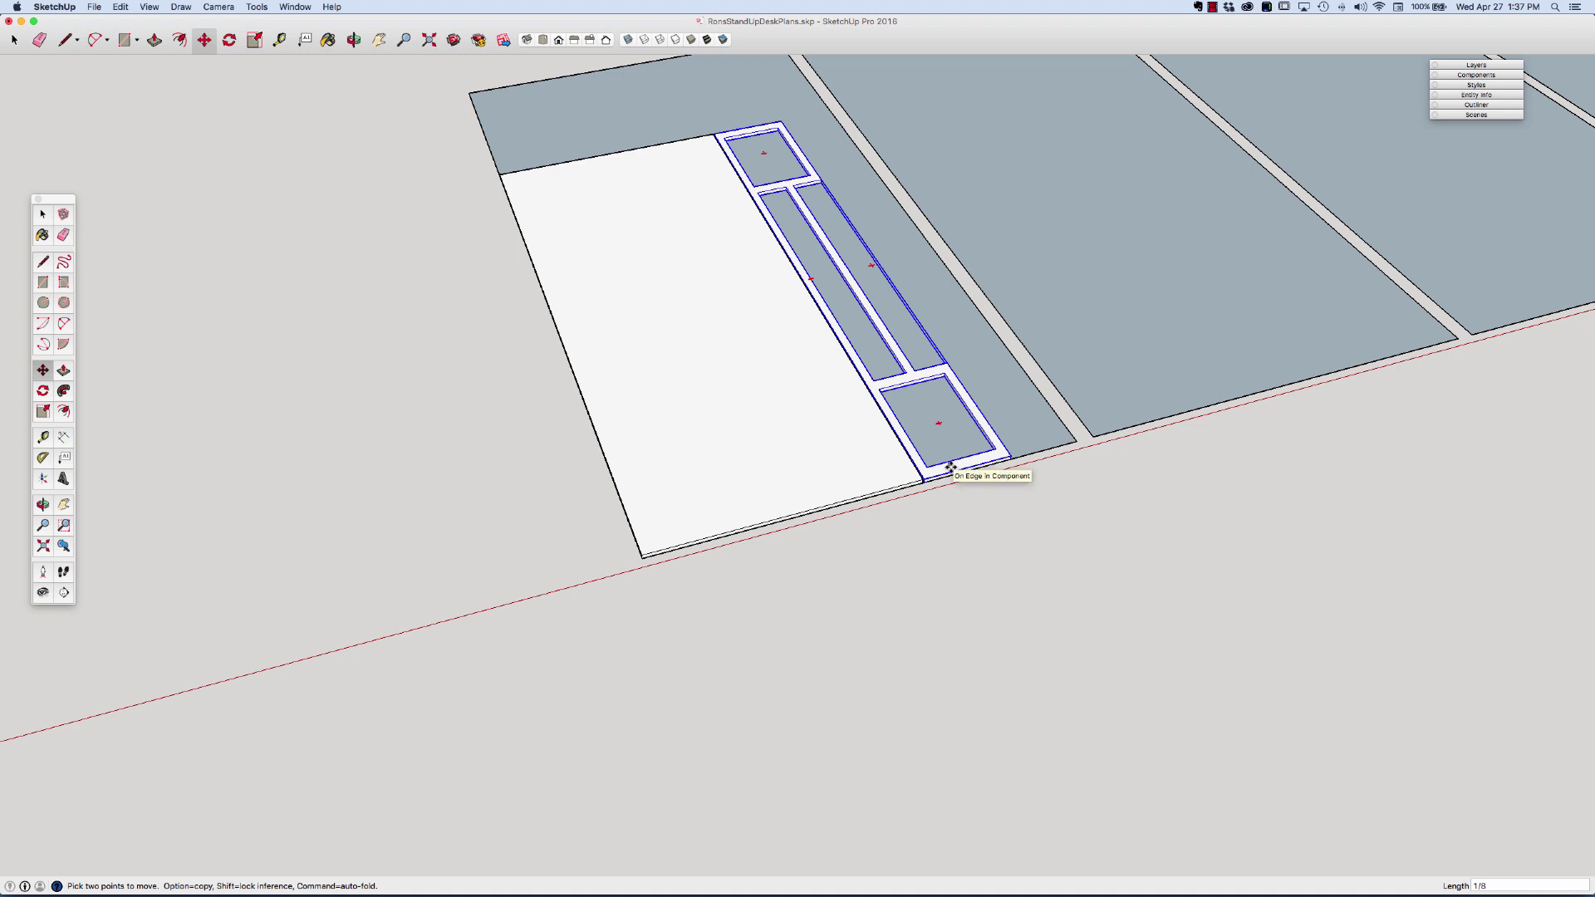
click(926, 475)
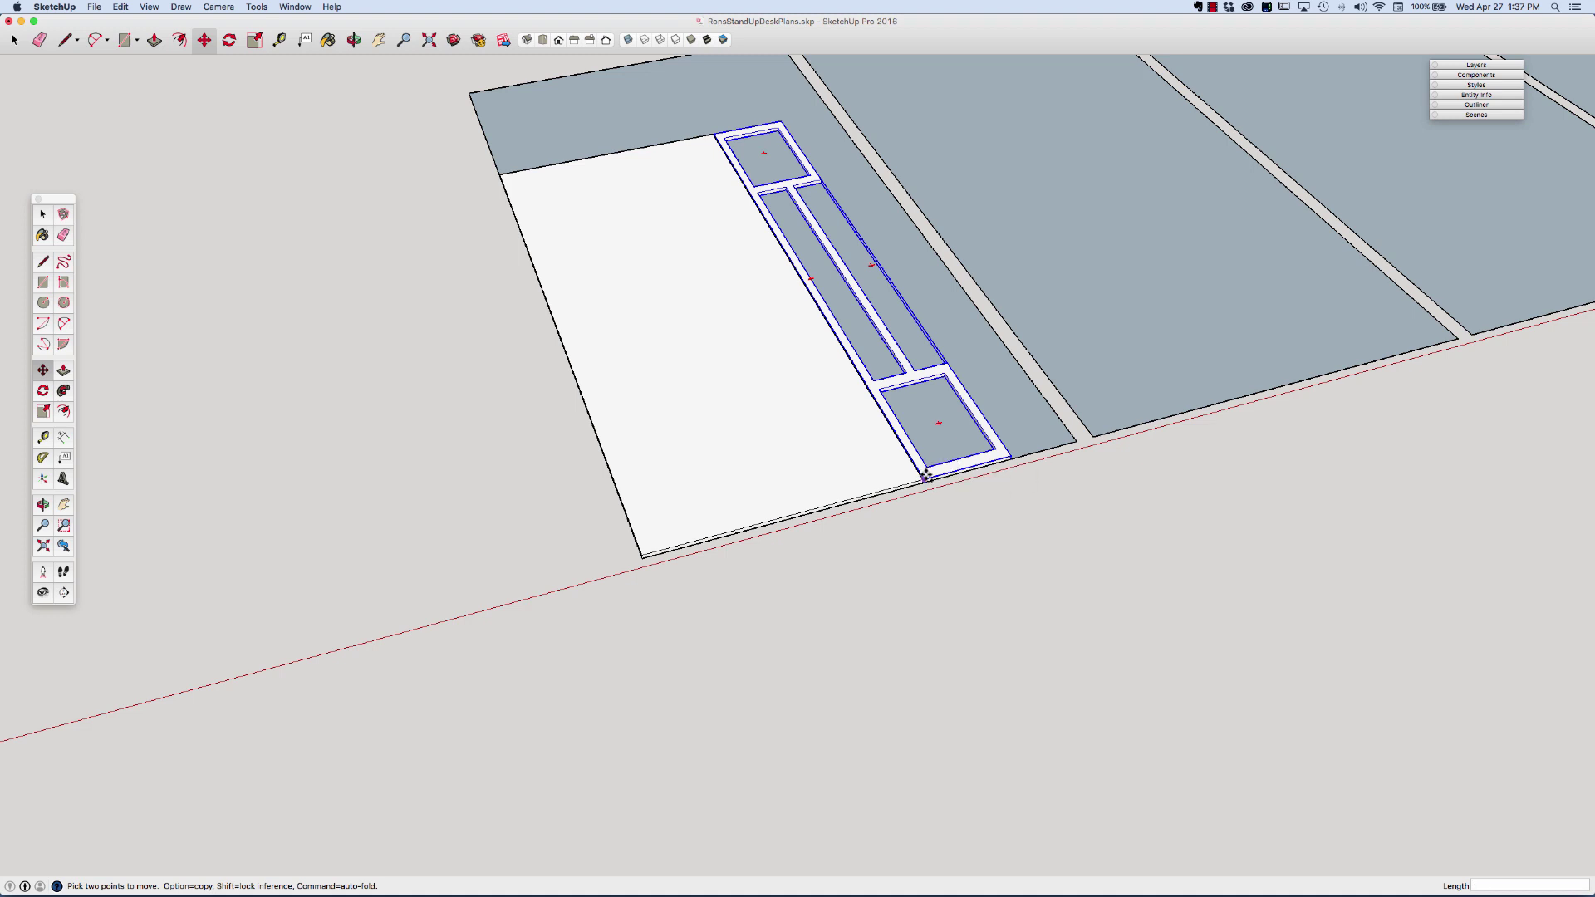
key(alt)
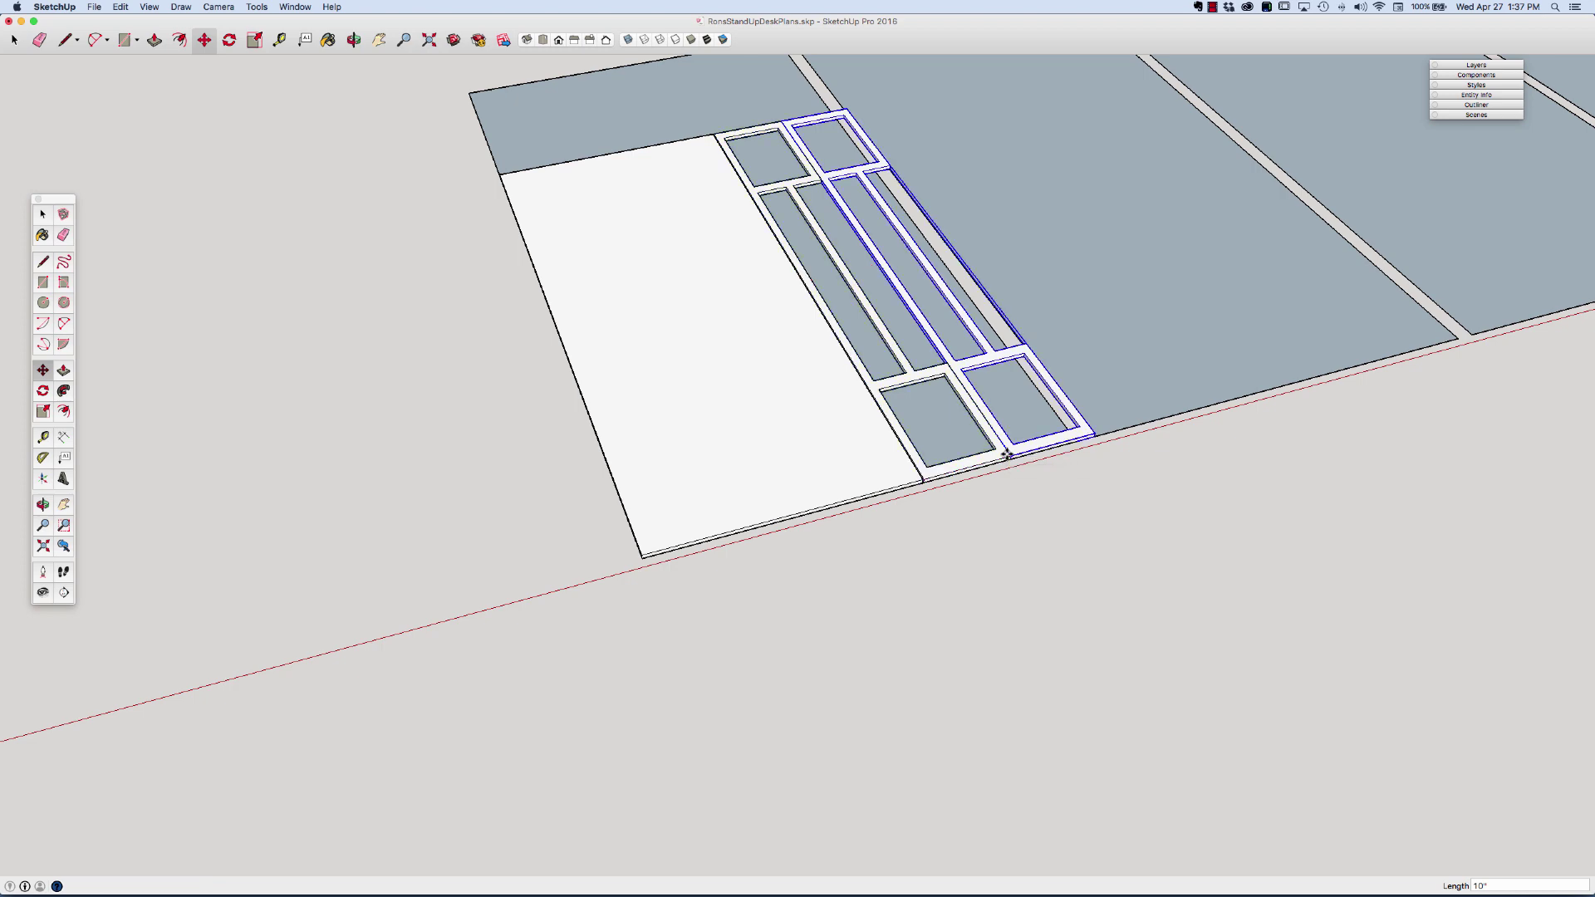
click(1007, 455)
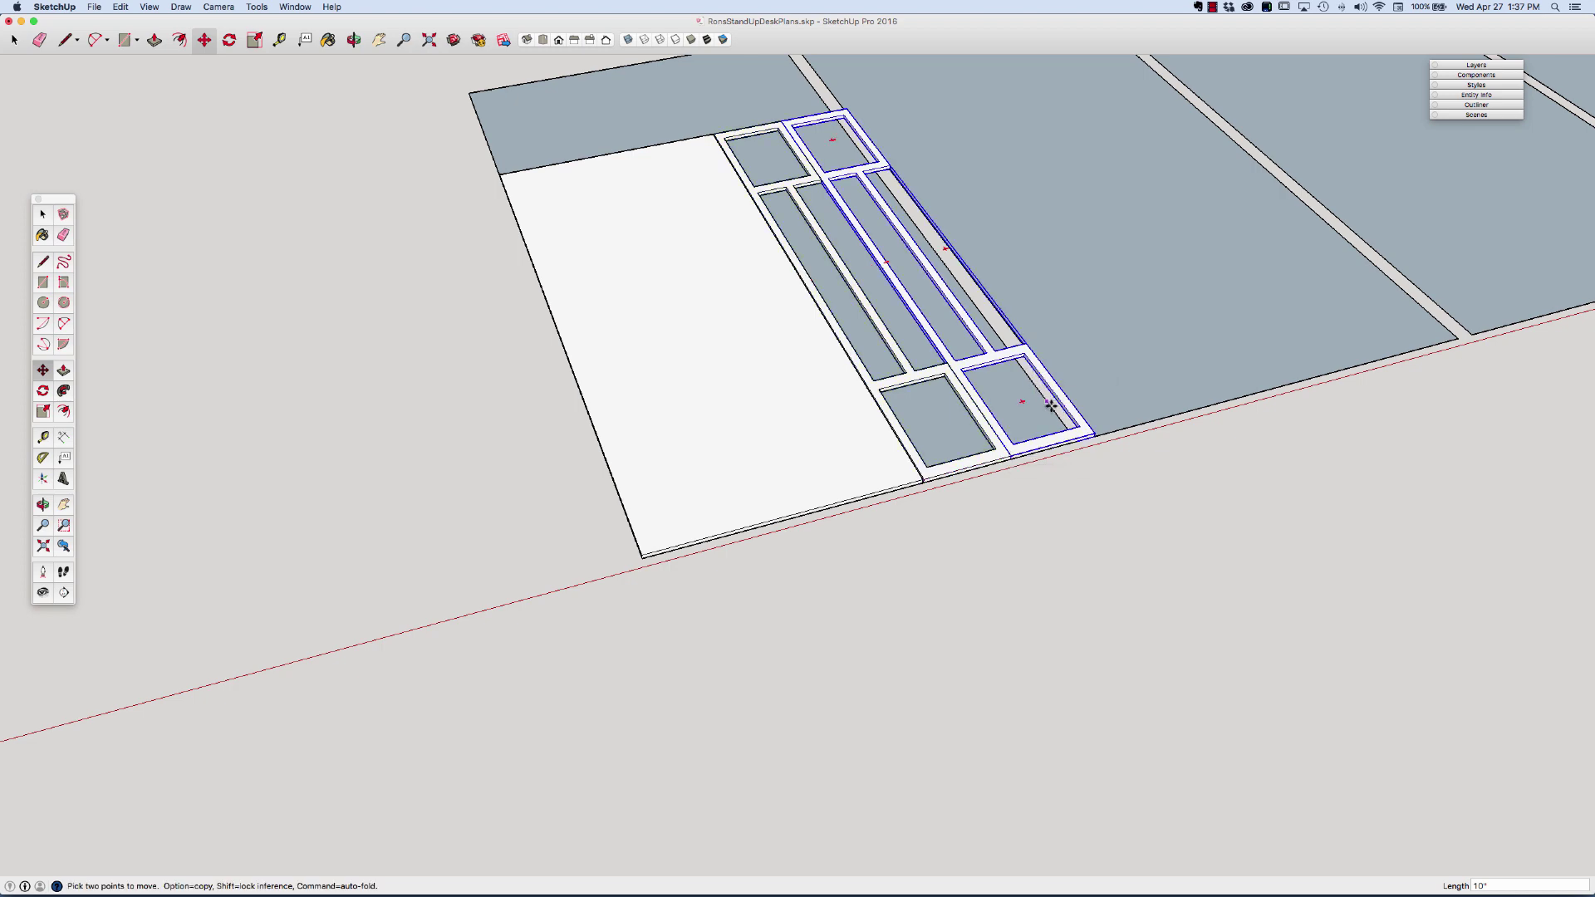
Delete the upright back frame from the exploded top assembly.
scroll(1063, 422, down, 8)
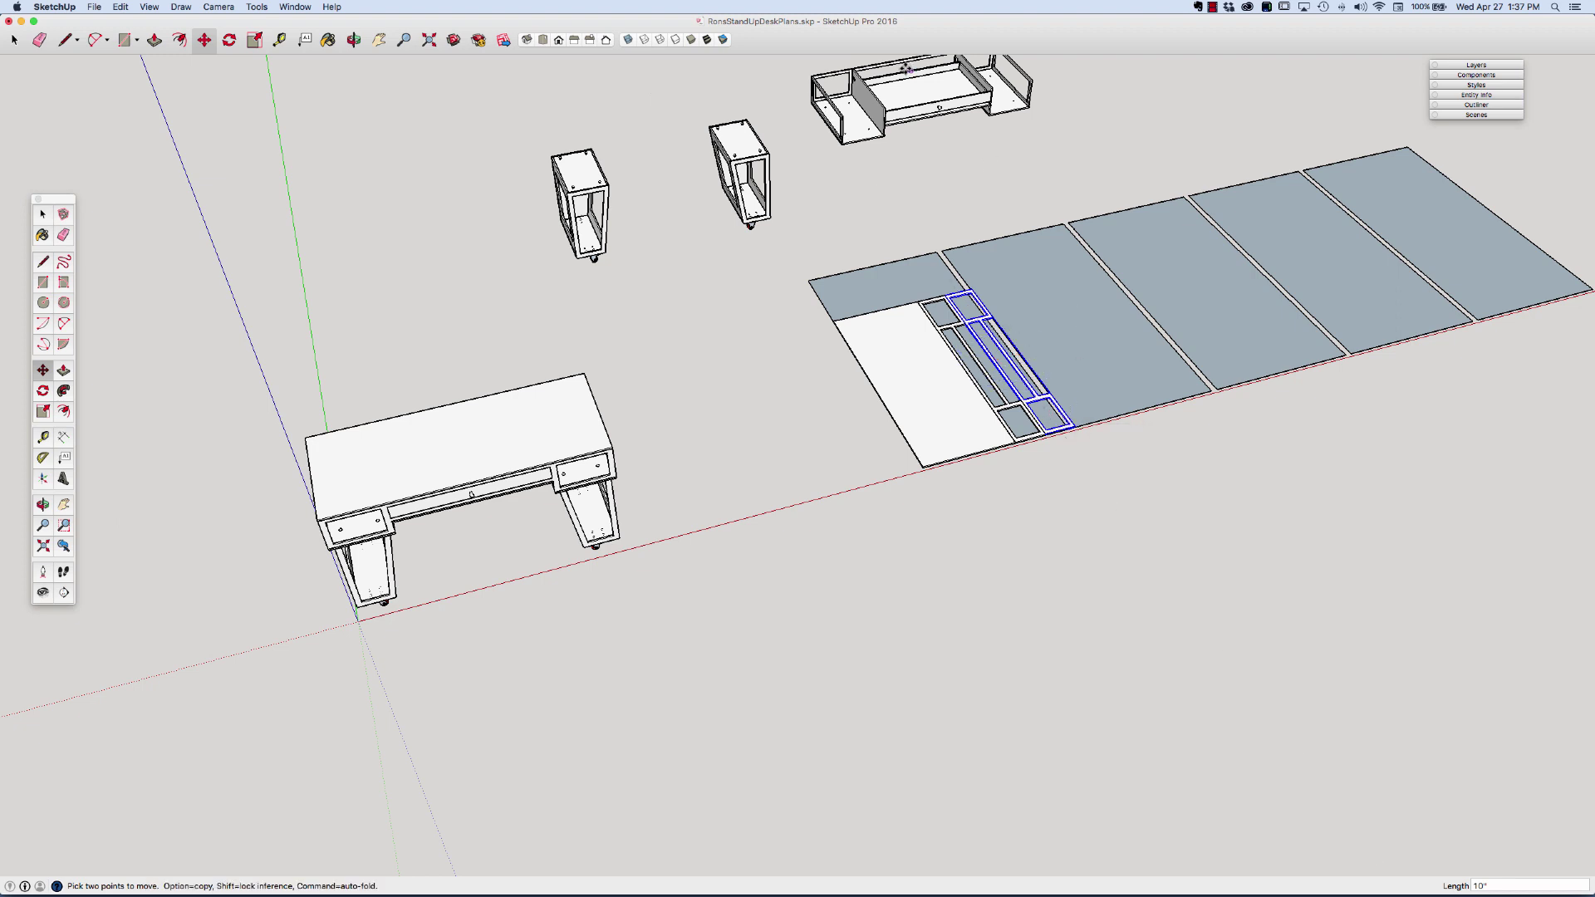
key(space)
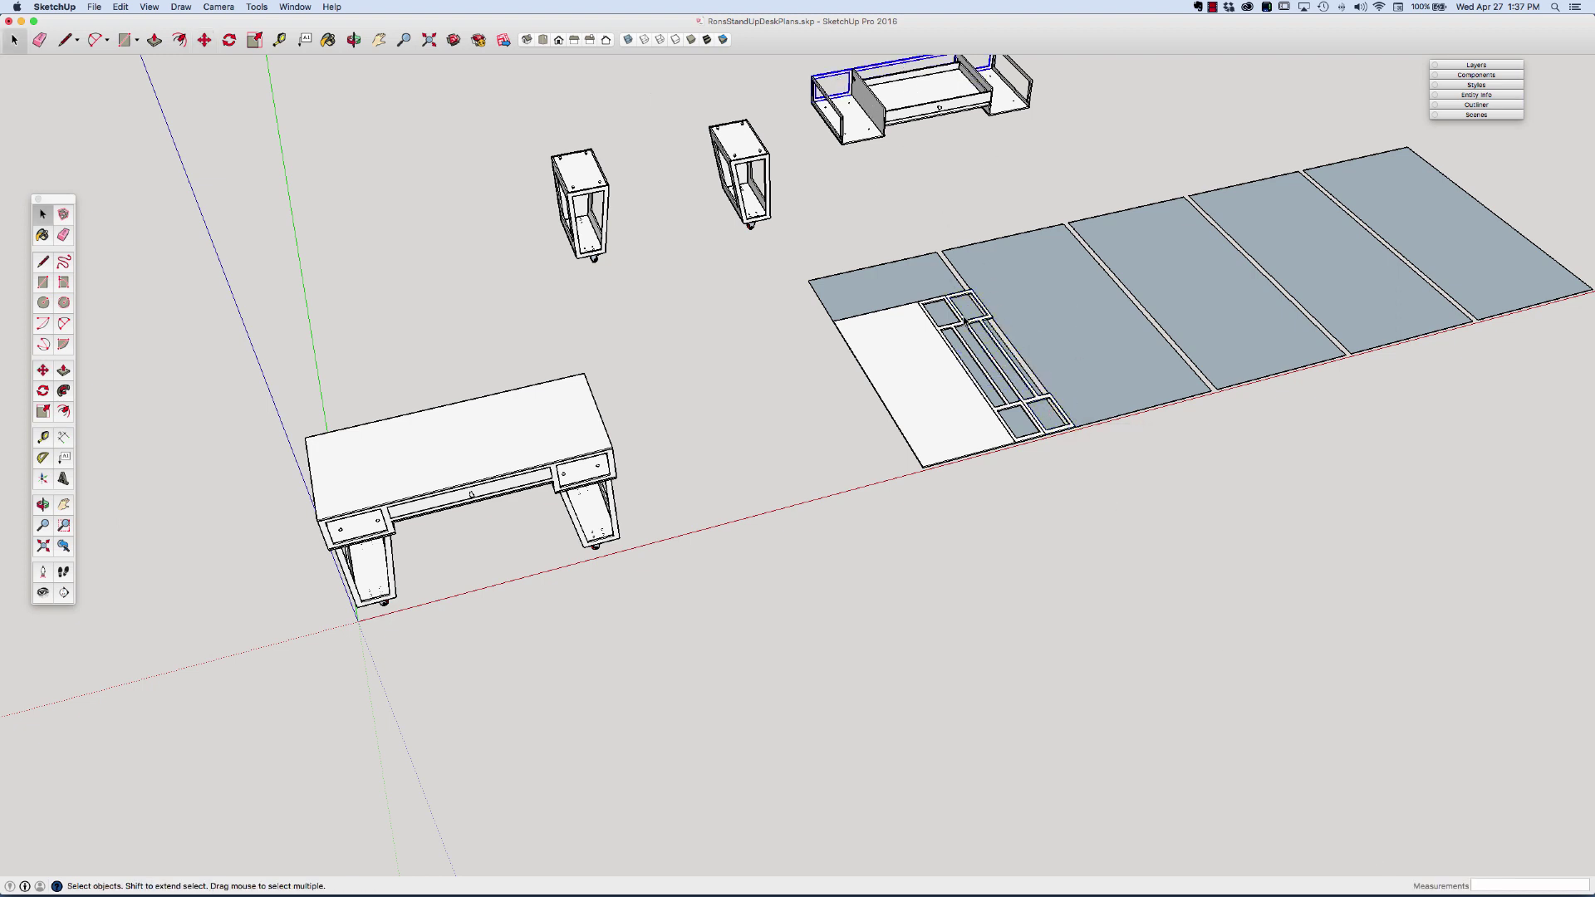
key(Escape)
scroll(840, 191, down, 2)
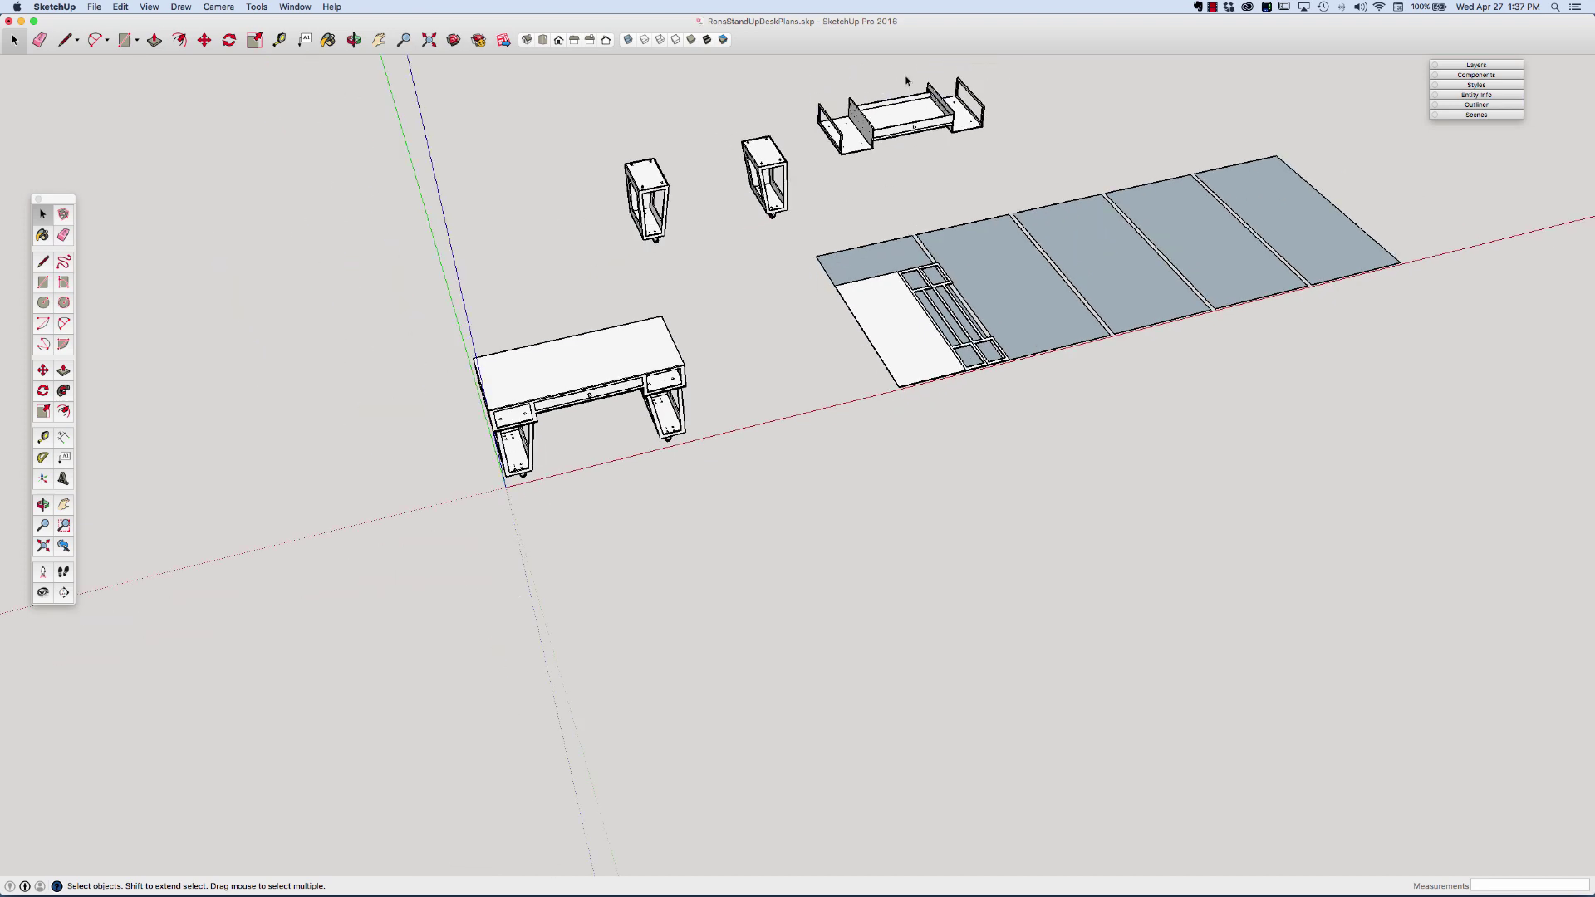
Move both flat frames together about 19 7/8" off the first sheet to the near corner of the second sheet.
scroll(898, 80, up, 3)
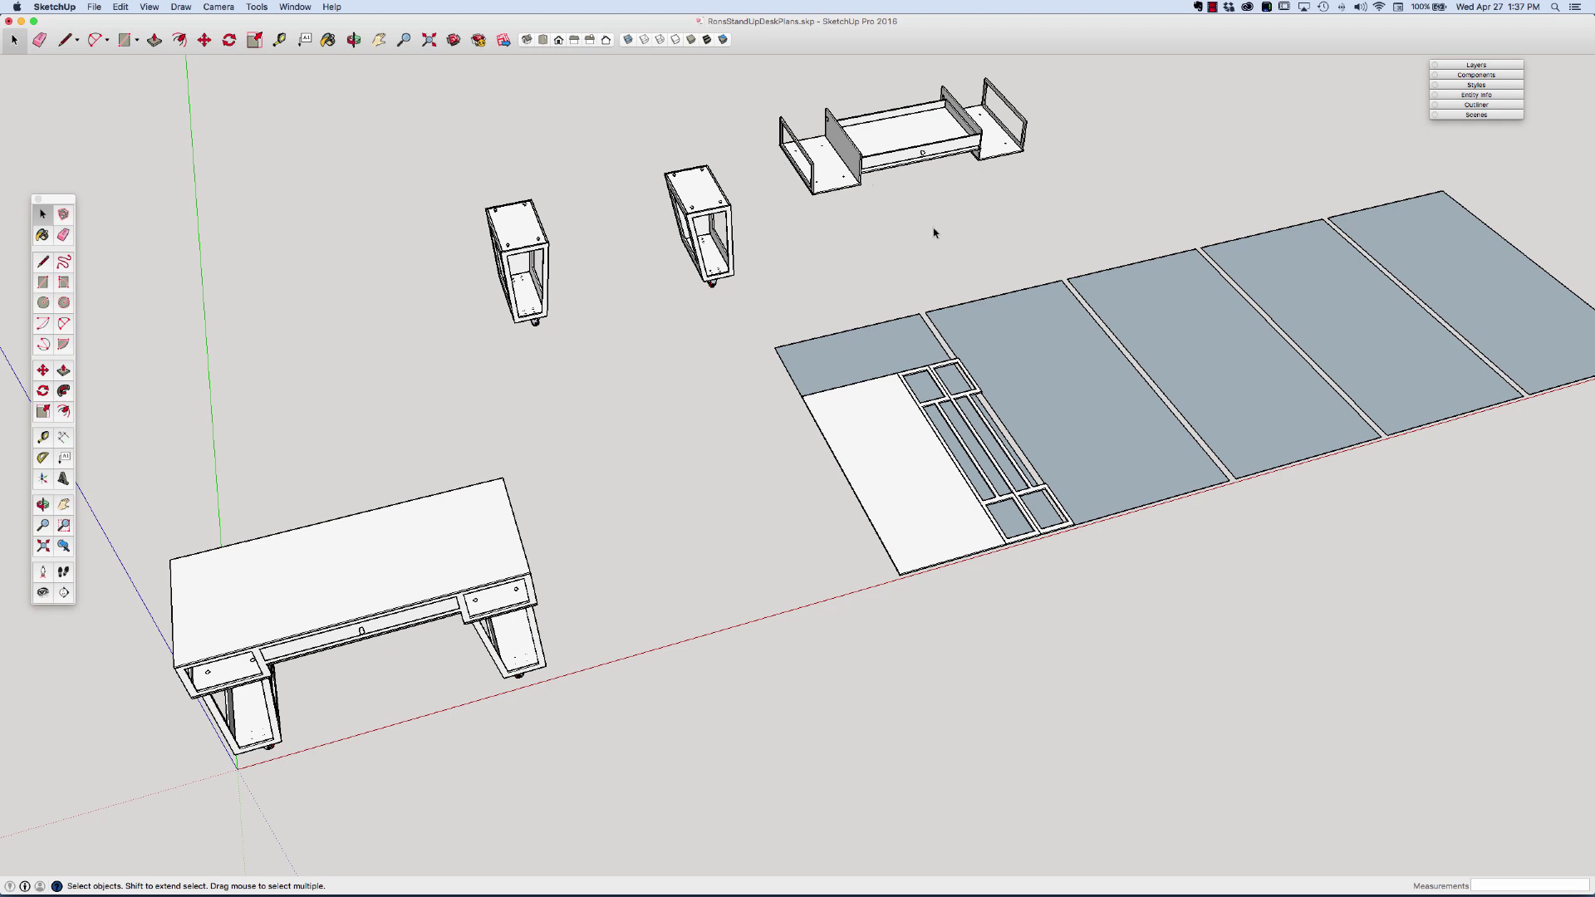
scroll(1075, 474, up, 3)
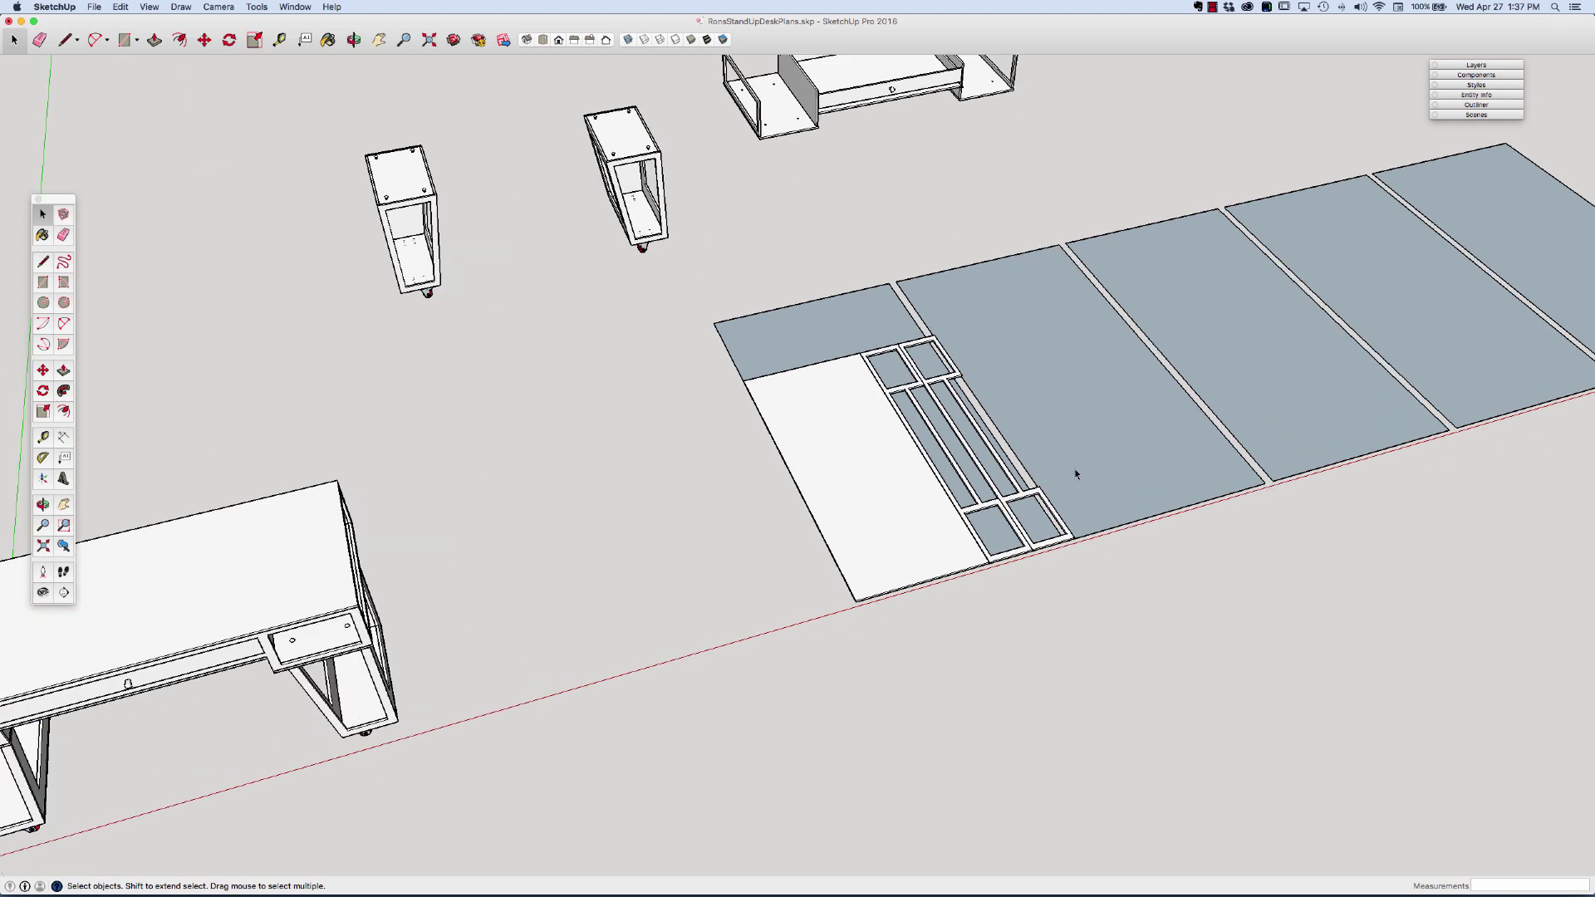
scroll(1075, 474, up, 2)
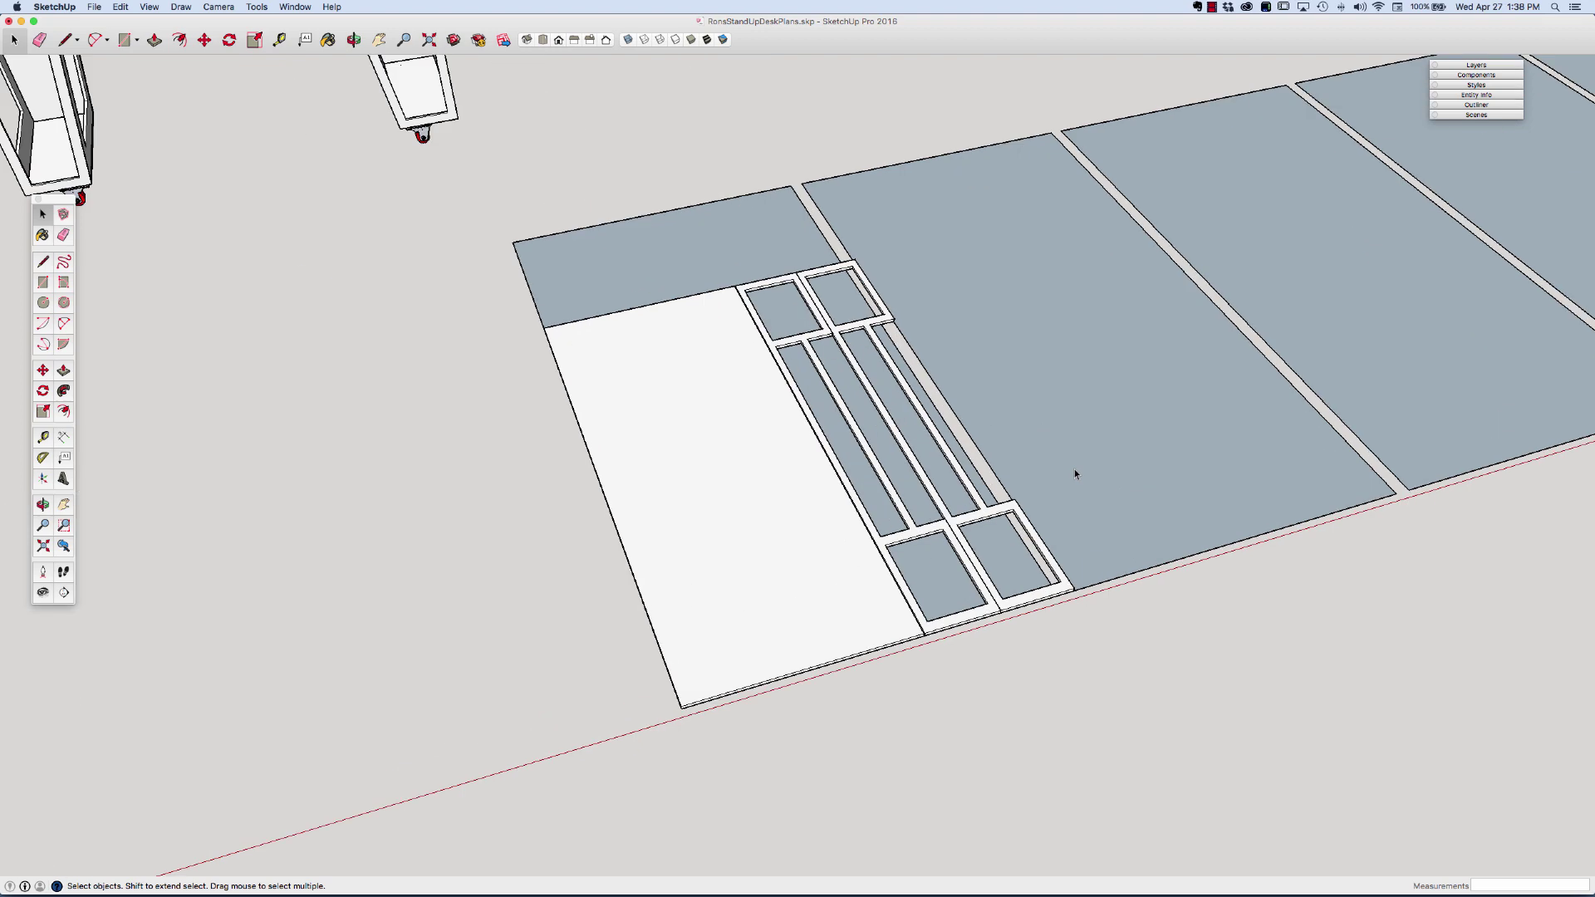
scroll(1094, 516, up, 2)
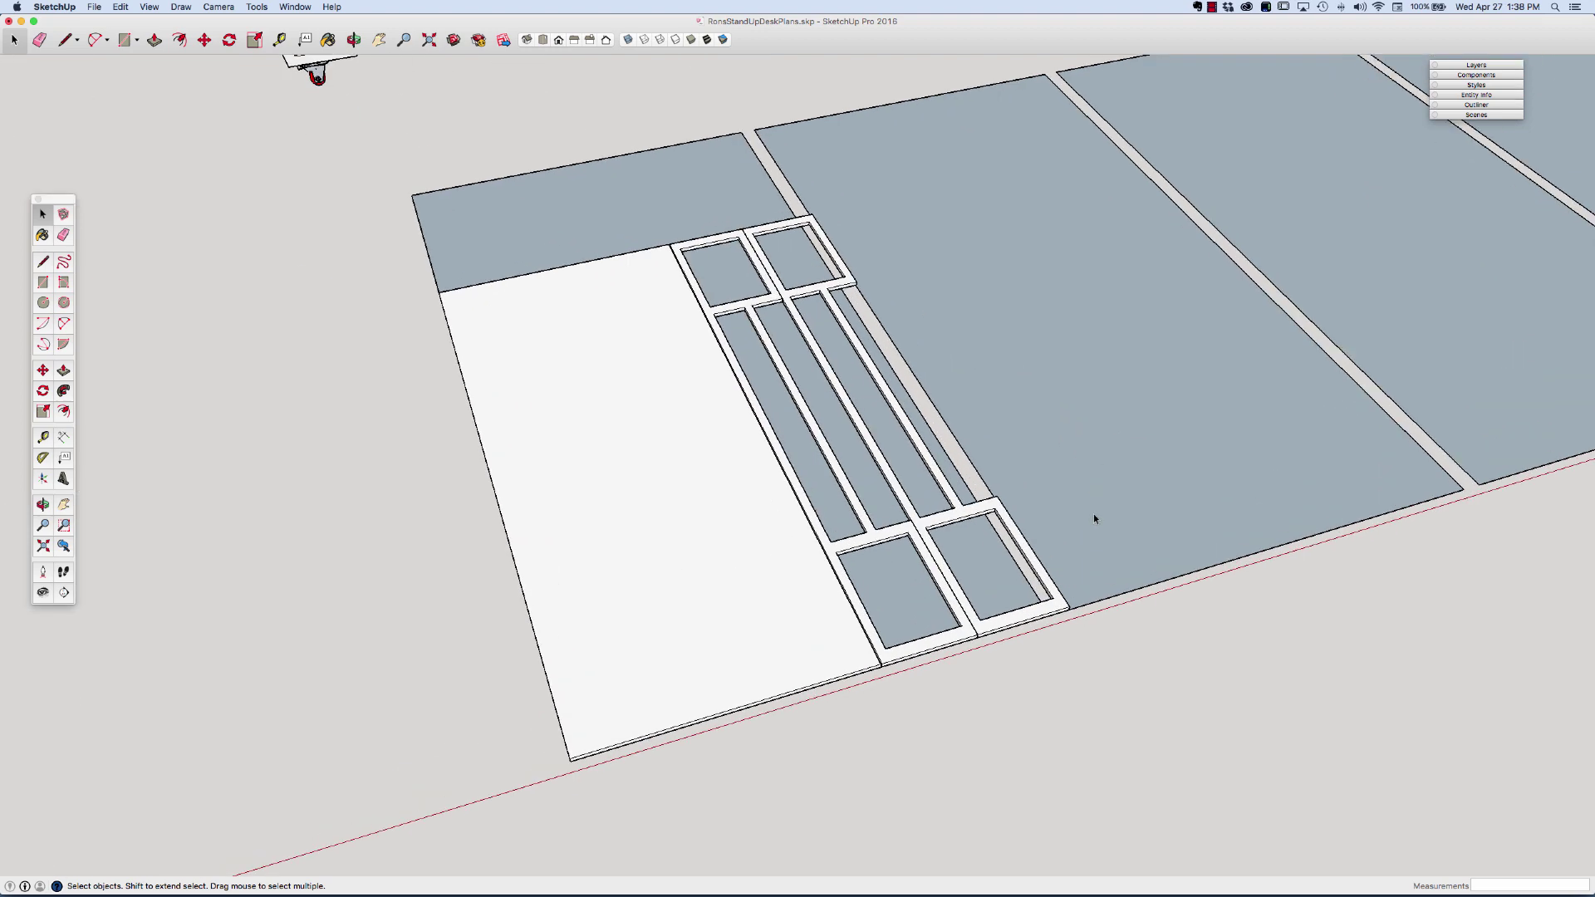
click(948, 579)
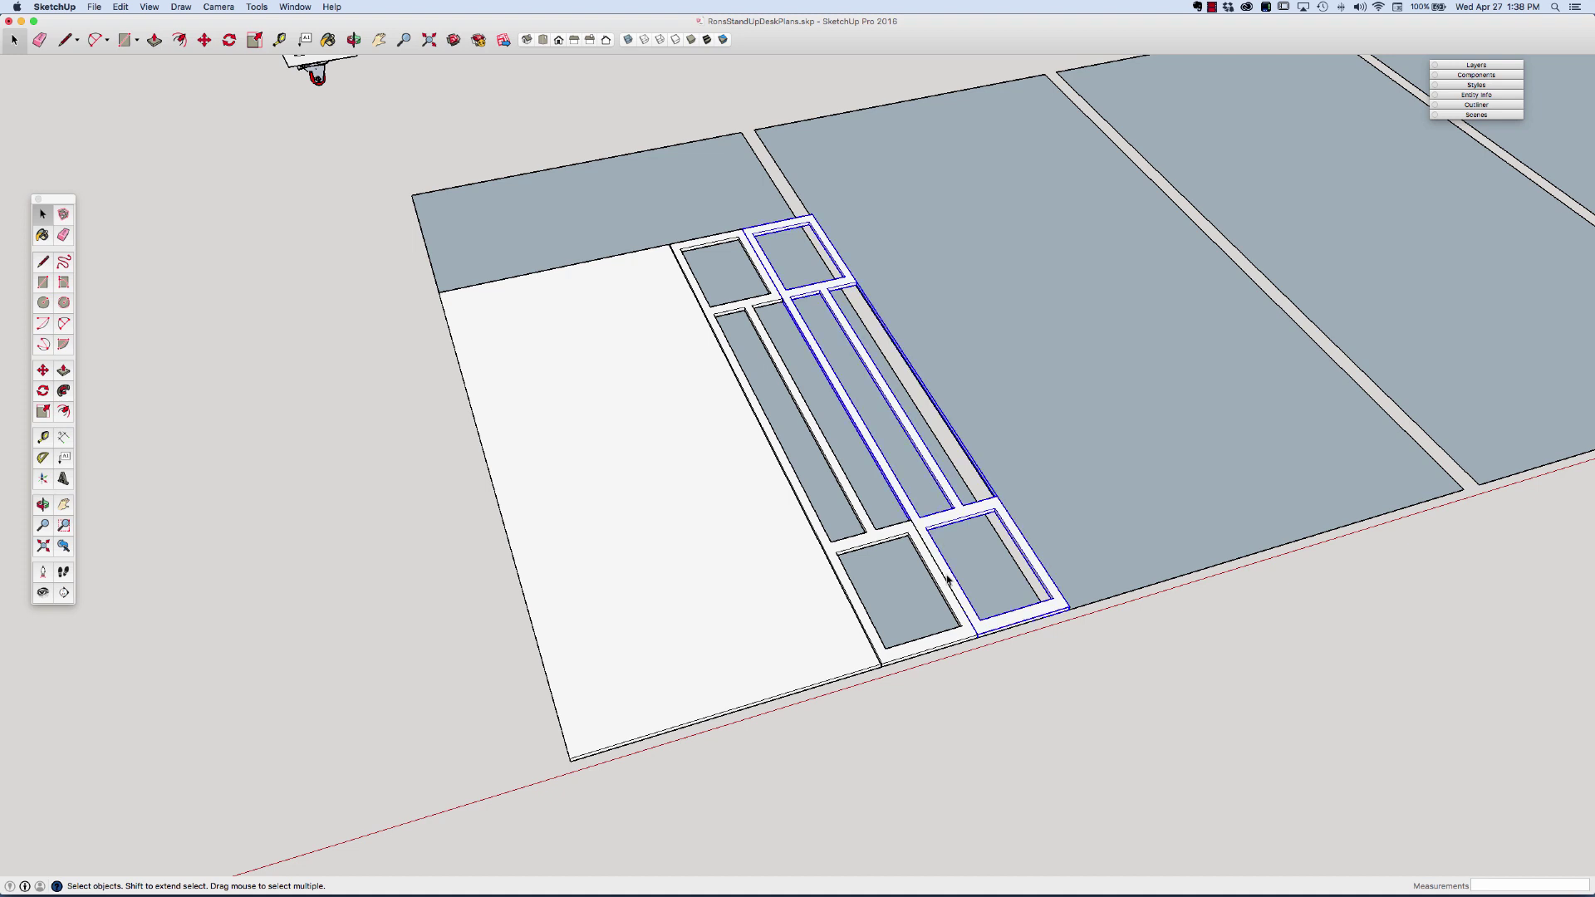
shift+click(950, 598)
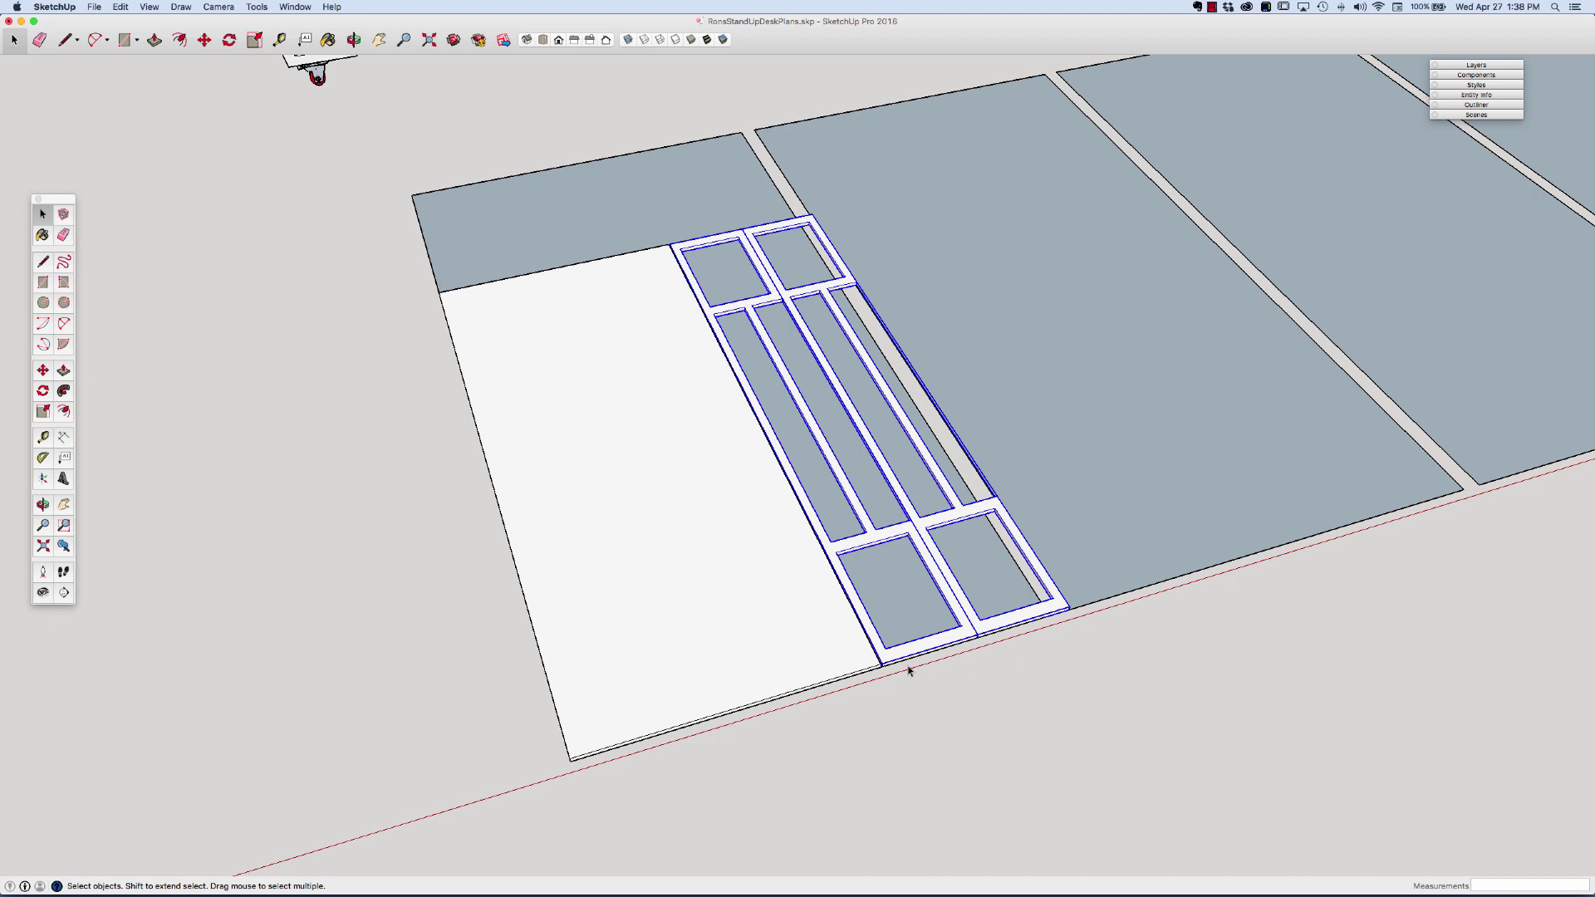
key(m)
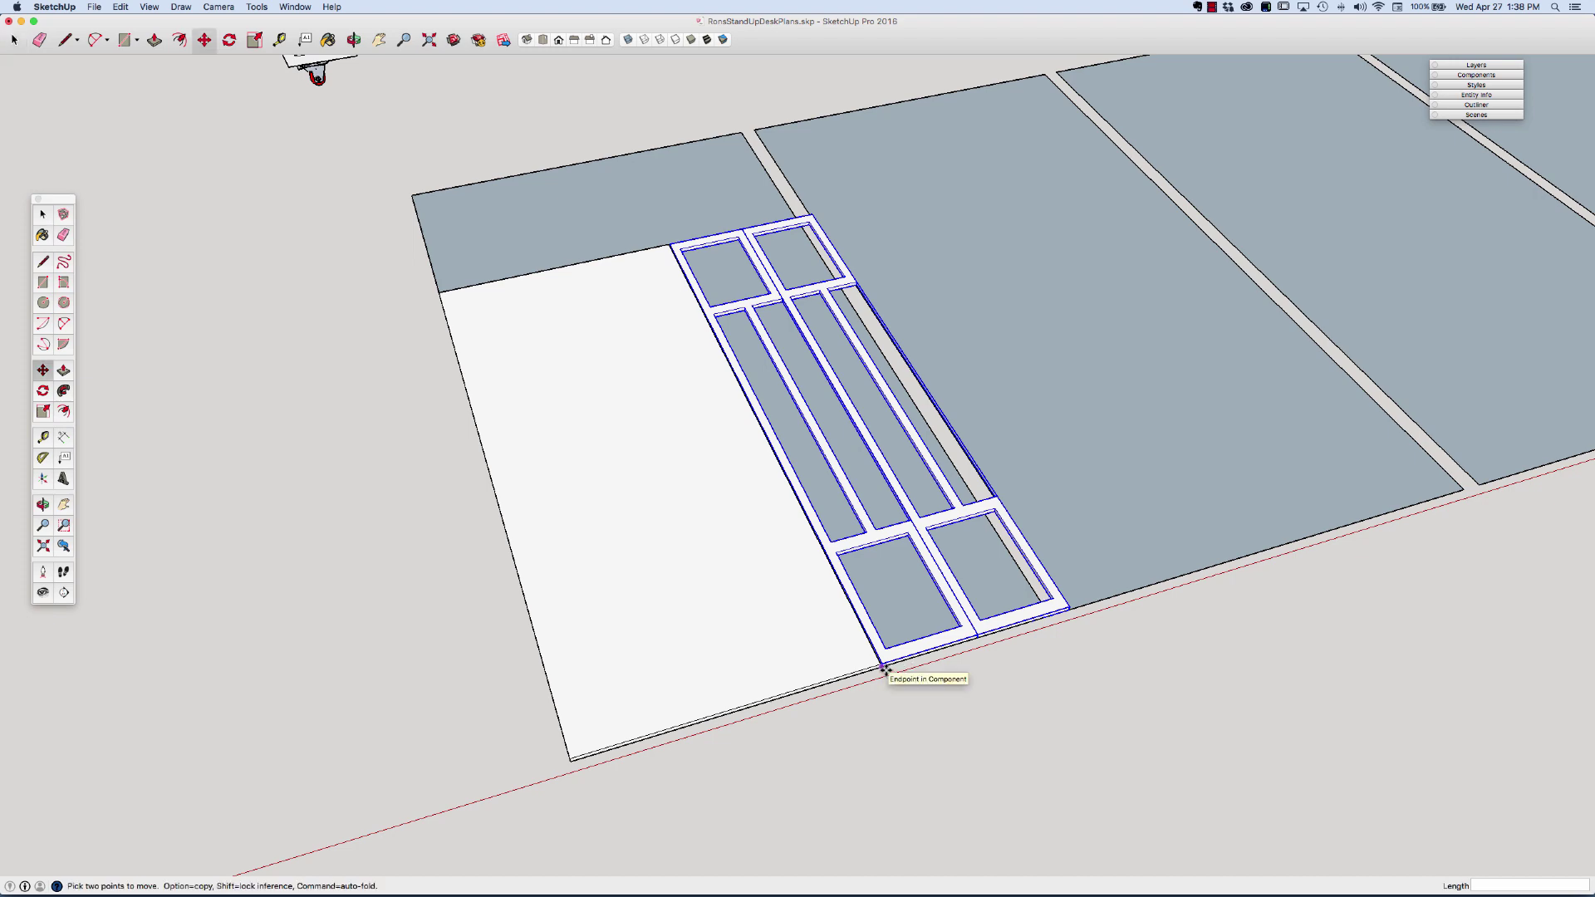
click(885, 670)
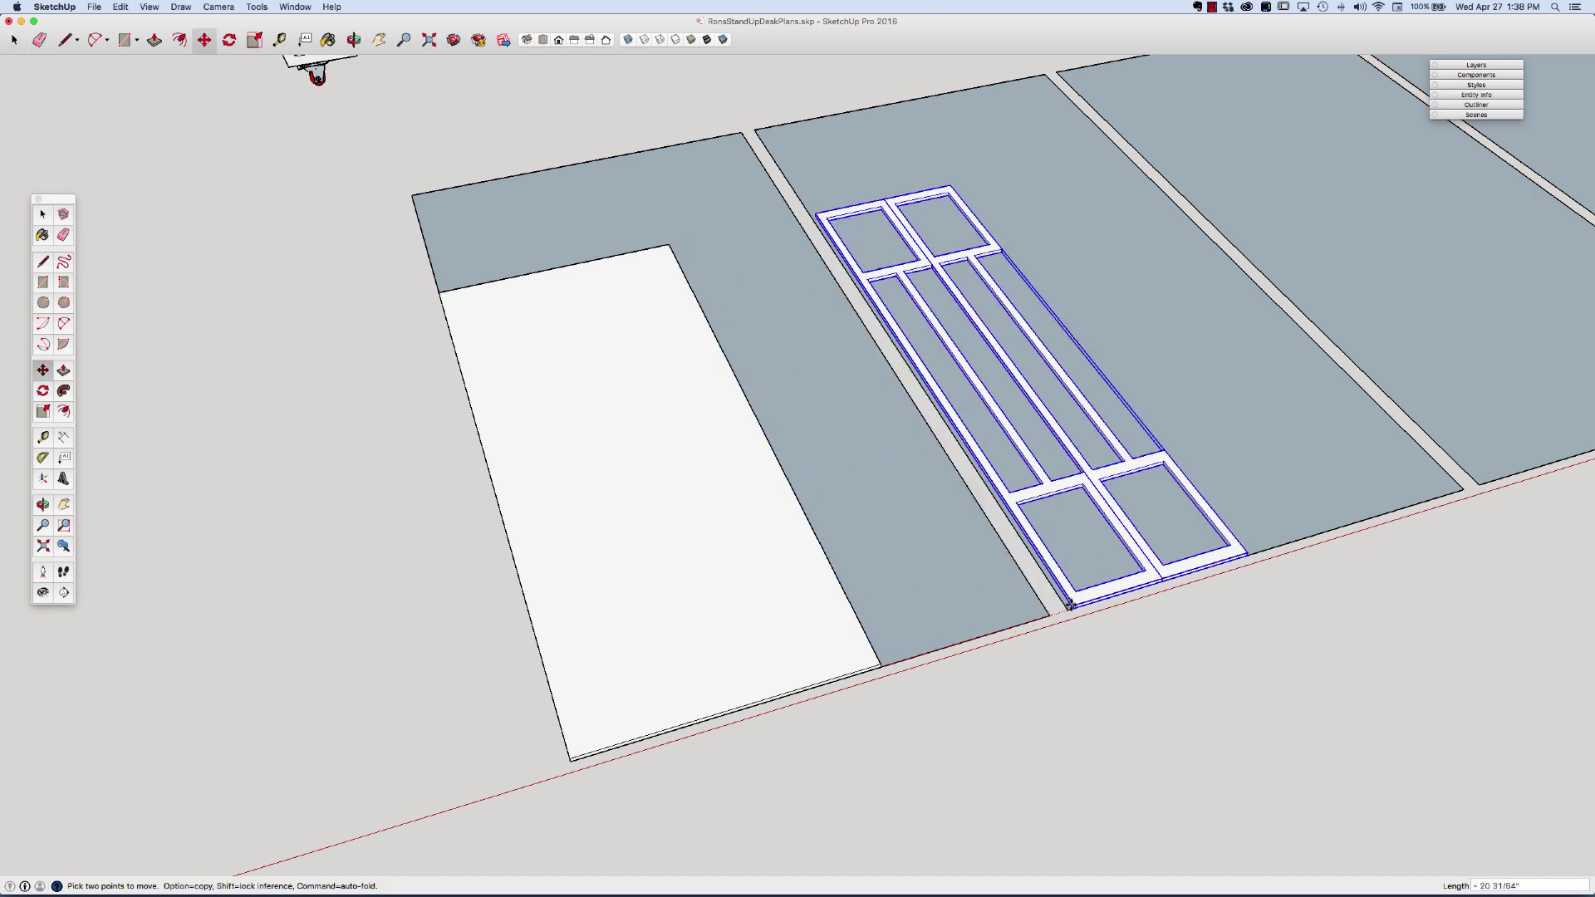
click(1068, 607)
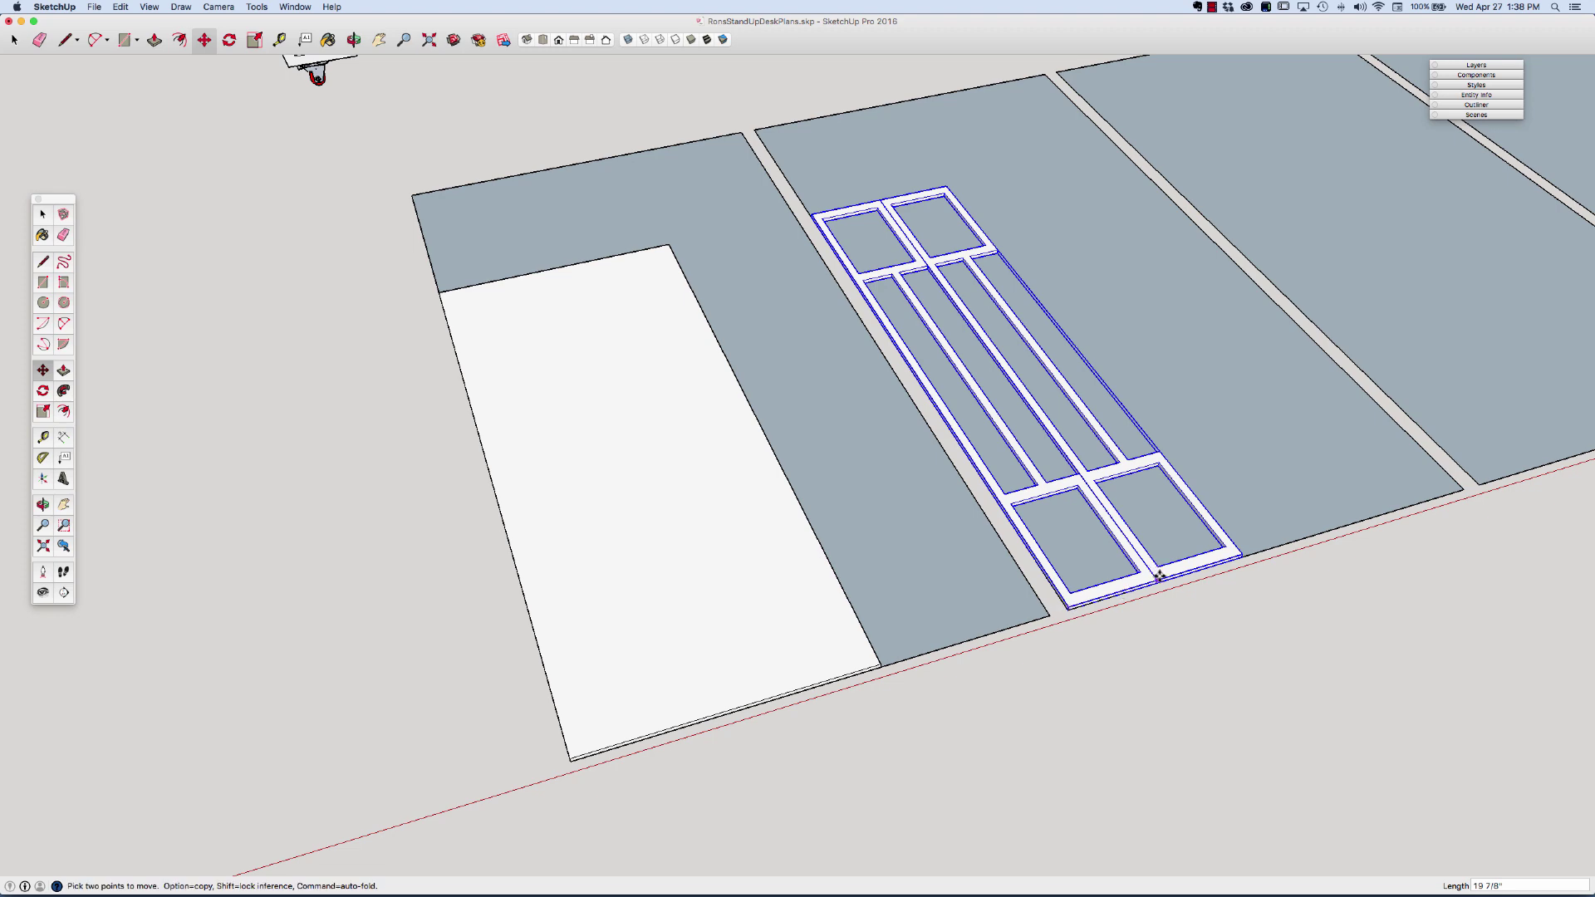
Shift only the outer frame on the second sheet 1/8" away from its neighbouring frame.
key(space)
click(1226, 546)
click(1179, 574)
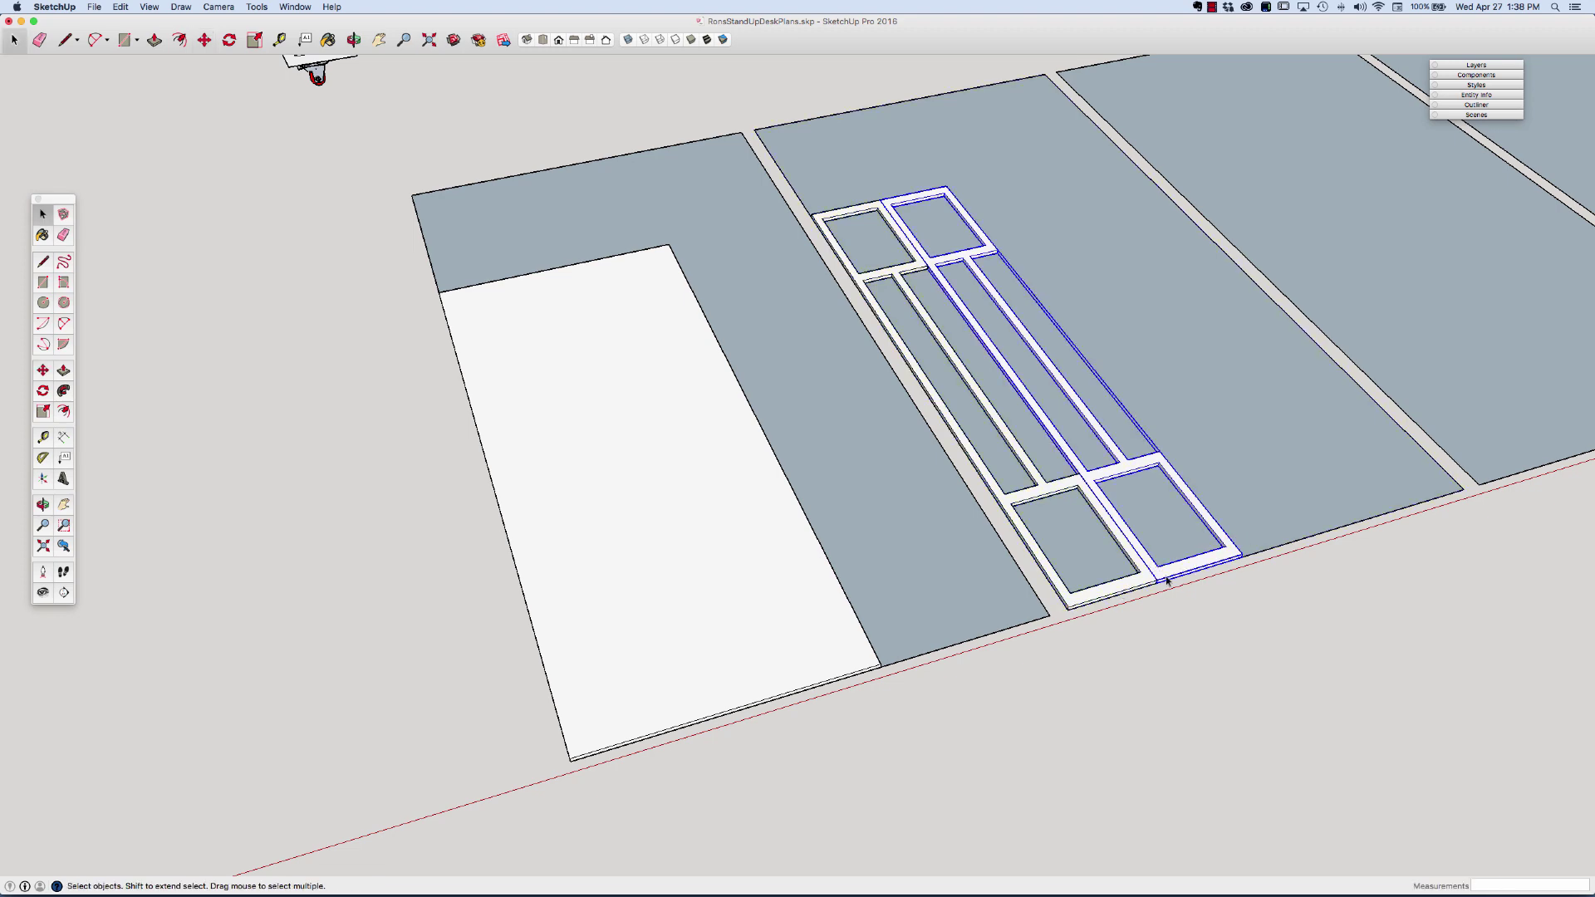
scroll(1161, 575, up, 3)
scroll(1161, 575, up, 2)
key(m)
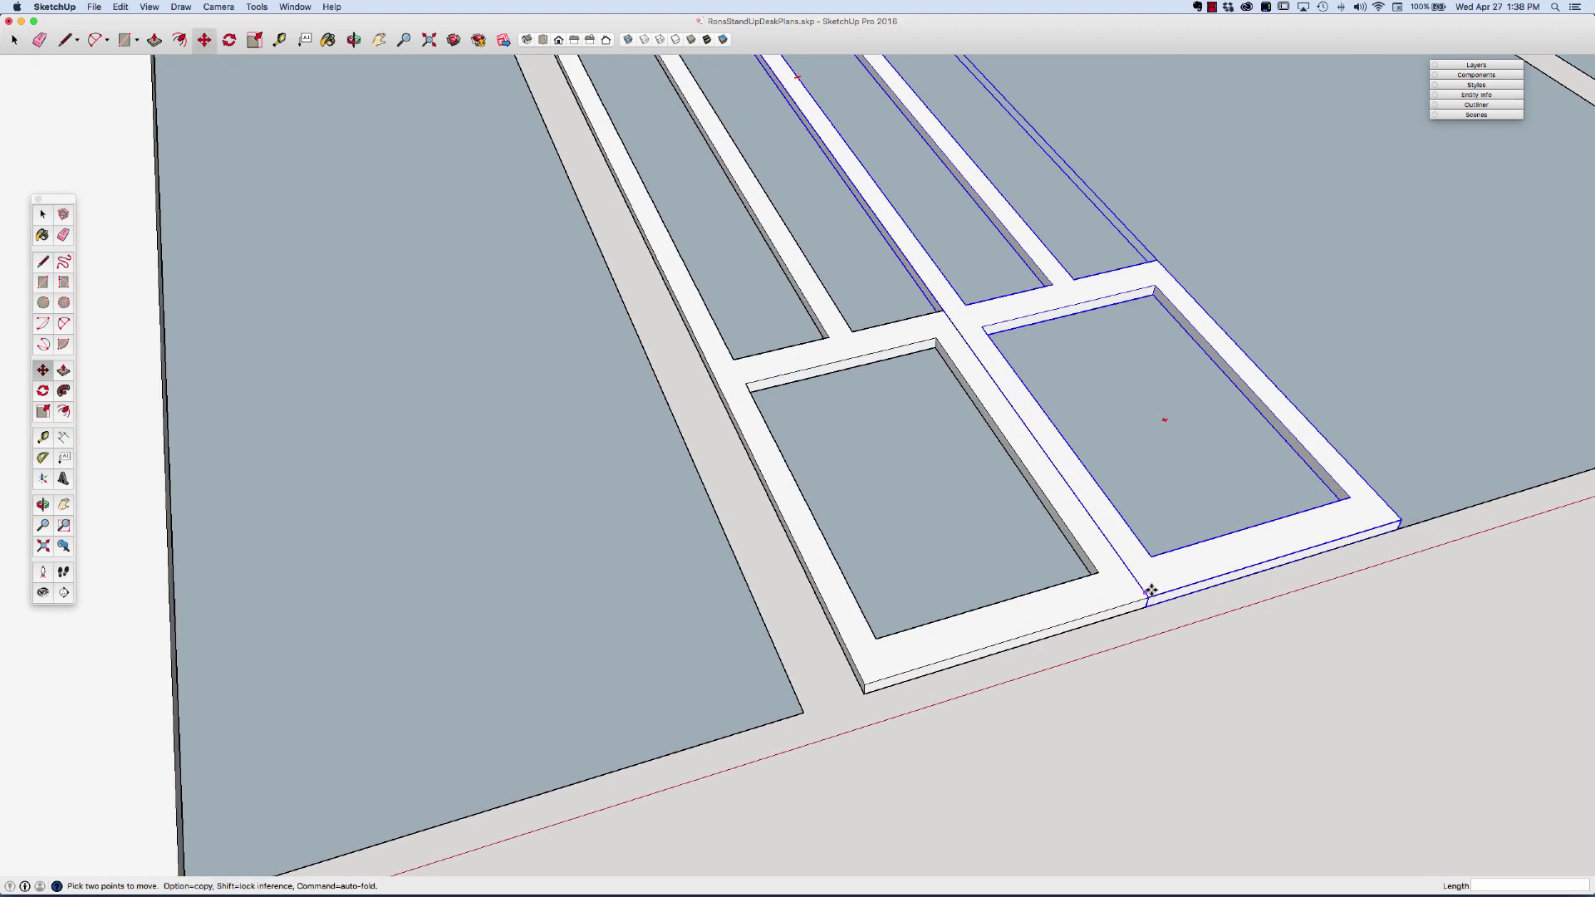
click(1150, 593)
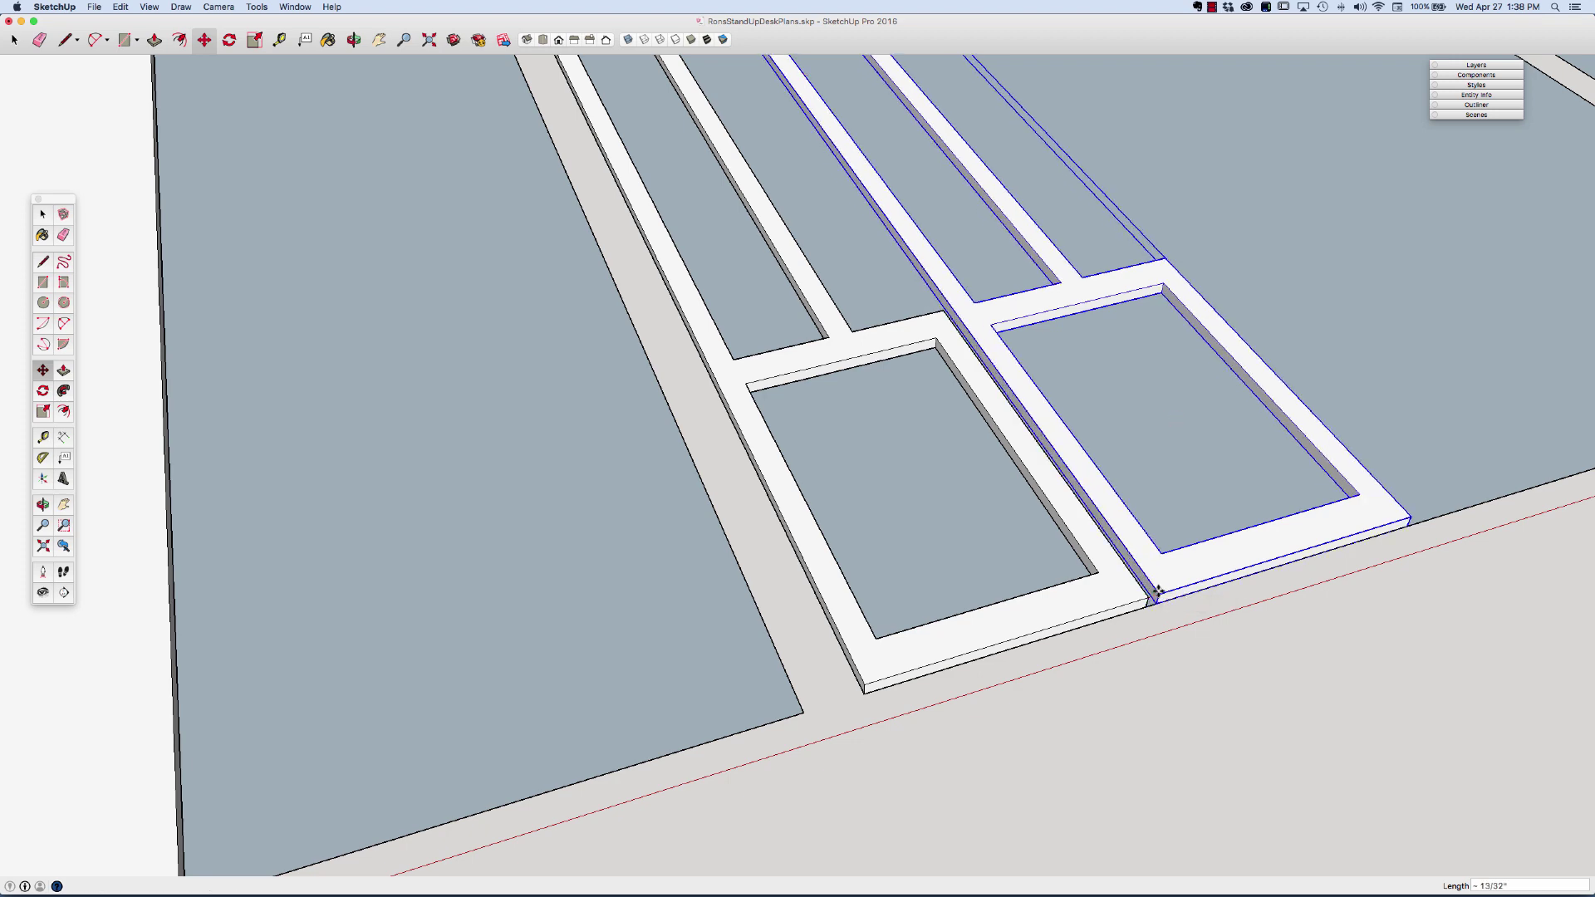
text(1/8)
key(Return)
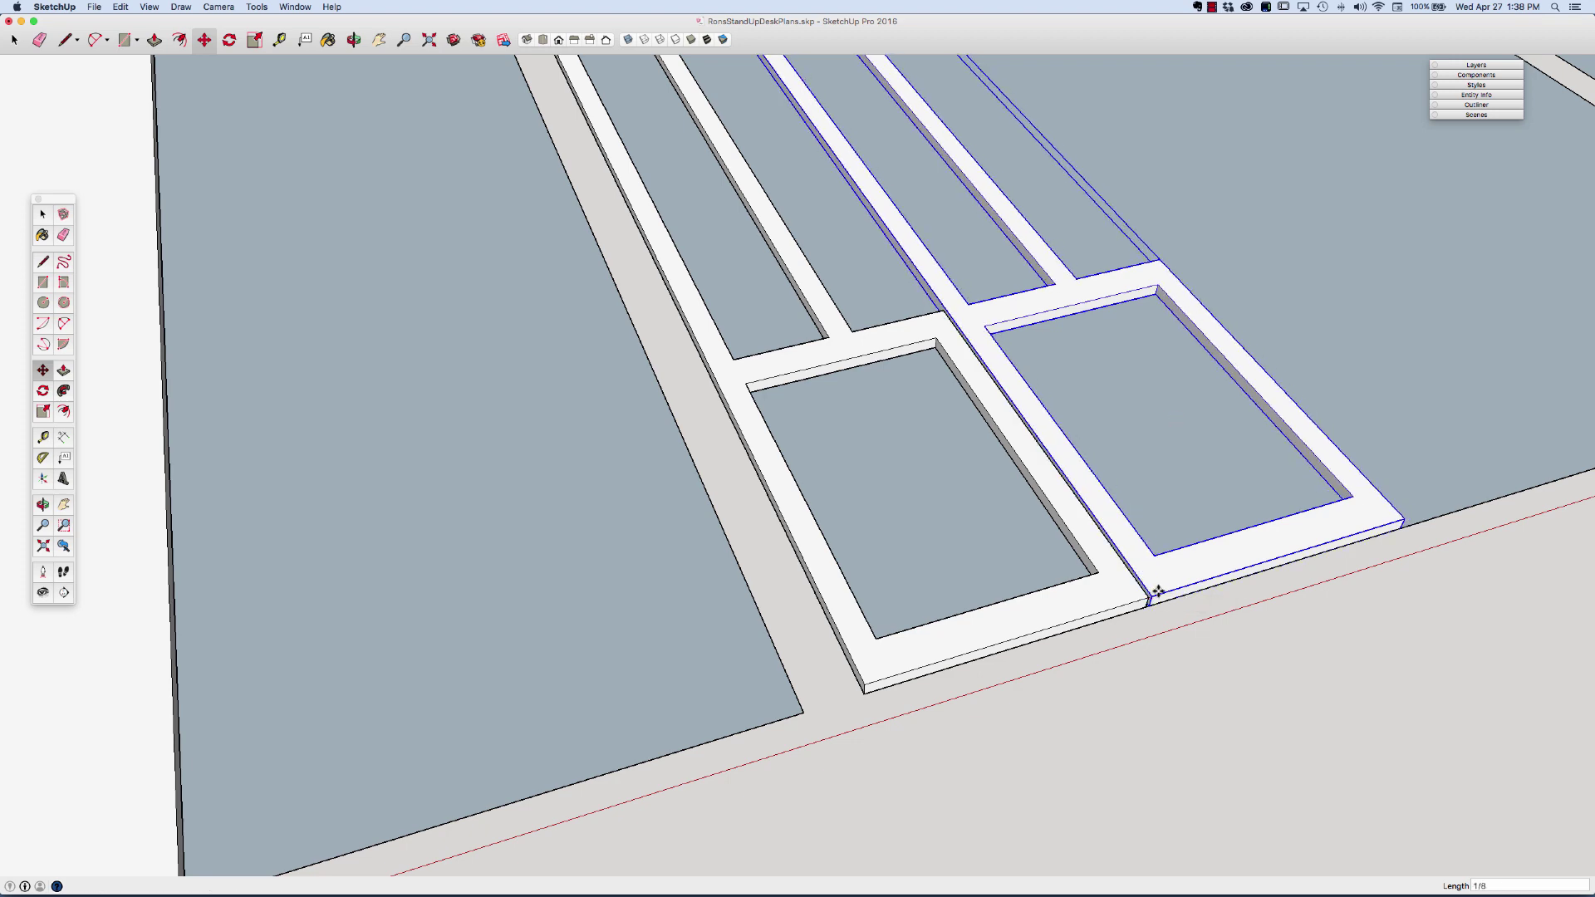
key(space)
Delete the bottom panel of the exploded top assembly's end bay nearest the pedestals, and undo that deletion.
scroll(1158, 591, down, 8)
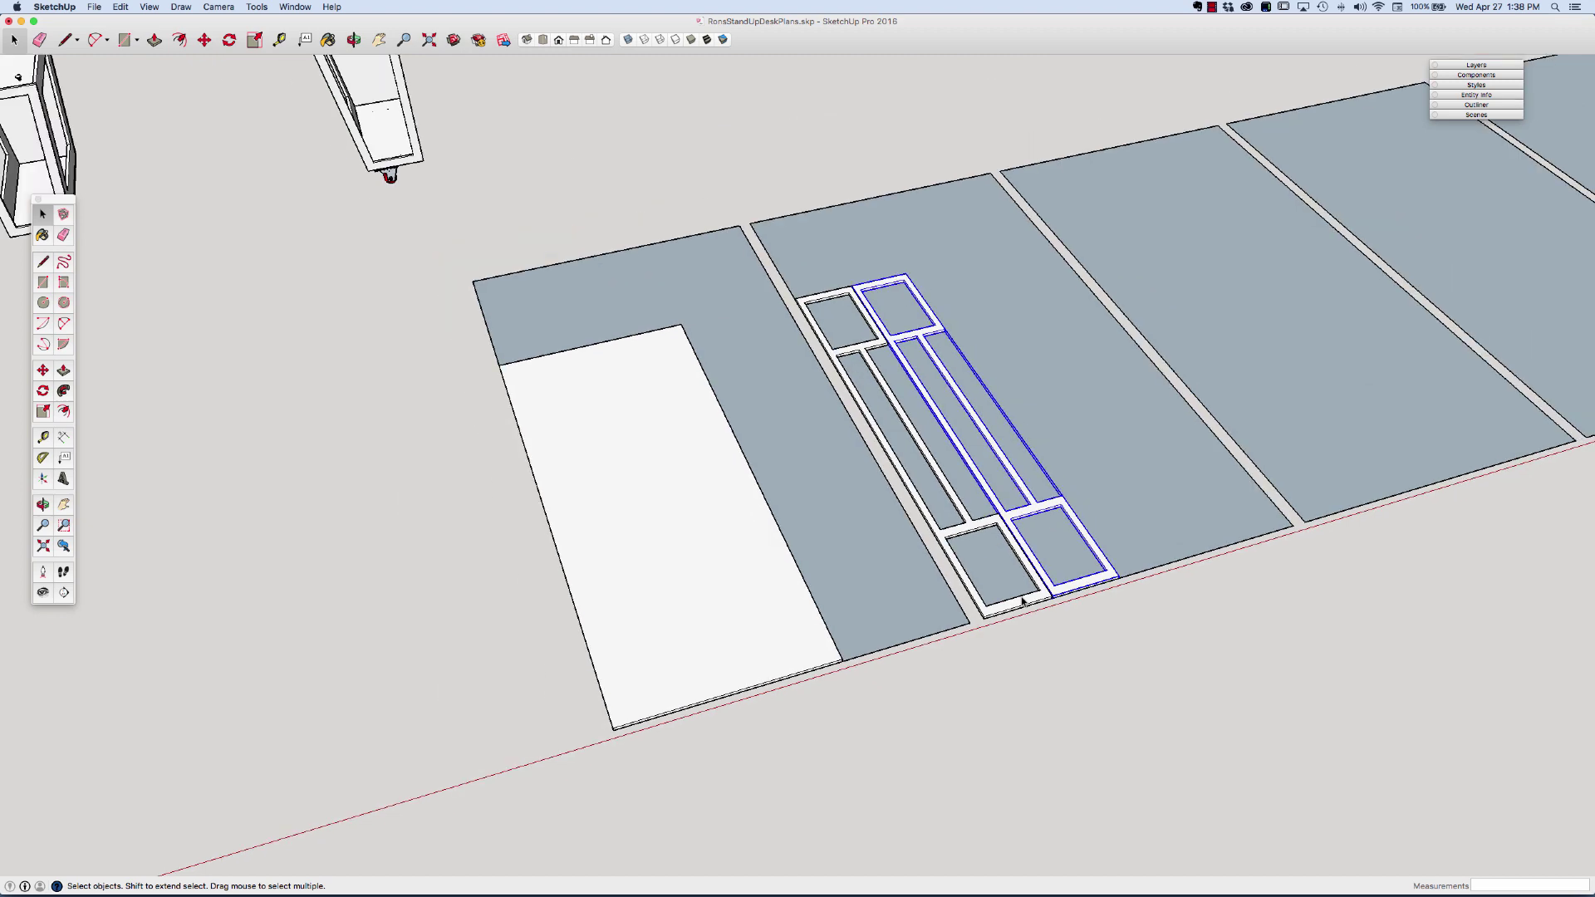
scroll(1021, 600, down, 3)
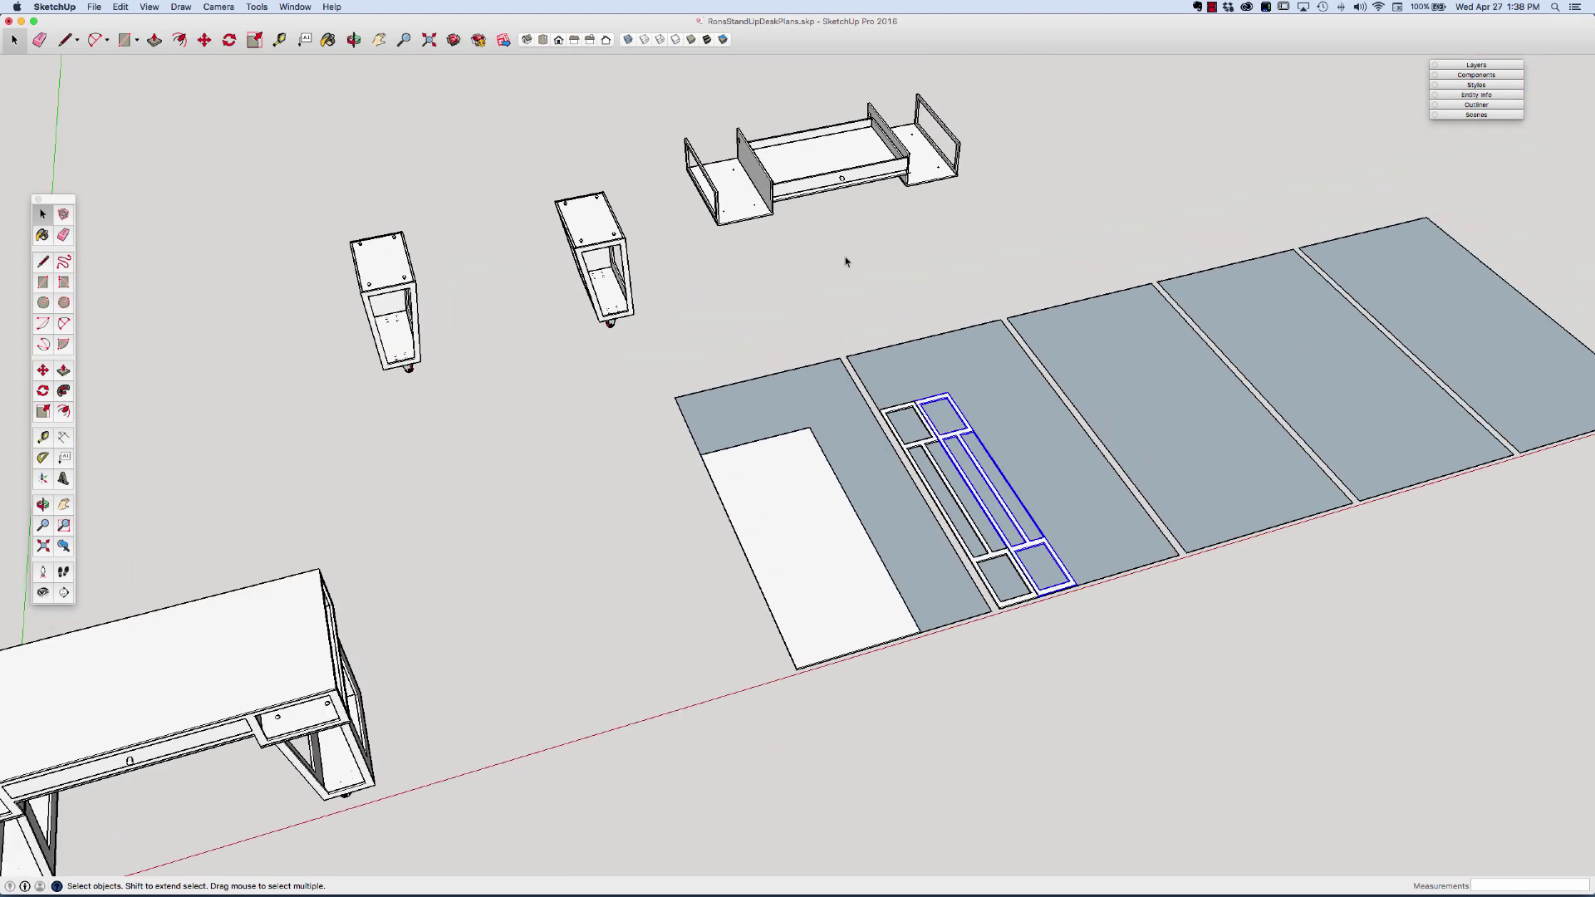
click(845, 262)
scroll(745, 218, up, 3)
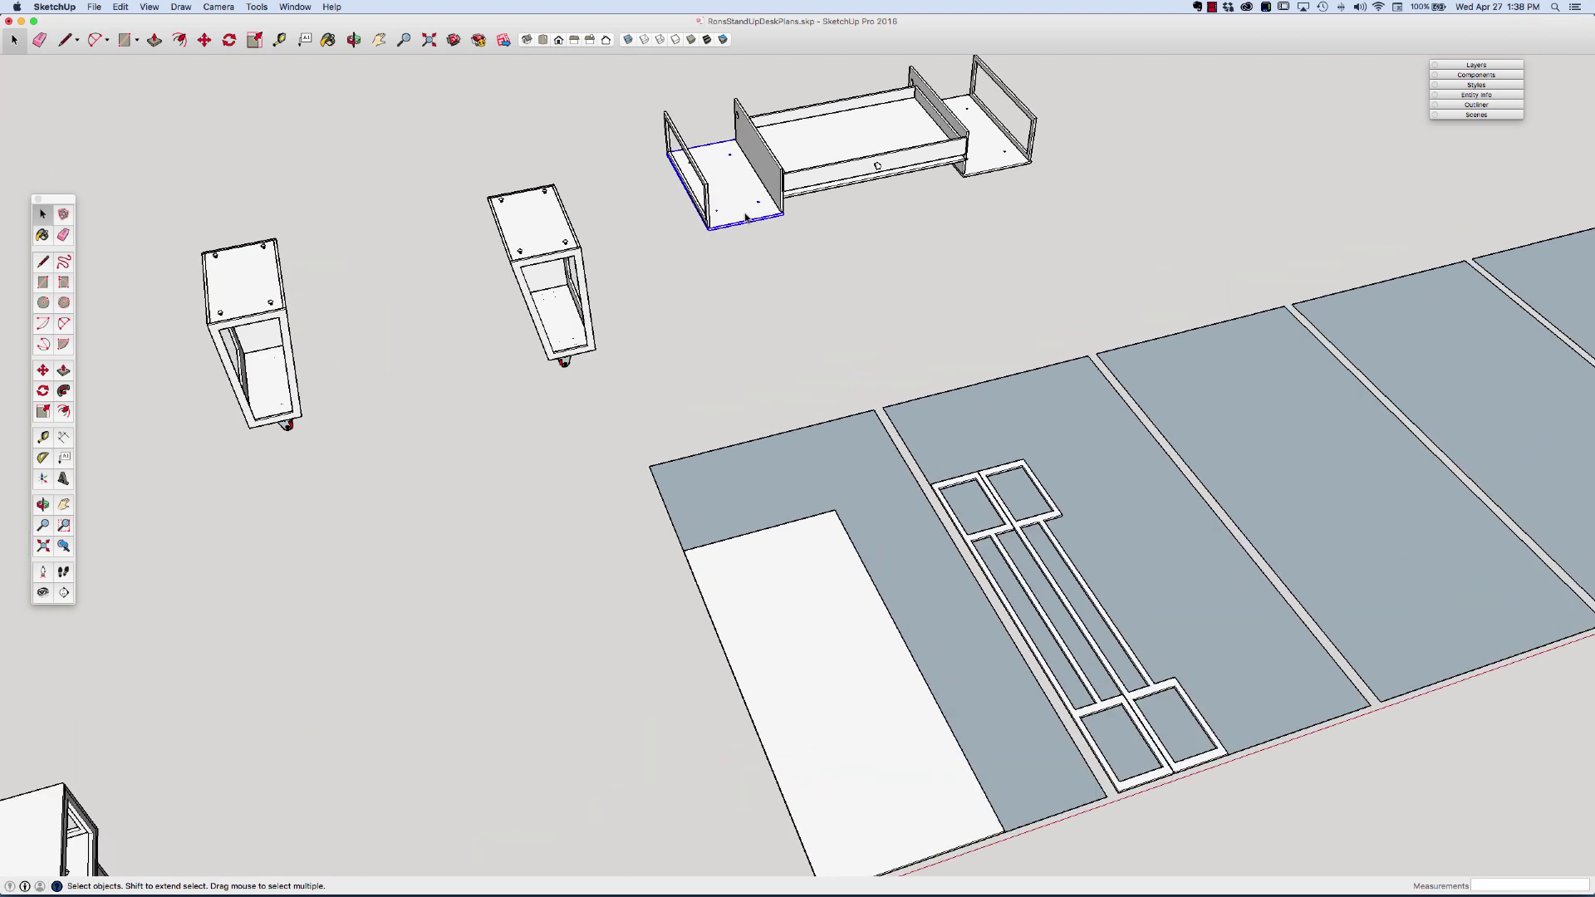
key(Delete)
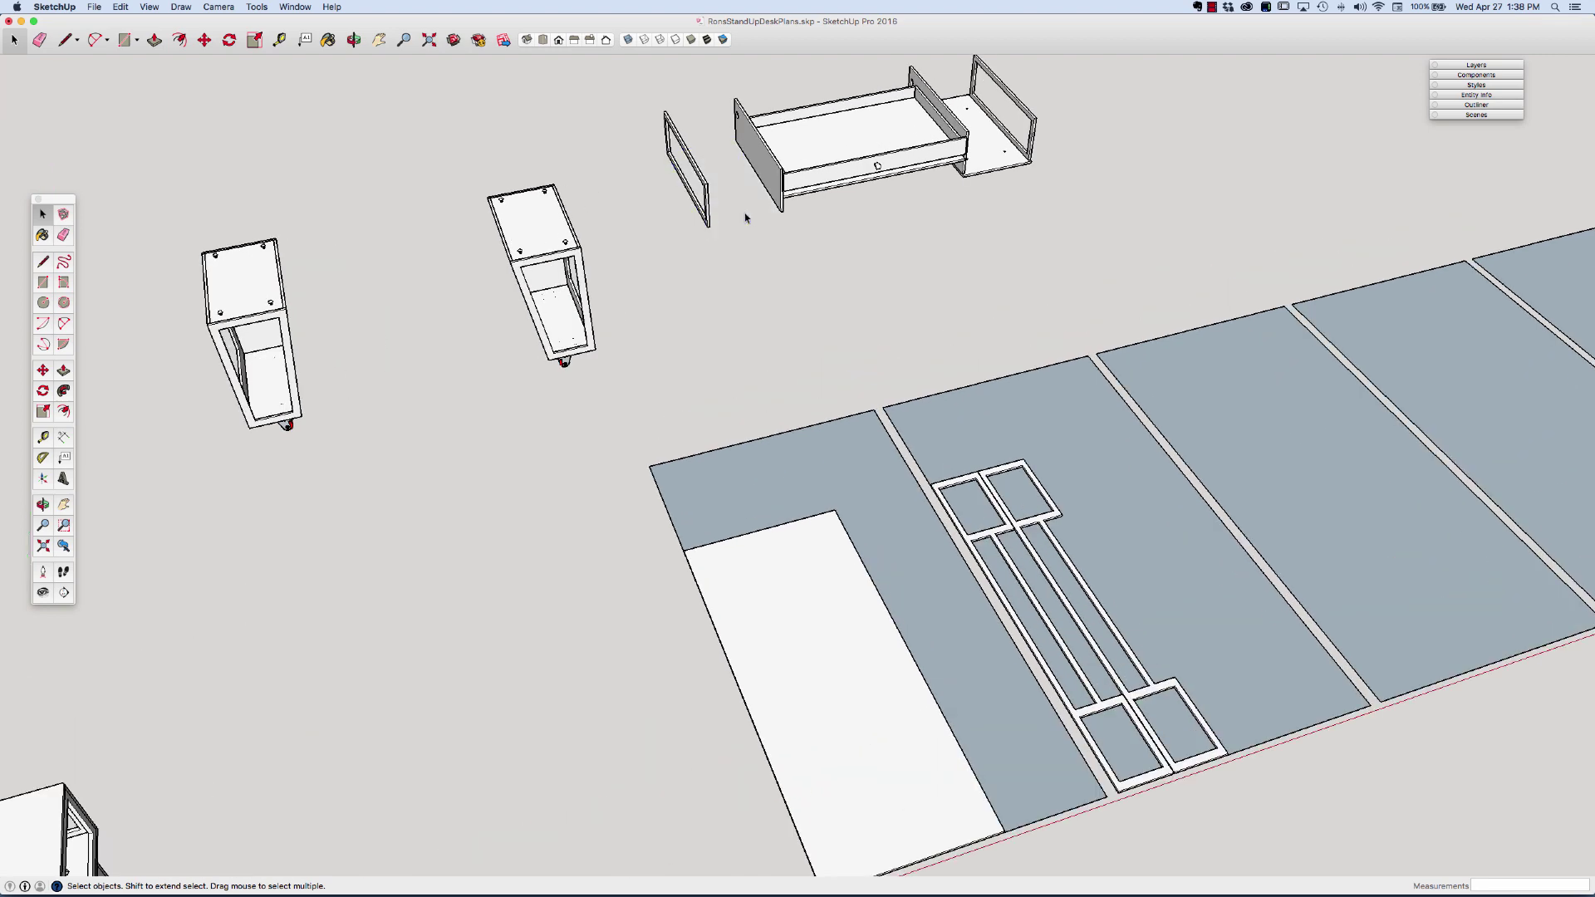
key(super+z)
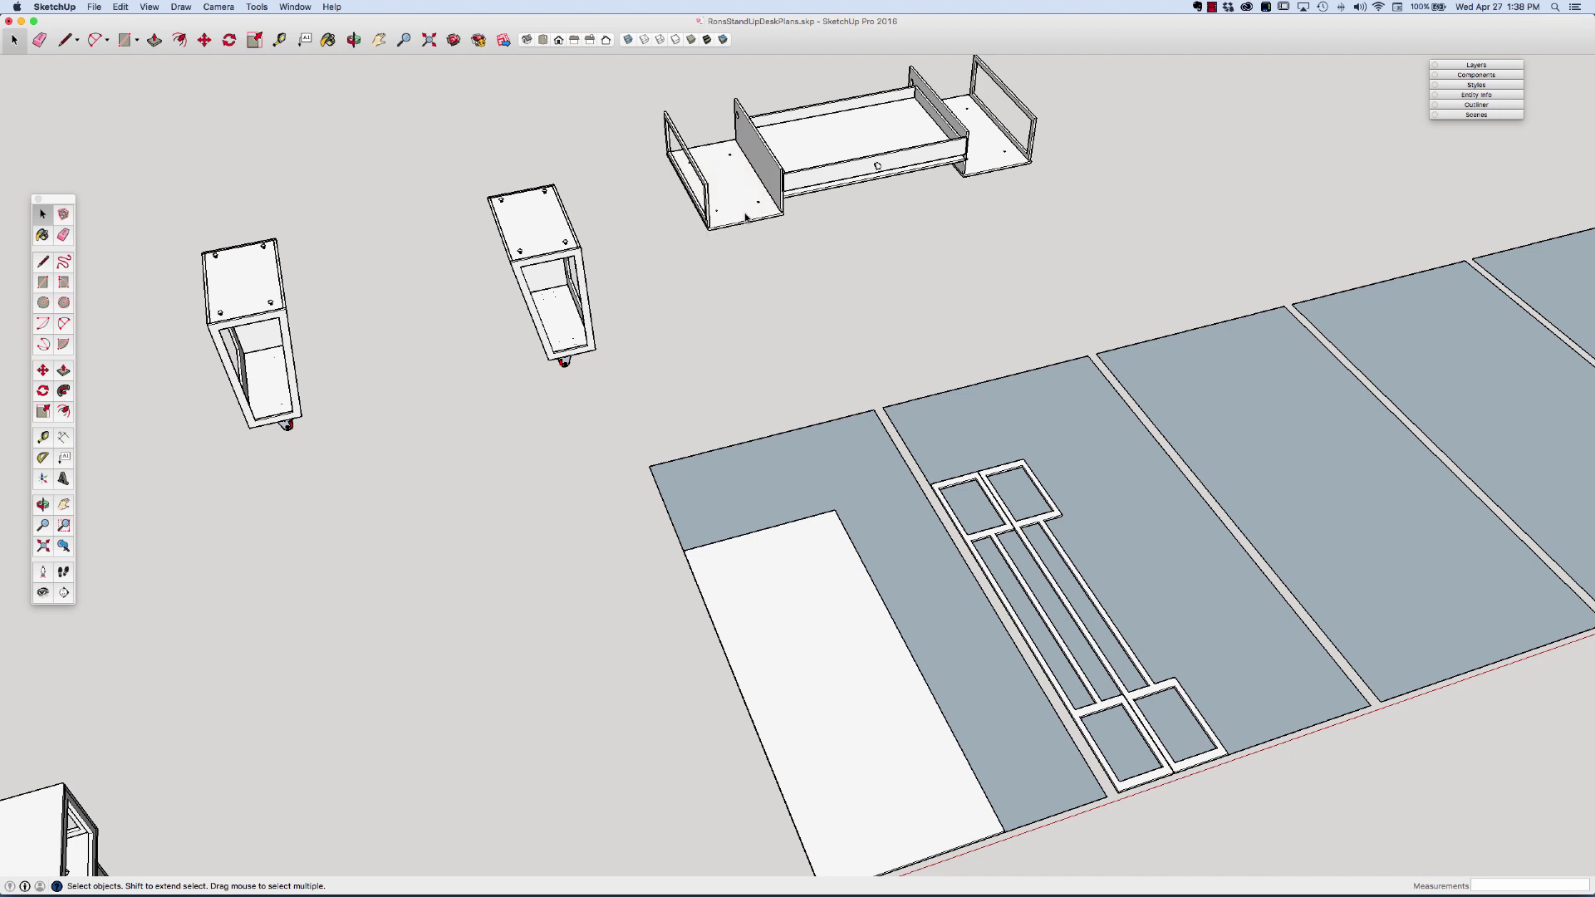
Move the bottom panel of the end bay nearest the pedestals about 42" out of the exploded top assembly.
key(m)
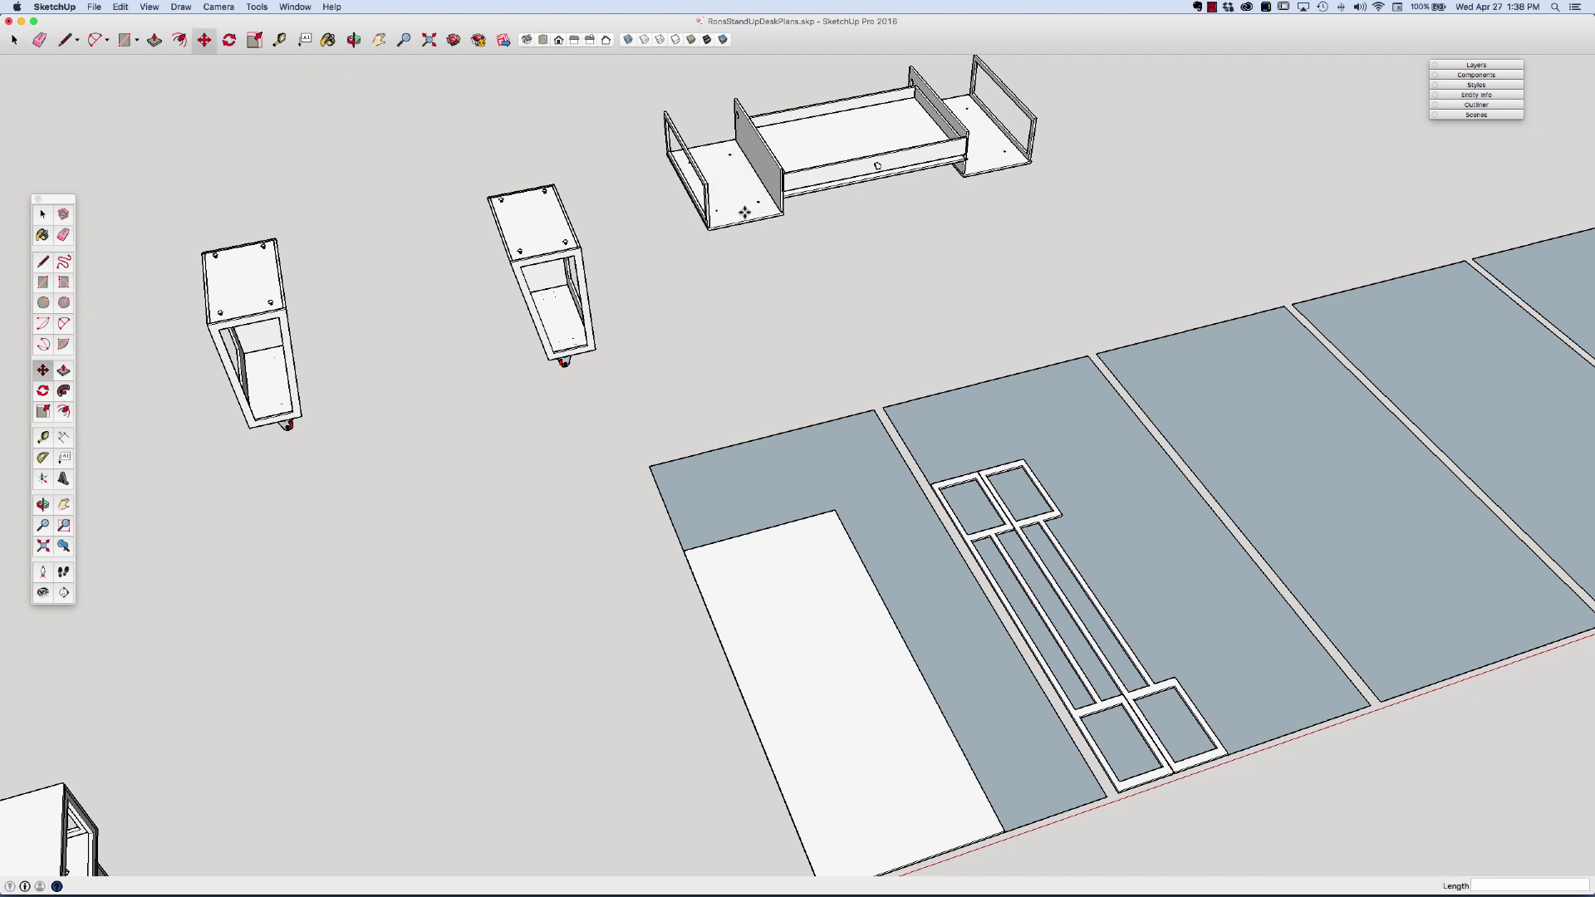
key(q)
click(722, 181)
key(Escape)
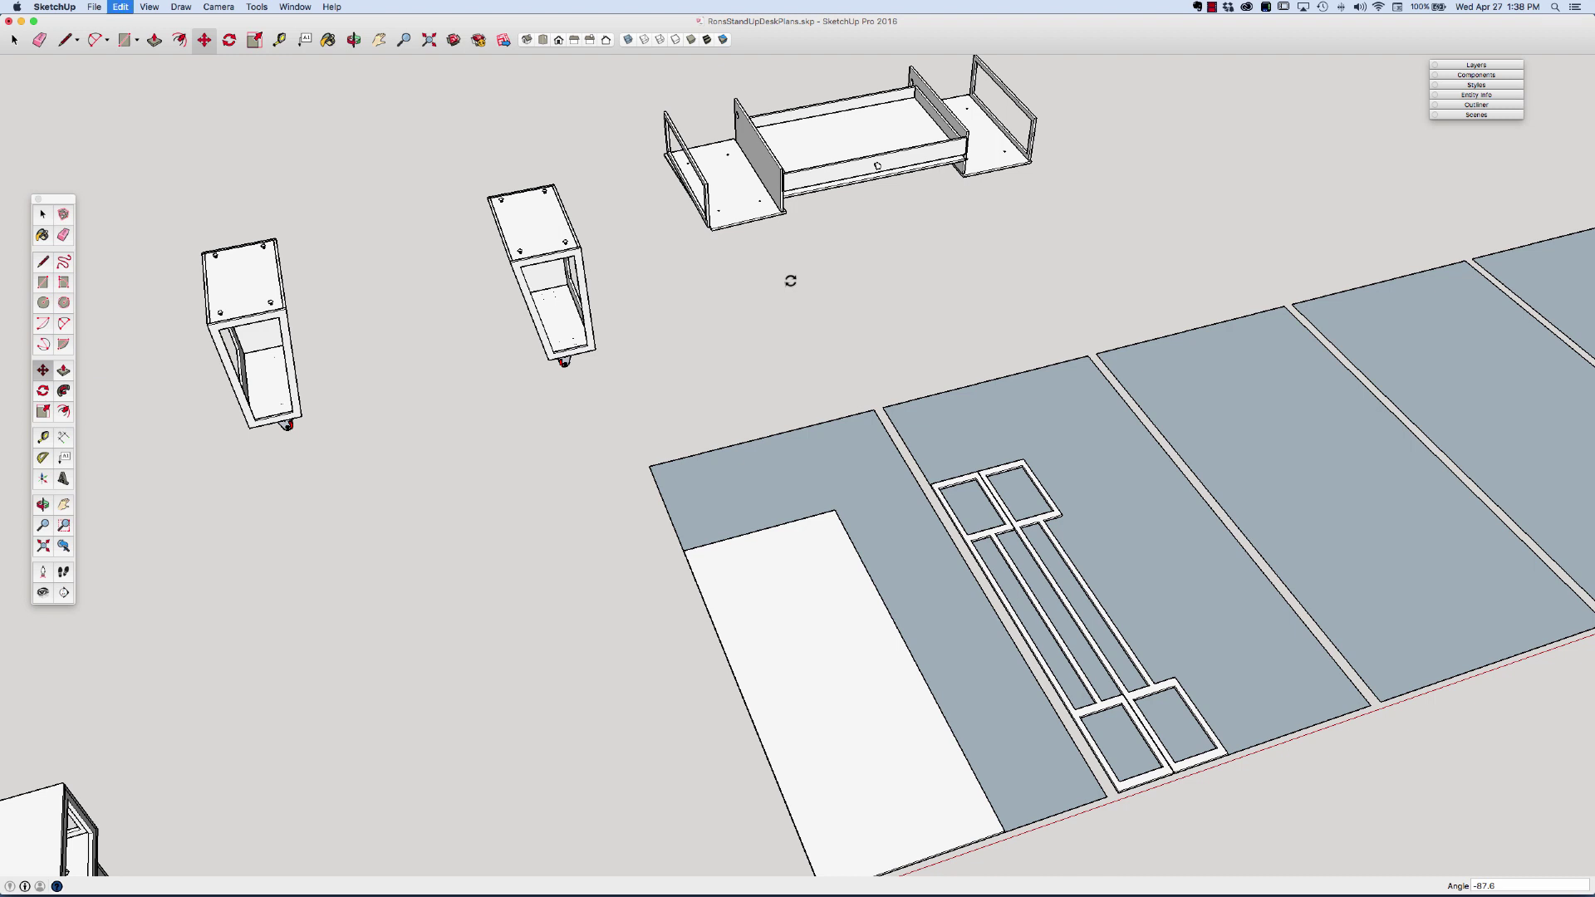
click(730, 221)
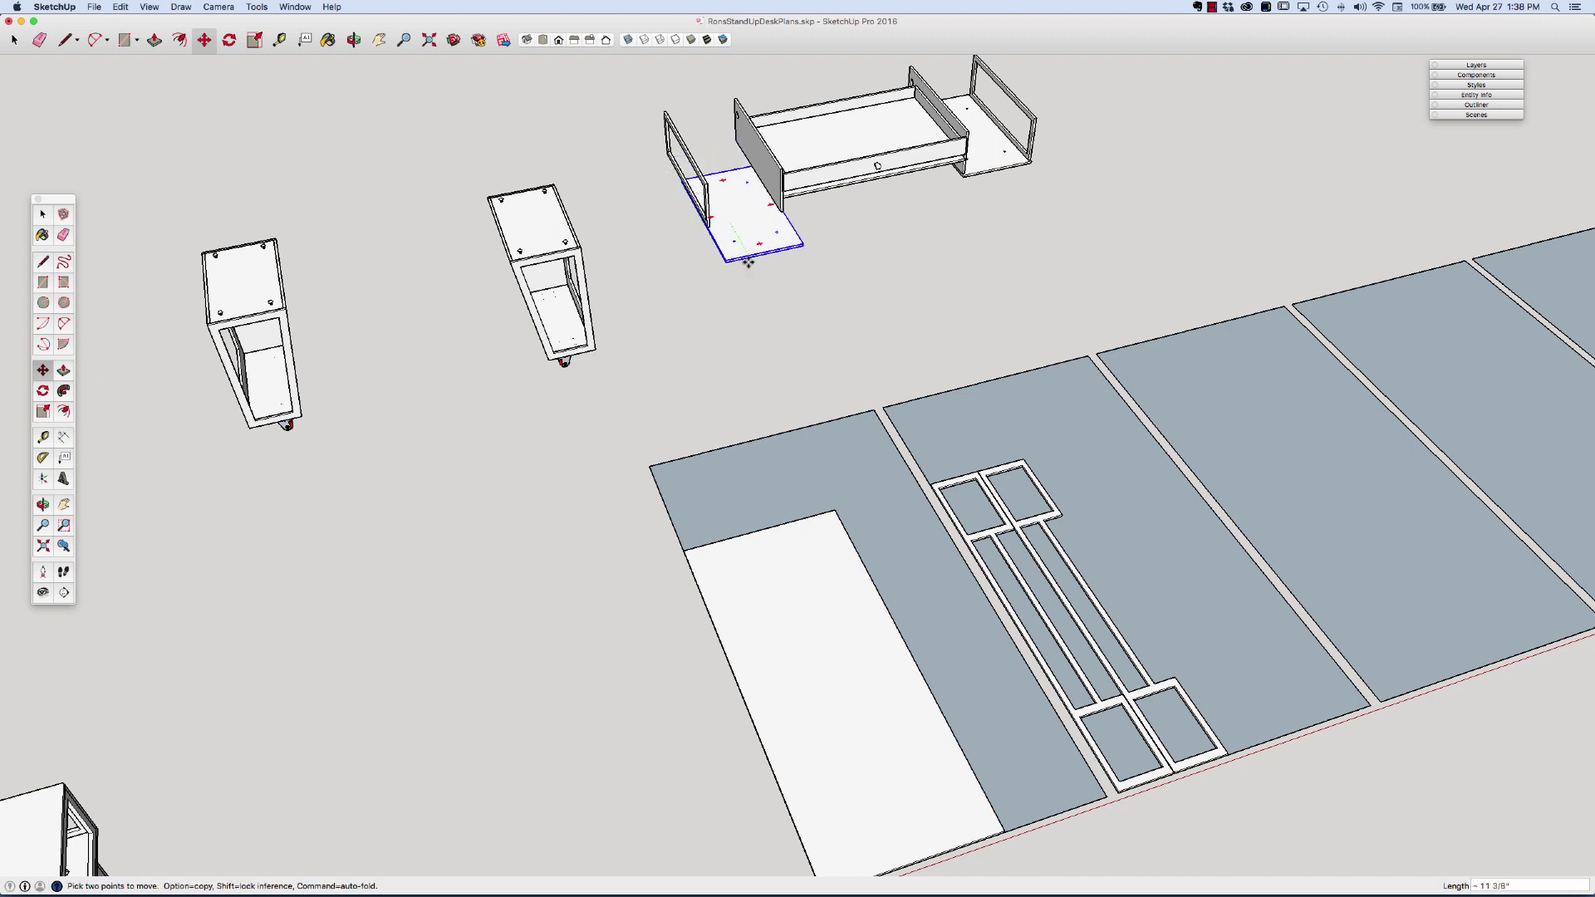
click(812, 353)
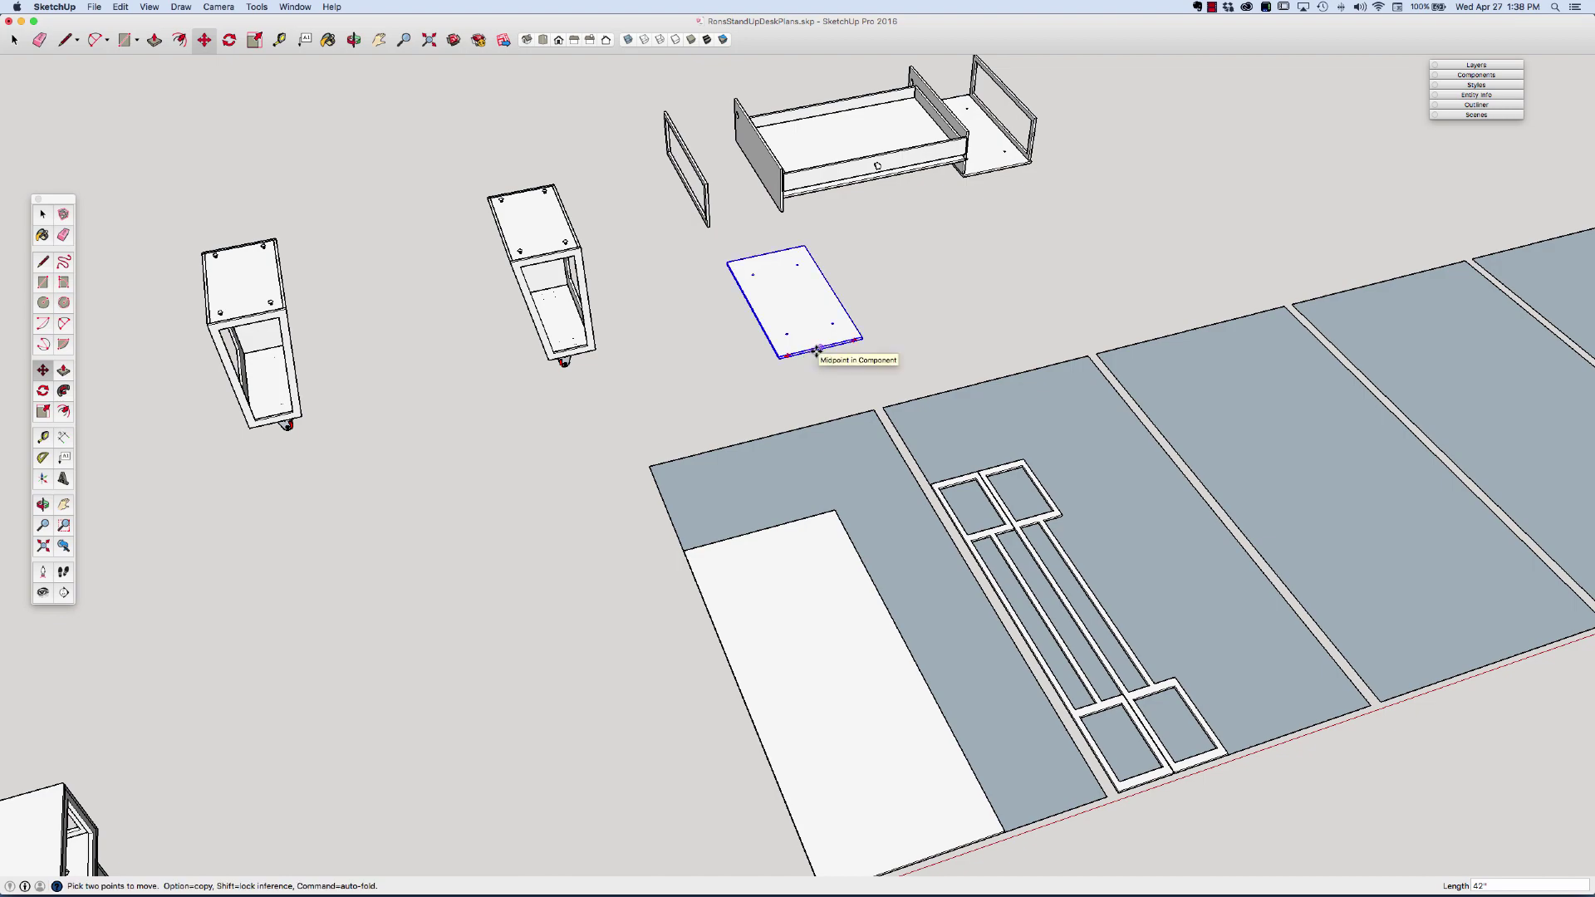
Examine the pulled-out bottom panel and the opened top assembly from below and from above.
middle_drag(816, 350, 775, 251)
scroll(799, 264, up, 5)
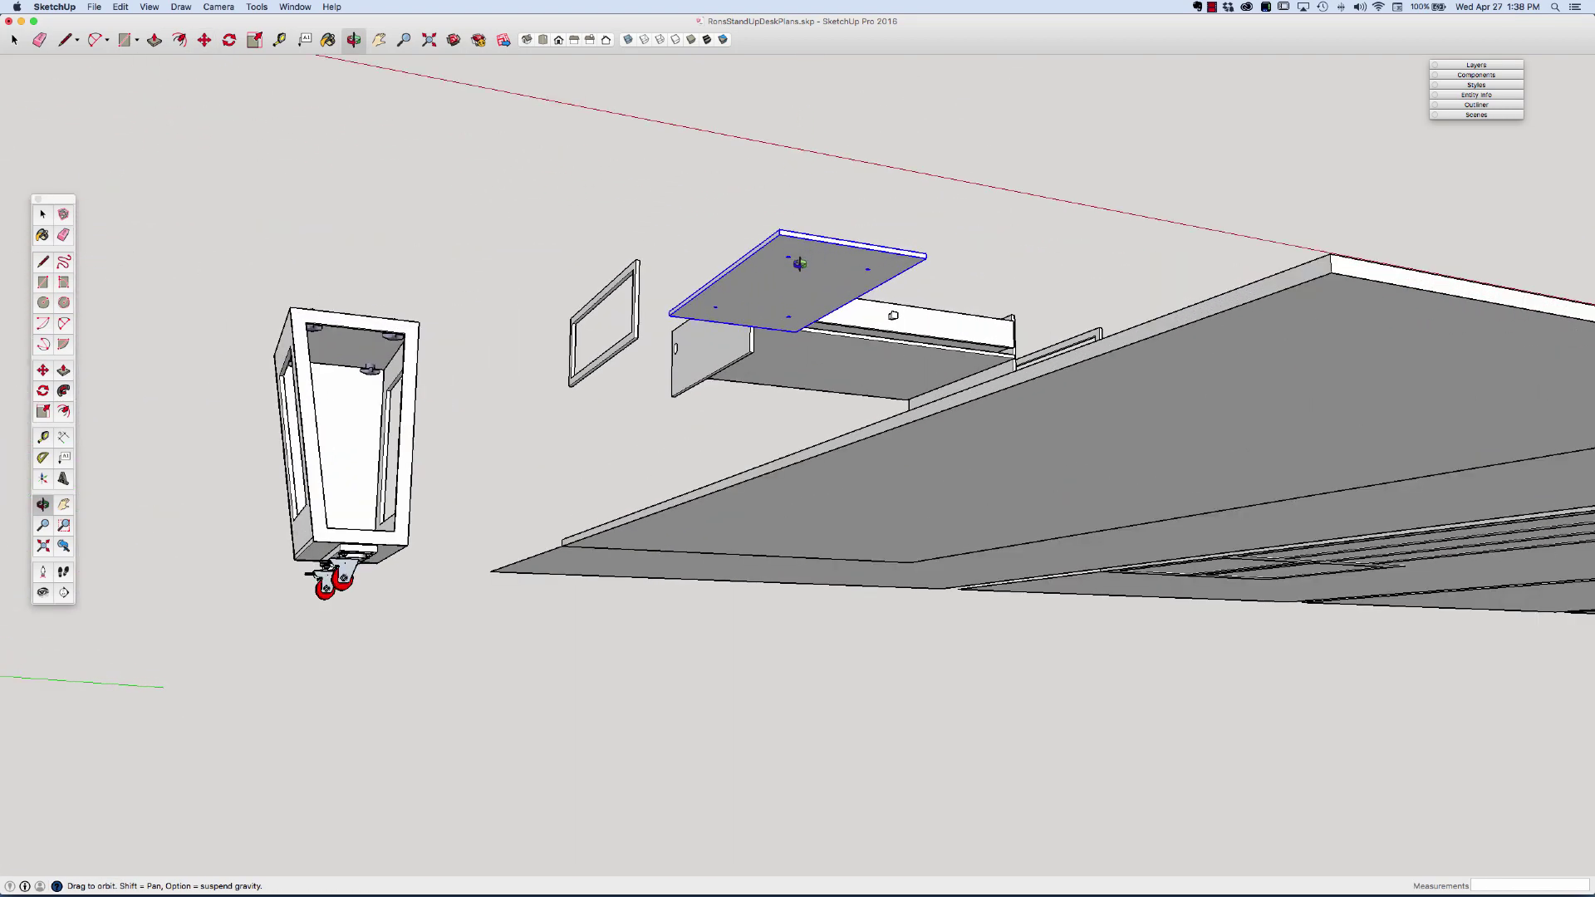
scroll(812, 290, down, 5)
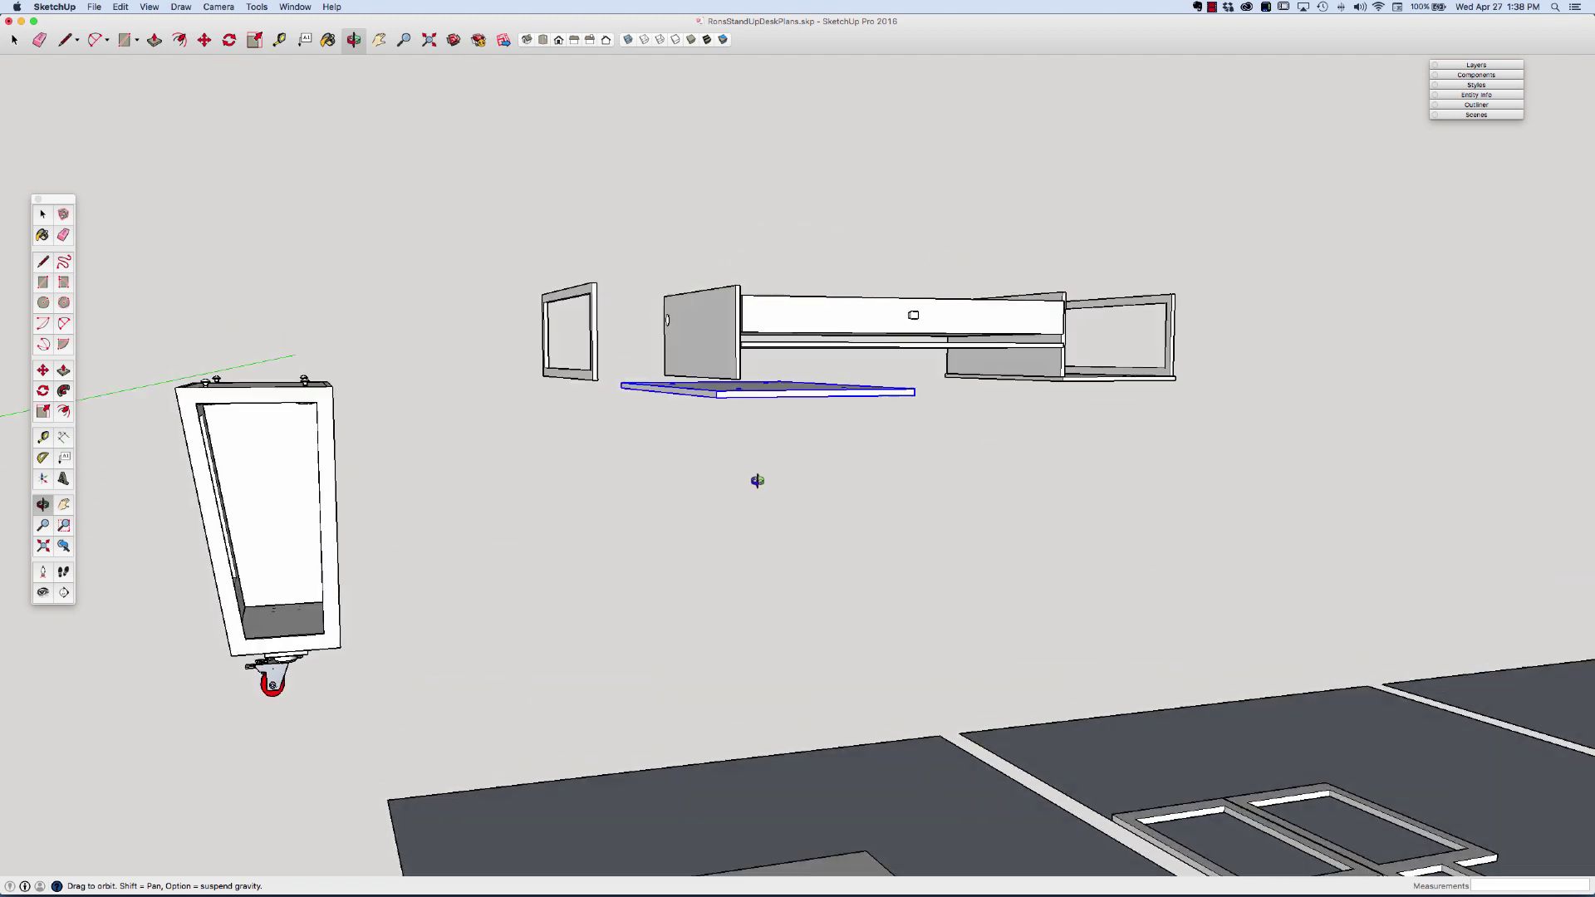
middle_drag(755, 477, 730, 559)
scroll(719, 481, down, 3)
scroll(719, 483, down, 2)
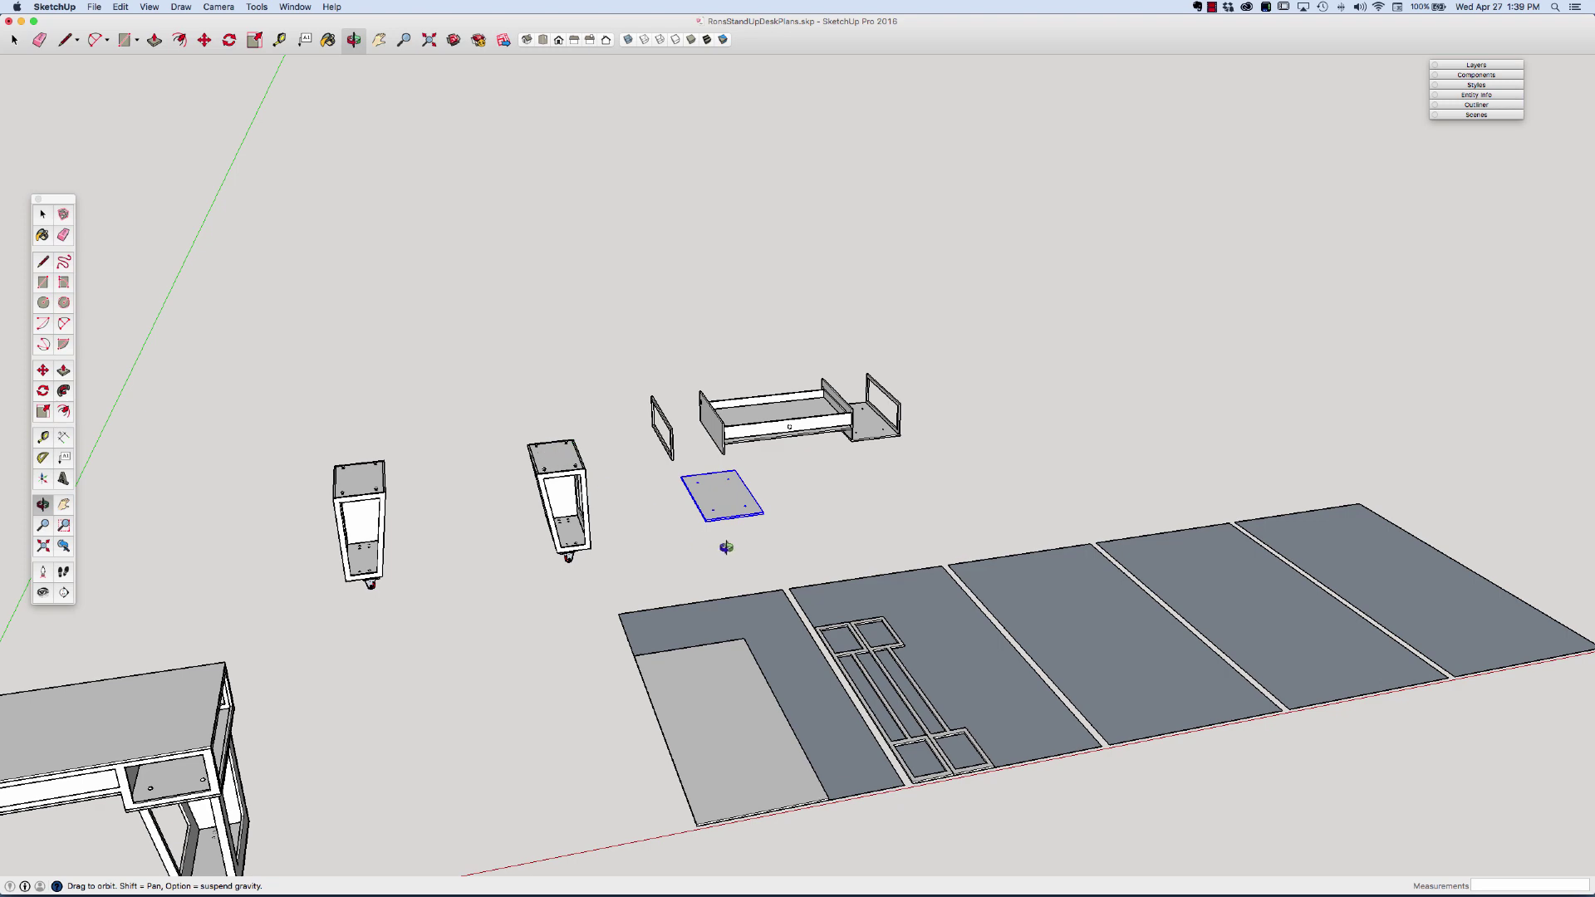
scroll(725, 550, up, 3)
scroll(723, 552, down, 4)
scroll(723, 540, up, 2)
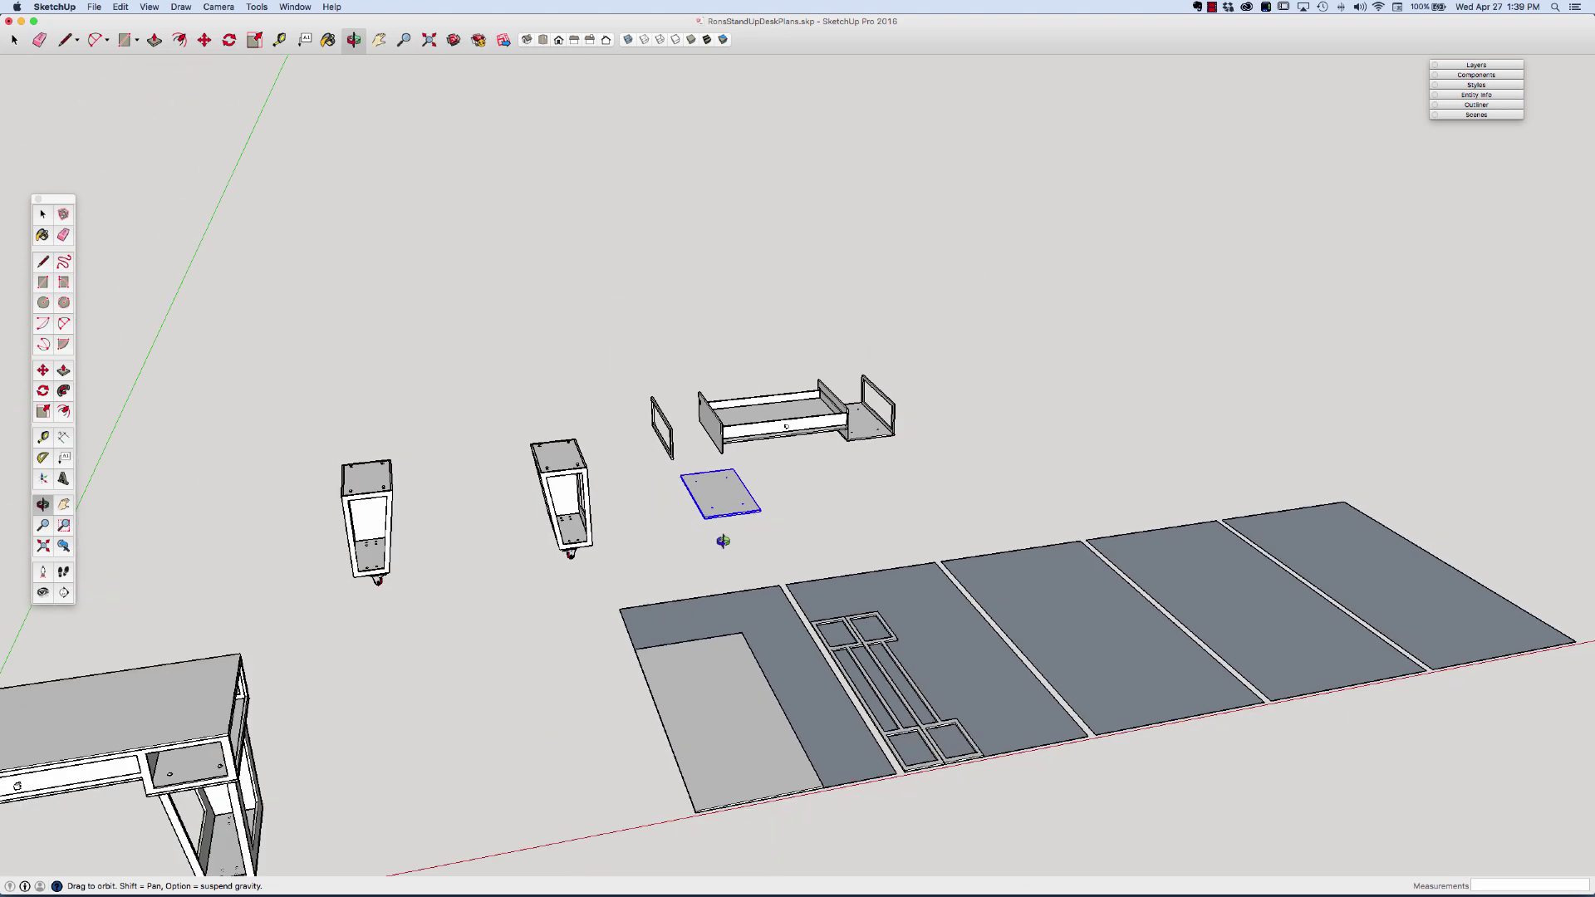
key(space)
click(722, 541)
scroll(724, 542, up, 3)
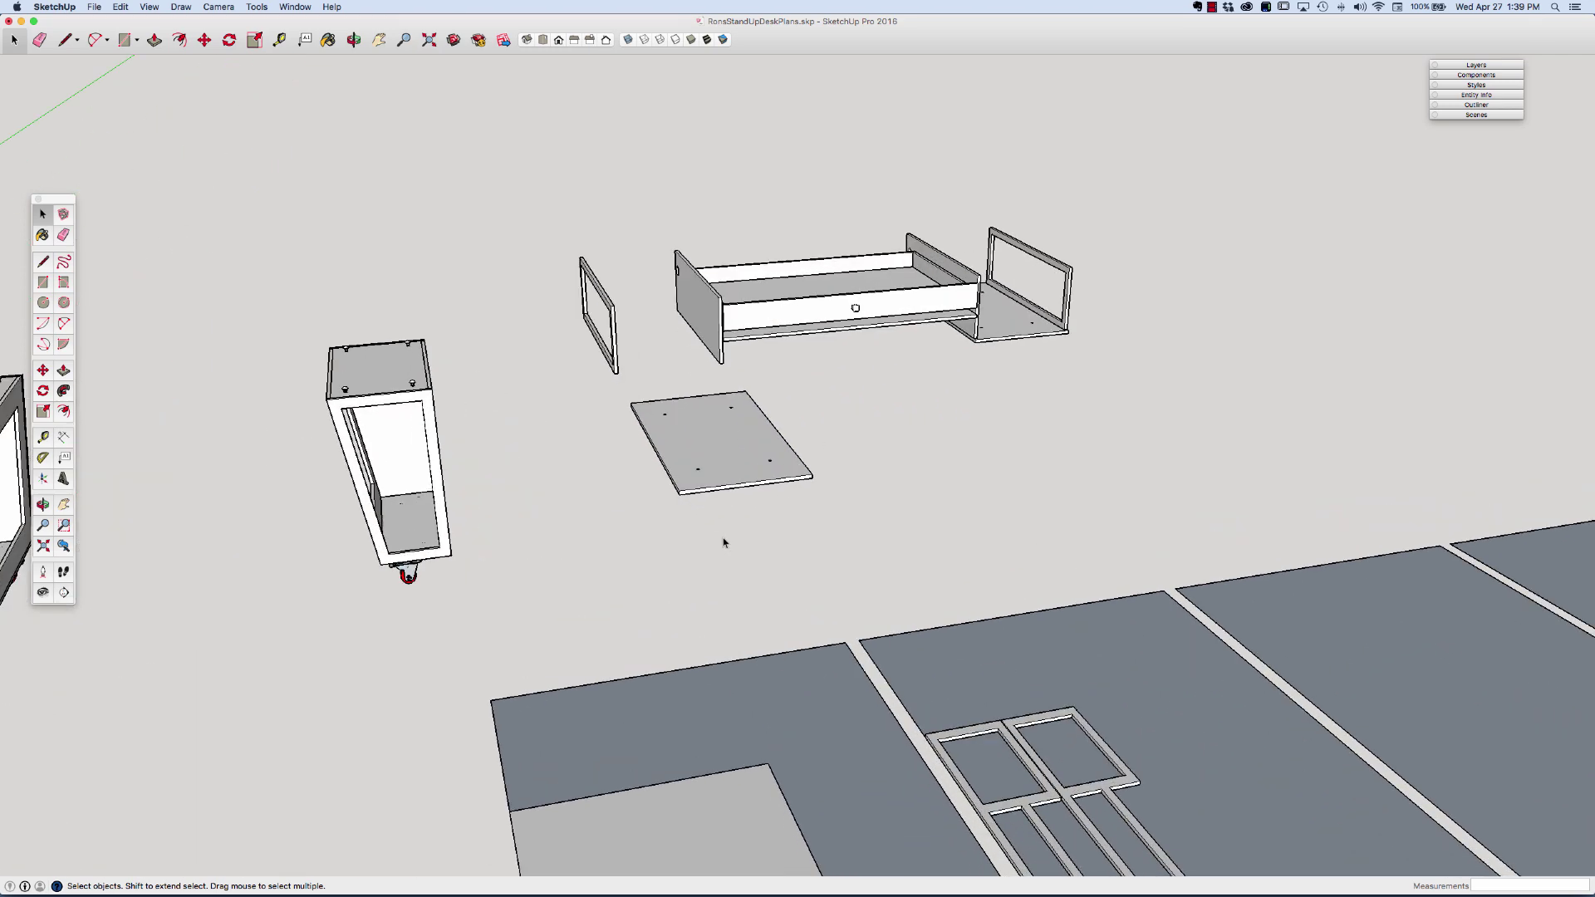
Move the pulled-out panel by its near corner onto the first sheet, against the near corner of the large desktop panel.
key(m)
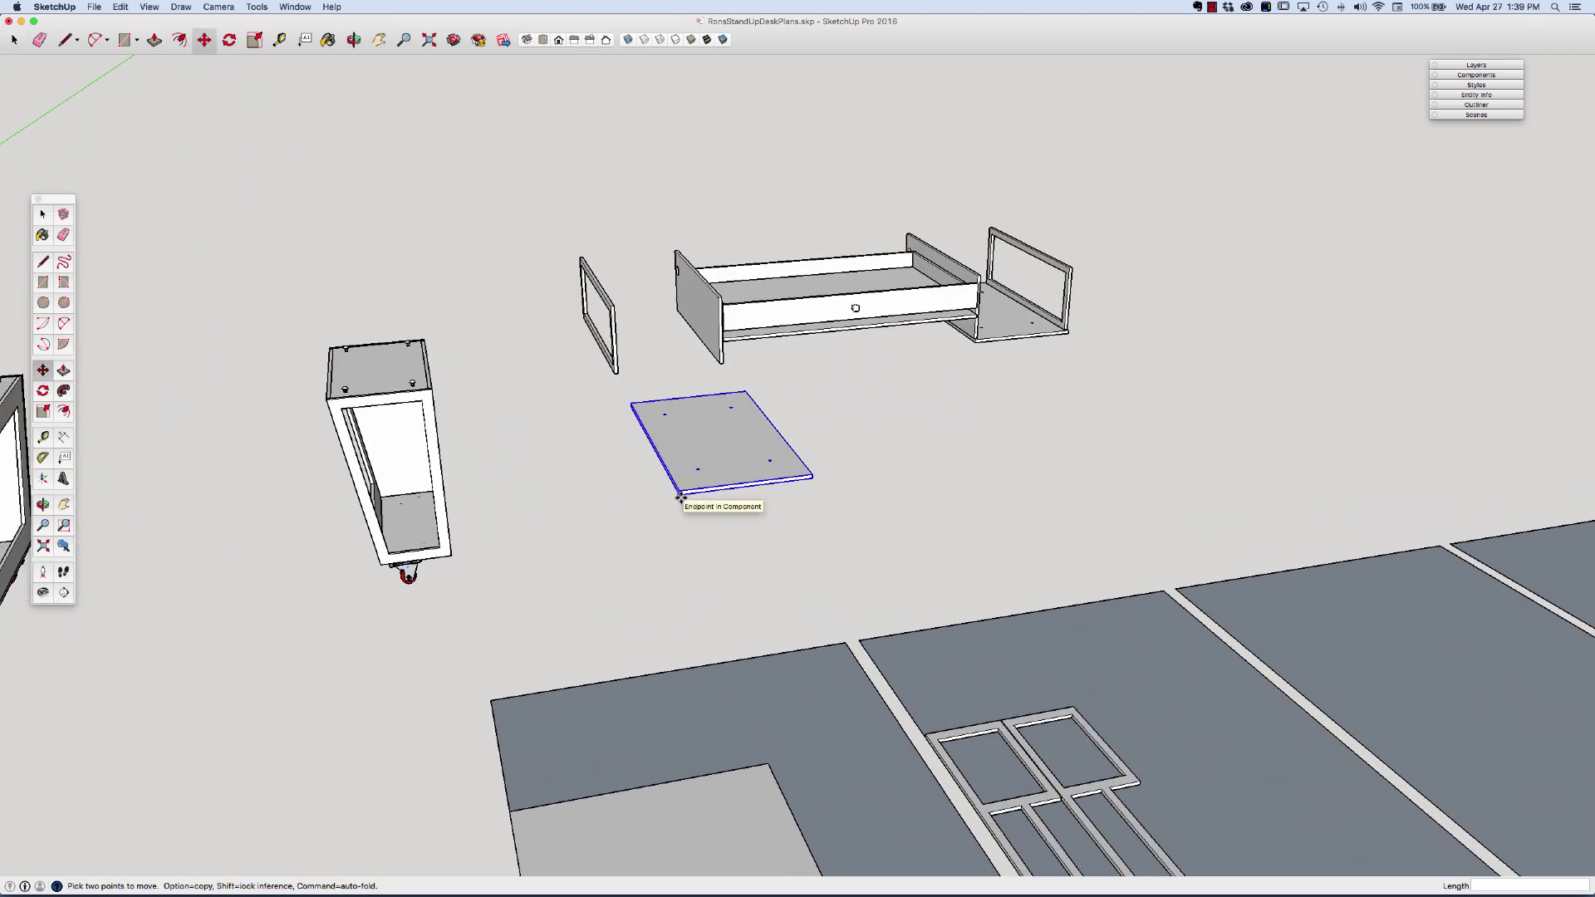
click(680, 495)
scroll(686, 512, down, 6)
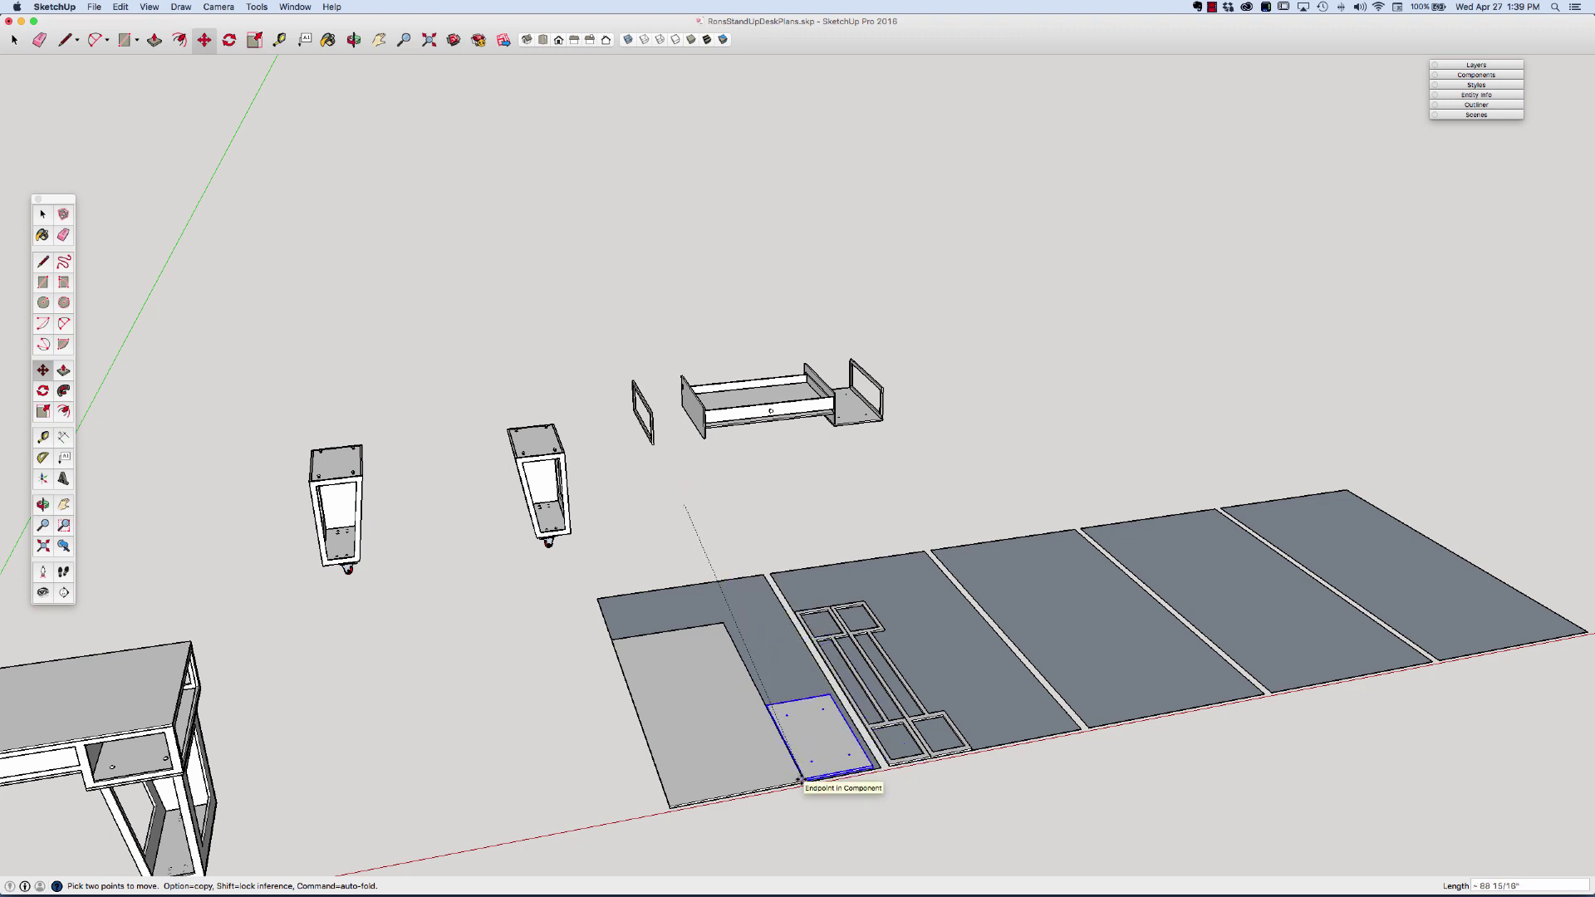
scroll(800, 781, up, 2)
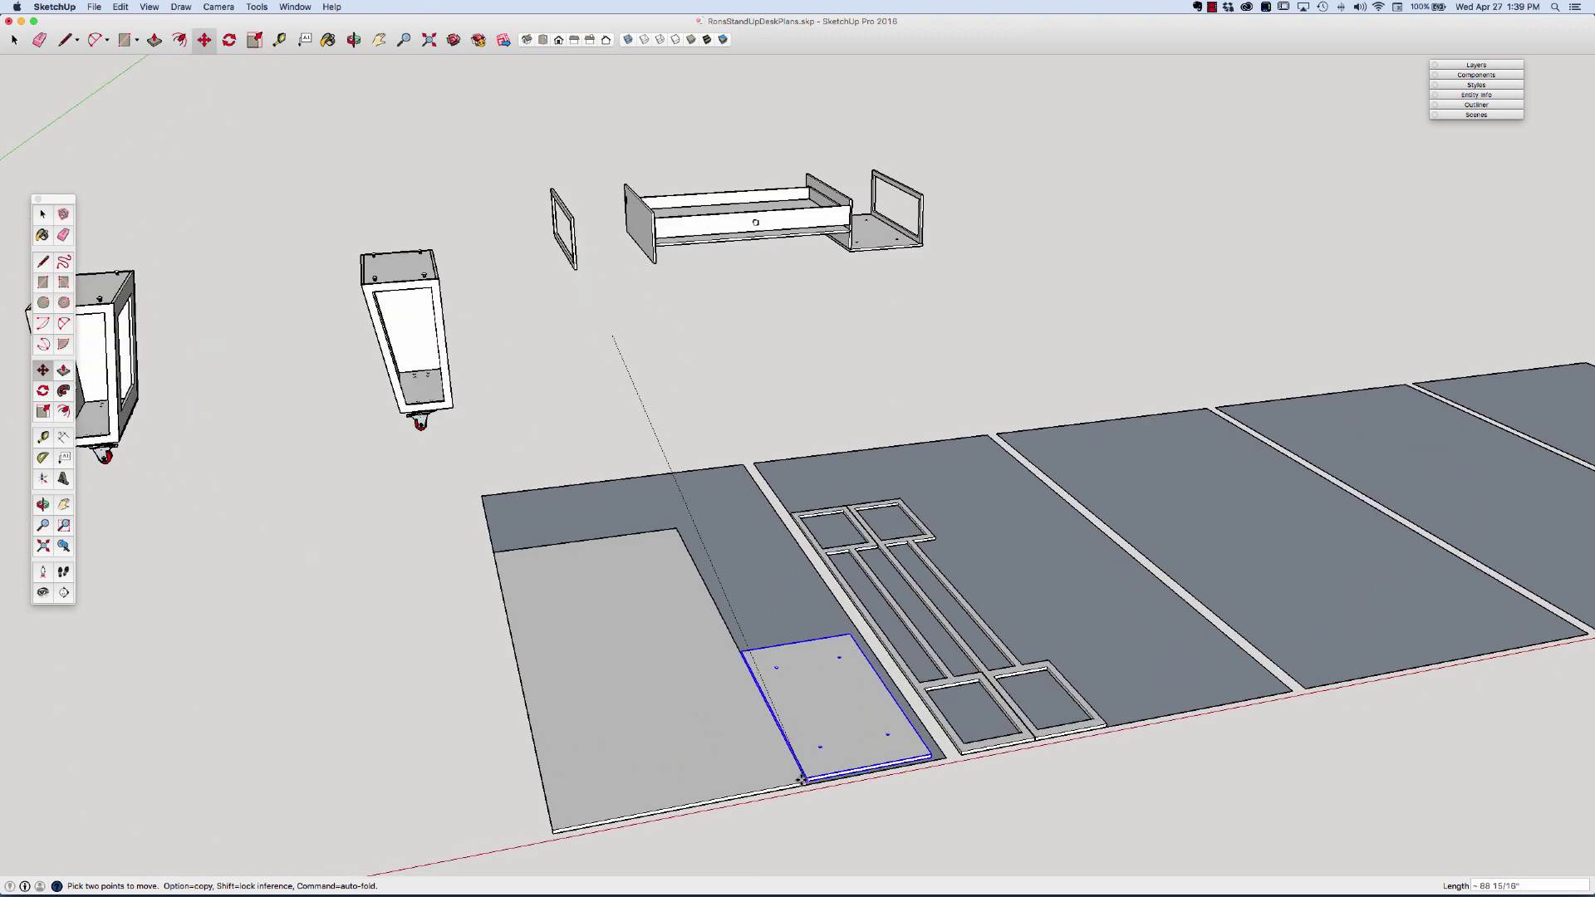
scroll(802, 780, up, 2)
click(806, 781)
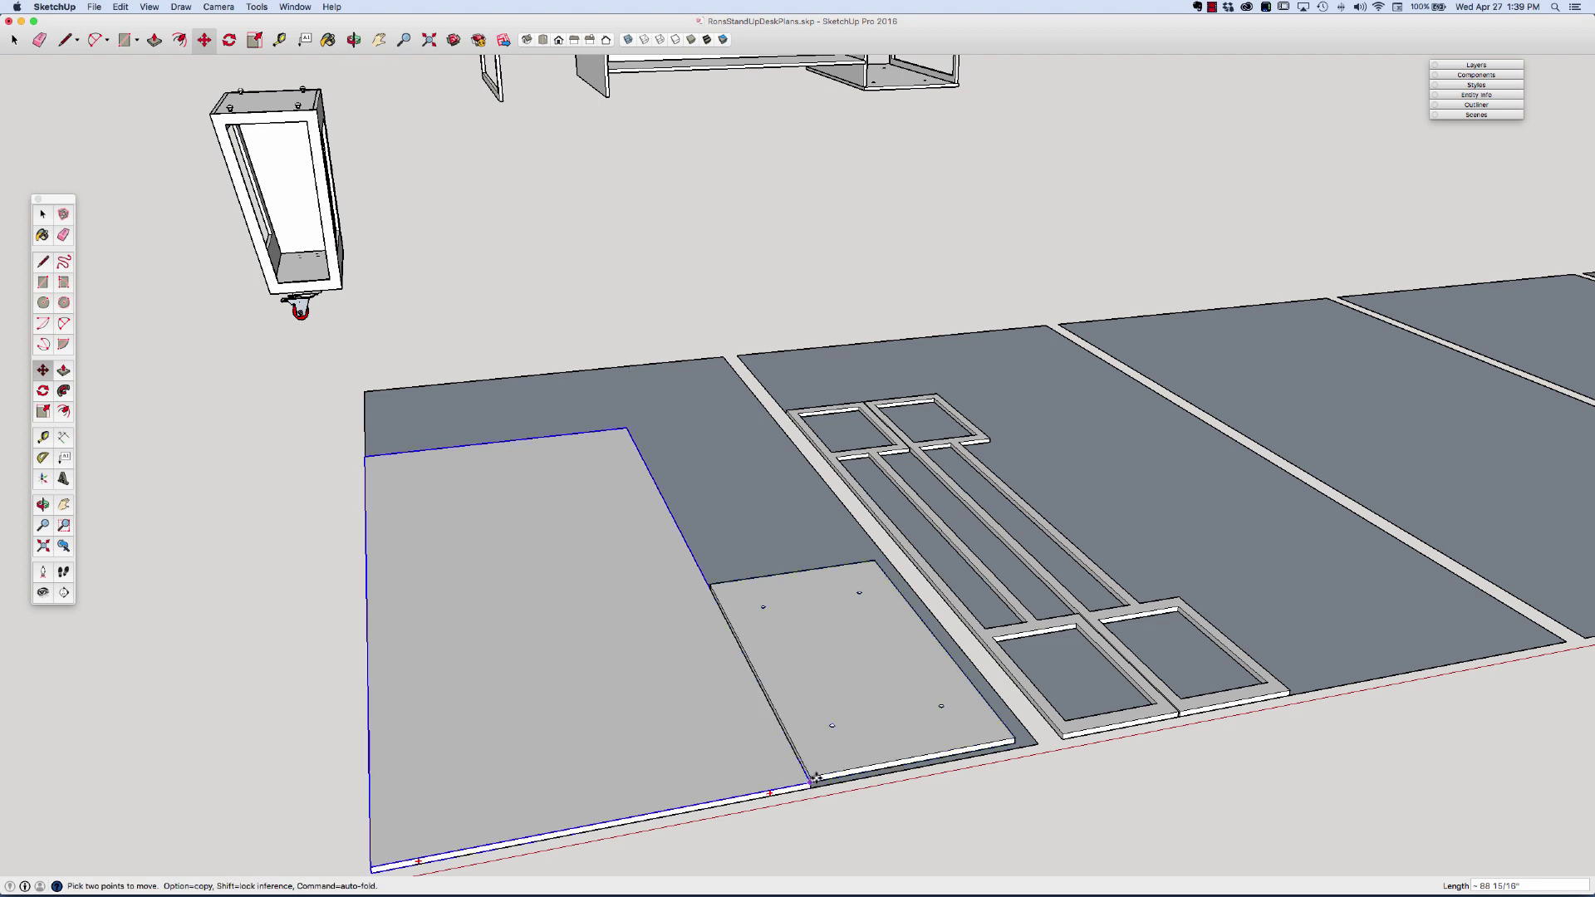
Lower the panel 1/2" so it lies flush beside the large desktop panel on the first sheet.
click(808, 781)
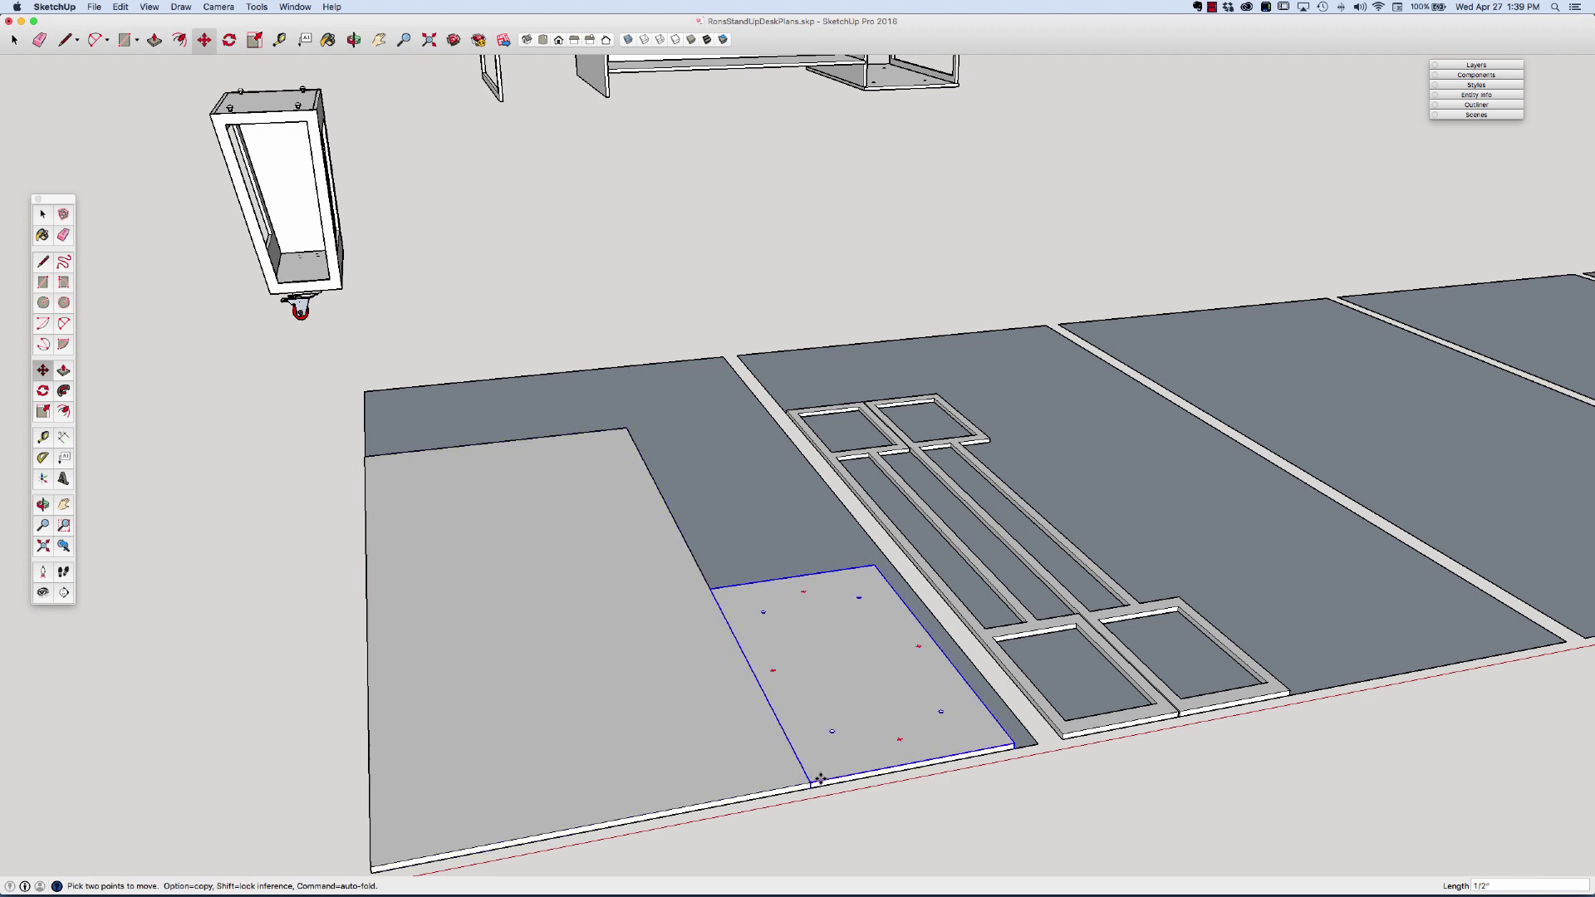
click(816, 779)
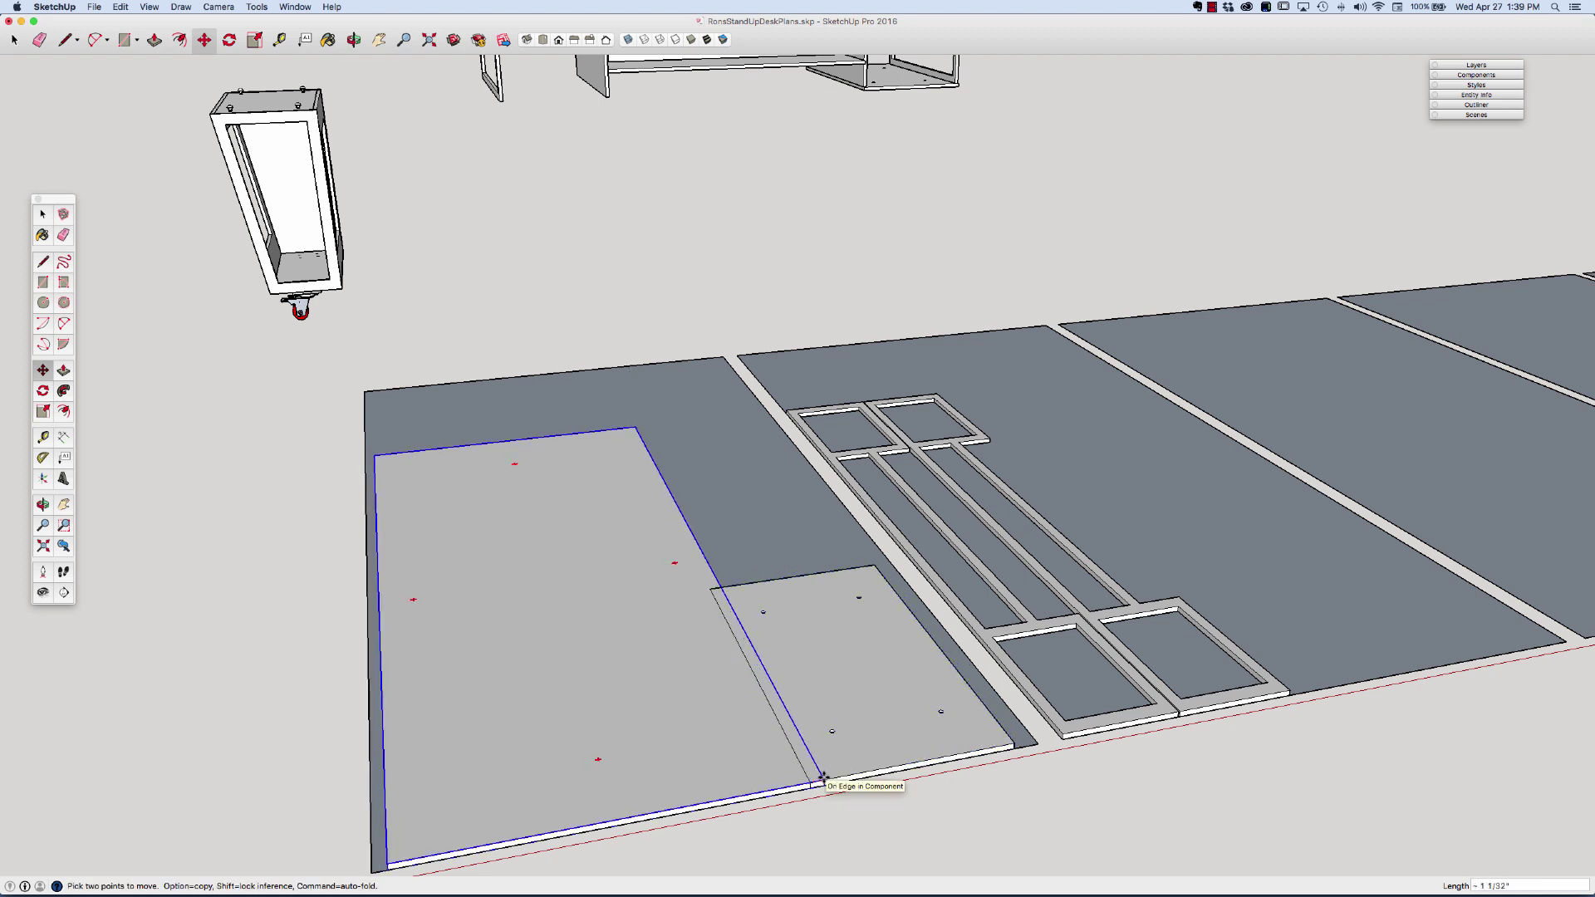
click(812, 782)
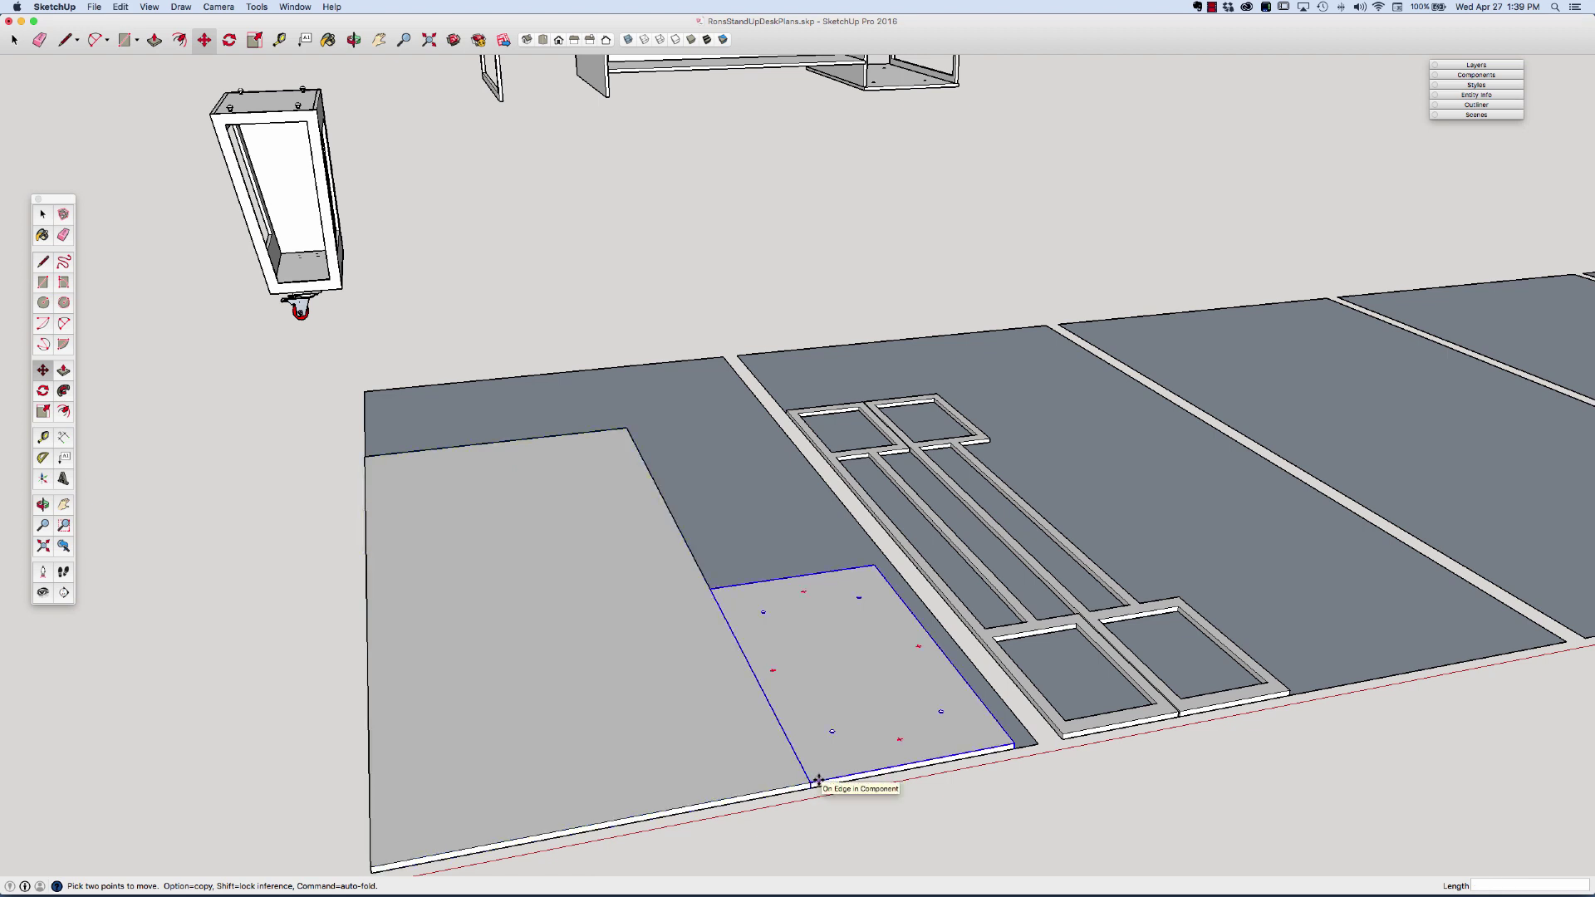
Shift the drilled panel on the first sheet 1/8" away from the large desktop panel.
click(819, 781)
text(1)
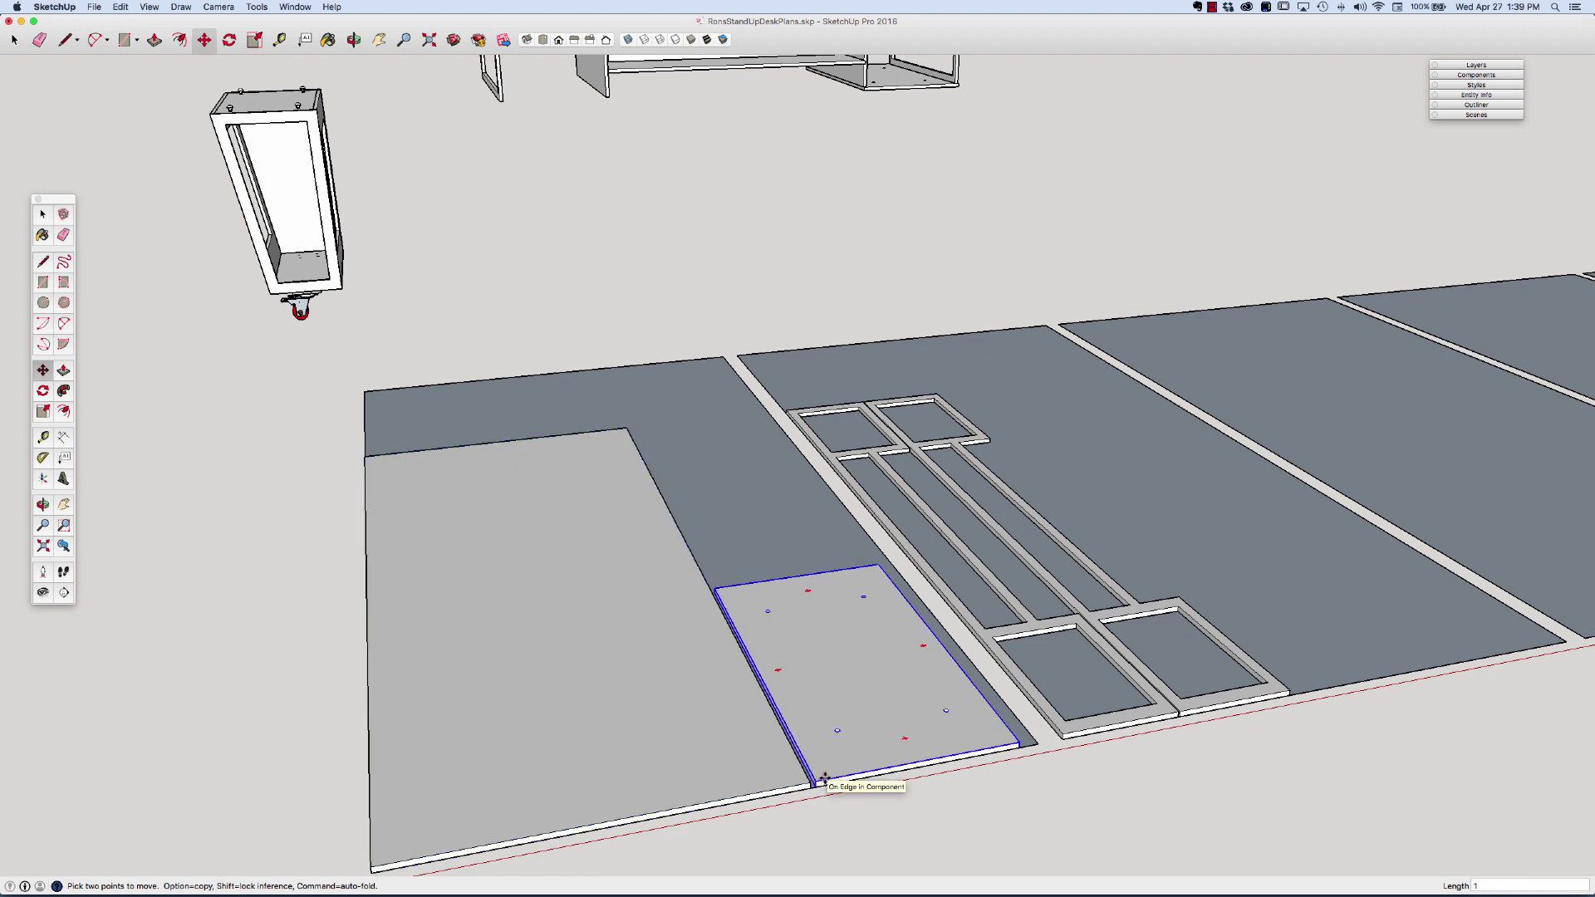
text(/8)
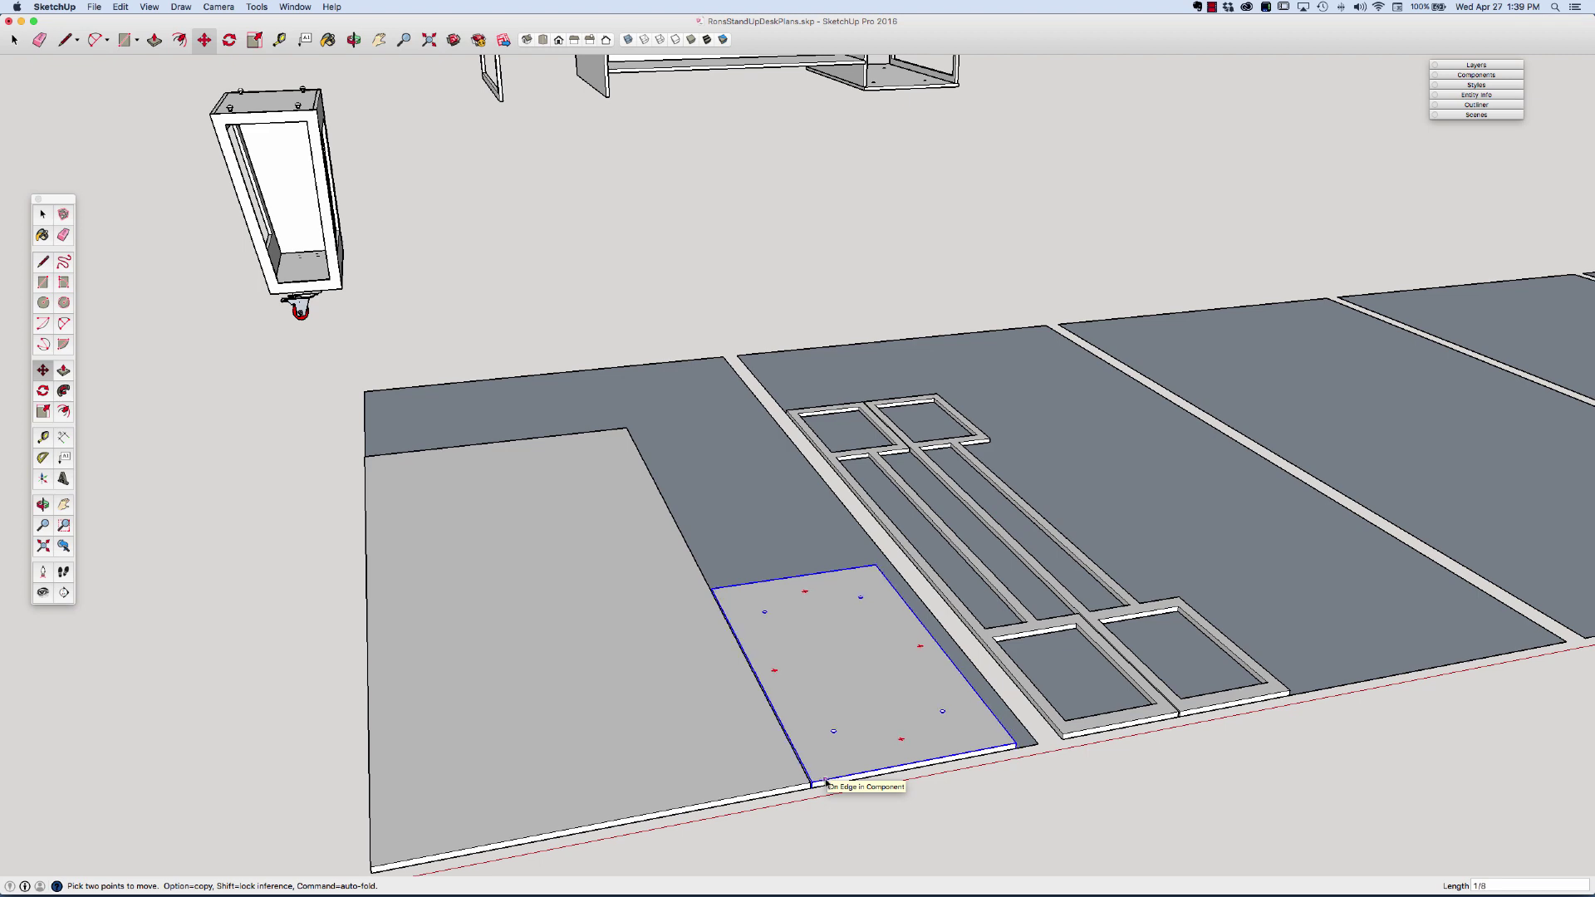
key(Return)
key(space)
scroll(720, 514, down, 6)
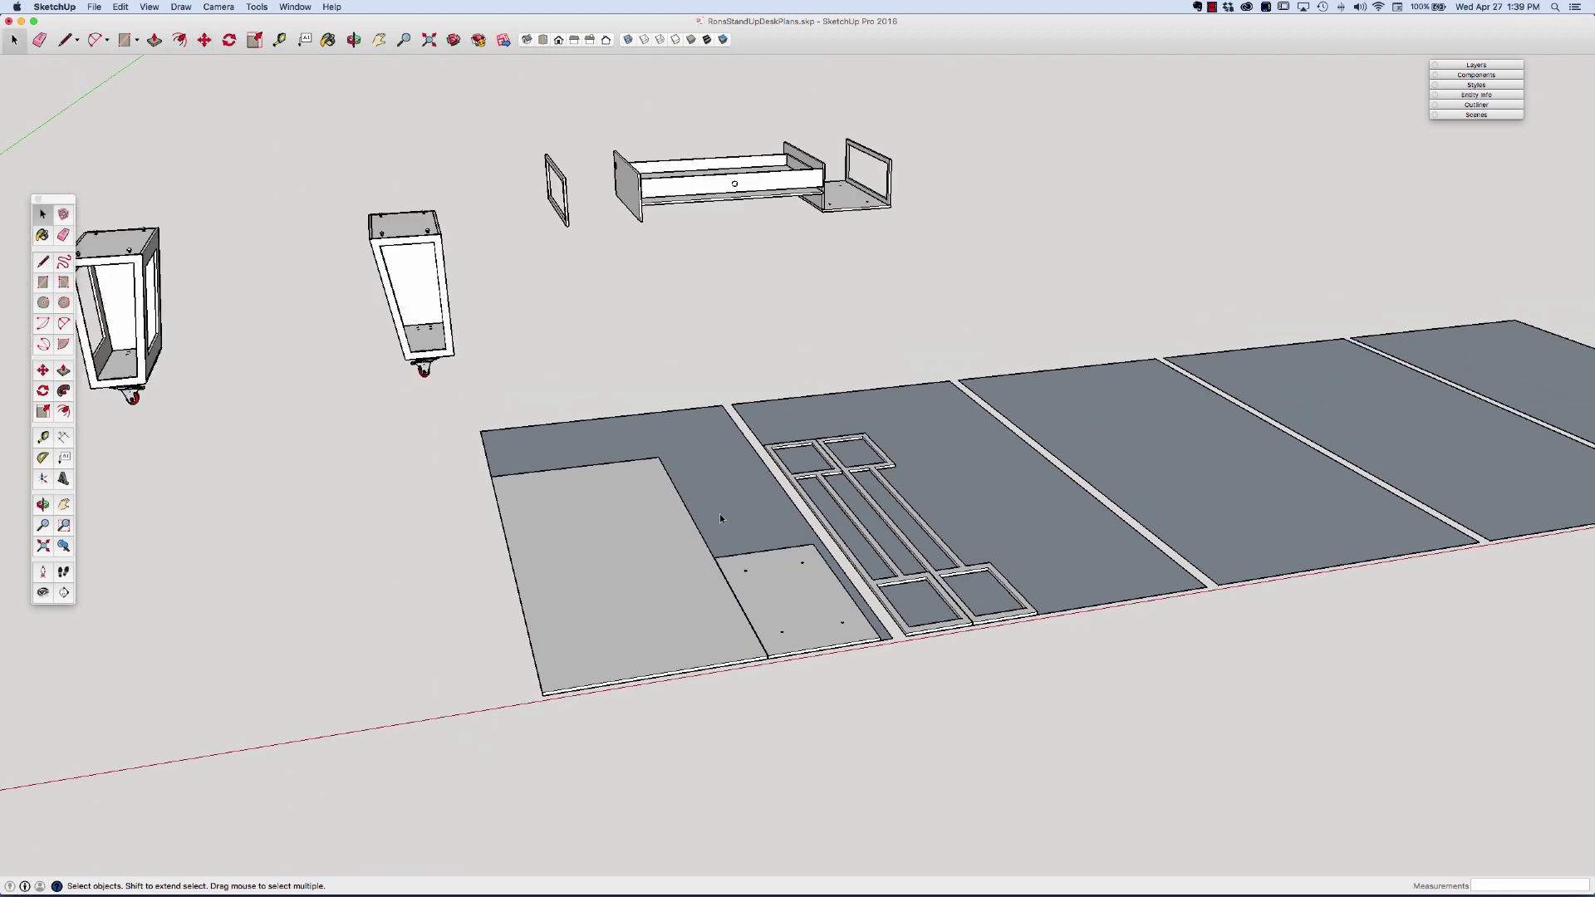
Copy the drilled panel 30" along the first sheet, placing the copy end to end with the original.
scroll(680, 295, up, 4)
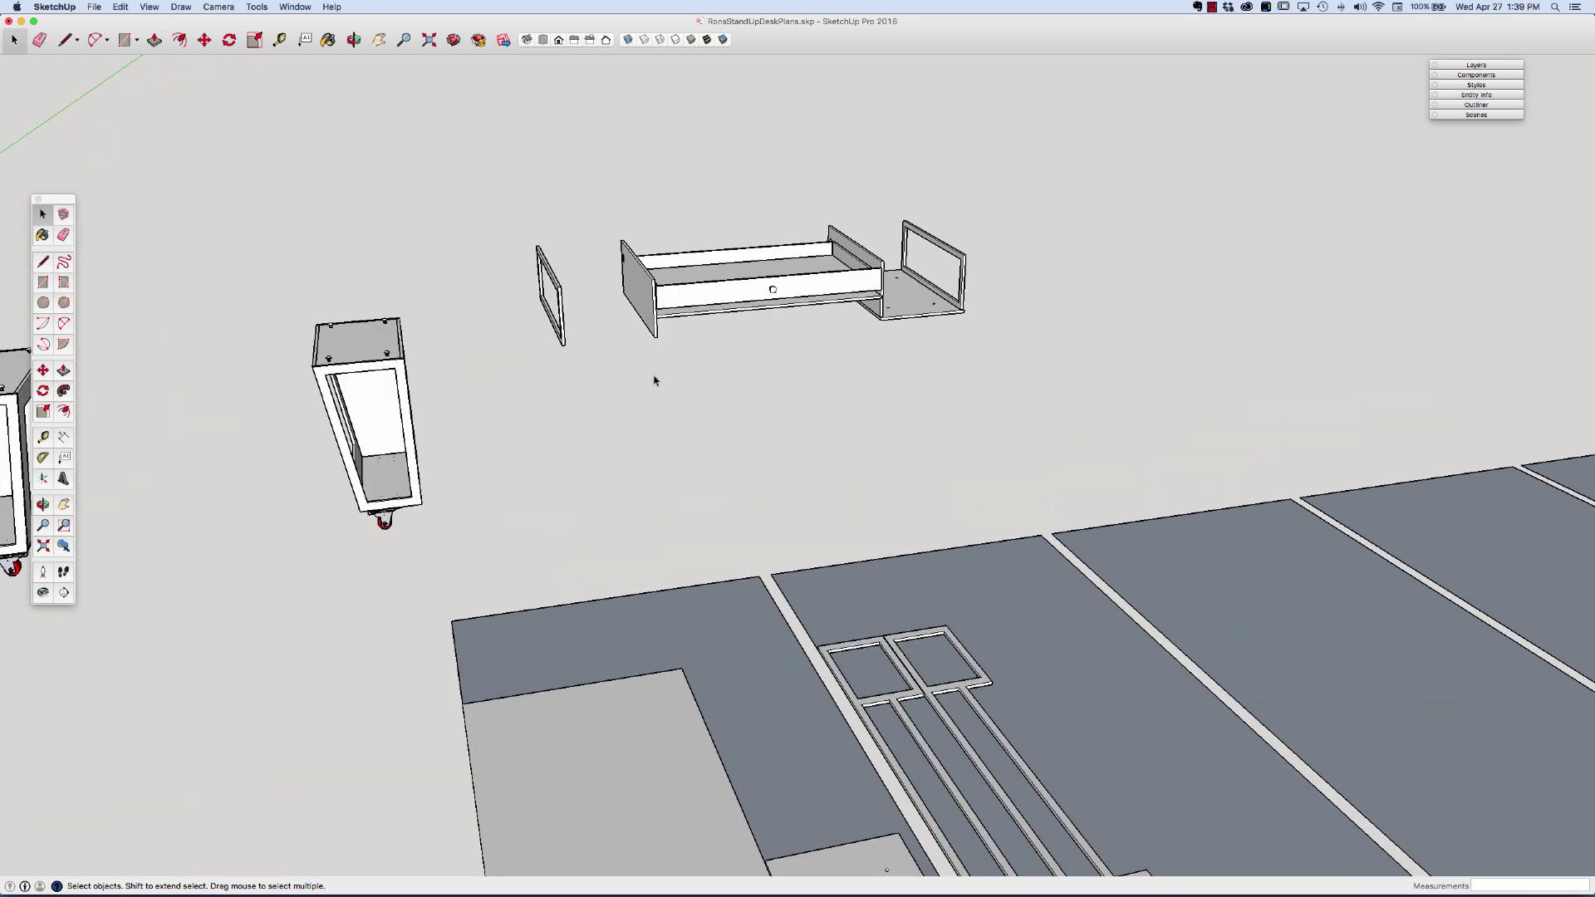
scroll(654, 381, down, 2)
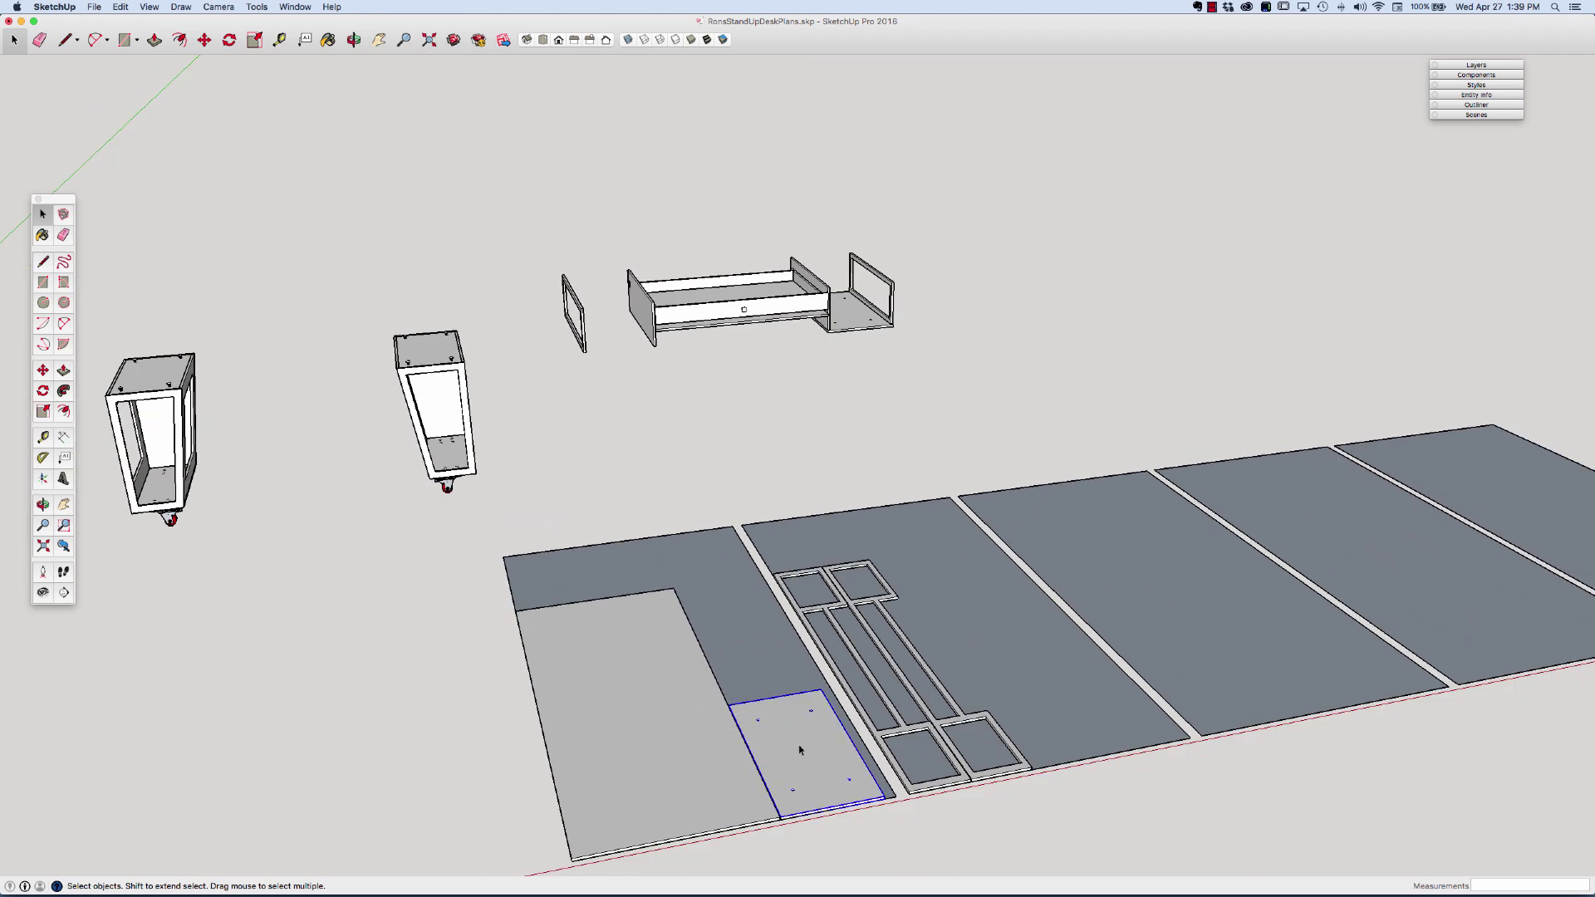
key(m)
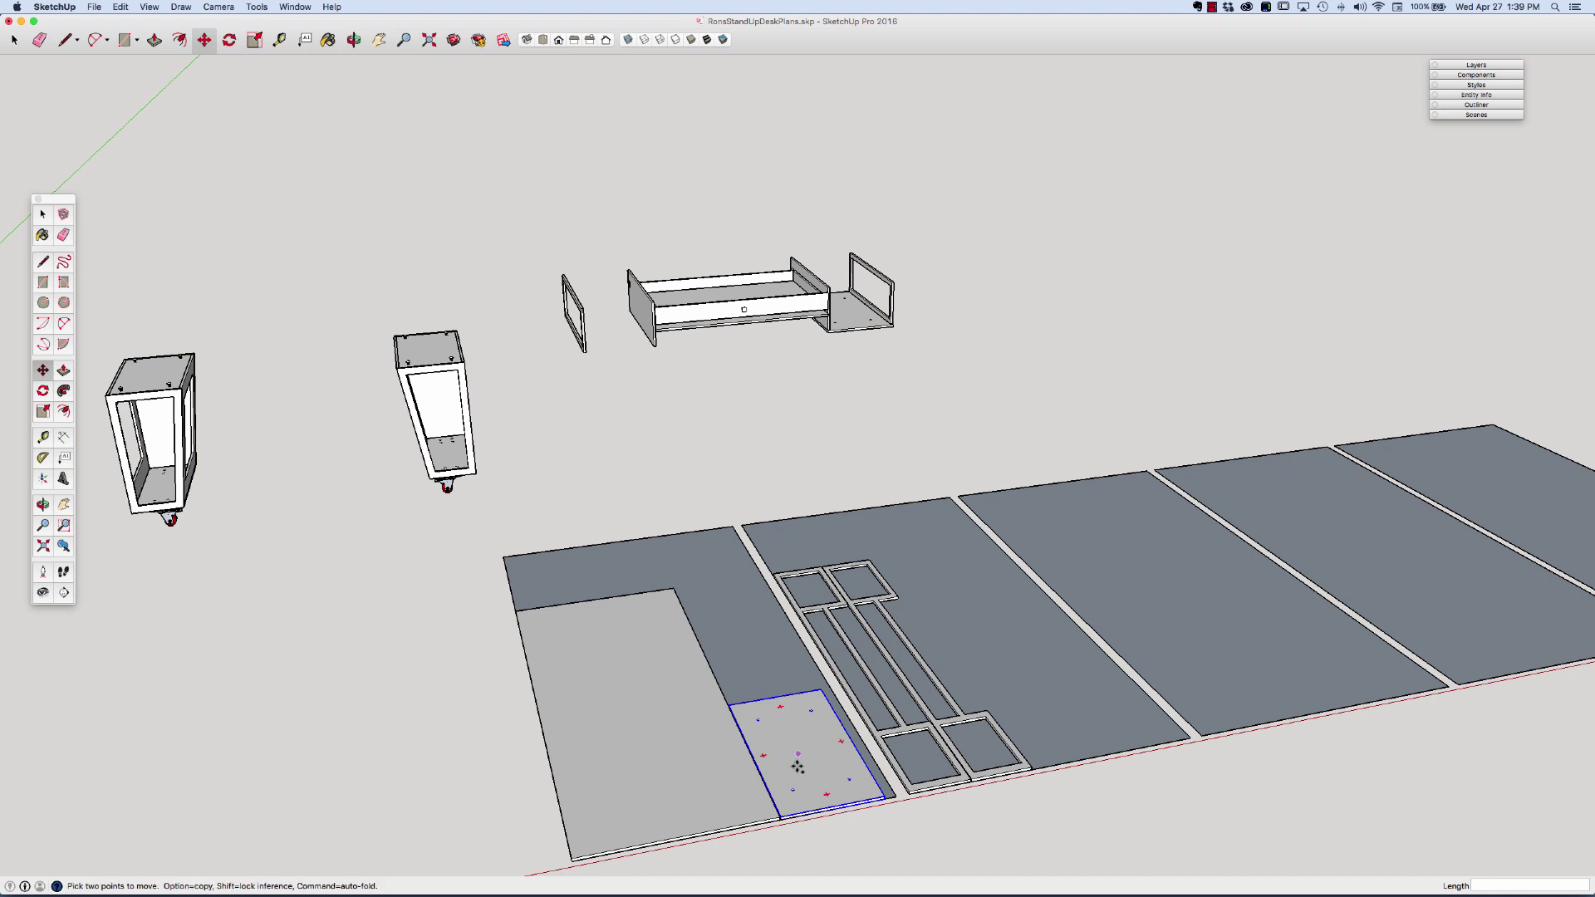
click(785, 812)
key(alt)
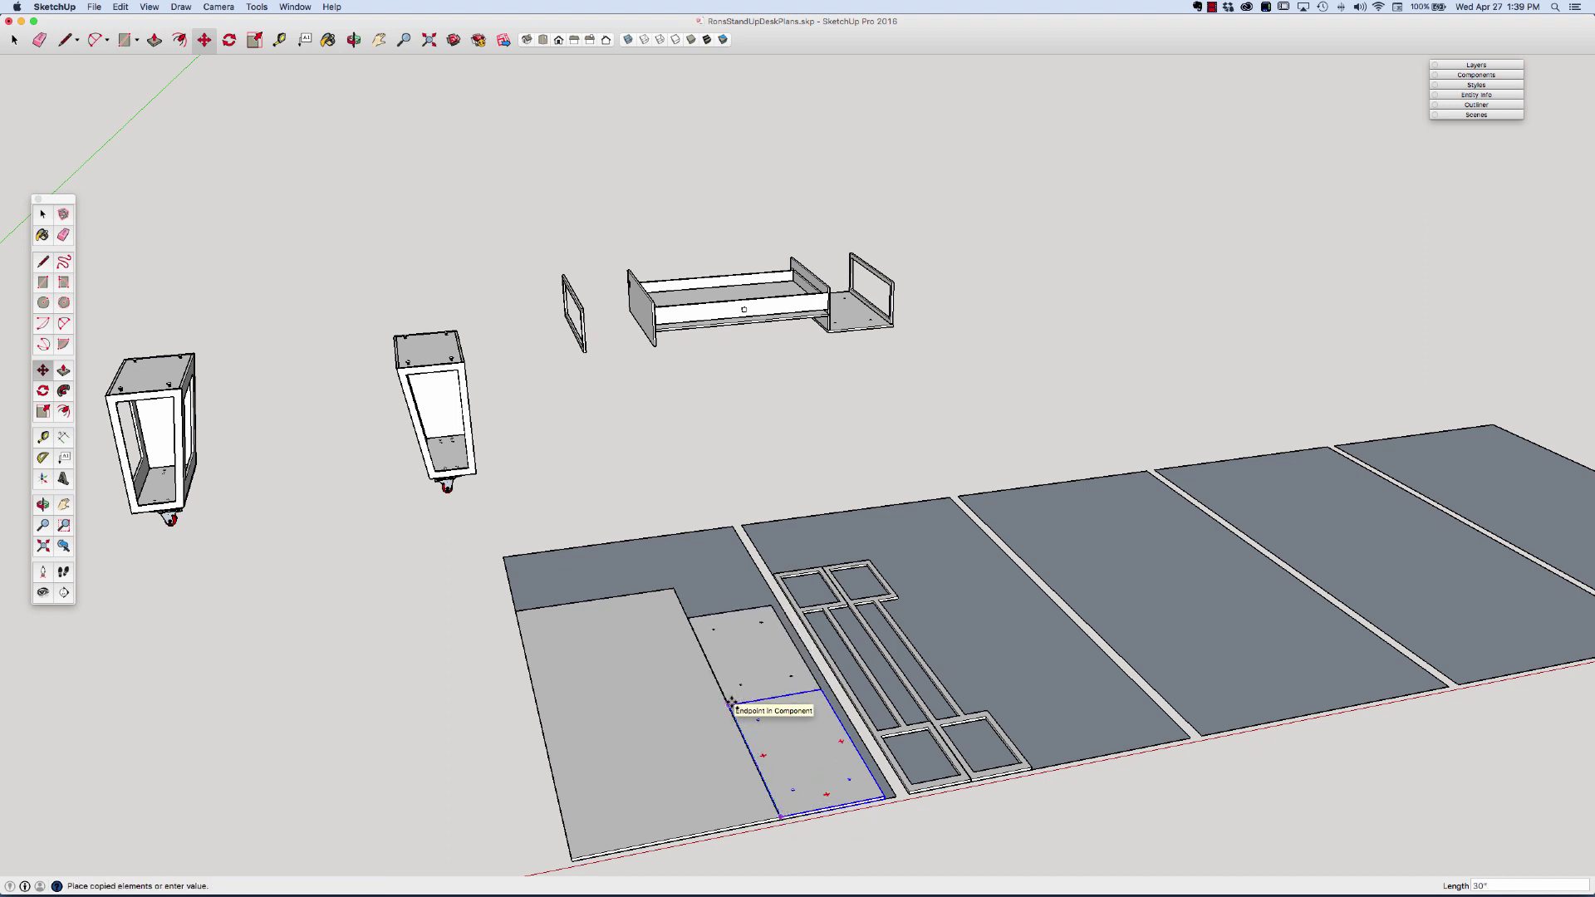
scroll(731, 702, up, 3)
scroll(731, 703, up, 3)
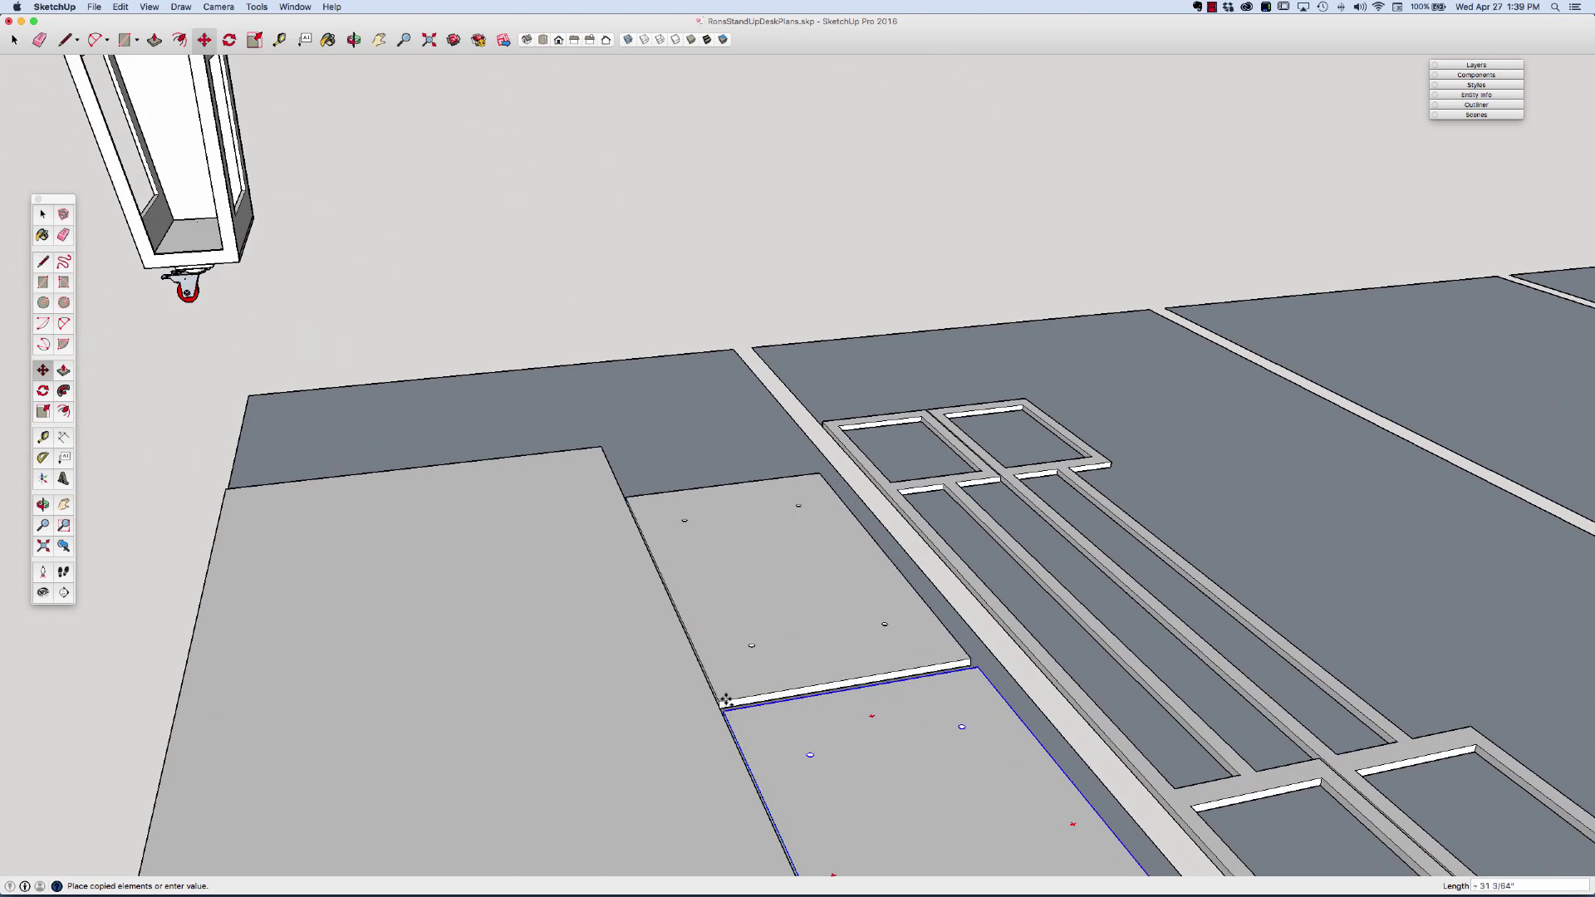
click(728, 708)
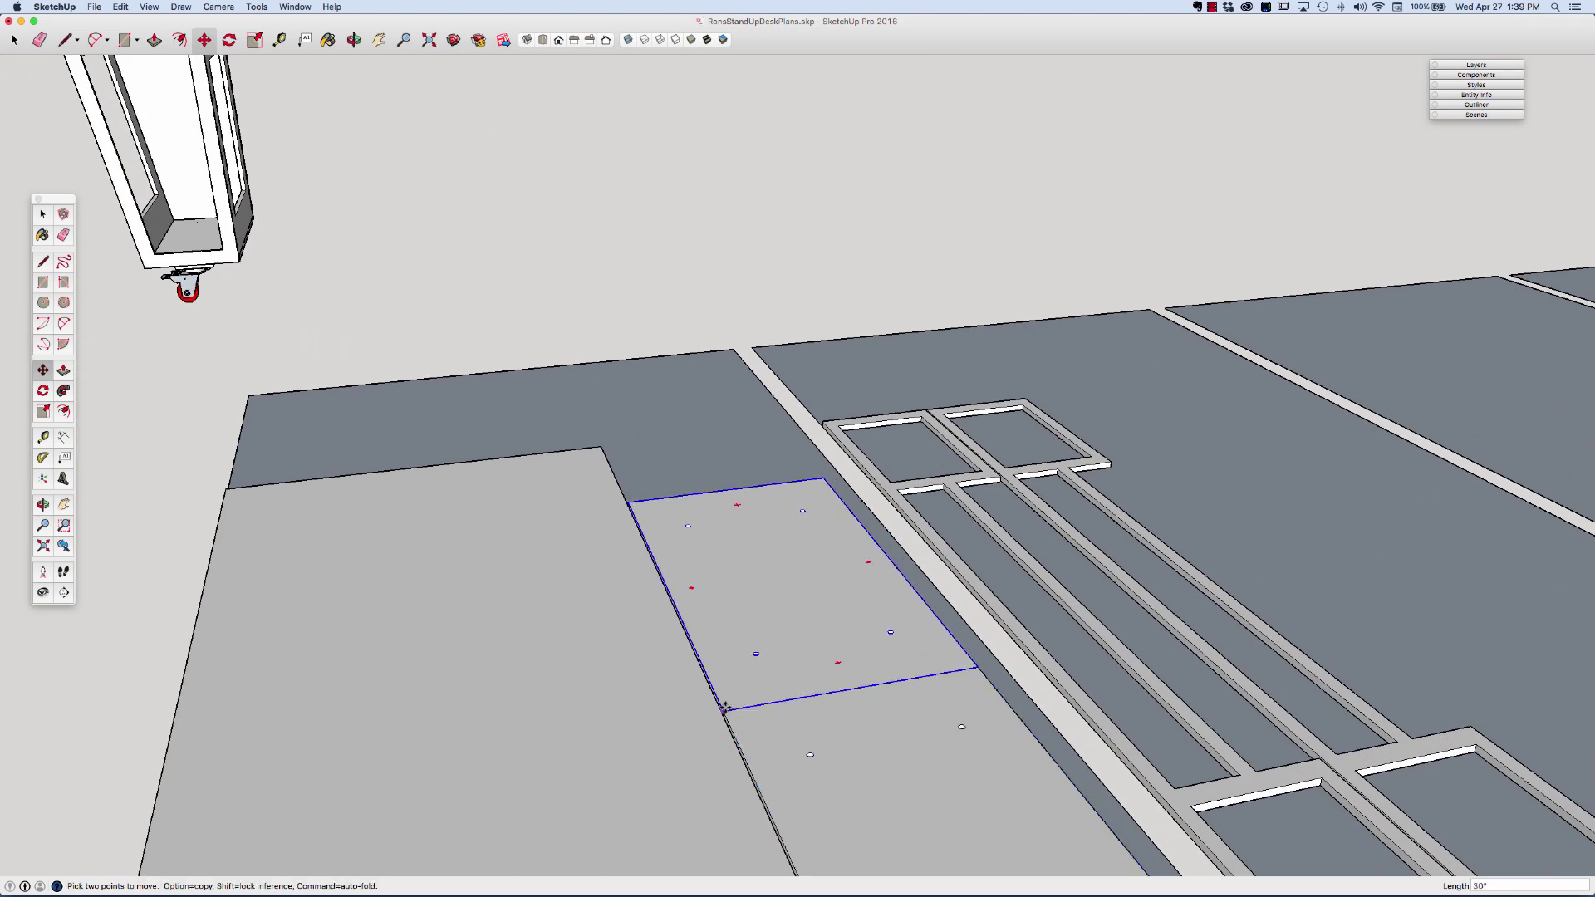
Shift the copied panel 1/8" away from the original drilled panel.
click(725, 707)
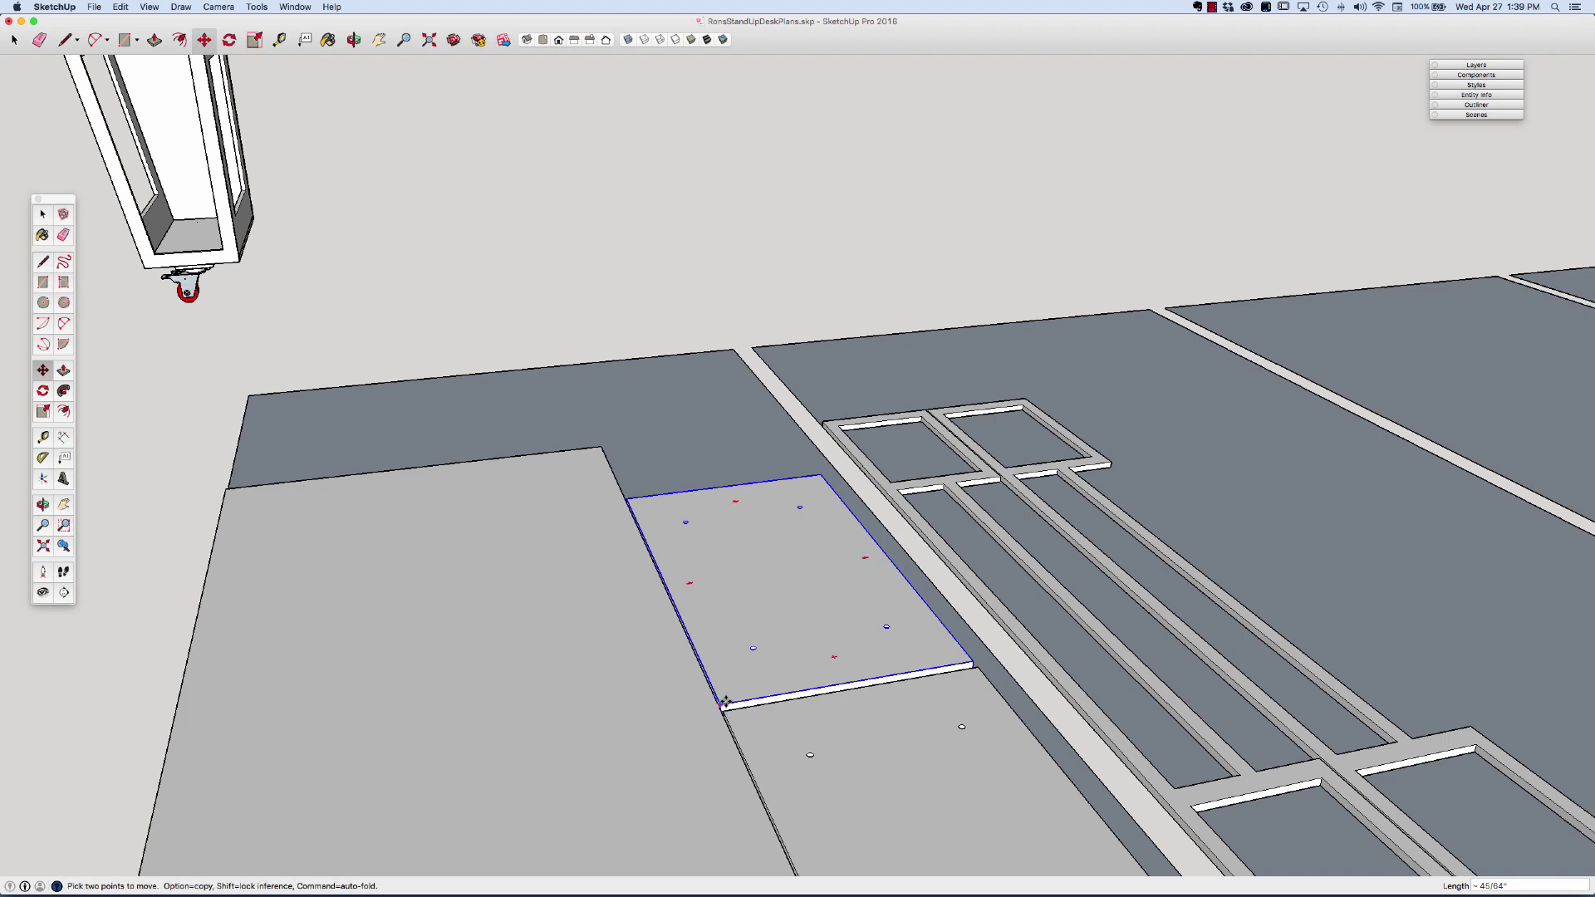
key(Escape)
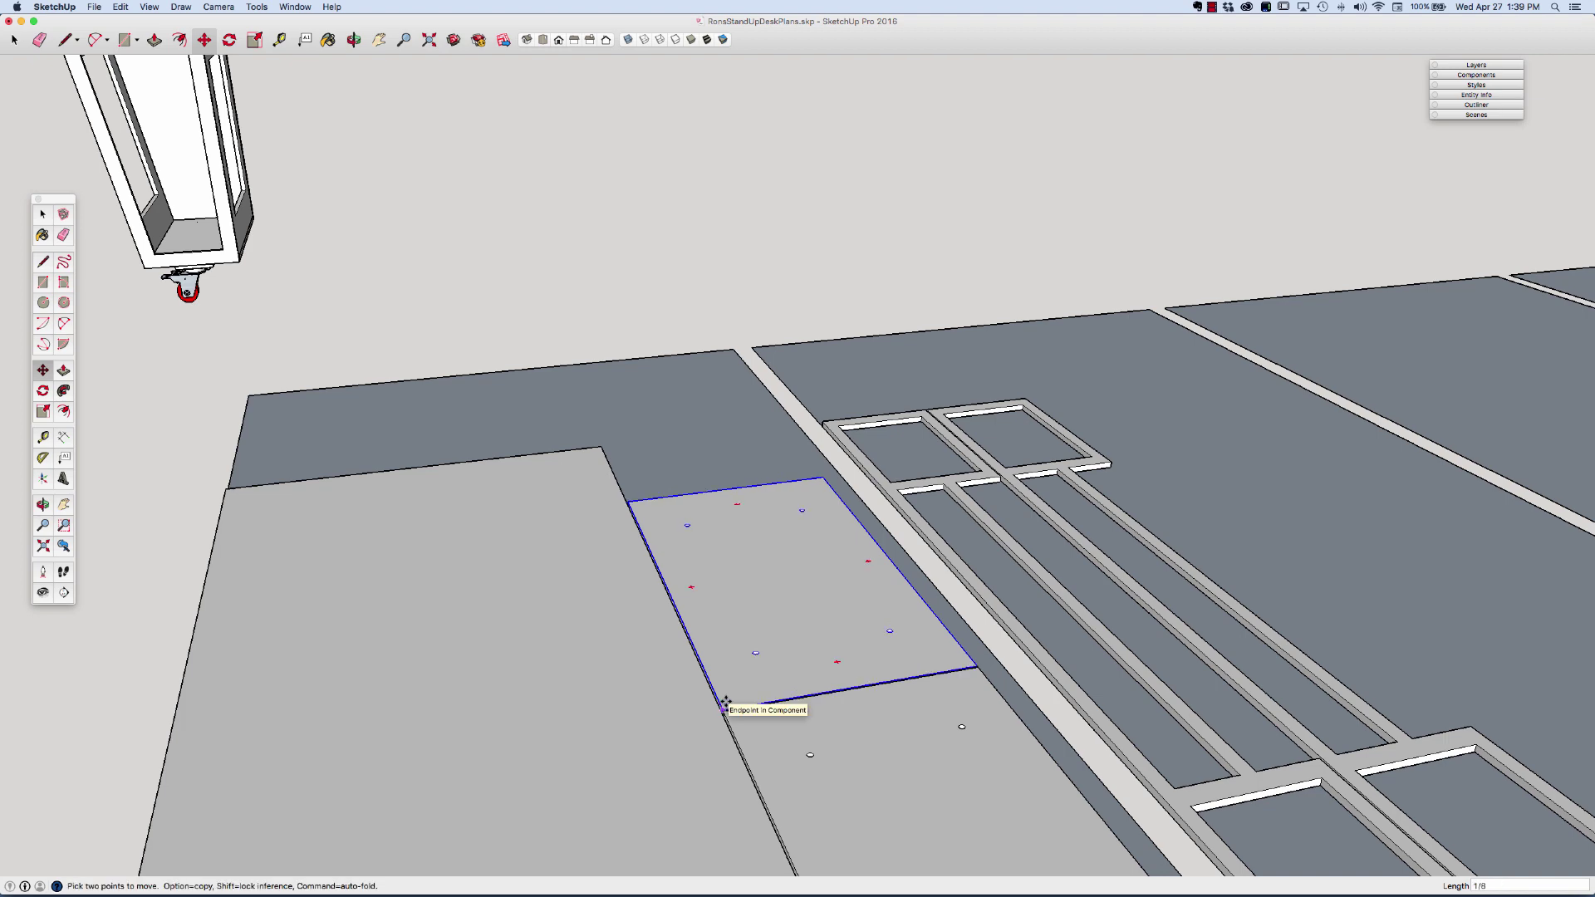
key(space)
Delete the bottom panel of the exploded assembly's other end bay and start moving the detached upright end frame.
scroll(759, 598, down, 5)
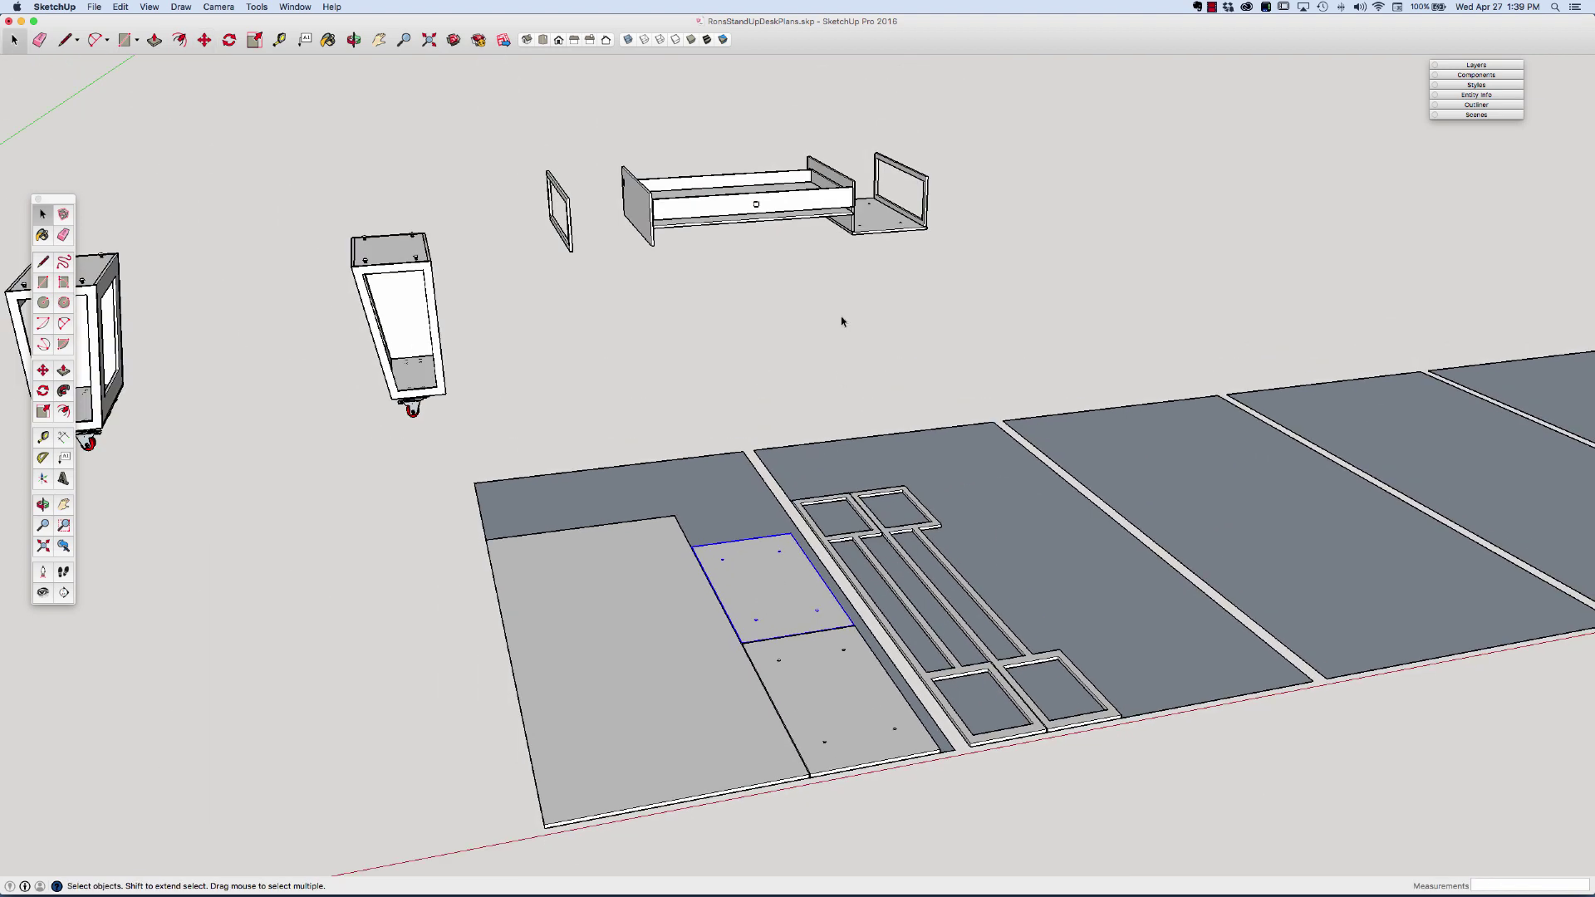
key(Delete)
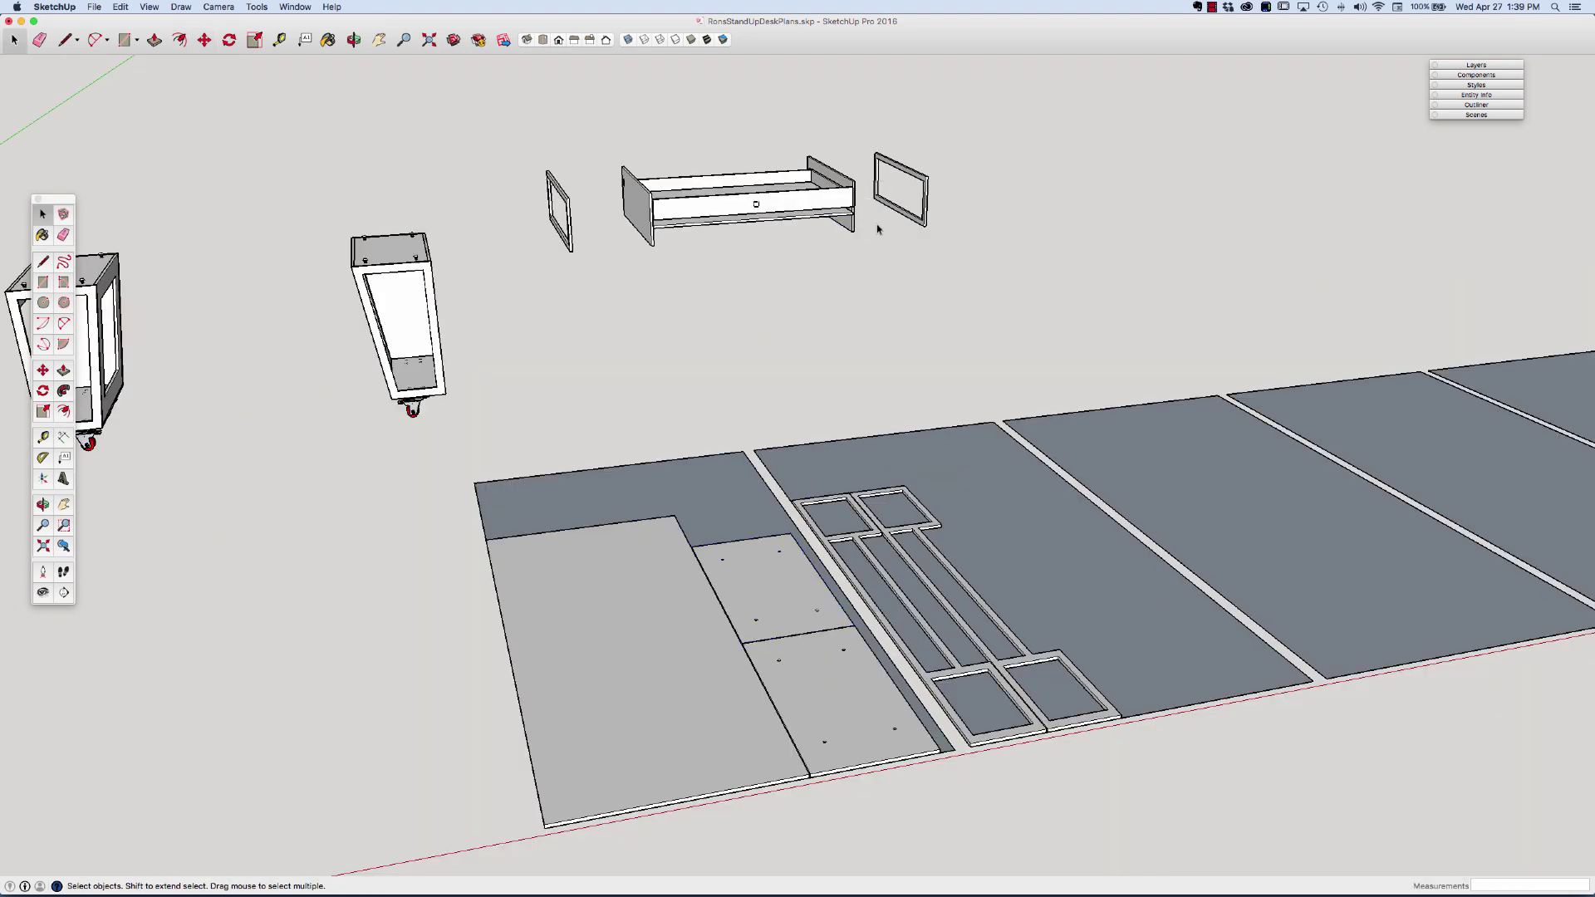
key(m)
click(560, 225)
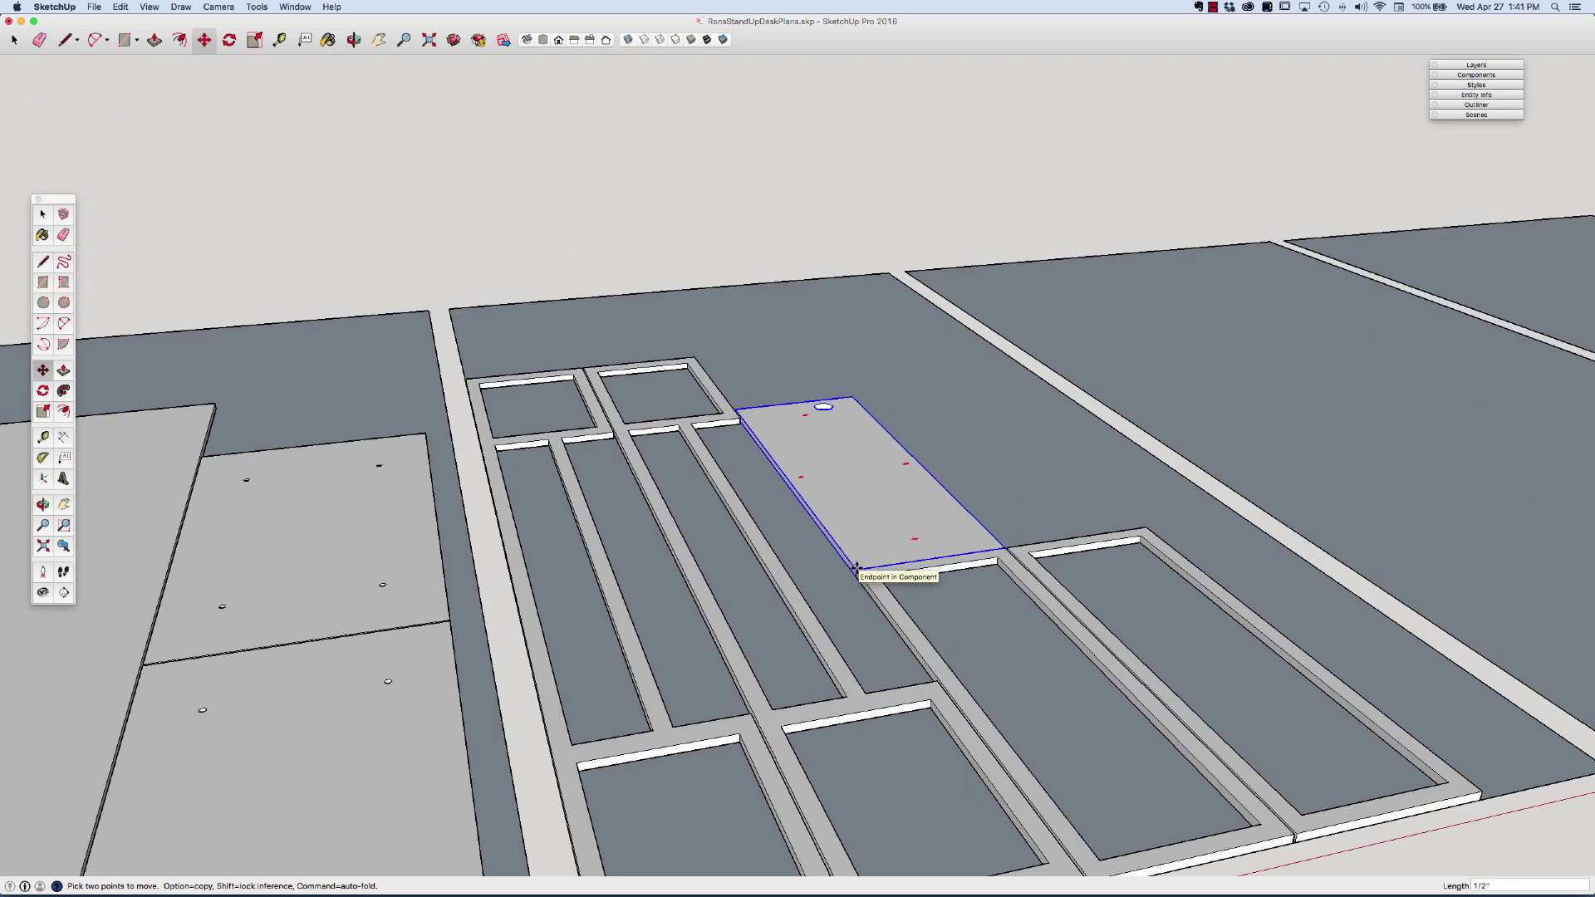
Copy the panel with the cable hole 29 1/8" along the second sheet, end to end with the original.
click(857, 567)
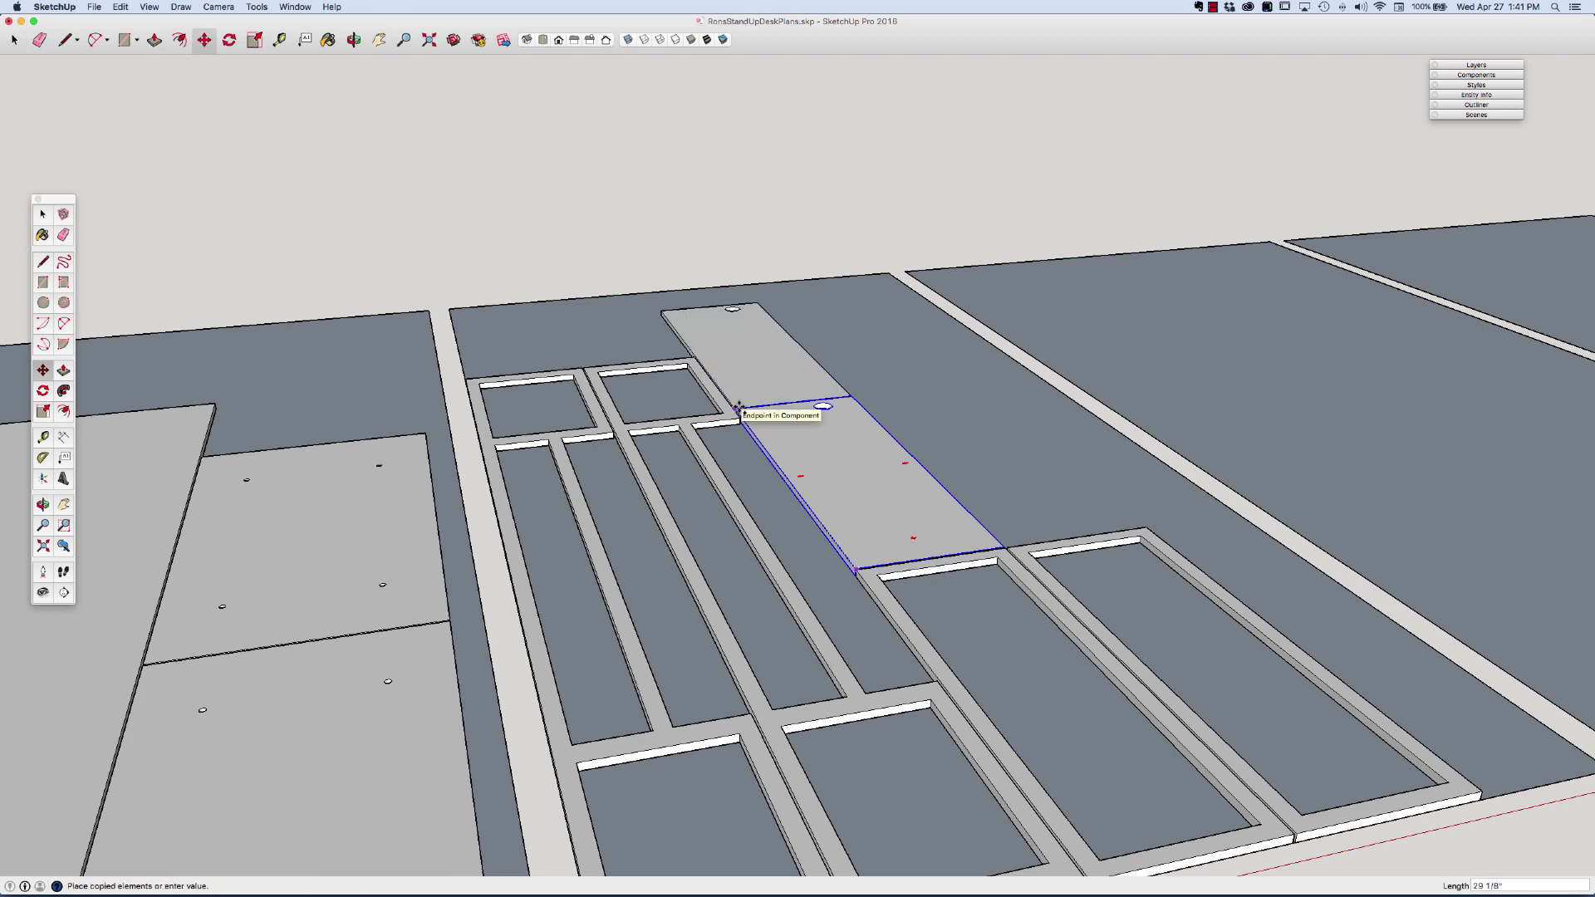
scroll(805, 348, down, 5)
scroll(516, 391, up, 3)
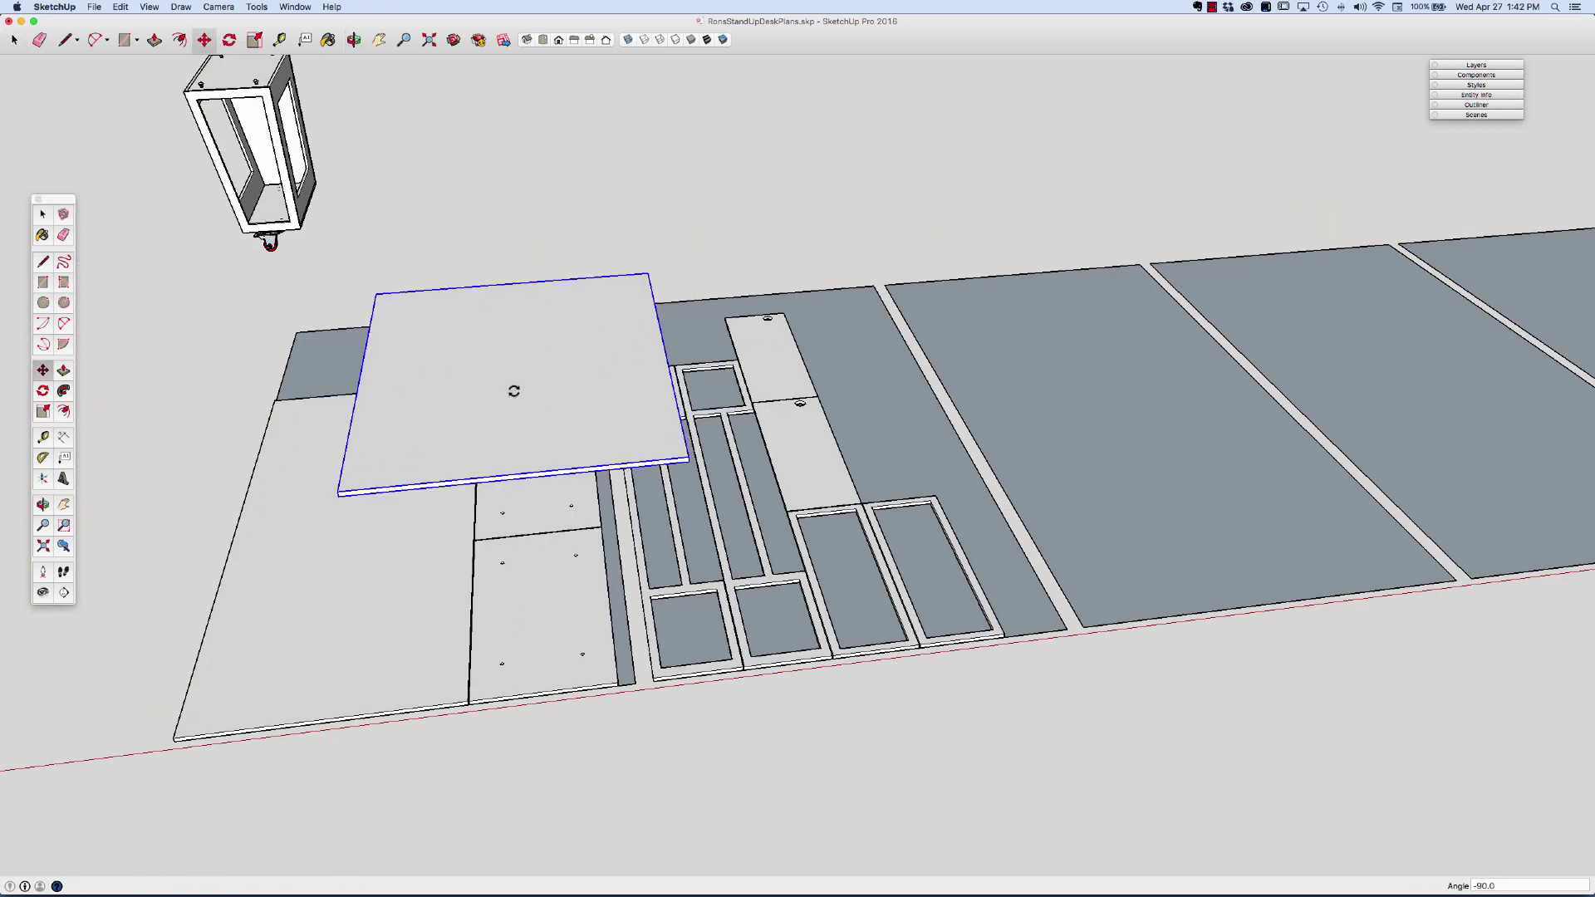
Examine the remaining pedestals, drawer box and drawer slide together with the parts laid out on the sheets.
scroll(1077, 407, up, 8)
scroll(1078, 408, down, 10)
scroll(747, 191, up, 8)
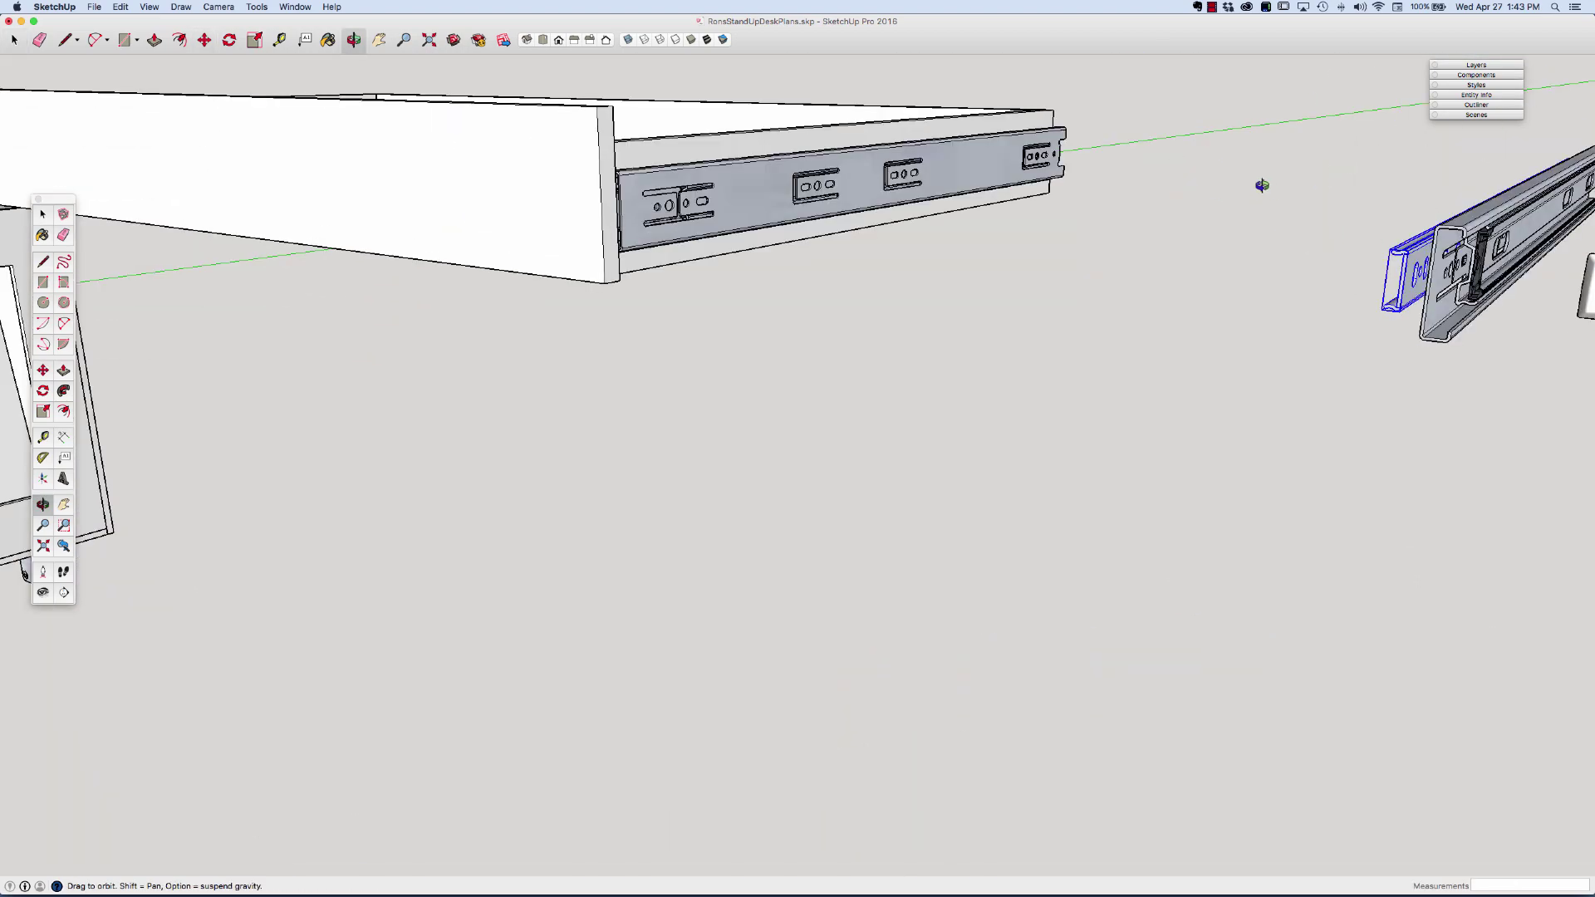
scroll(1422, 285, down, 5)
scroll(1428, 340, down, 5)
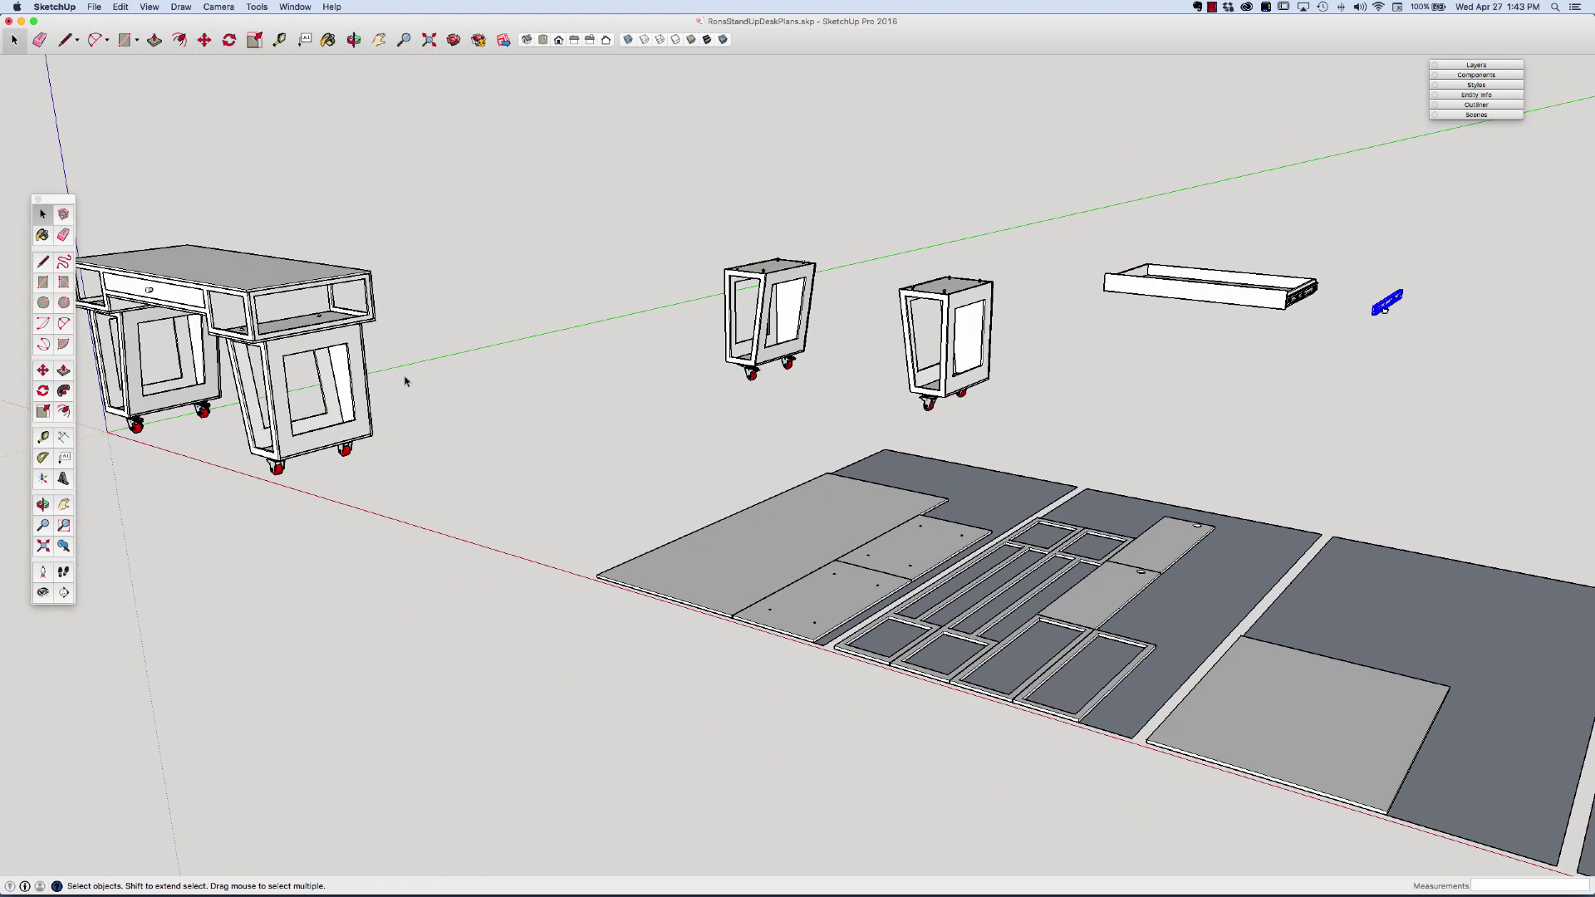
scroll(1357, 320, up, 8)
key(m)
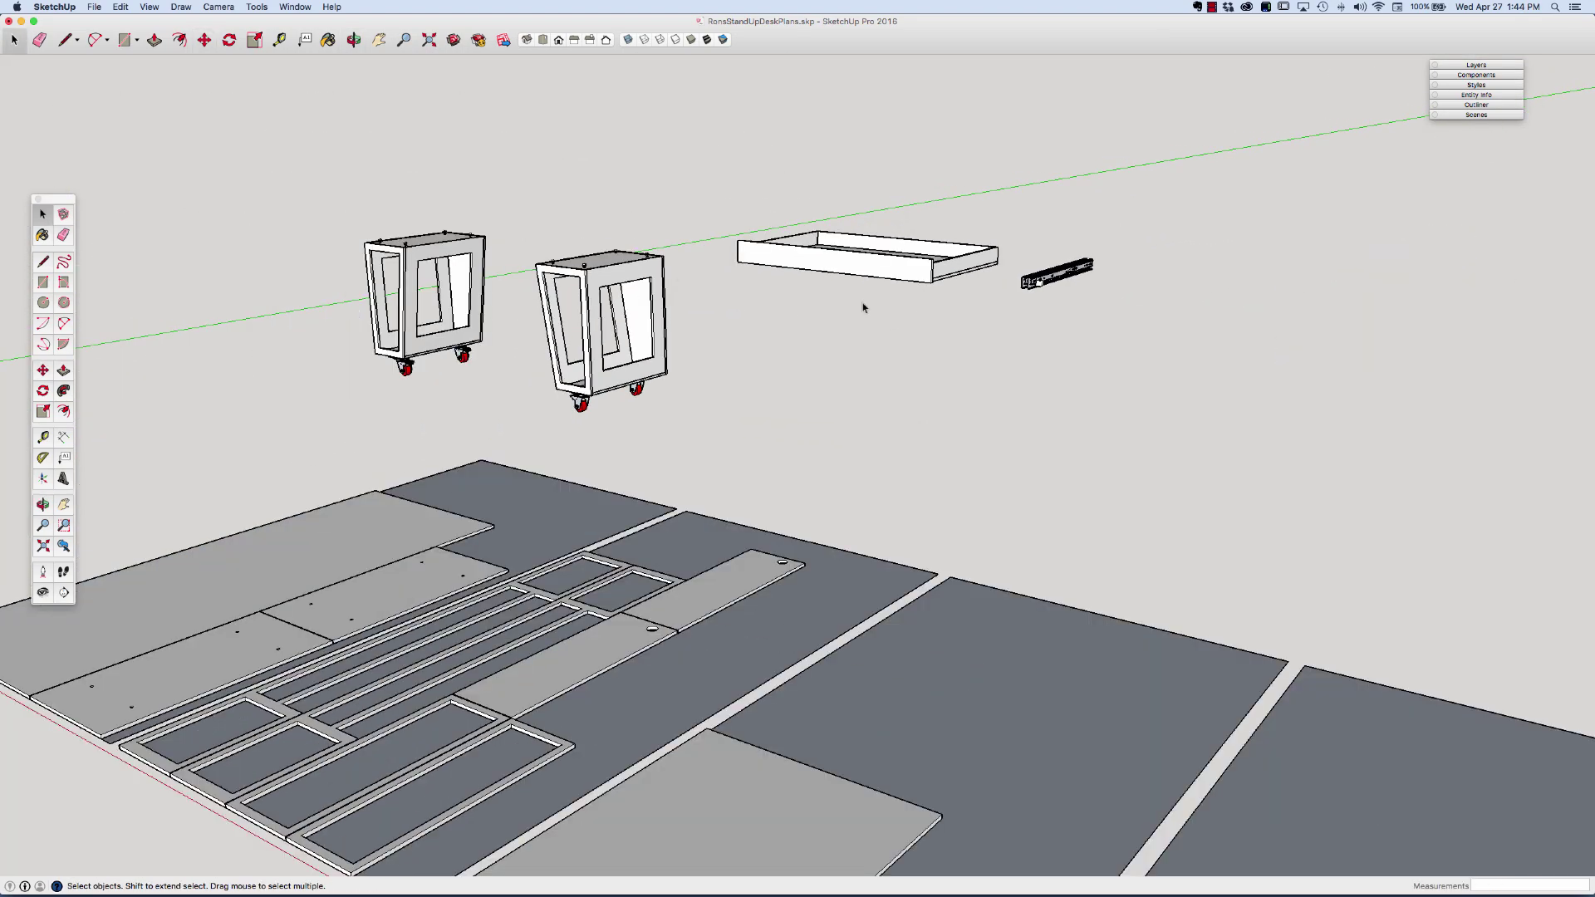
Lay the drawer's long panel flat on the second sheet beside the outermost open frame, aligned with the sheet's front edge.
scroll(865, 480, up, 5)
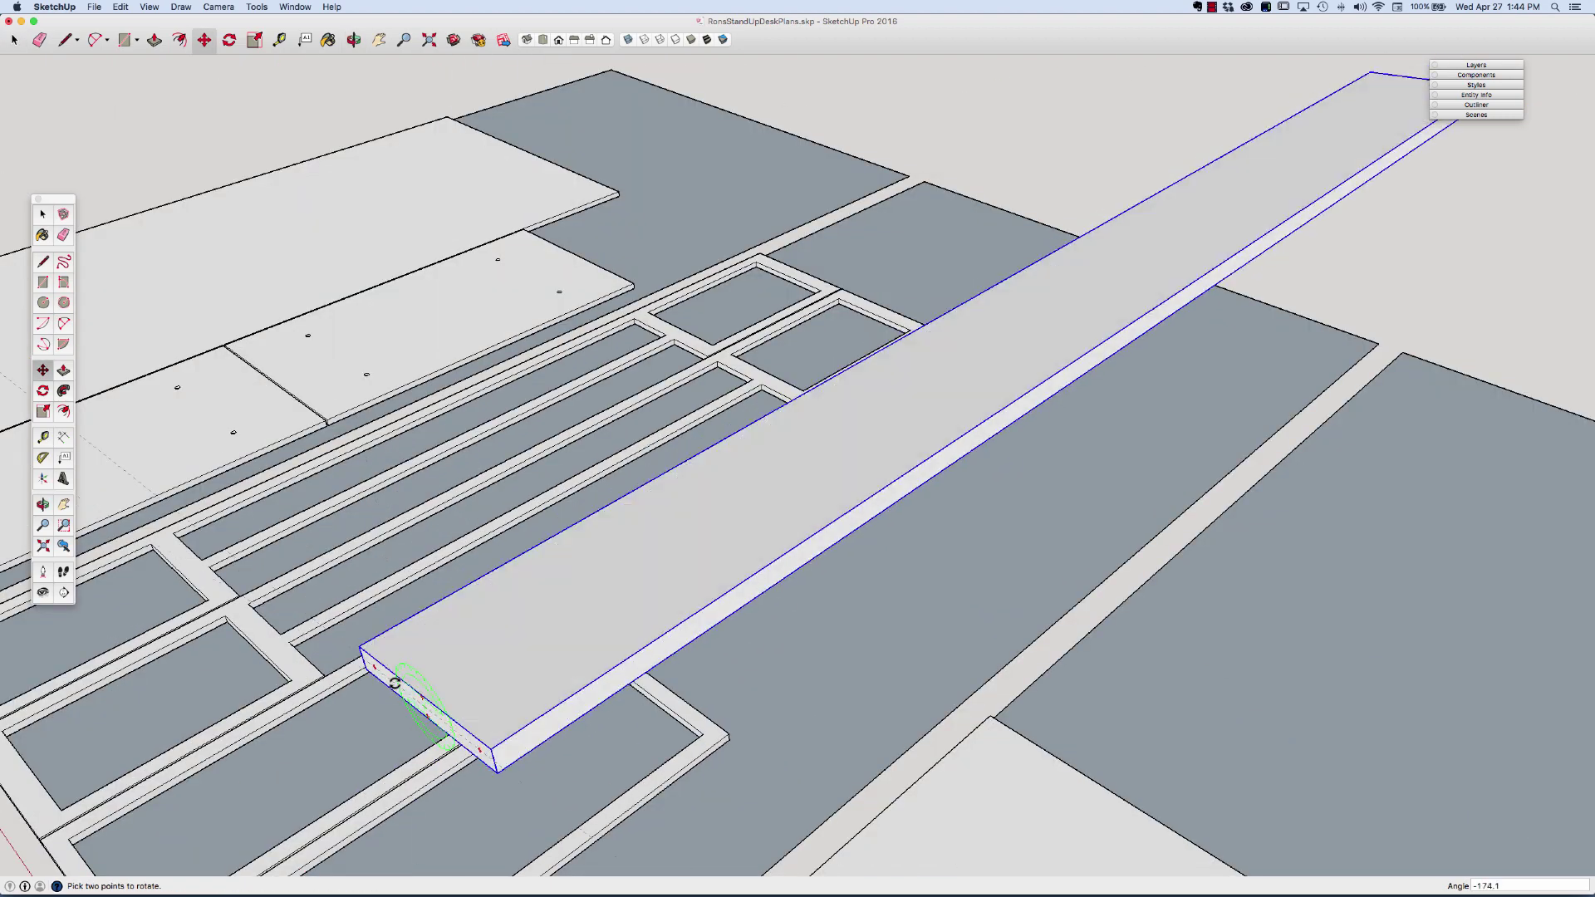
scroll(531, 648, down, 5)
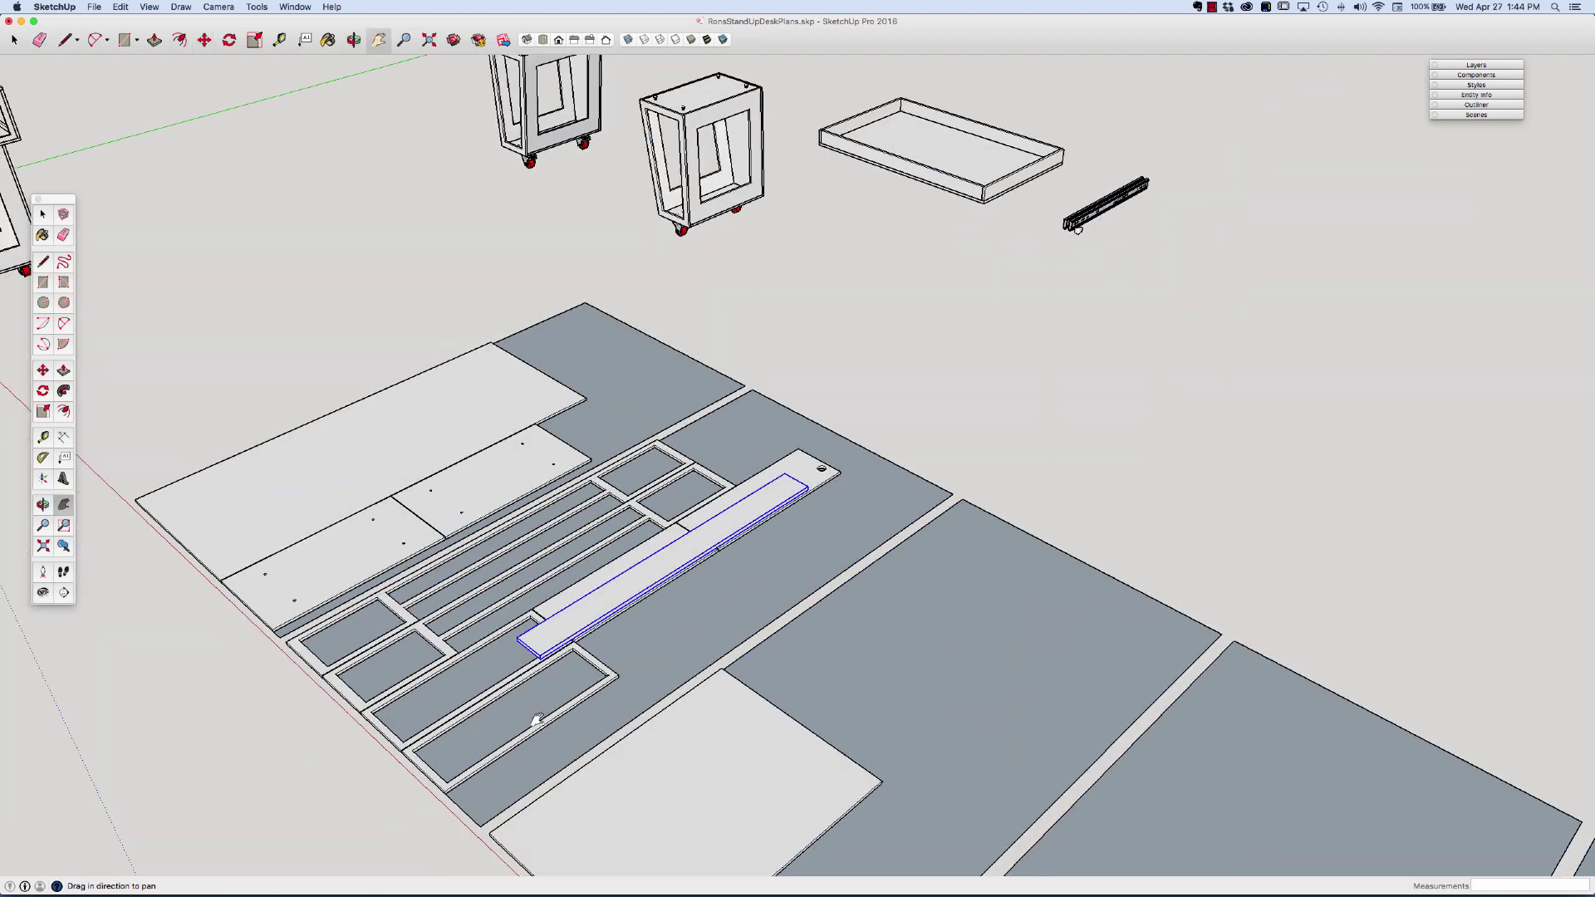
scroll(618, 517, up, 5)
scroll(619, 516, up, 5)
scroll(619, 517, down, 10)
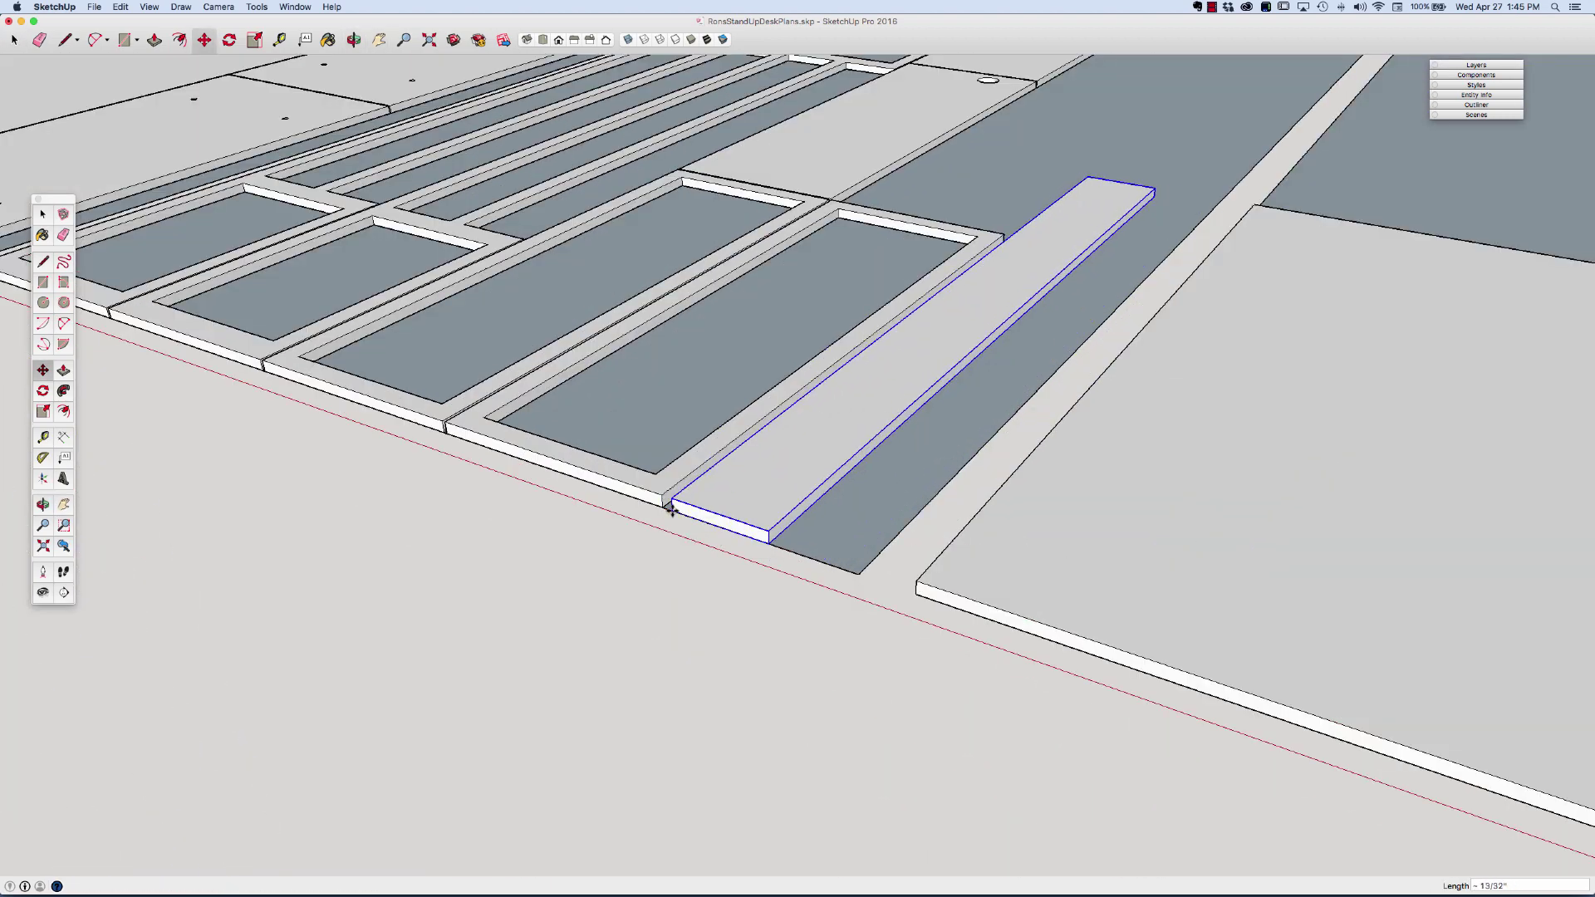
scroll(903, 256, down, 3)
Lay a drawer side strip flat along the cable-hole panel on the second sheet and copy it alongside.
key(space)
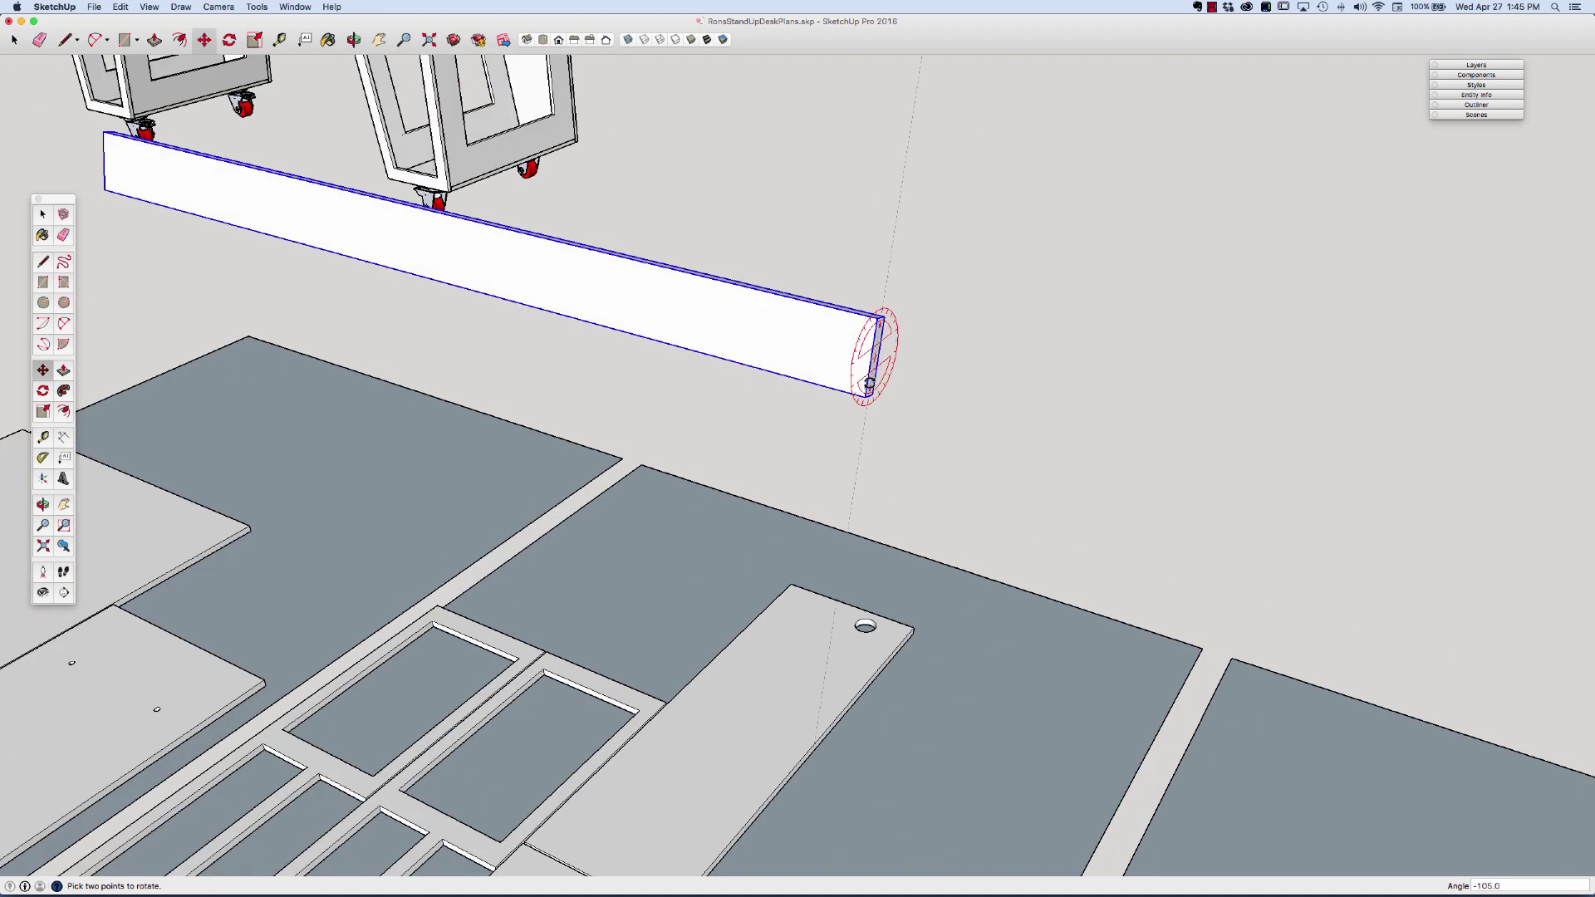
click(758, 367)
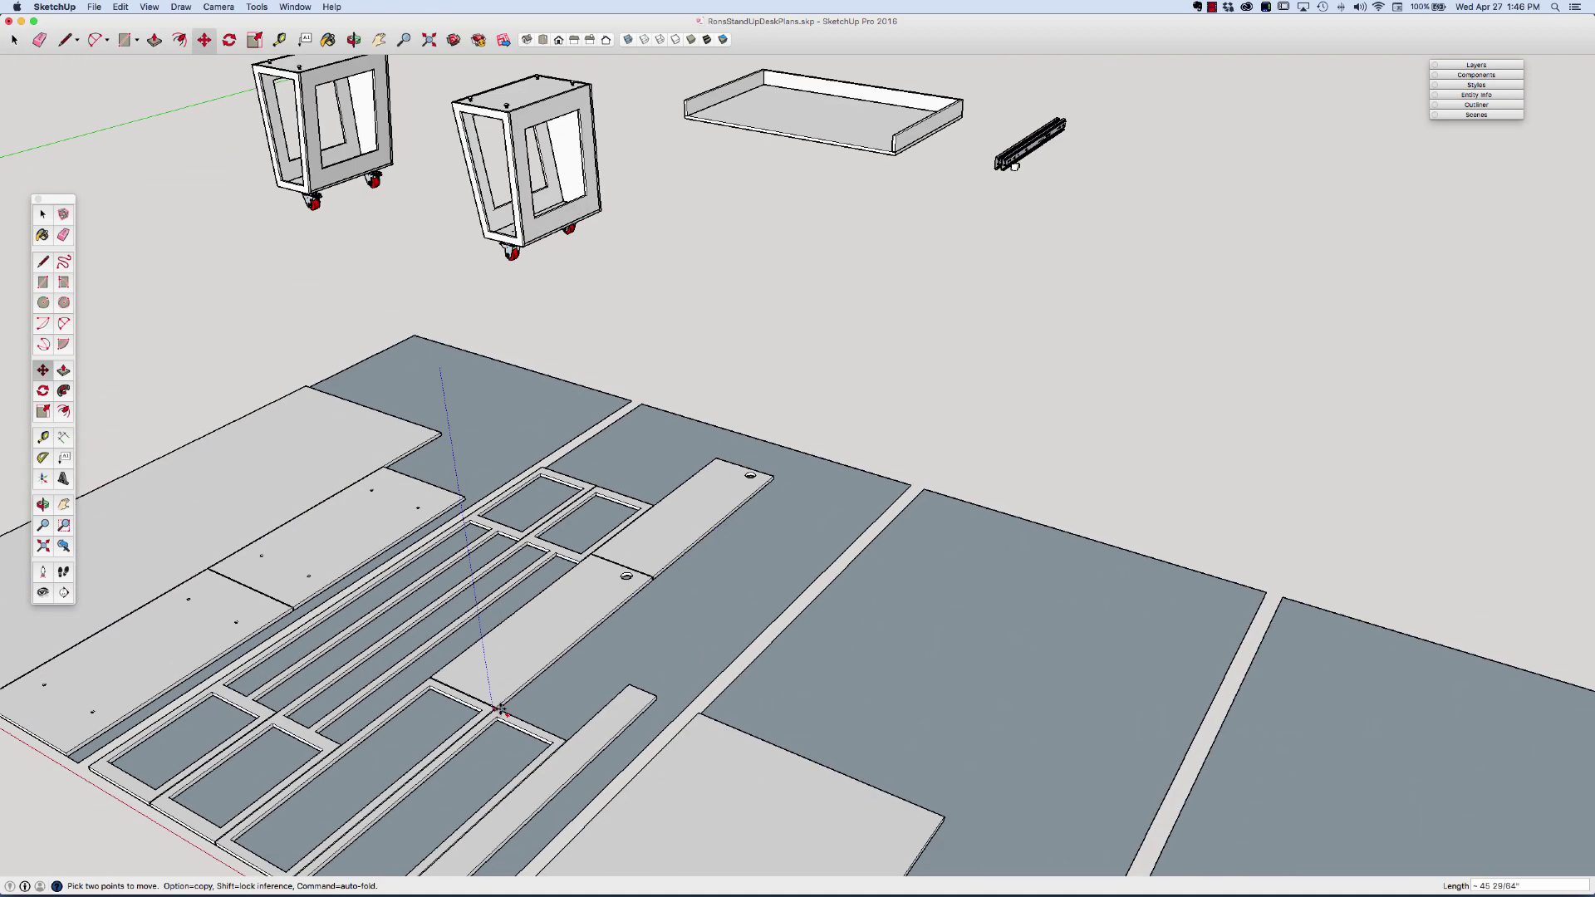
scroll(520, 706, up, 5)
click(521, 706)
scroll(521, 706, down, 5)
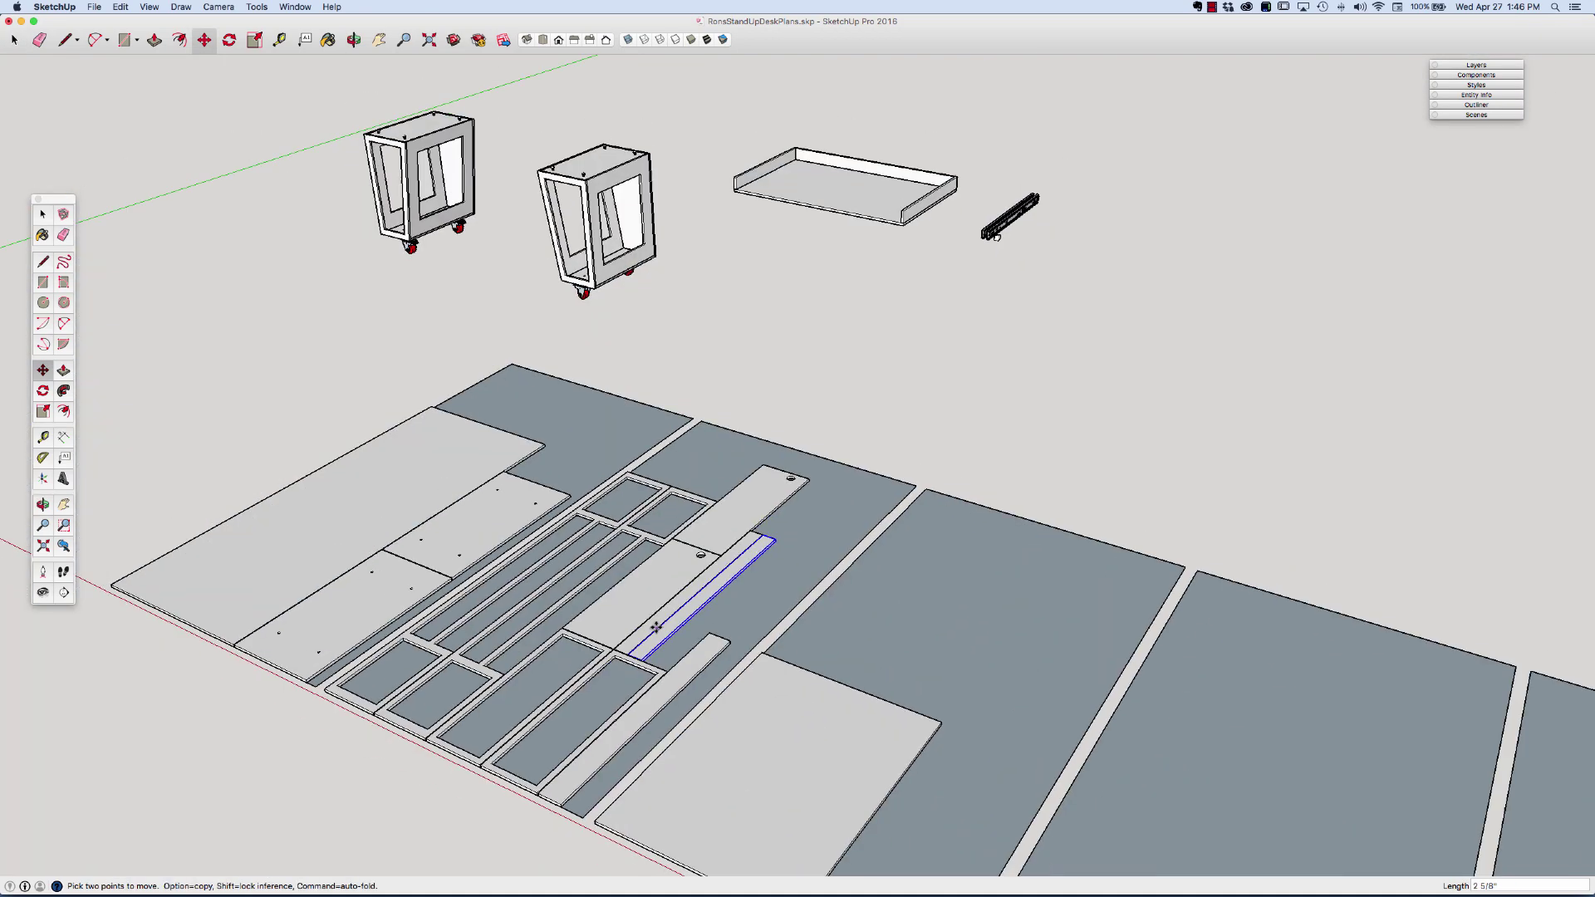
Place the drawer bottom 1/8" from the large panel on the third sheet and add the short drawer strips beside the second sheet's narrow strips.
click(830, 195)
scroll(916, 612, up, 5)
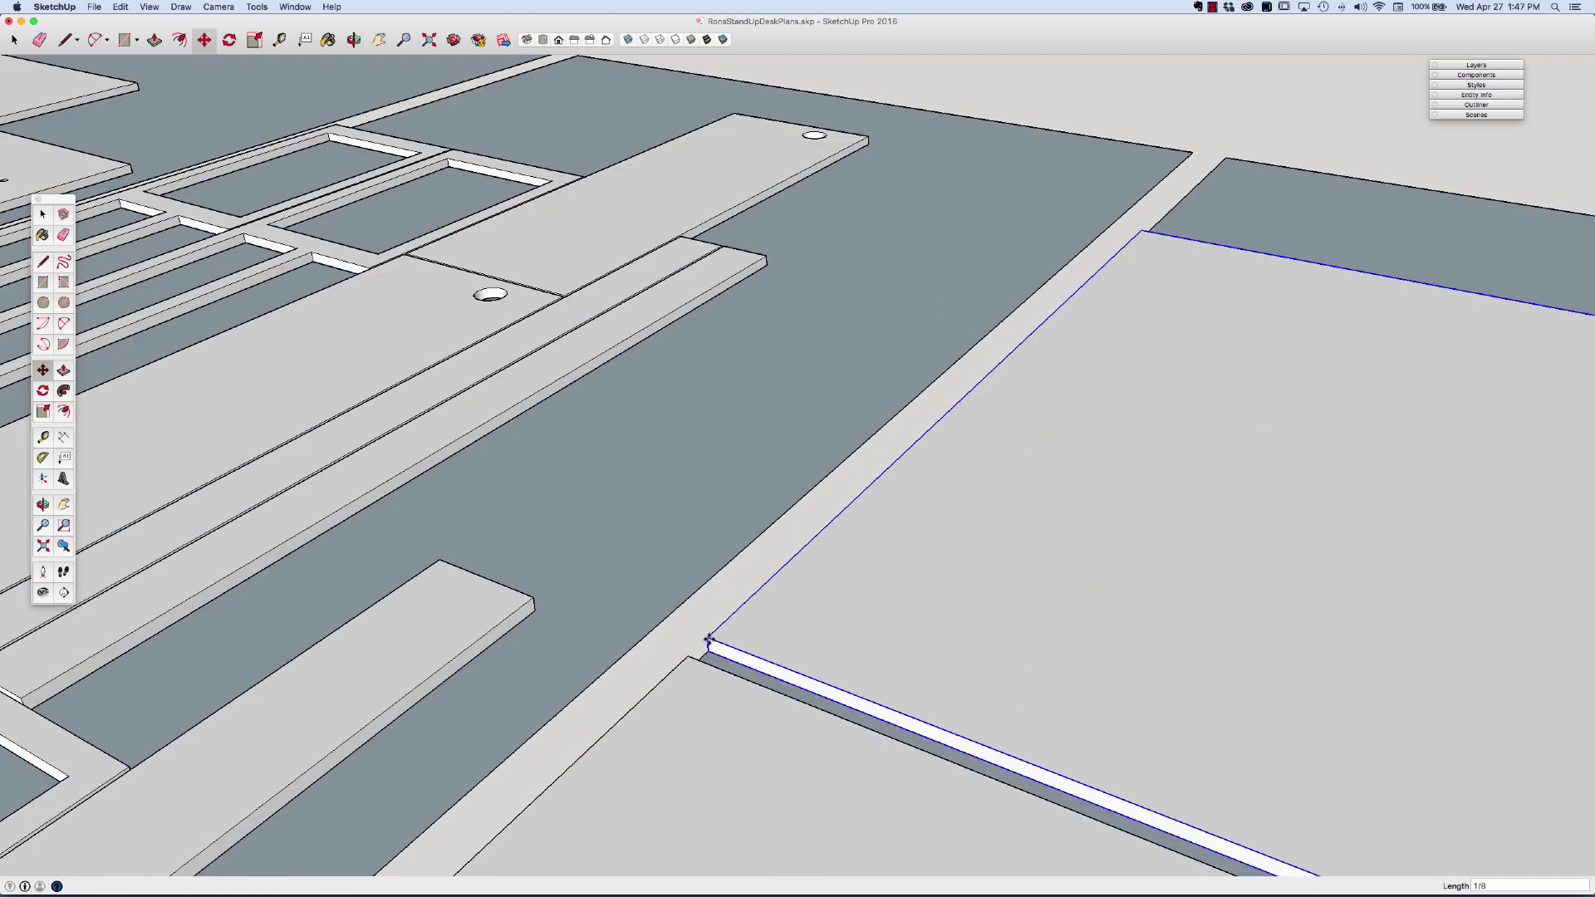
scroll(897, 183, down, 5)
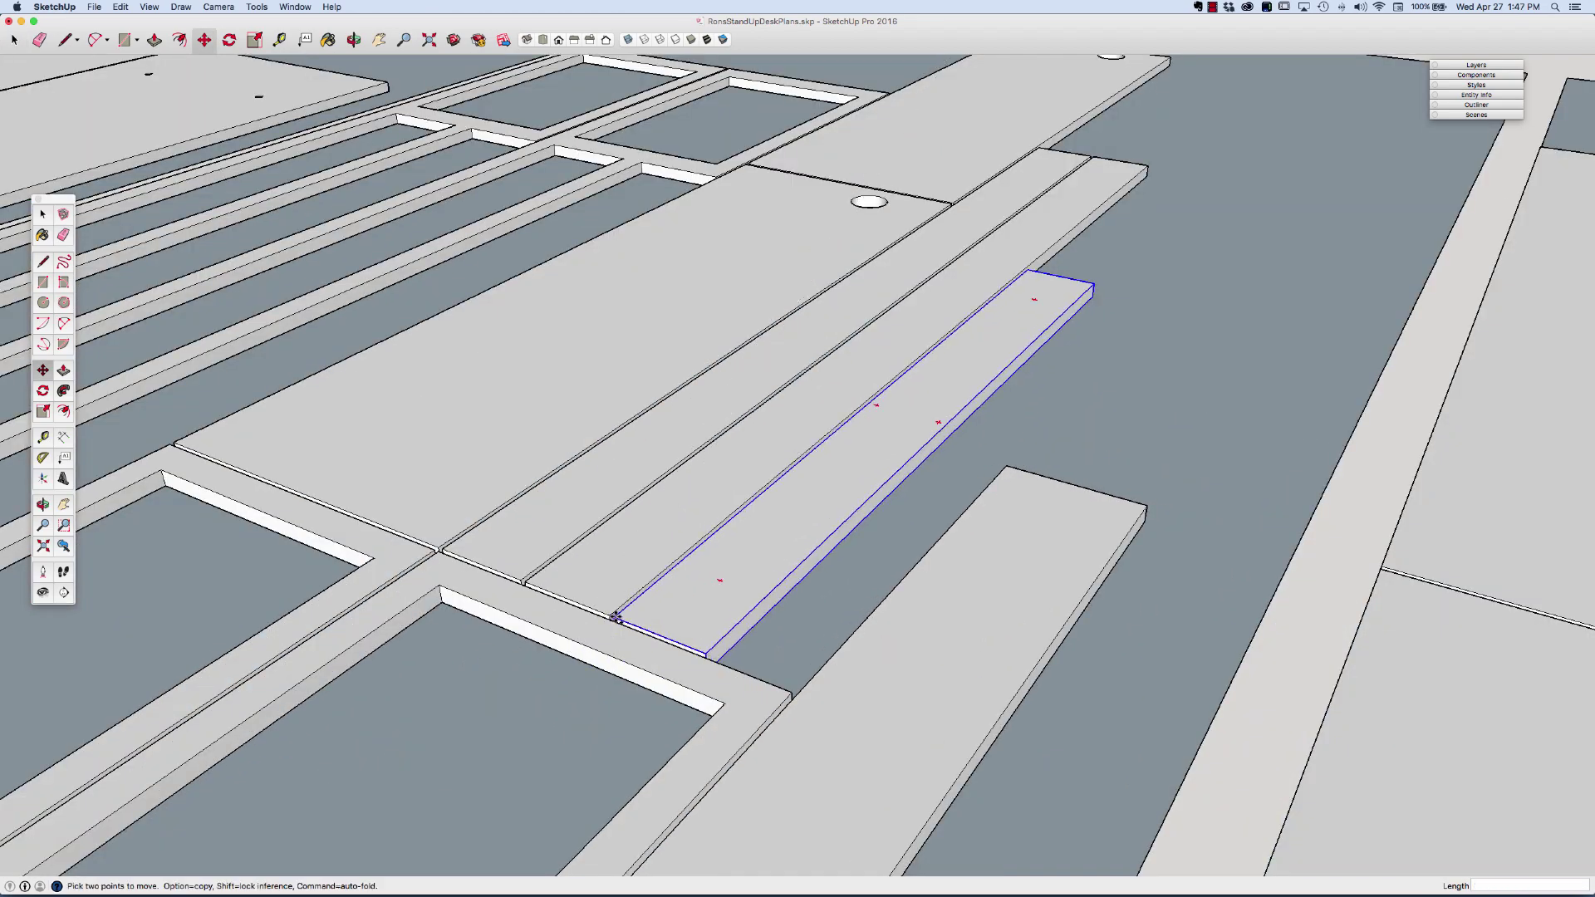
scroll(1002, 274, up, 5)
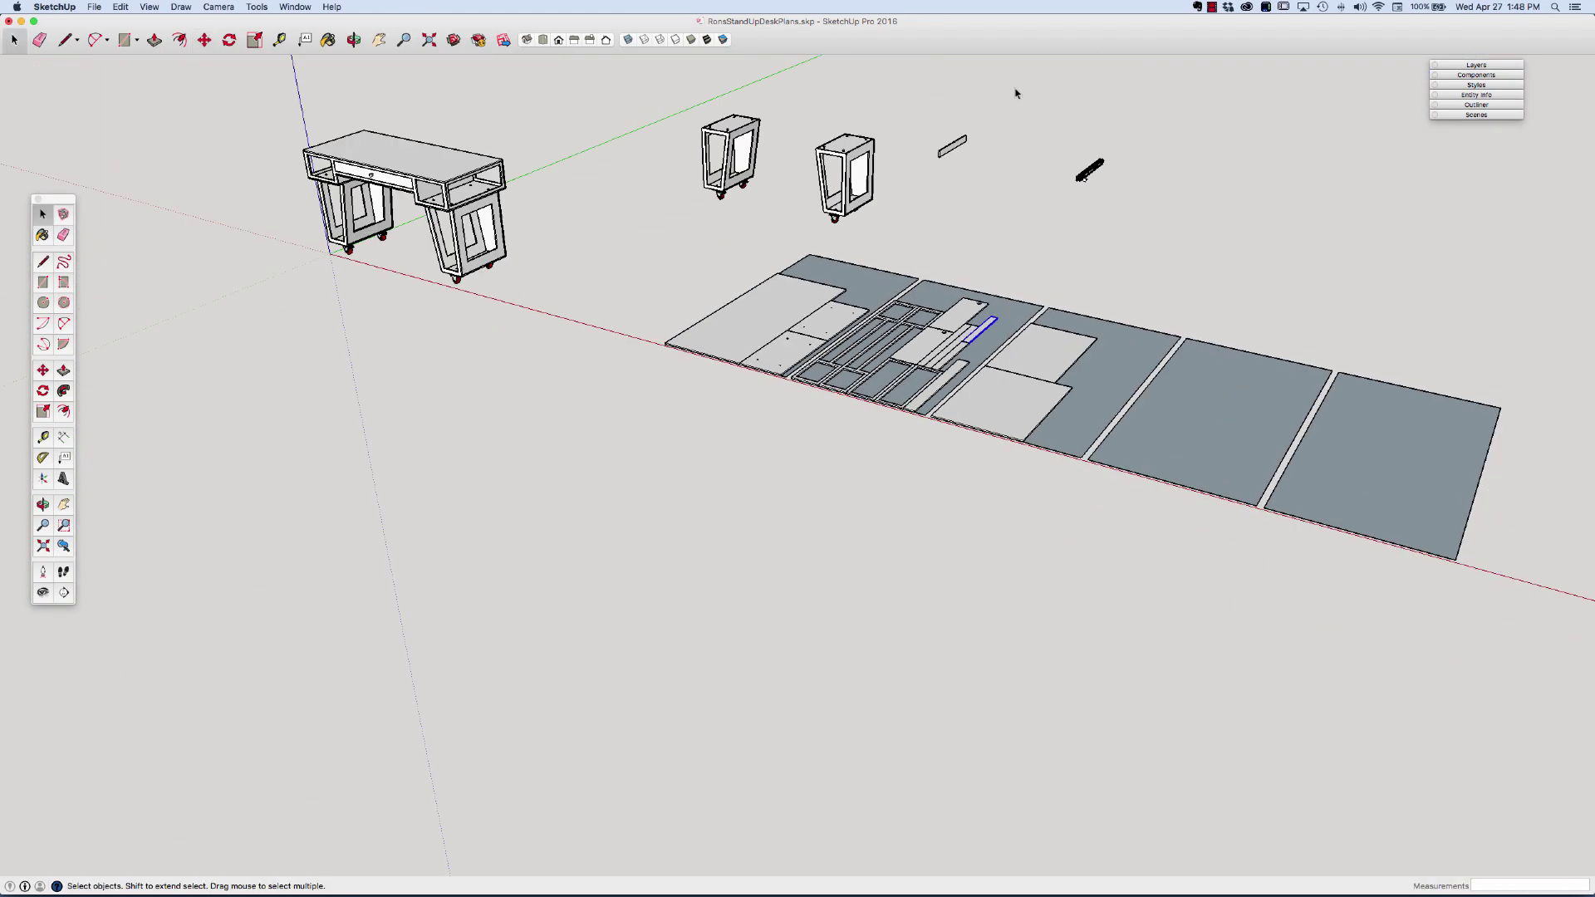
scroll(897, 174, up, 3)
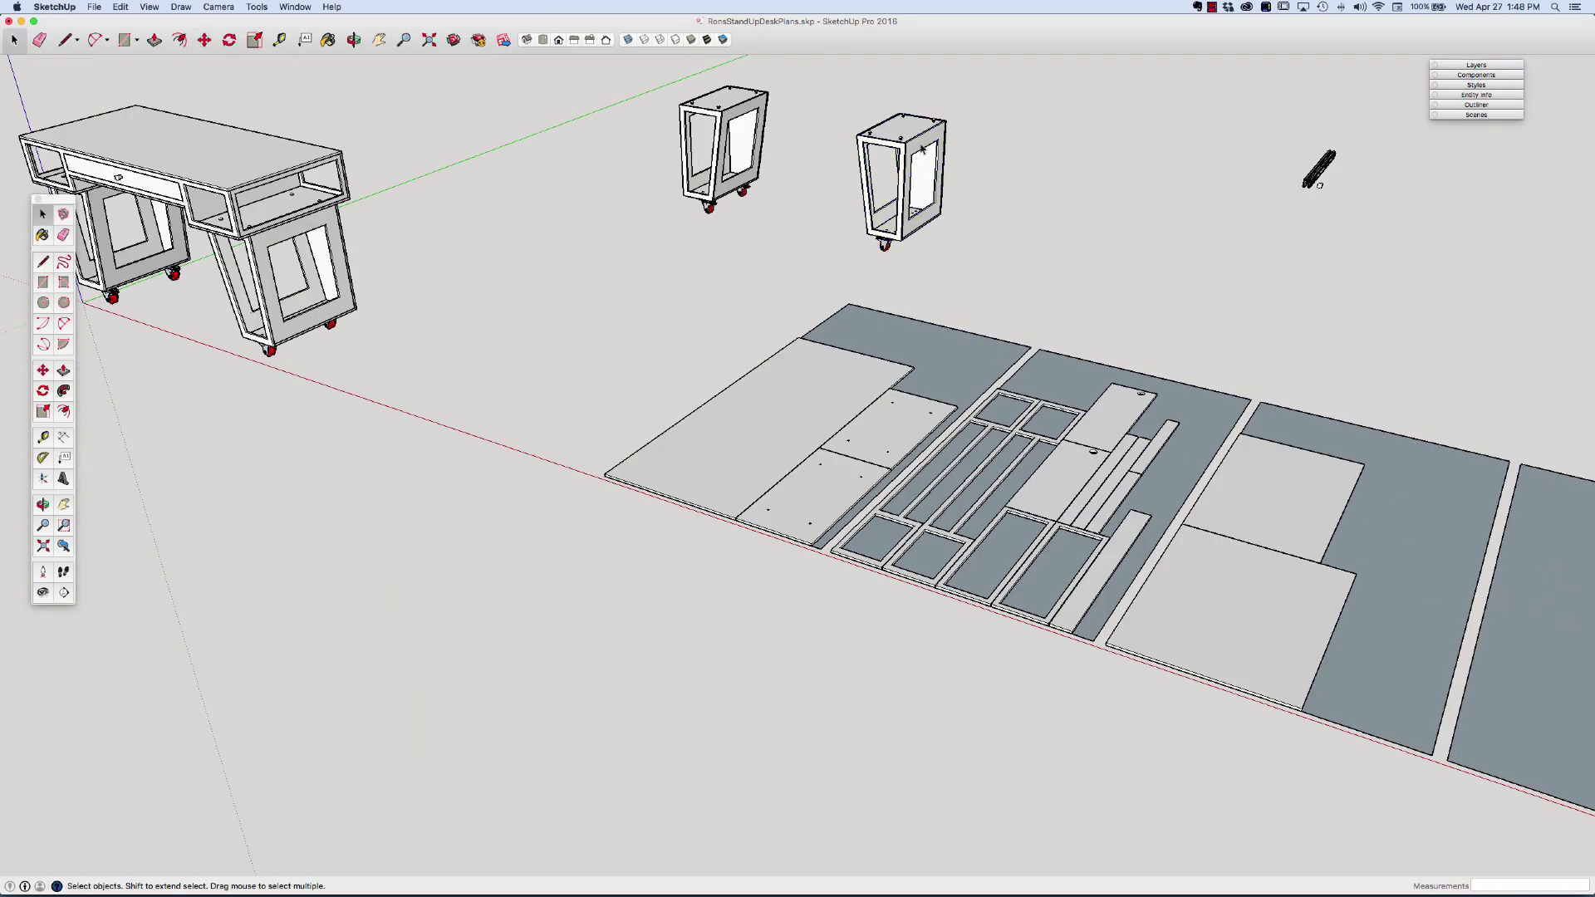
Detach the nearer pedestal's outer windowed side panel, lay it flat and place it at the fourth sheet's front corner.
scroll(897, 174, up, 3)
click(993, 230)
click(993, 231)
scroll(996, 456, down, 5)
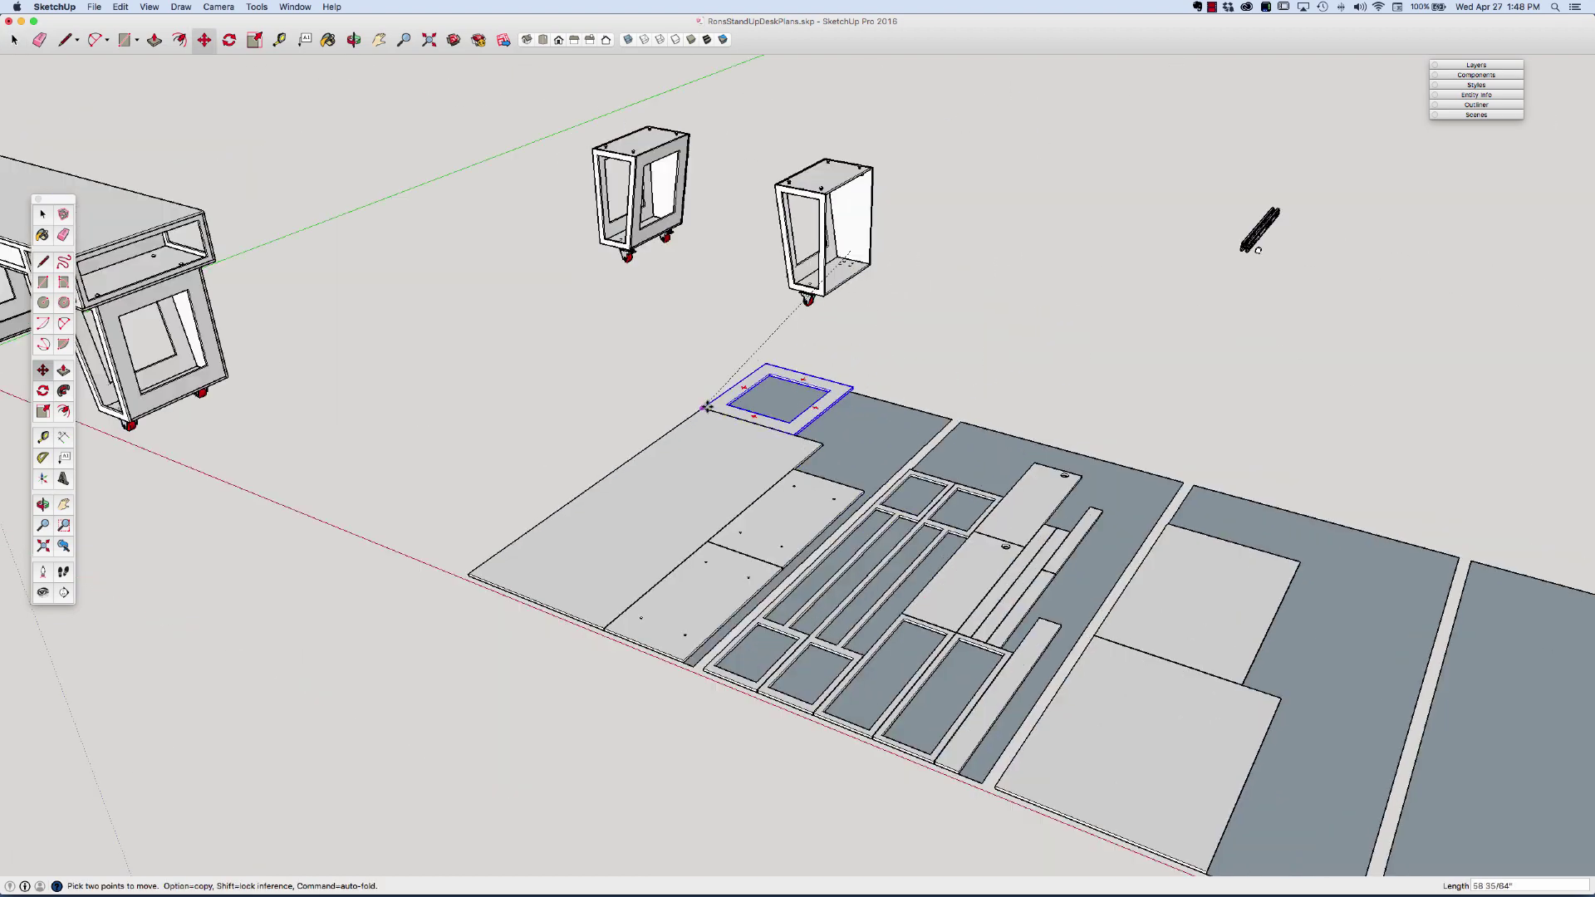
scroll(1068, 544, up, 5)
scroll(1079, 692, up, 5)
scroll(933, 587, down, 8)
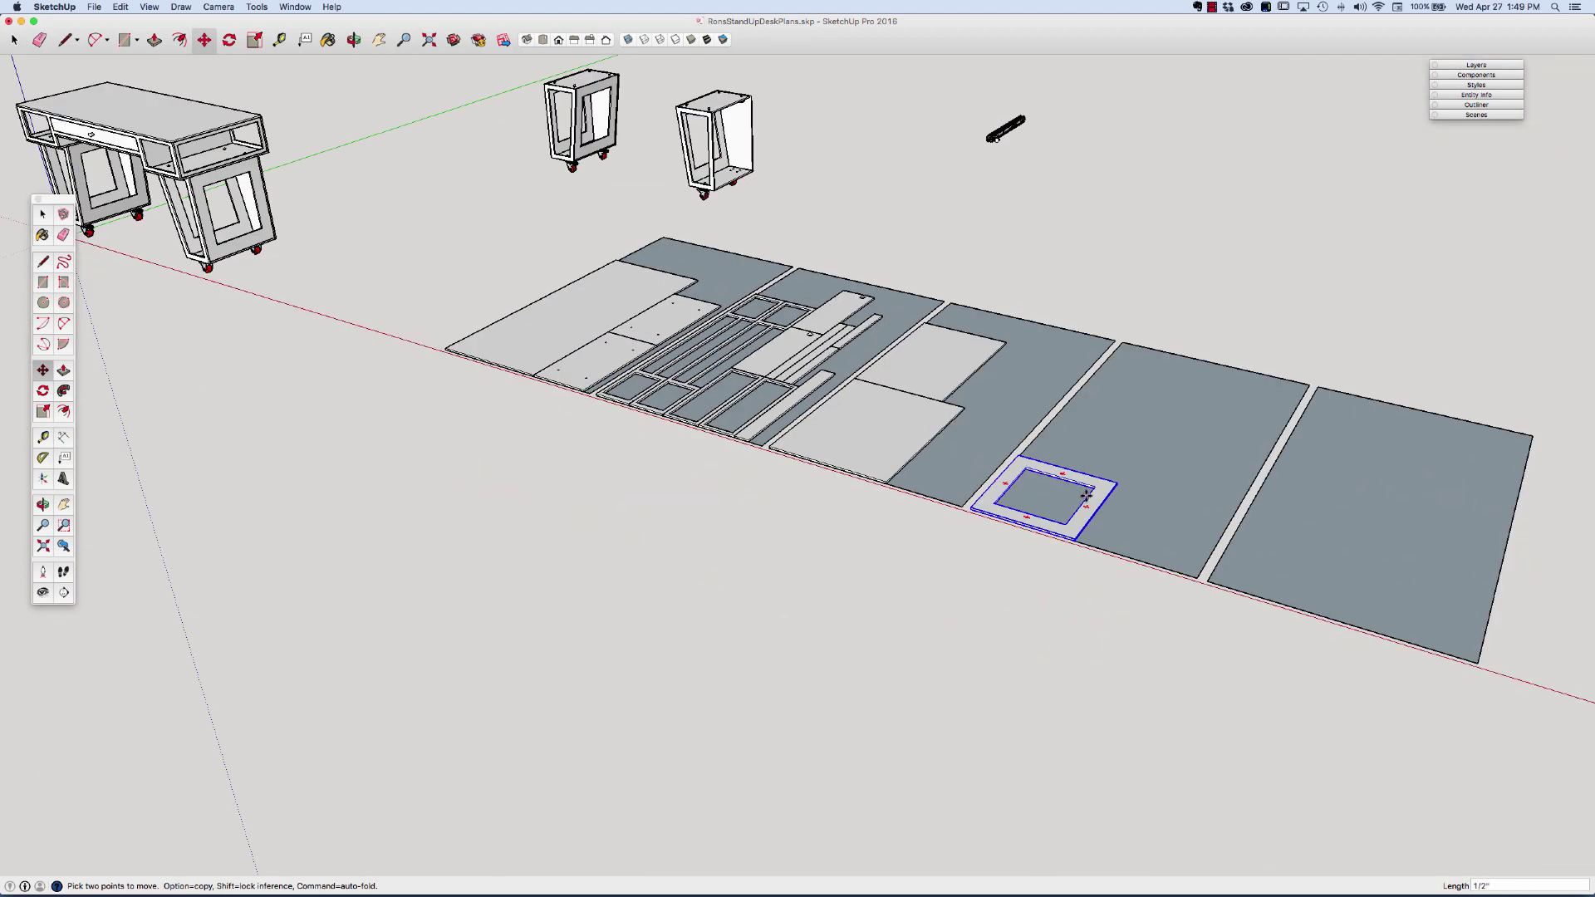
Copy the windowed panel about 25 1/2" along the fourth sheet so it sits directly behind the original.
scroll(1221, 579, up, 8)
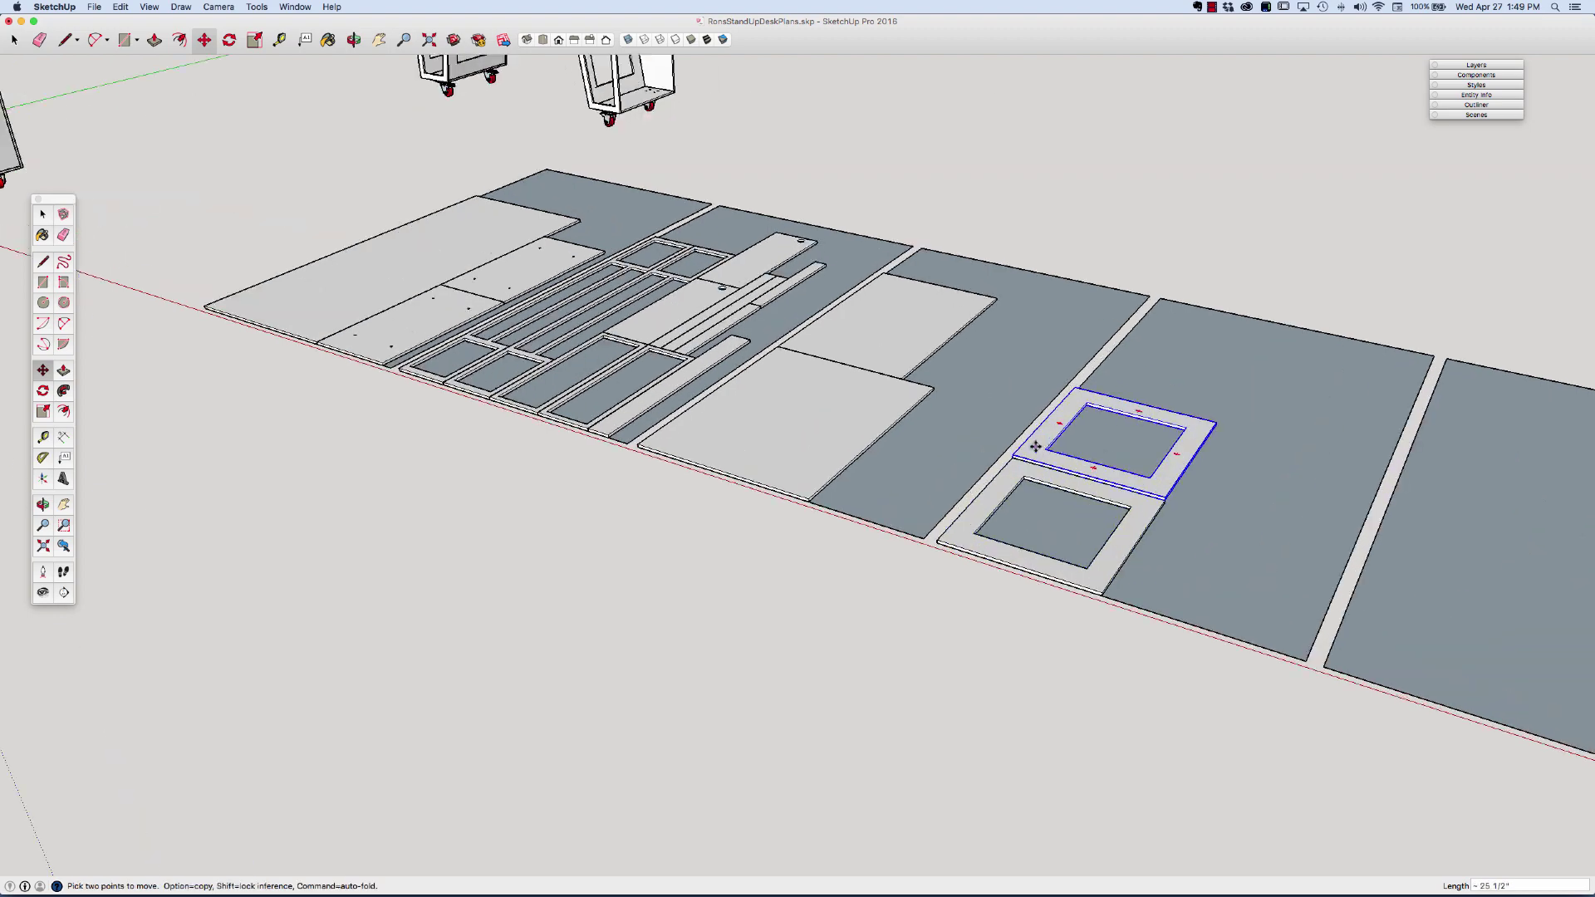
click(1479, 797)
scroll(1478, 798, down, 8)
Move the nearer pedestal's other windowed side panel out into the open space beside the pedestal.
key(space)
click(553, 152)
click(745, 158)
key(m)
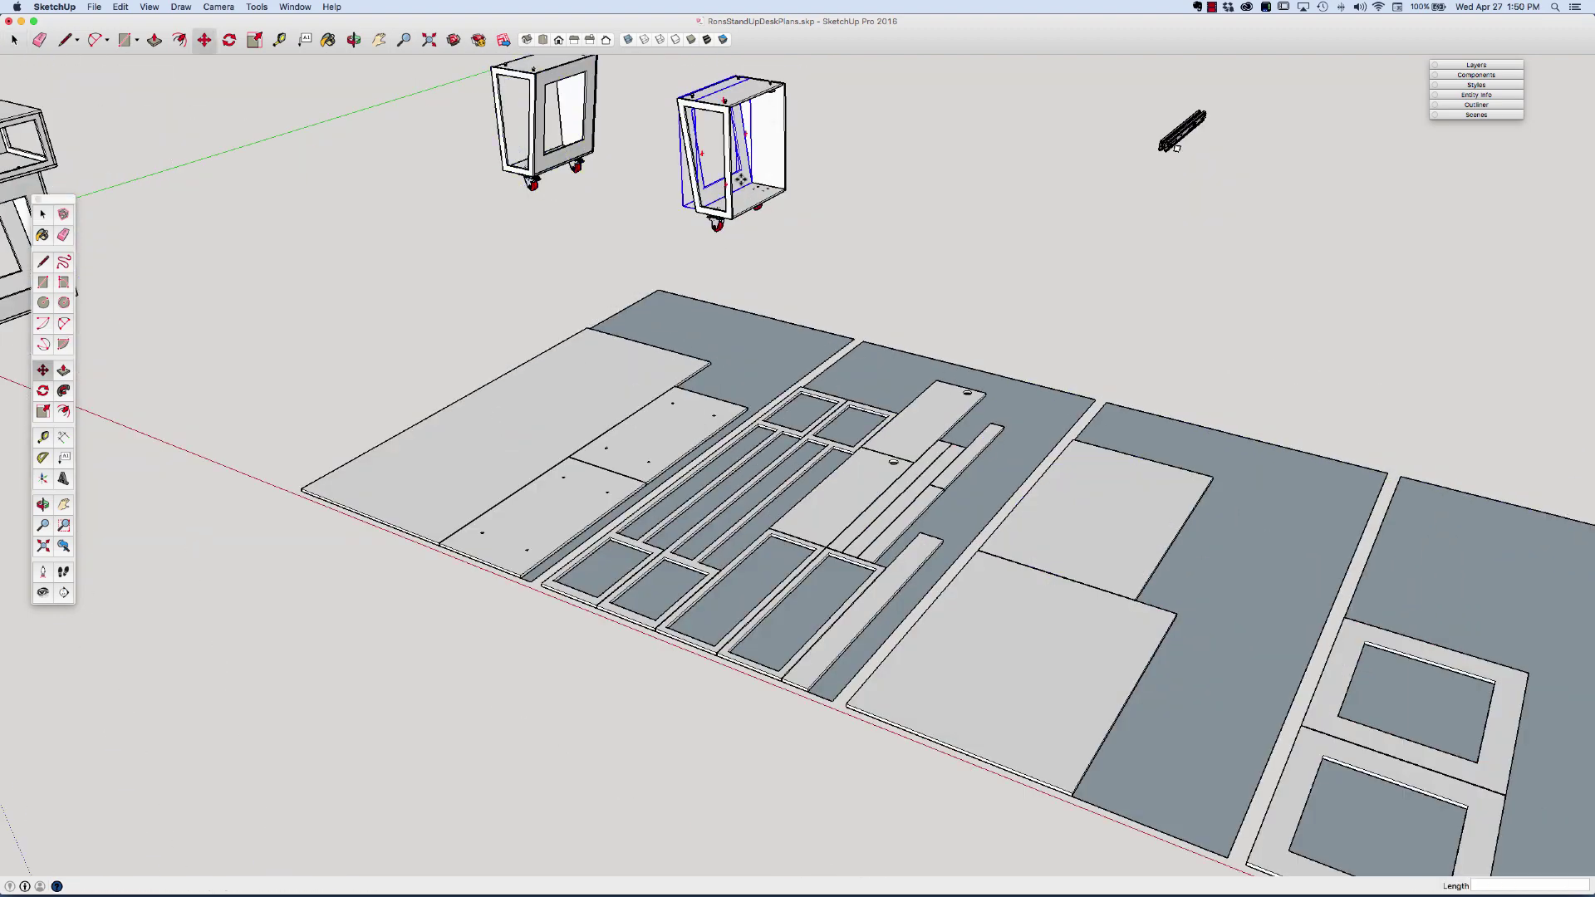
click(743, 157)
click(1030, 212)
Rotate the detached windowed panel about its lower corner.
scroll(1000, 210, up, 4)
key(q)
scroll(1009, 311, up, 6)
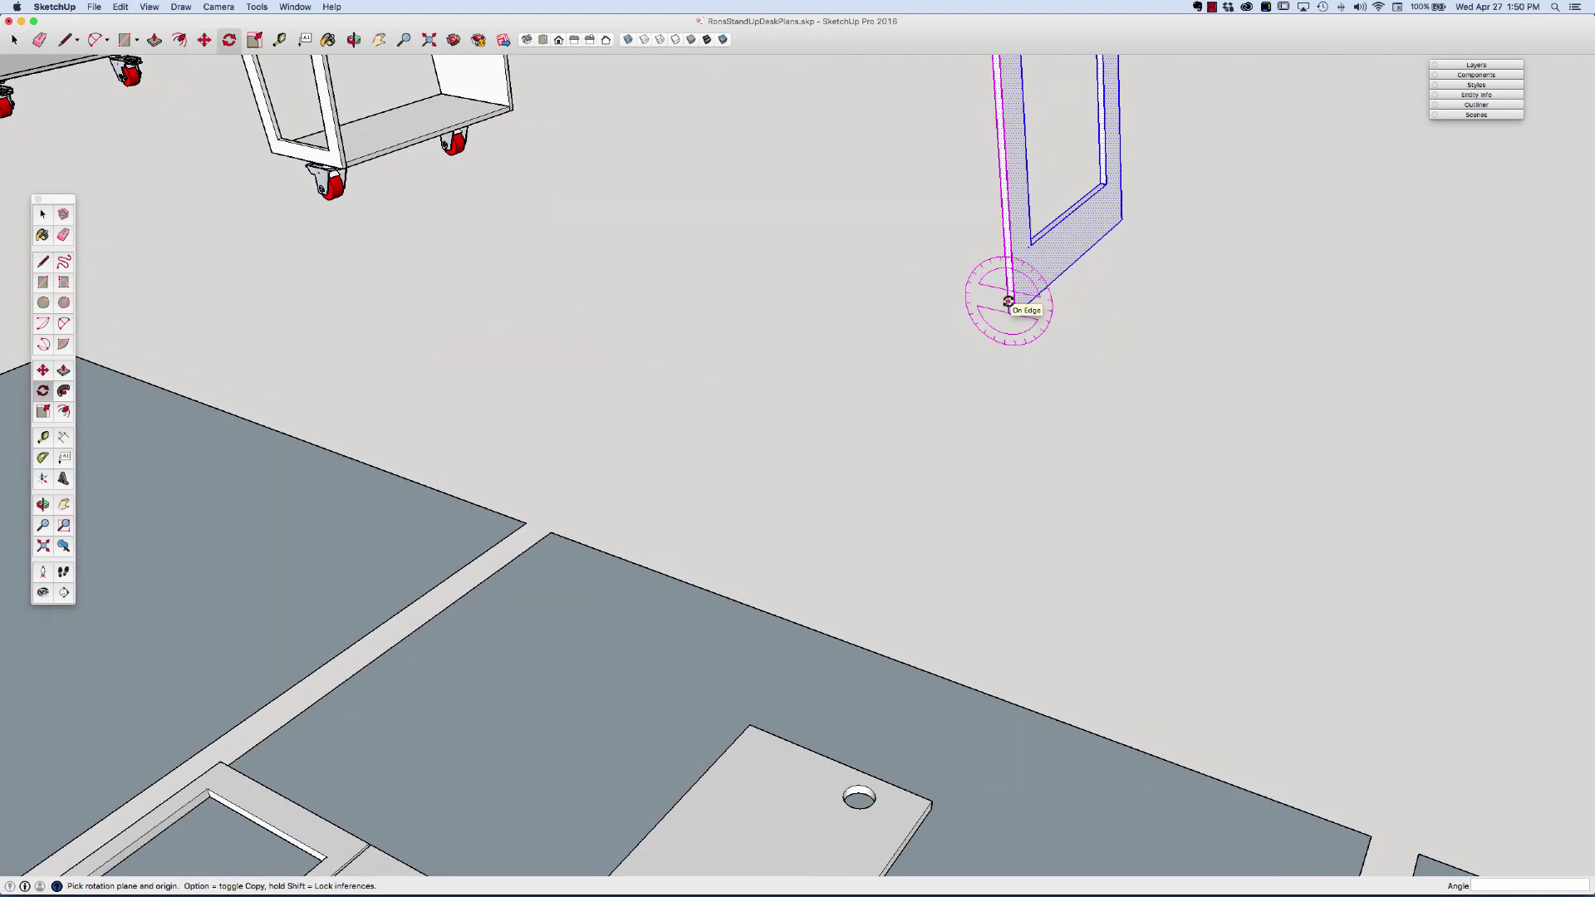
click(1010, 310)
scroll(1011, 308, down, 6)
scroll(997, 171, up, 5)
click(997, 171)
scroll(1021, 459, up, 5)
scroll(1016, 494, down, 6)
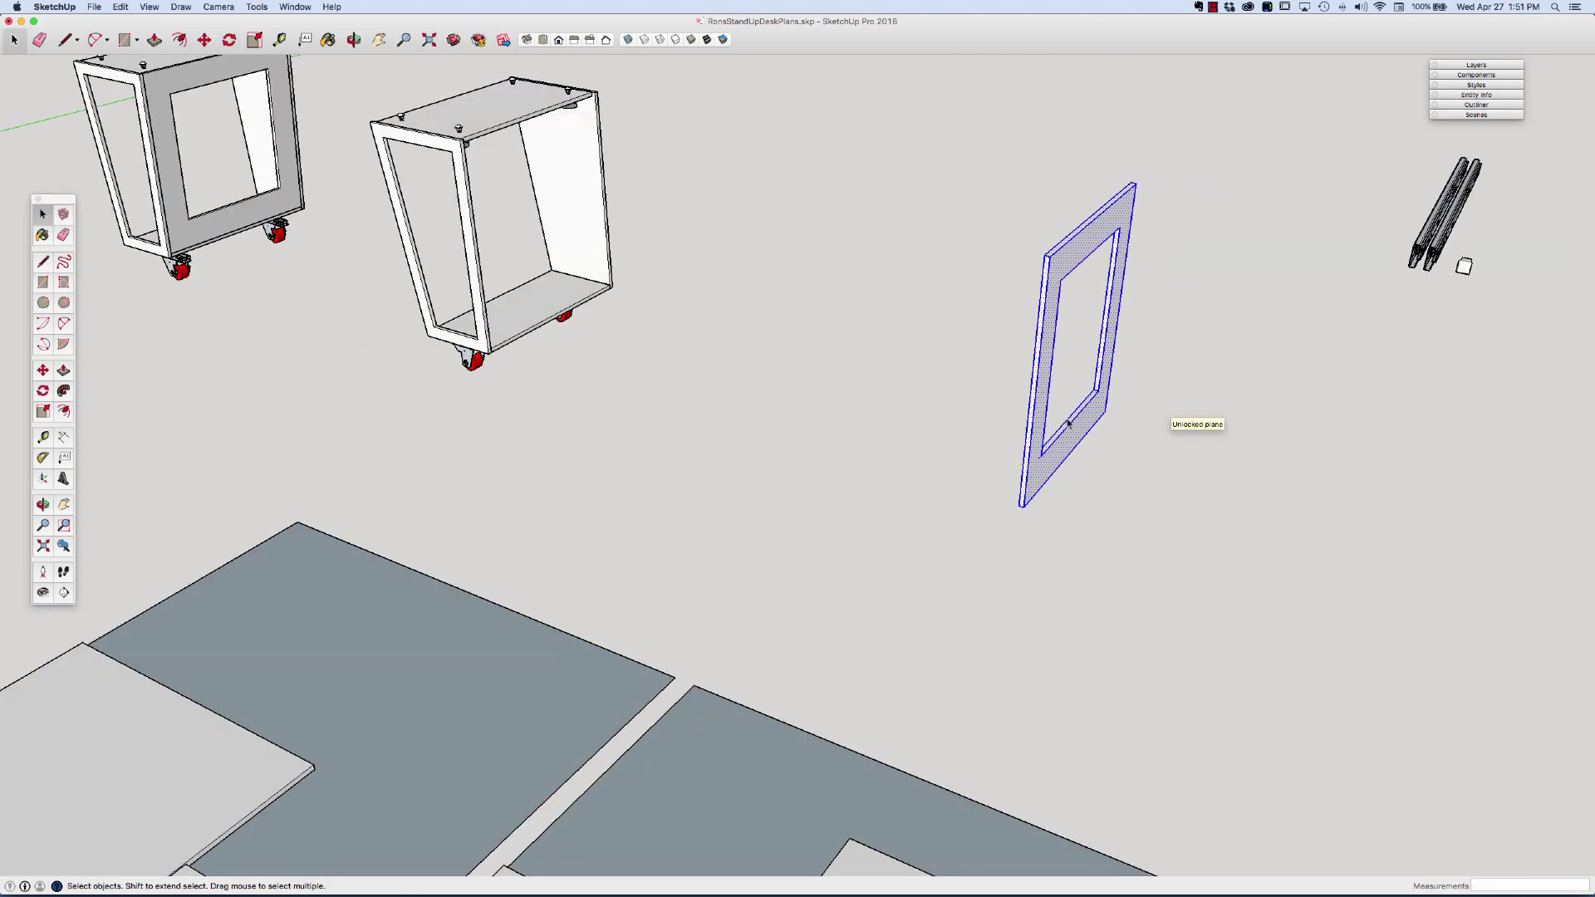
Lay the detached windowed panel flat and move it onto the fourth sheet beside the front windowed panel.
click(1162, 342)
key(m)
scroll(1063, 407, down, 4)
click(1063, 406)
scroll(1227, 736, up, 8)
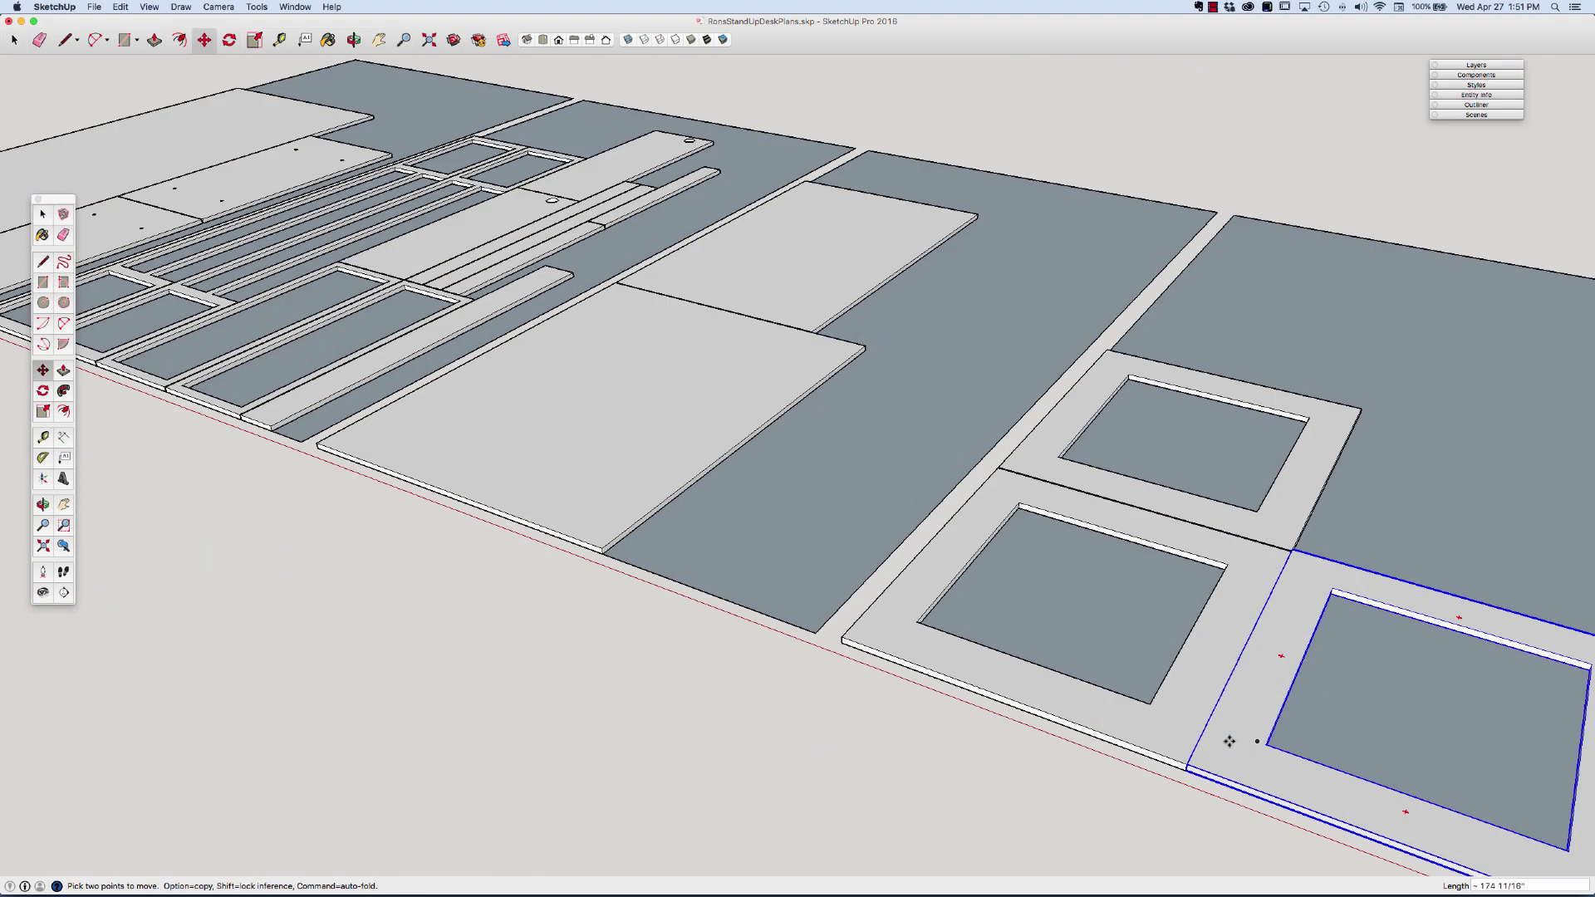
Line up the third windowed panel with its neighbour and copy it behind to complete the two-by-two group on the fourth sheet.
scroll(1160, 712, up, 3)
scroll(1038, 681, down, 8)
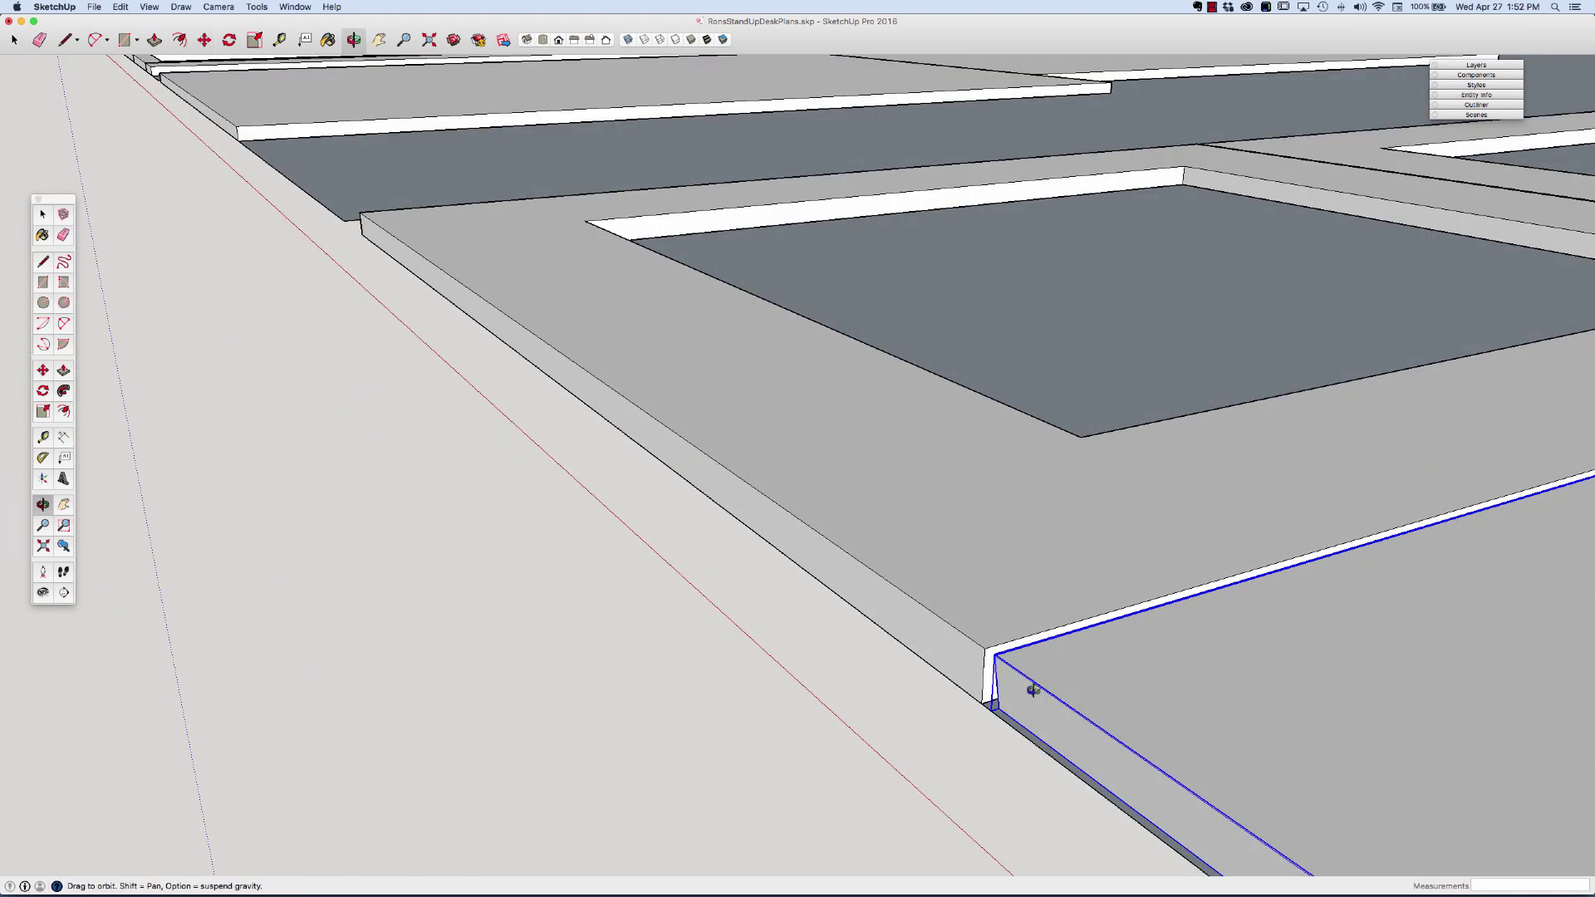
scroll(1246, 612, up, 6)
middle_drag(1245, 612, 997, 631)
Pull the solid tapered panel out of the nearer pedestal and rotate it flat.
click(1352, 301)
scroll(1395, 324, up, 5)
click(1420, 335)
scroll(1420, 335, down, 5)
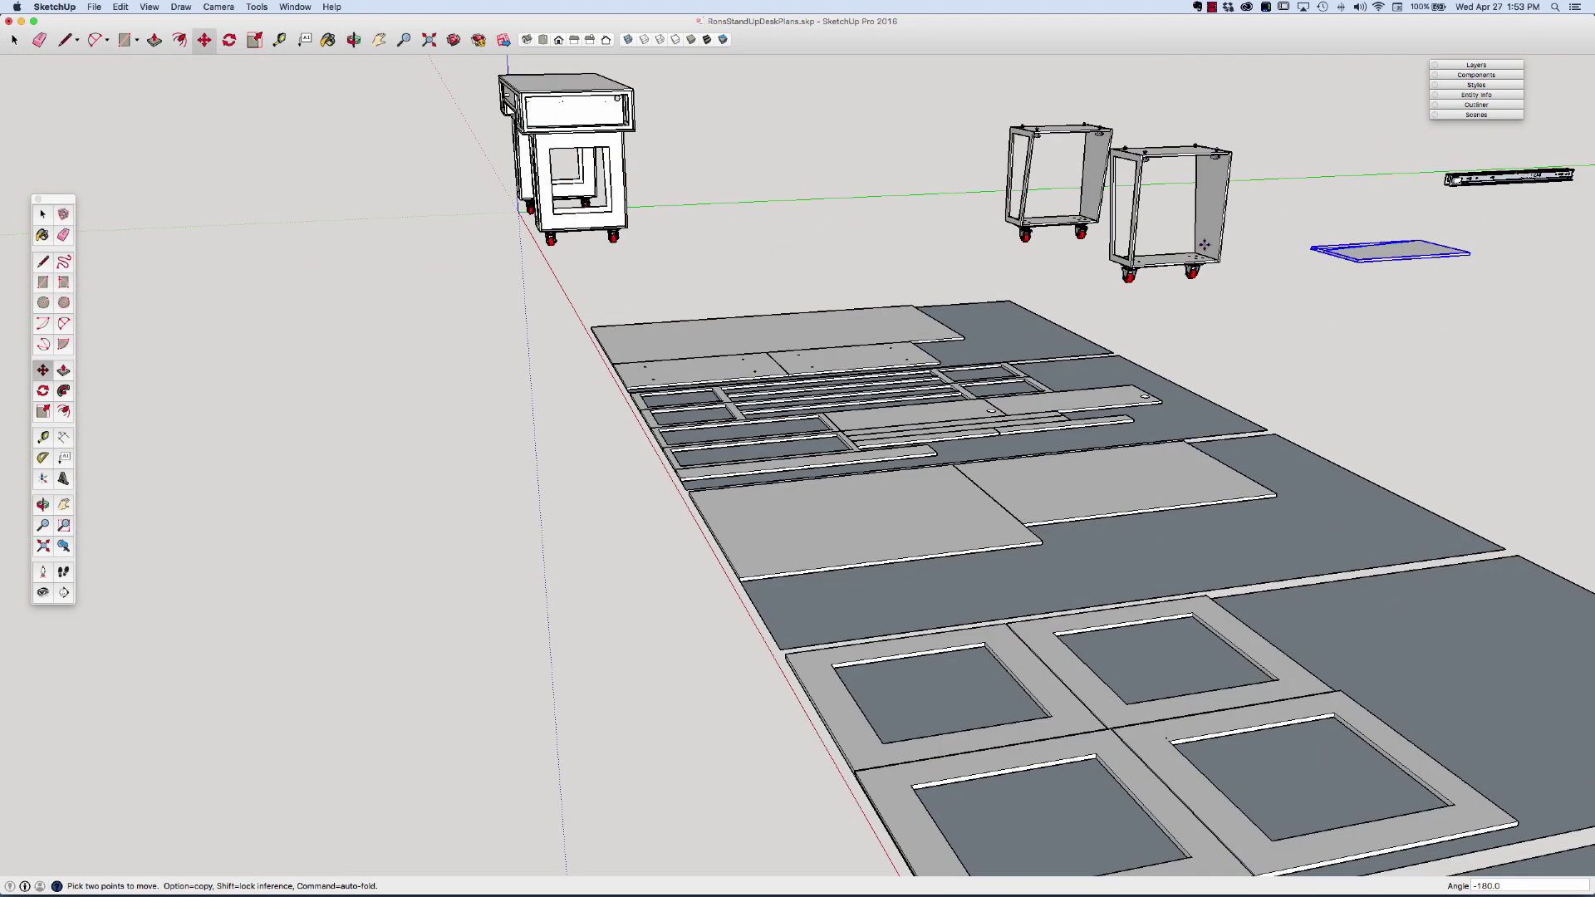
Pair the solid tapered panel with a nested copy and move both onto the fourth sheet behind the windowed panels.
middle_drag(1204, 648, 1250, 642)
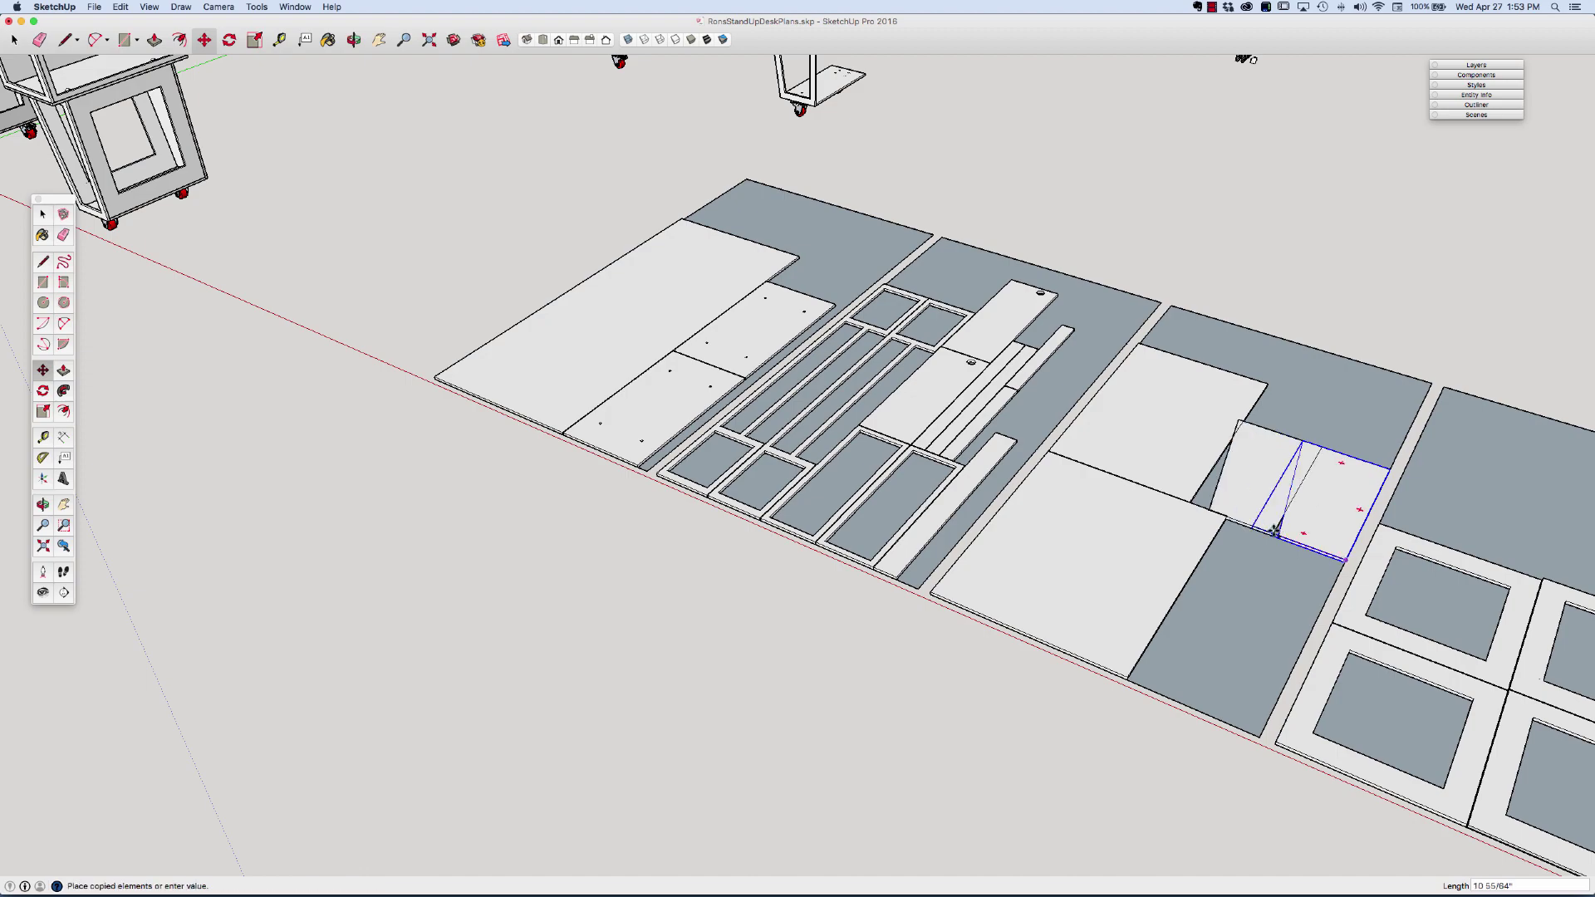
scroll(1271, 499, up, 5)
scroll(1121, 387, down, 10)
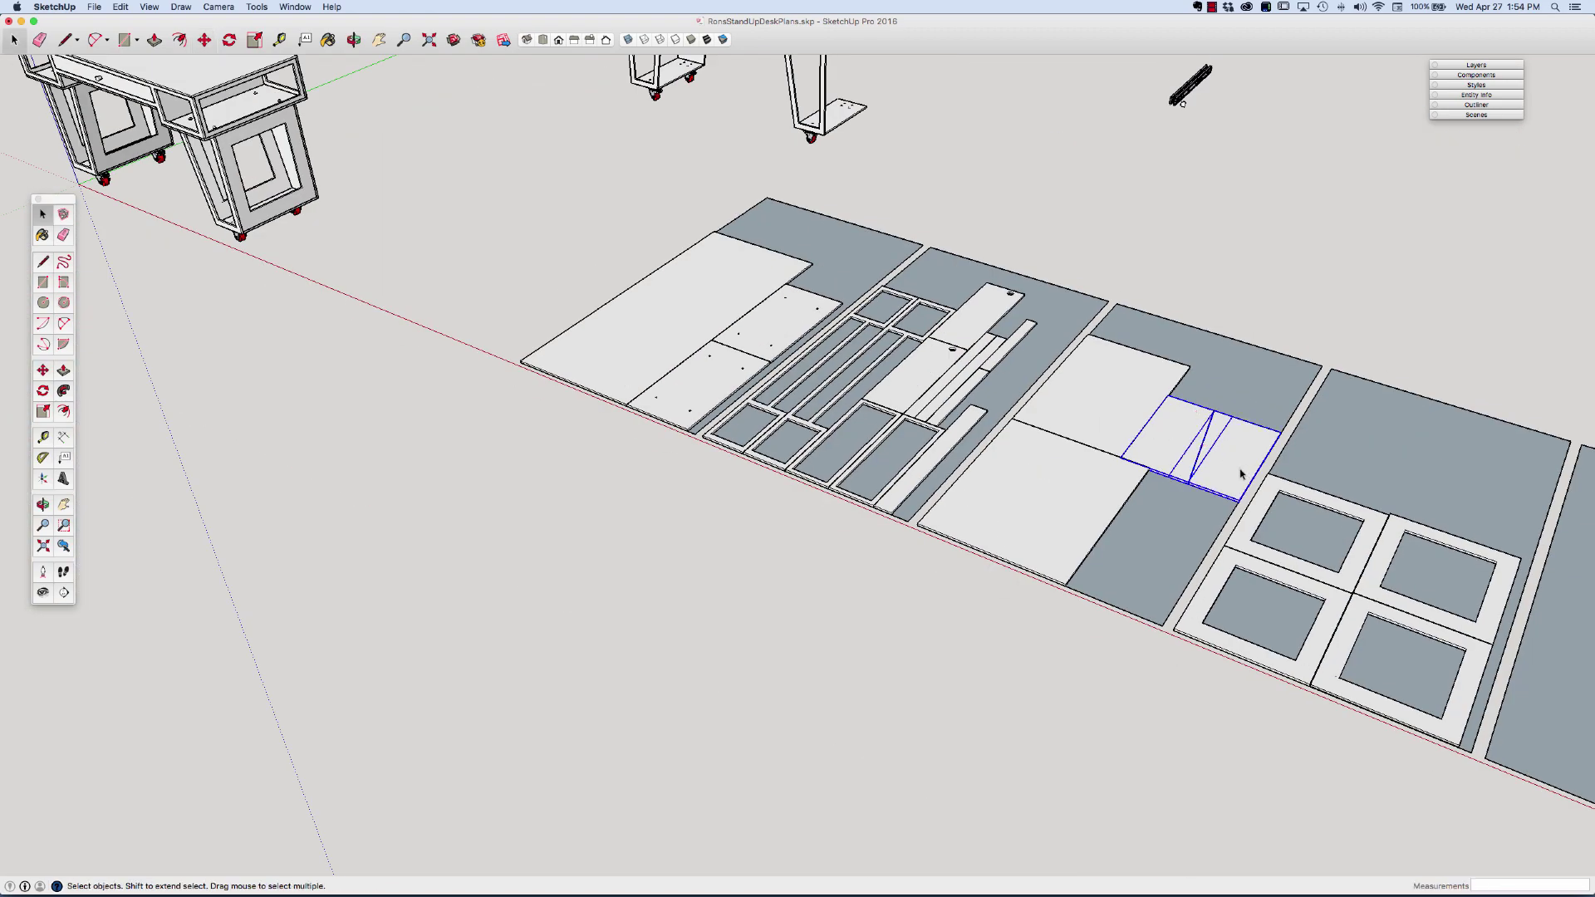
scroll(747, 332, up, 3)
key(space)
scroll(773, 146, down, 4)
Move the nearer pedestal's tapered open frame out and lay it flat next to the windowed panels on the fourth sheet.
key(m)
click(855, 186)
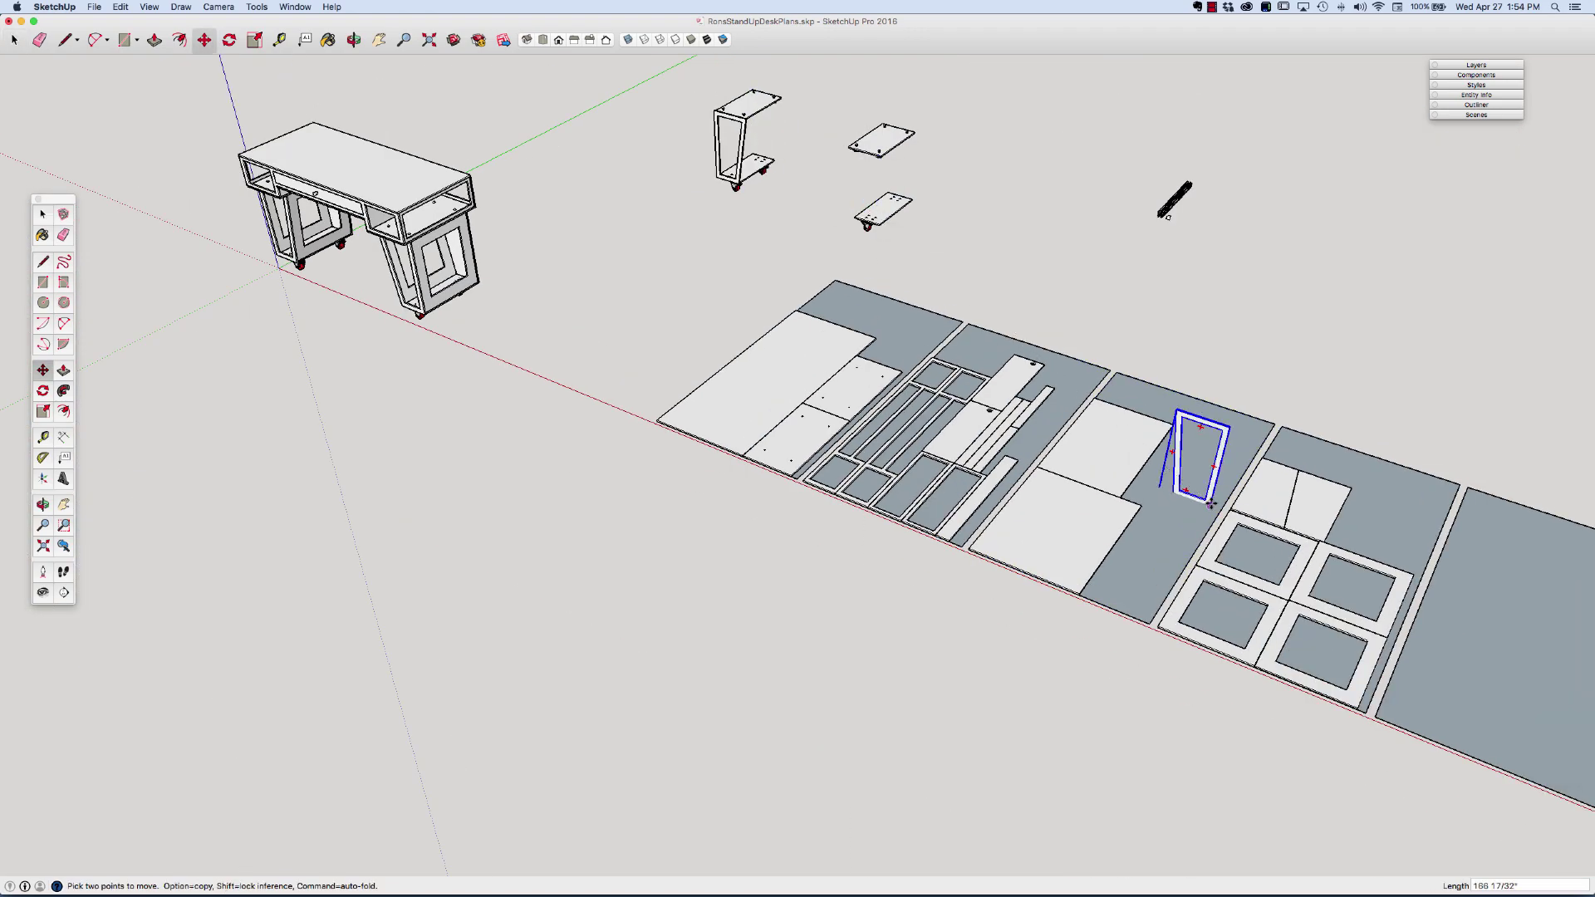
scroll(1196, 457, up, 5)
scroll(1079, 473, down, 3)
Copy the tapered open frame beside the original with its taper facing the opposite way.
scroll(1295, 698, up, 3)
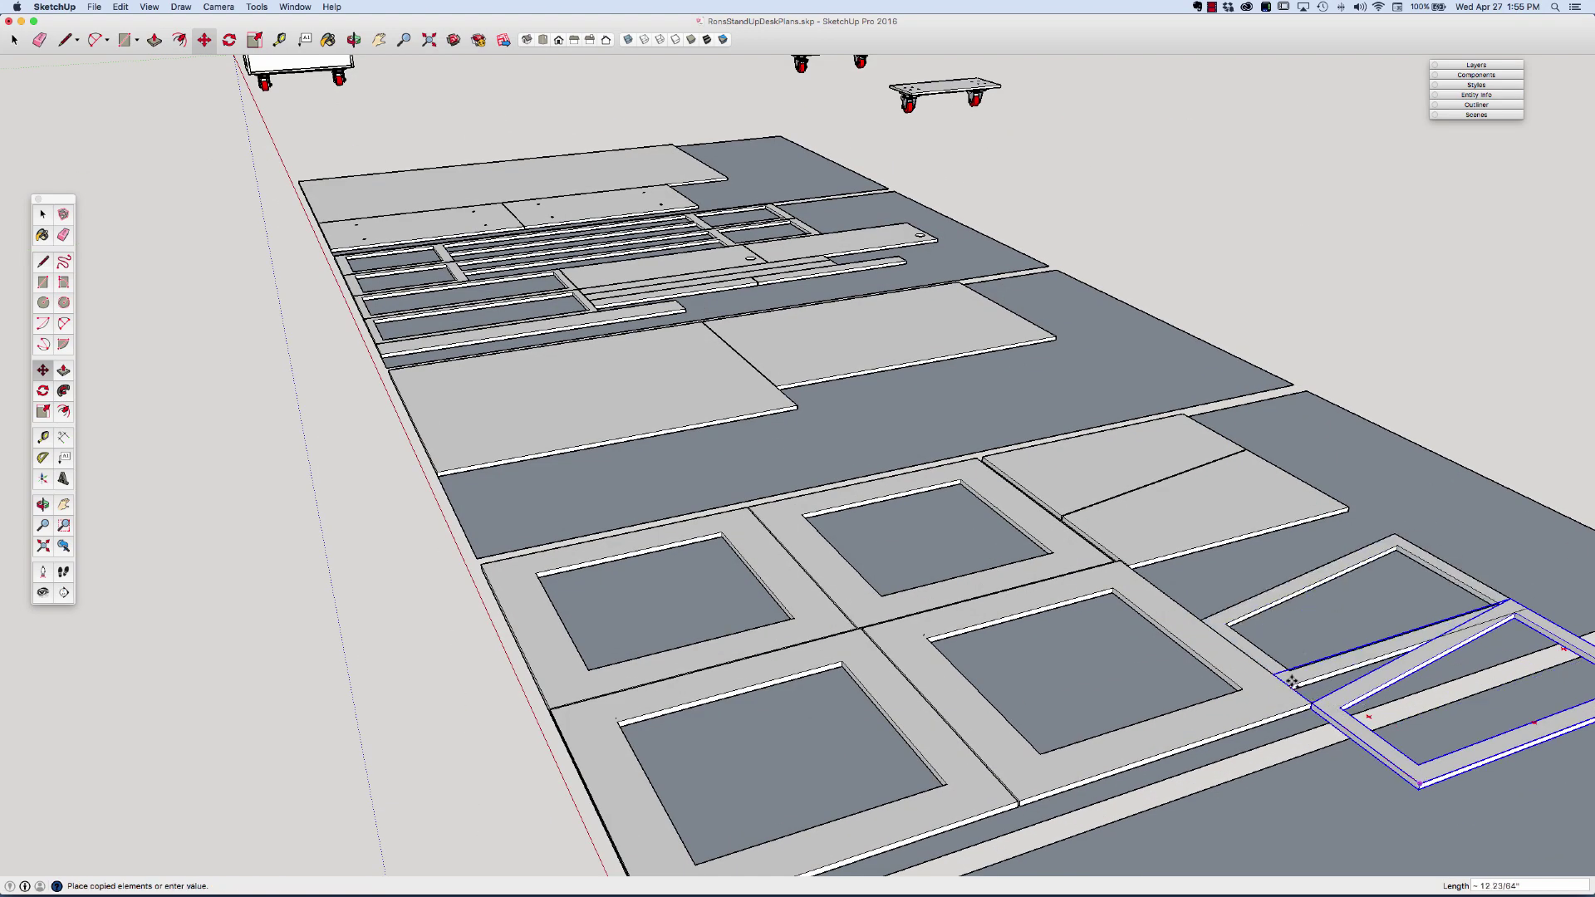
scroll(1056, 553, up, 6)
scroll(1056, 554, down, 8)
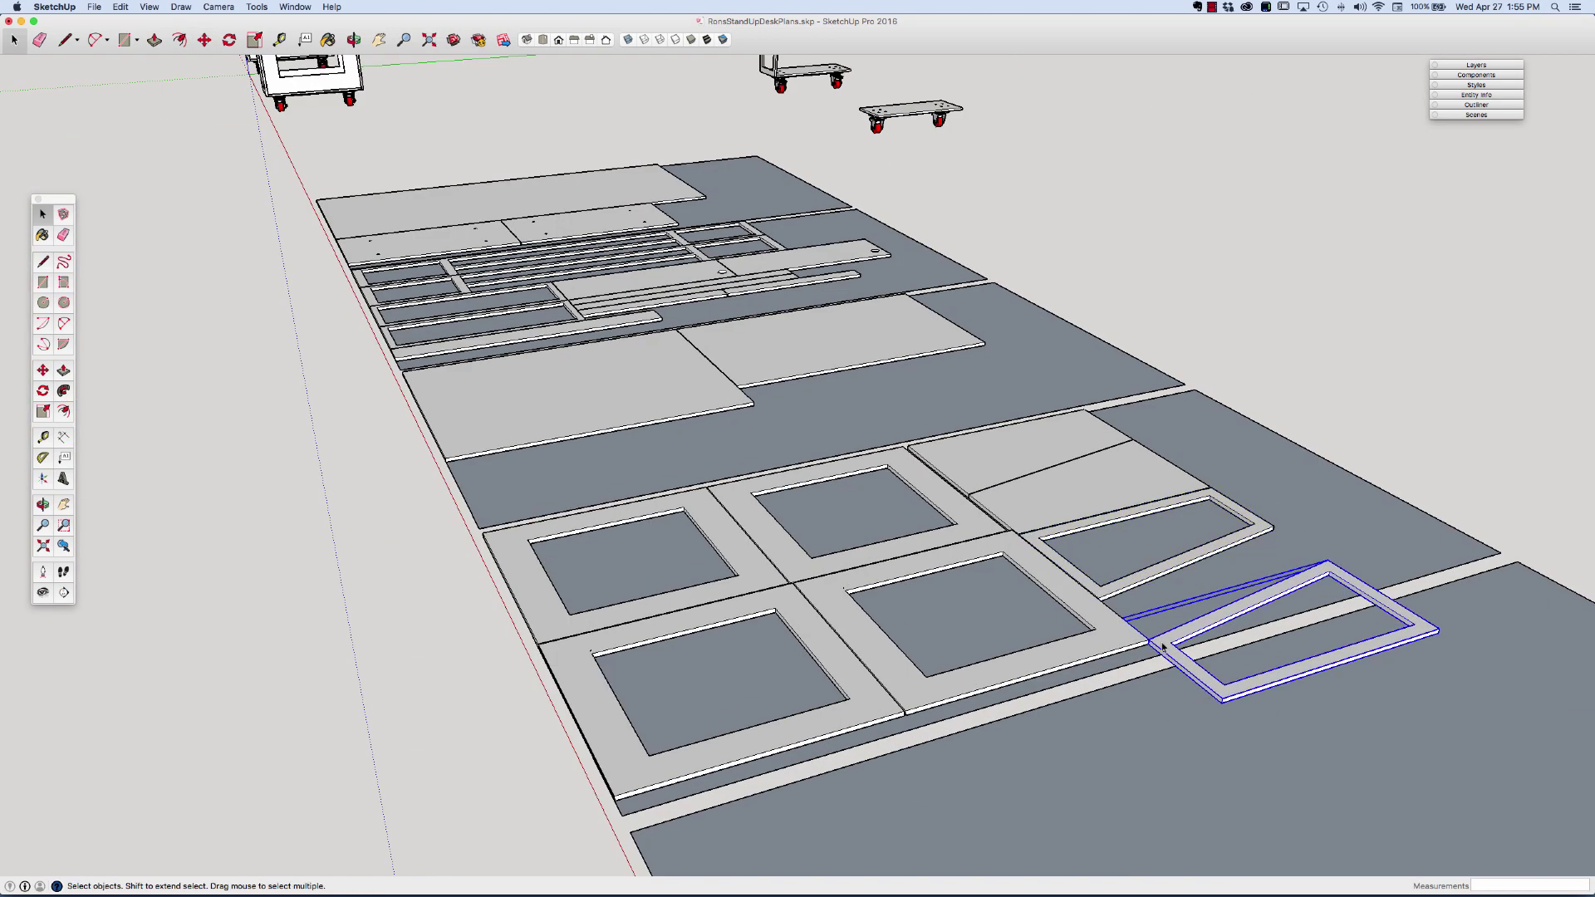
Move the two tapered open frames together onto the fifth sheet, nested side by side at its front corner.
scroll(1121, 531, up, 5)
scroll(1054, 504, down, 3)
click(1054, 504)
scroll(1054, 504, down, 5)
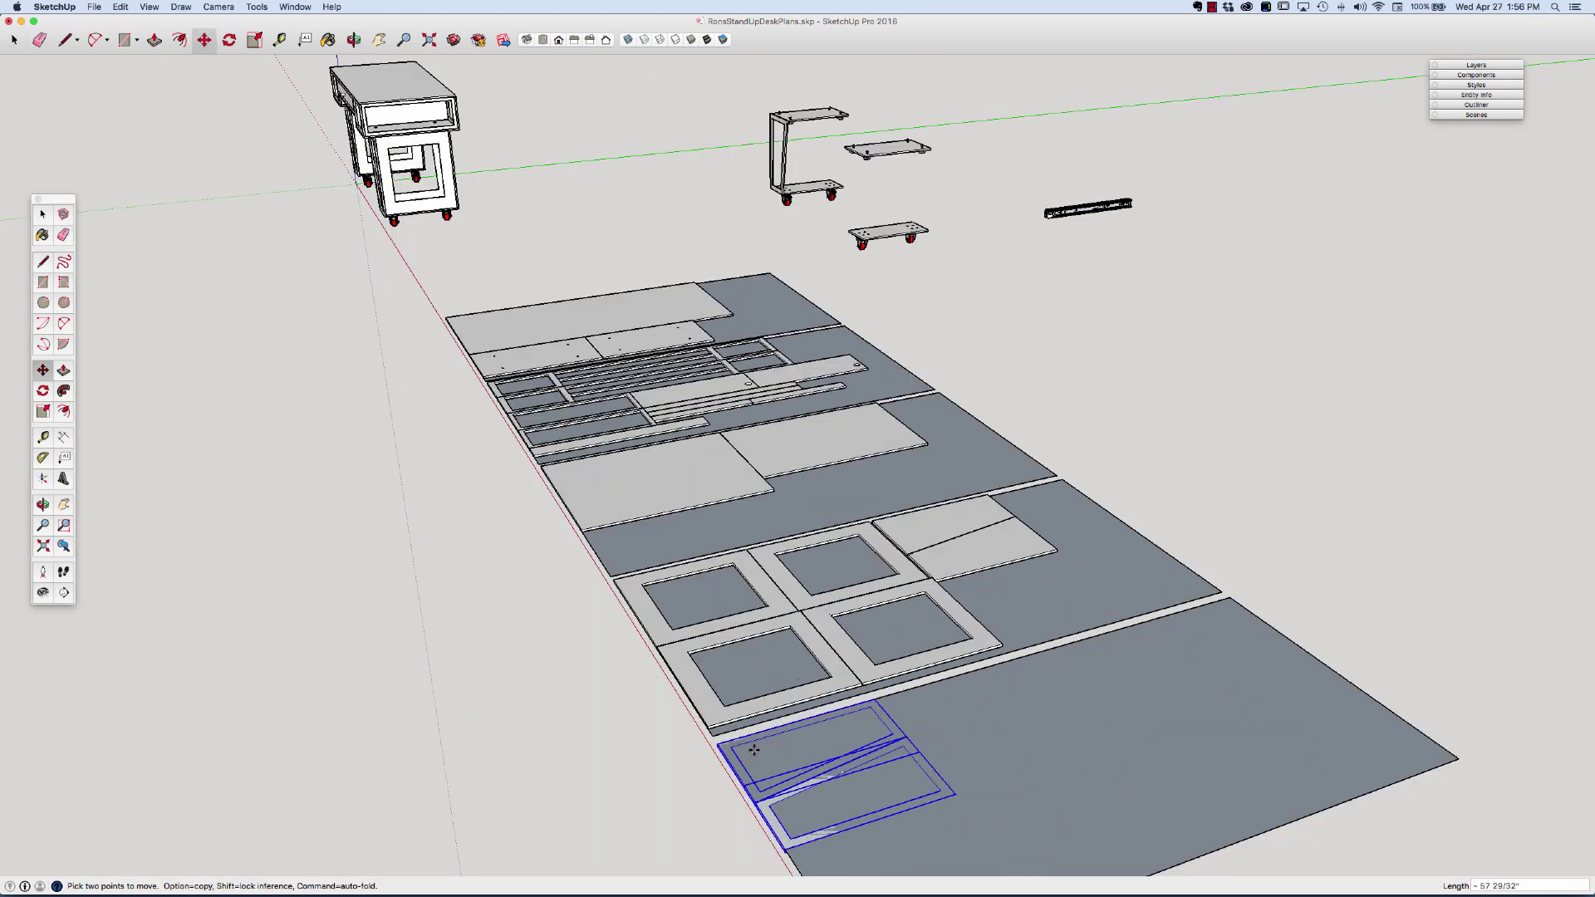
scroll(1163, 581, up, 4)
scroll(748, 333, down, 4)
scroll(683, 106, up, 1)
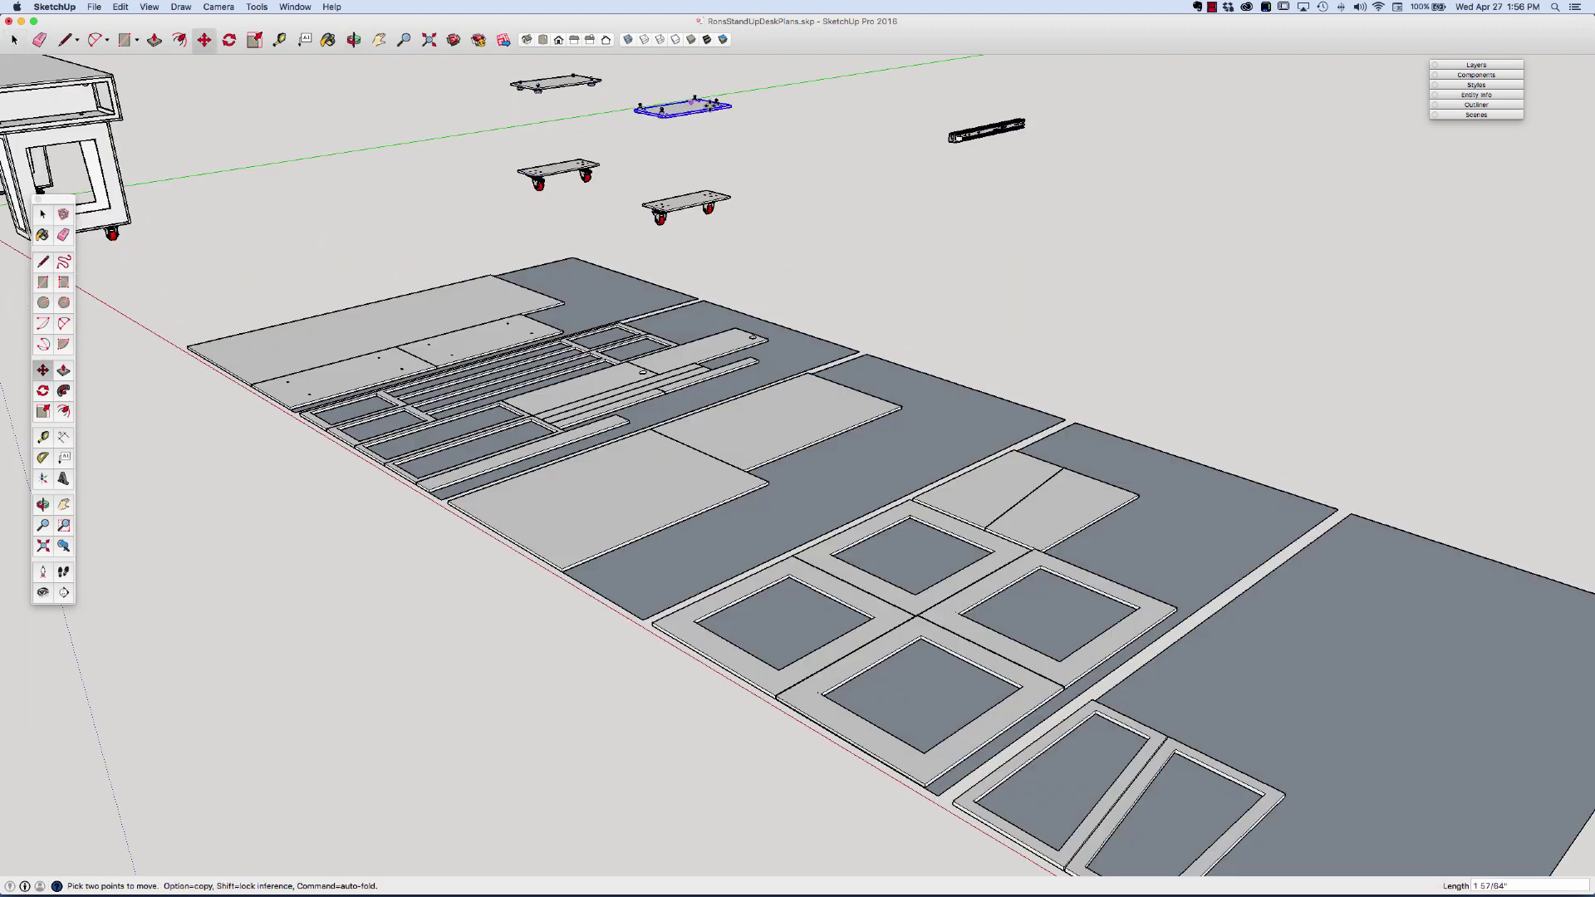
Move the nearer pedestal's top plate with its hardware into the open space beyond the drawer slide.
click(683, 106)
scroll(980, 133, up, 4)
scroll(981, 124, down, 8)
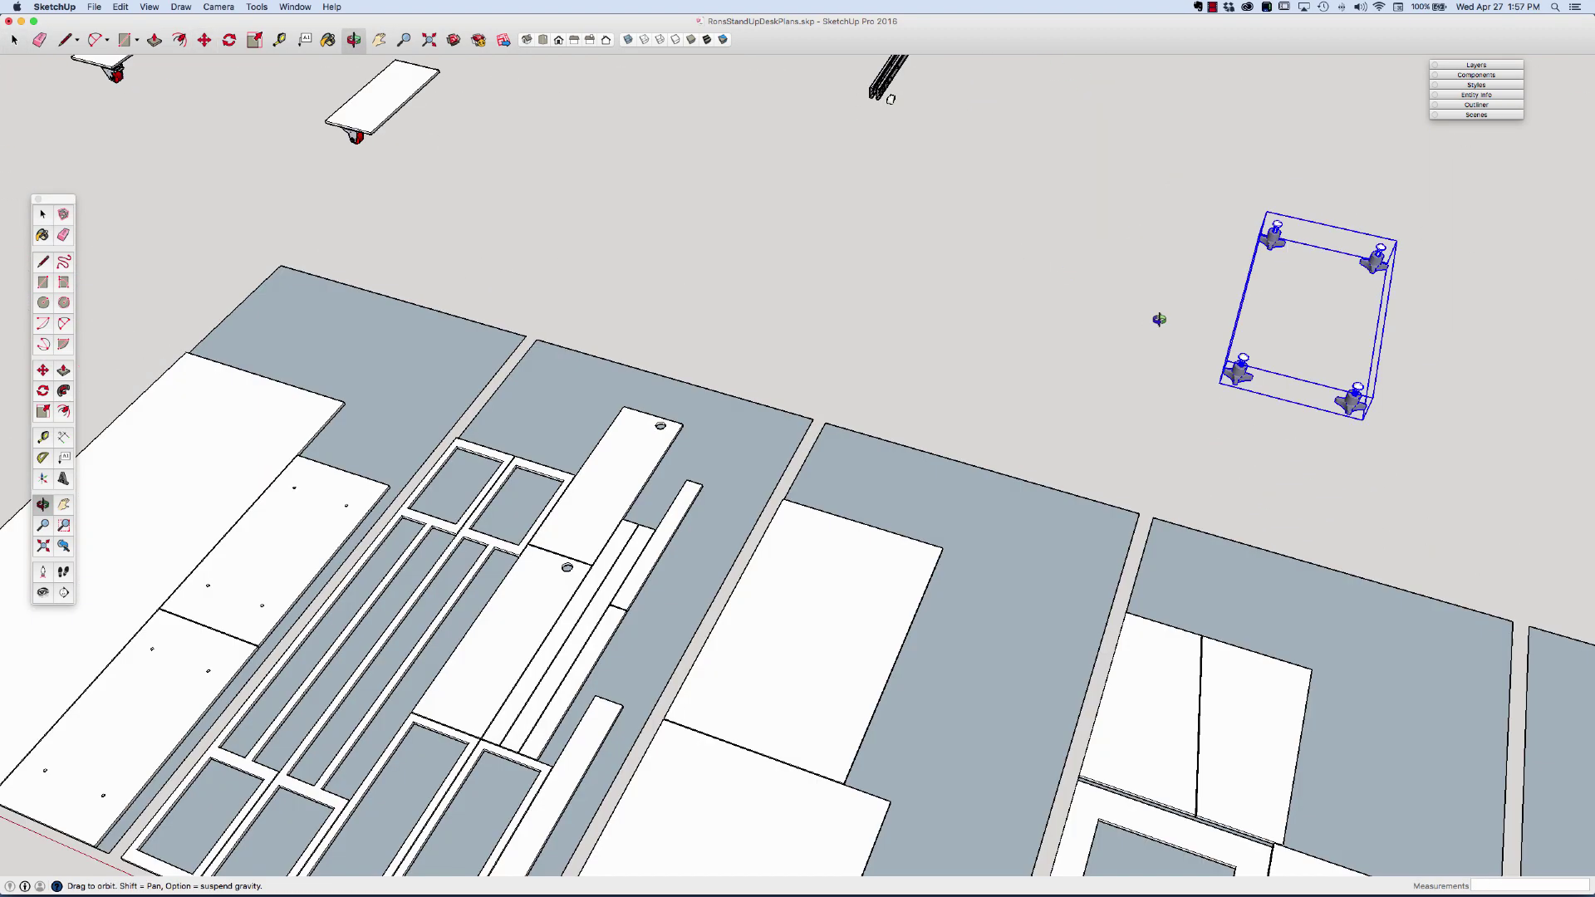
scroll(882, 74, up, 2)
Separate the four hardware pieces from the pedestal's top plate and set them beside the drawer slide.
right_click(886, 86)
click(947, 153)
scroll(928, 131, up, 2)
scroll(929, 133, up, 1)
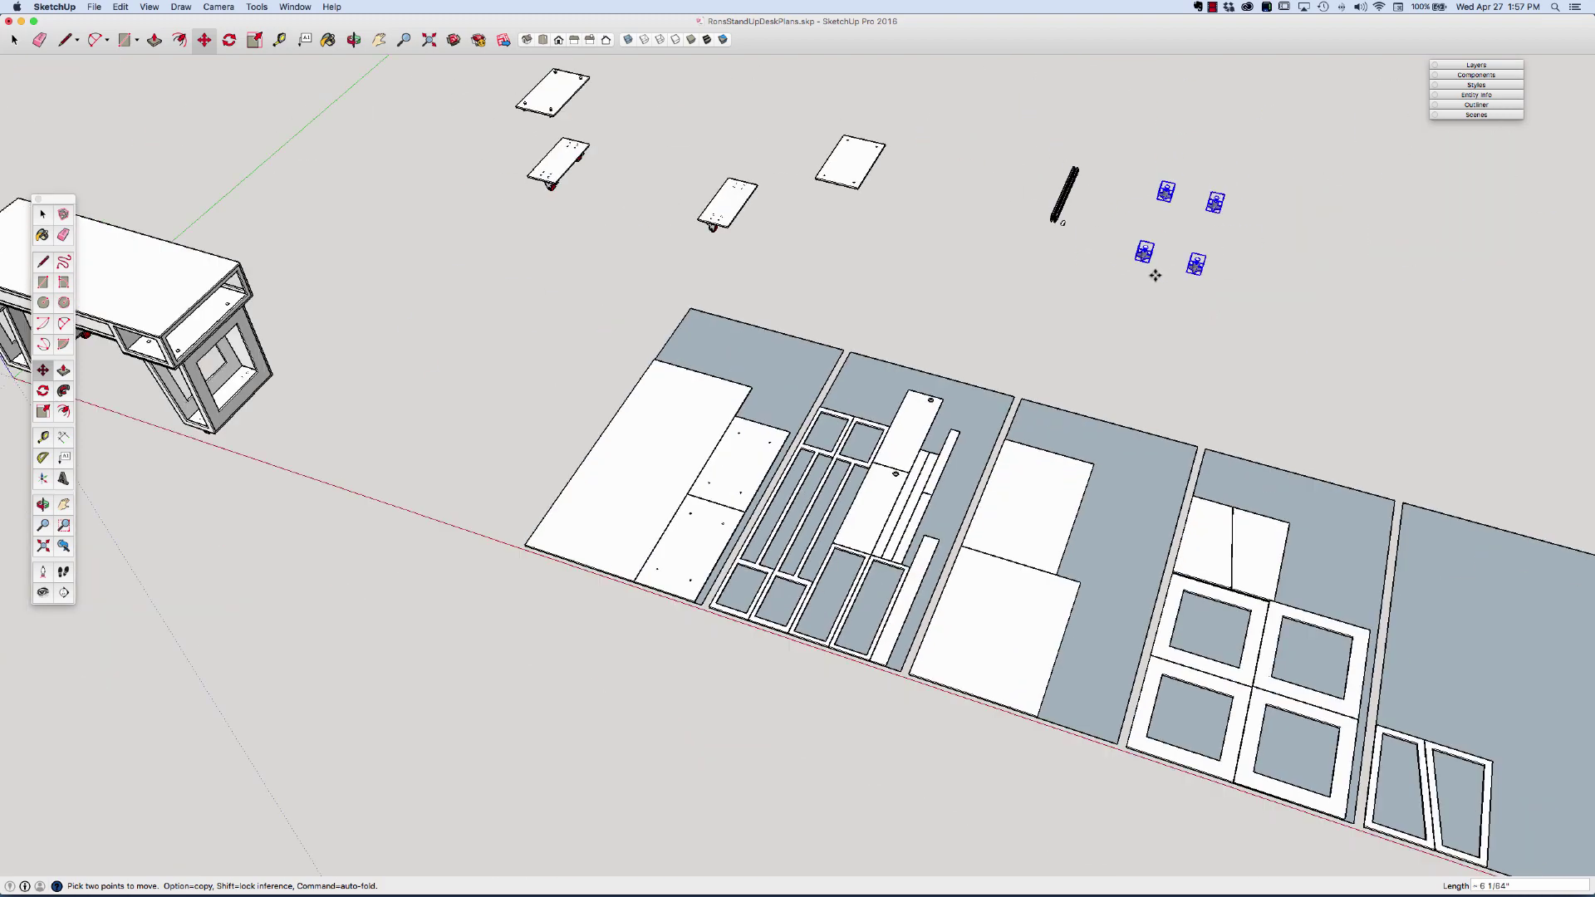
Place the drilled top plate beside the drawer bottom on the third sheet and add a copy behind it with a 1/8" gap.
scroll(1150, 270, down, 3)
scroll(955, 203, up, 10)
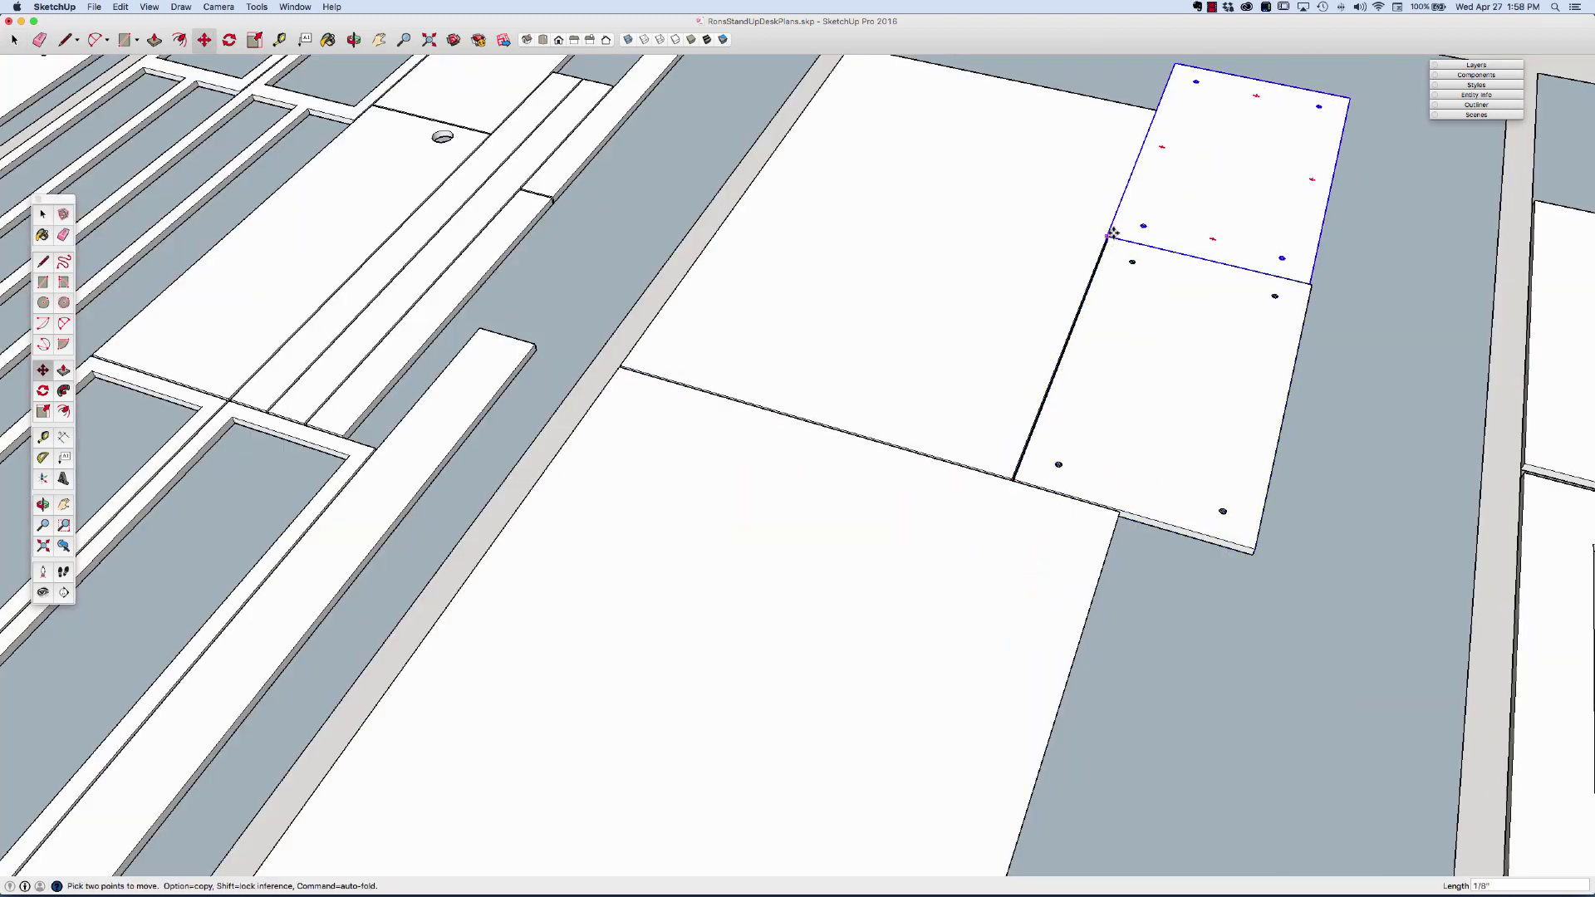
click(1113, 249)
scroll(1113, 249, down, 10)
scroll(1203, 178, up, 3)
scroll(1203, 178, down, 1)
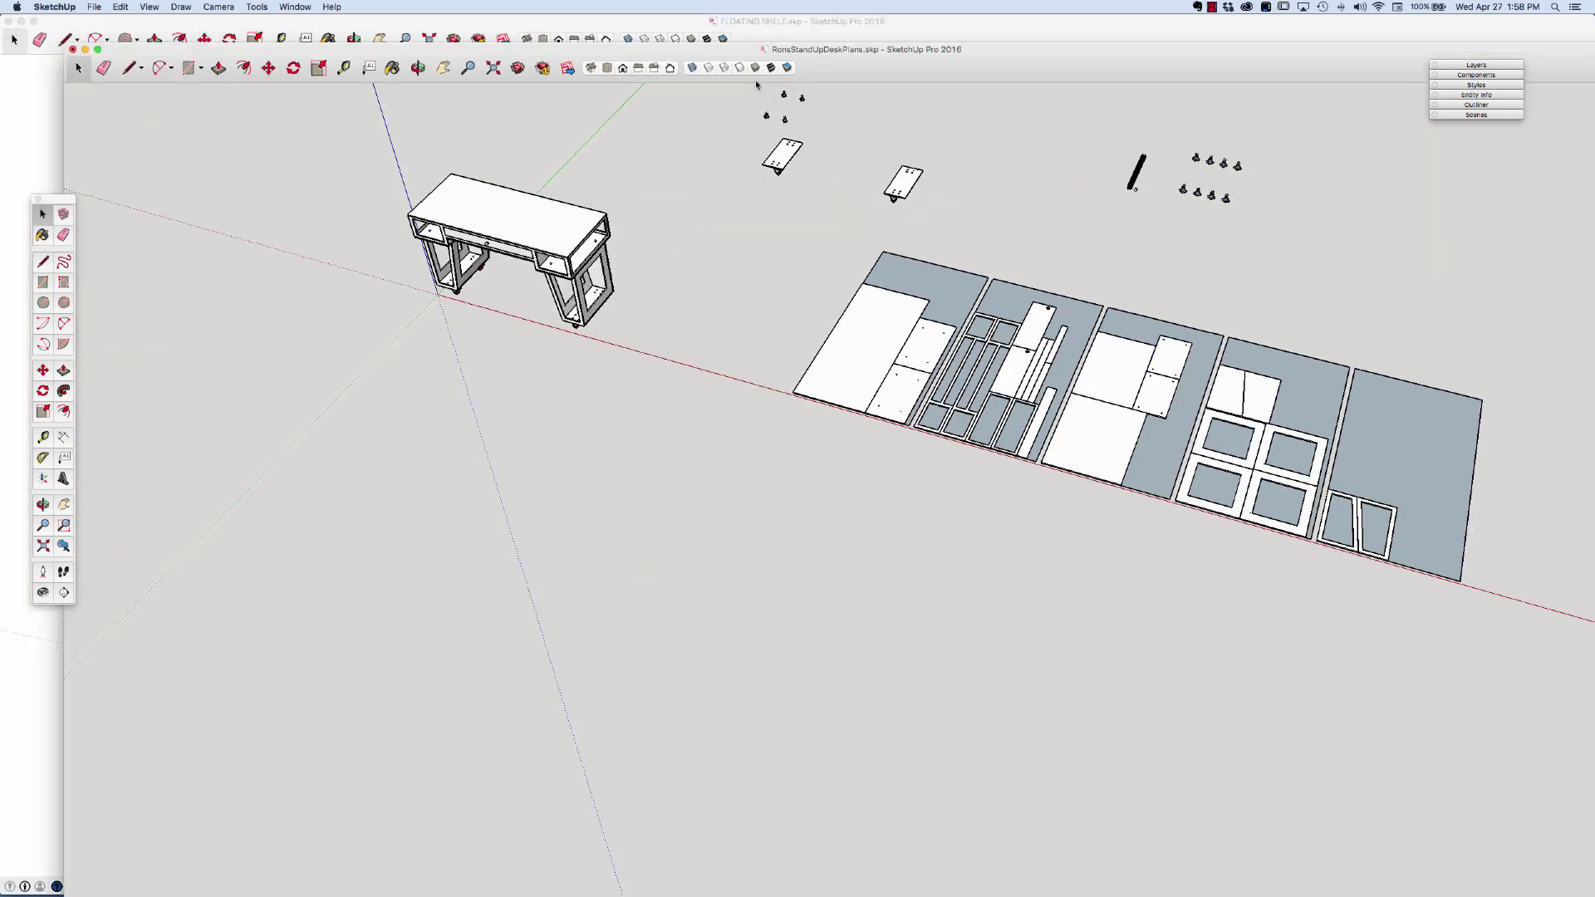
Lay the pedestal's bottom plate beside the drilled top plates on the third sheet and add a copy behind it.
scroll(1213, 183, up, 4)
scroll(1327, 654, up, 3)
scroll(1327, 654, up, 3)
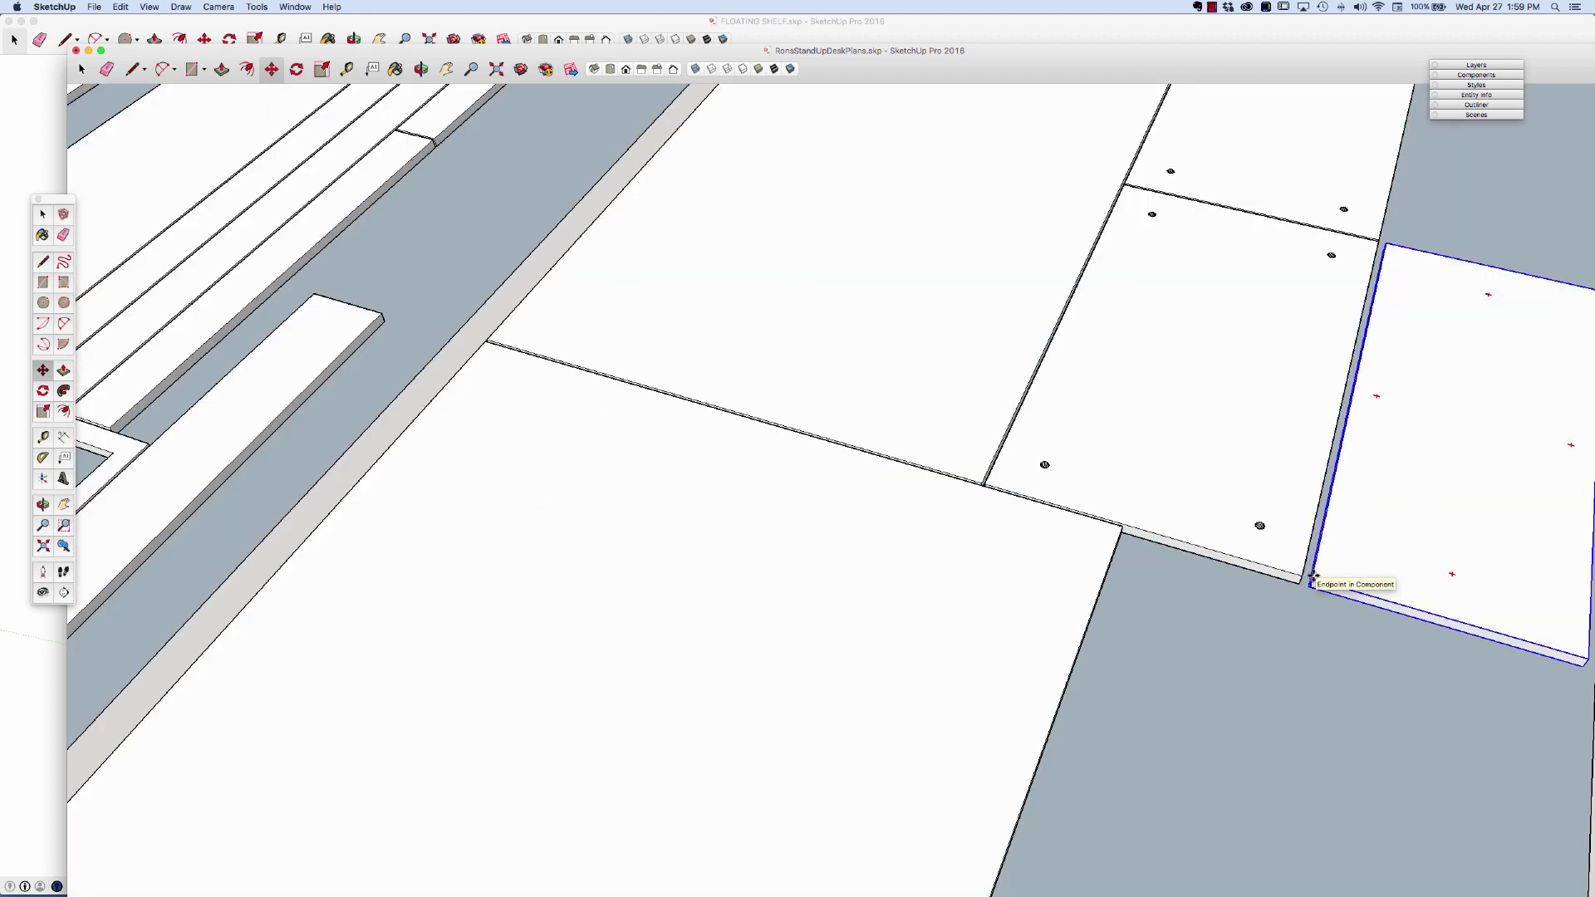
scroll(1329, 582, up, 2)
scroll(1023, 171, down, 8)
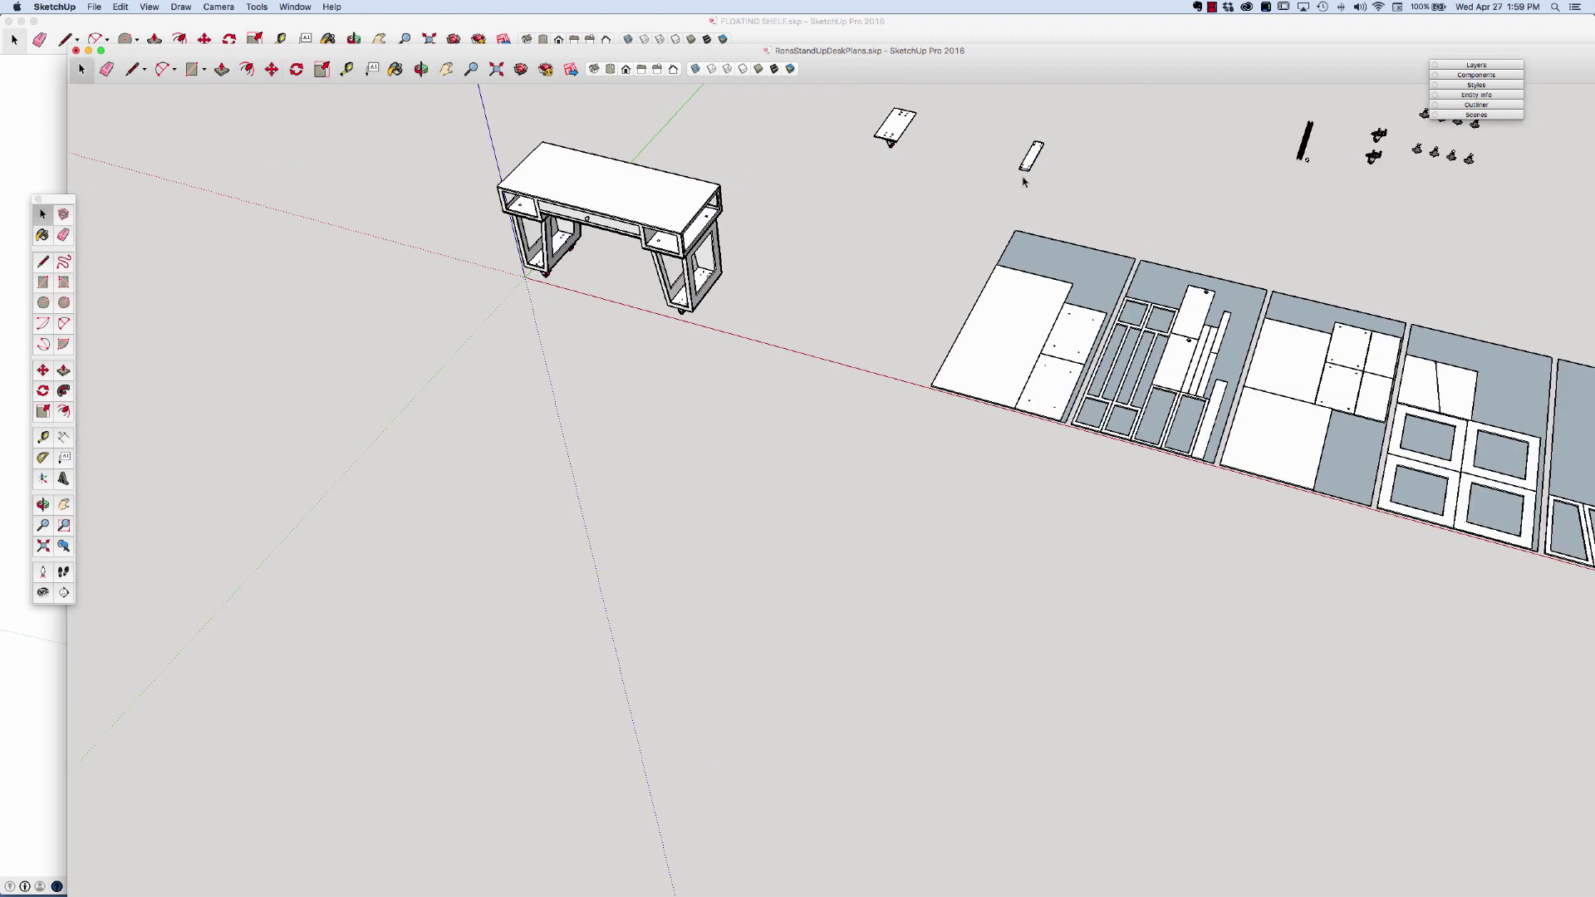
Move the remaining narrow plate beyond the far end of the third sheet and set a second one beside it.
scroll(1025, 163, down, 1)
click(1025, 163)
scroll(1318, 278, down, 2)
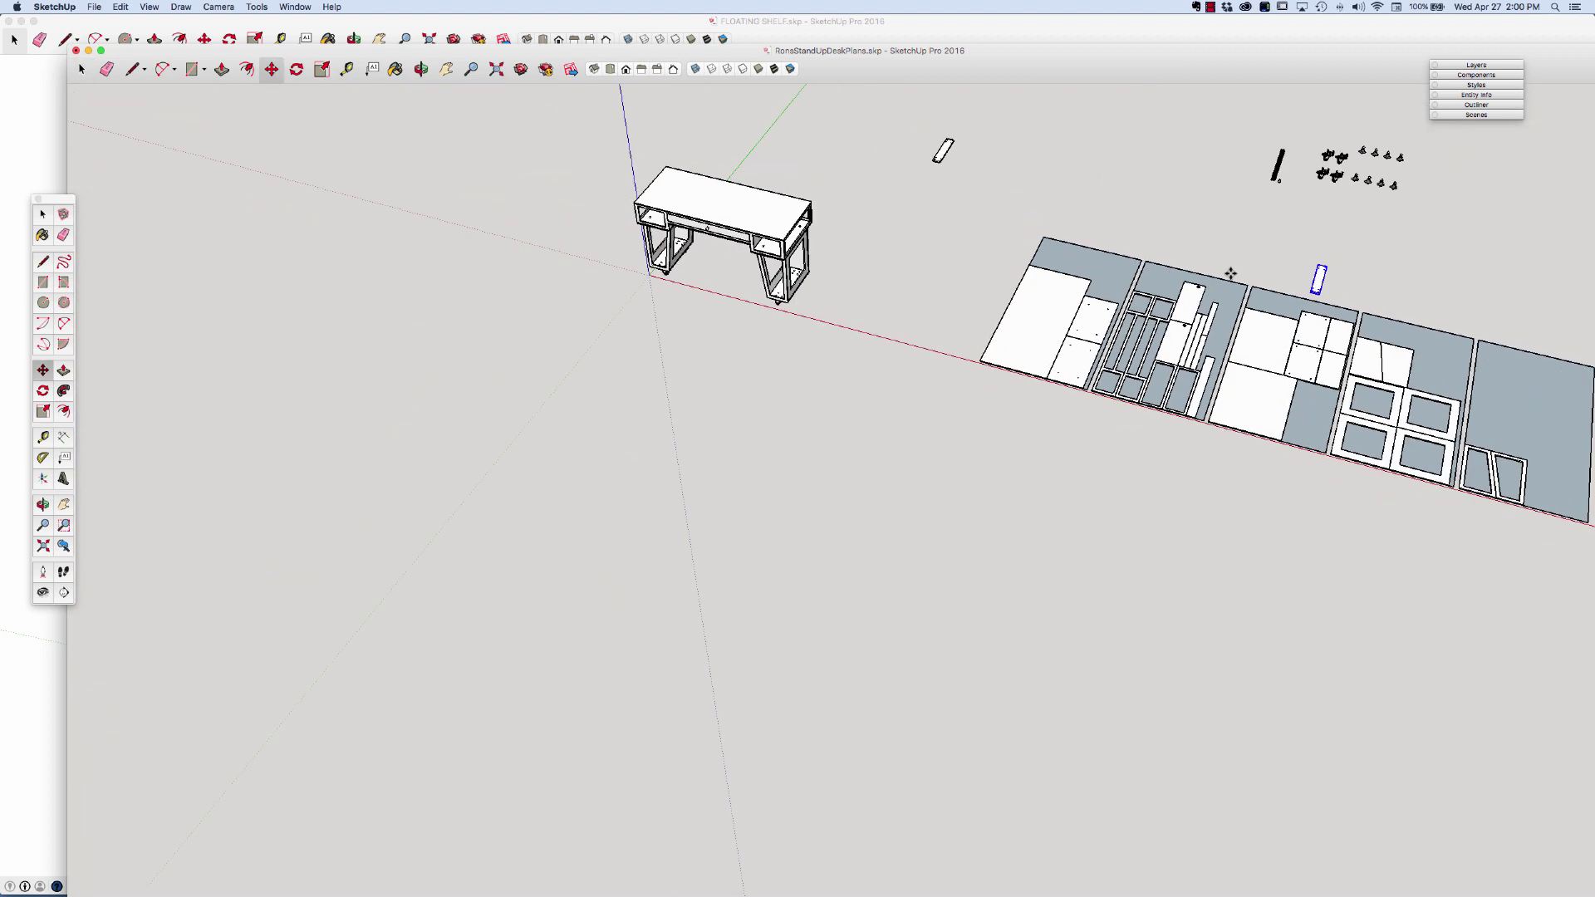
scroll(1318, 274, up, 3)
click(1299, 260)
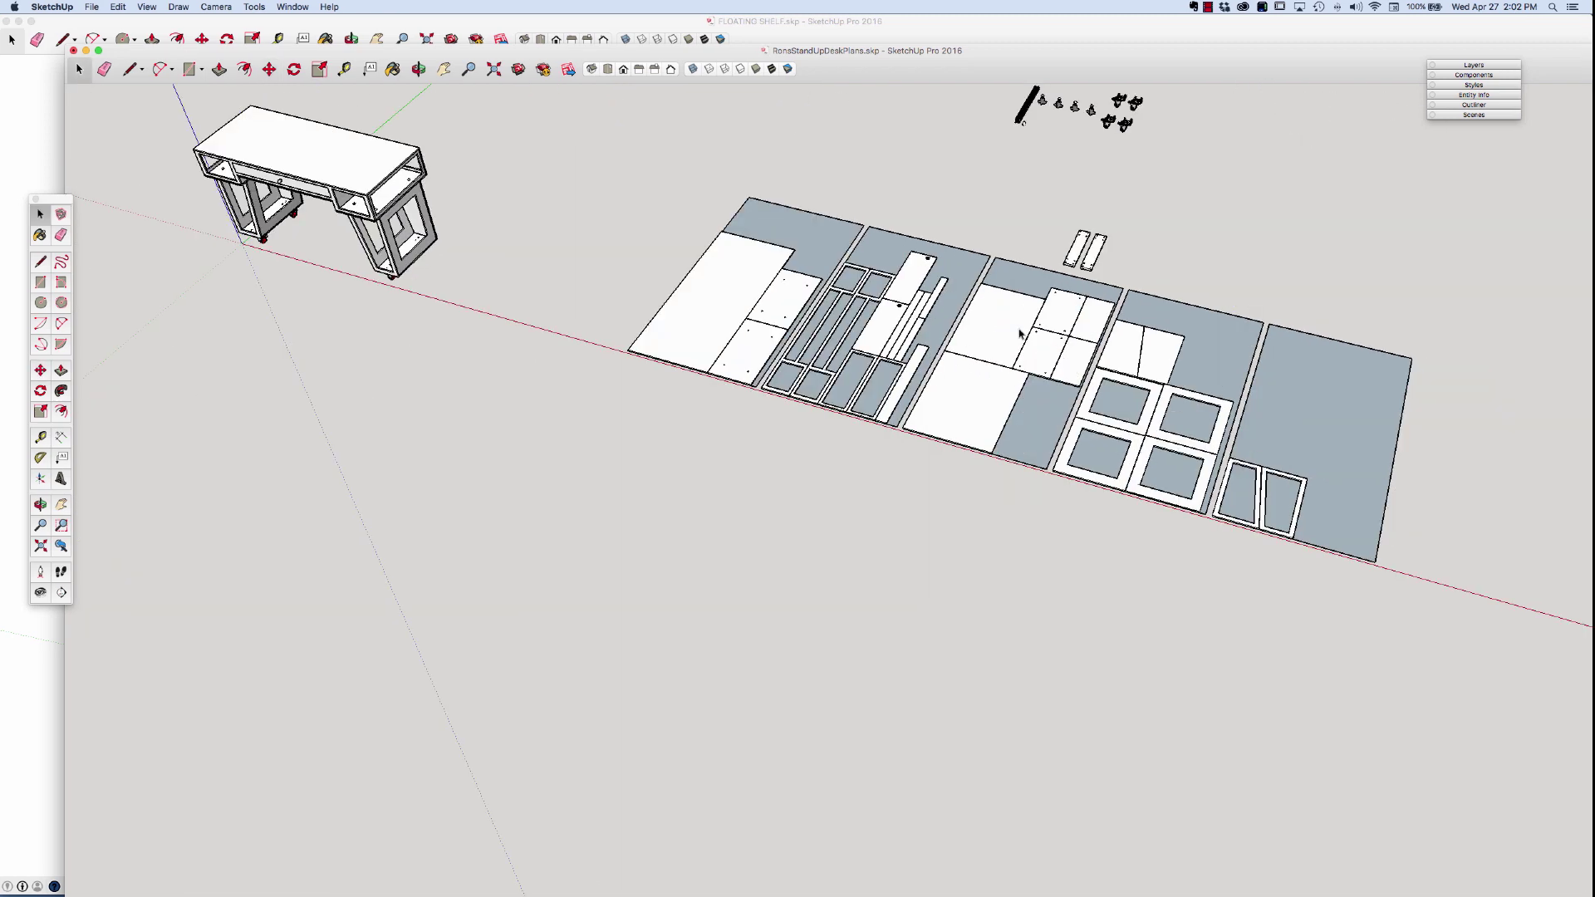
scroll(934, 373, down, 3)
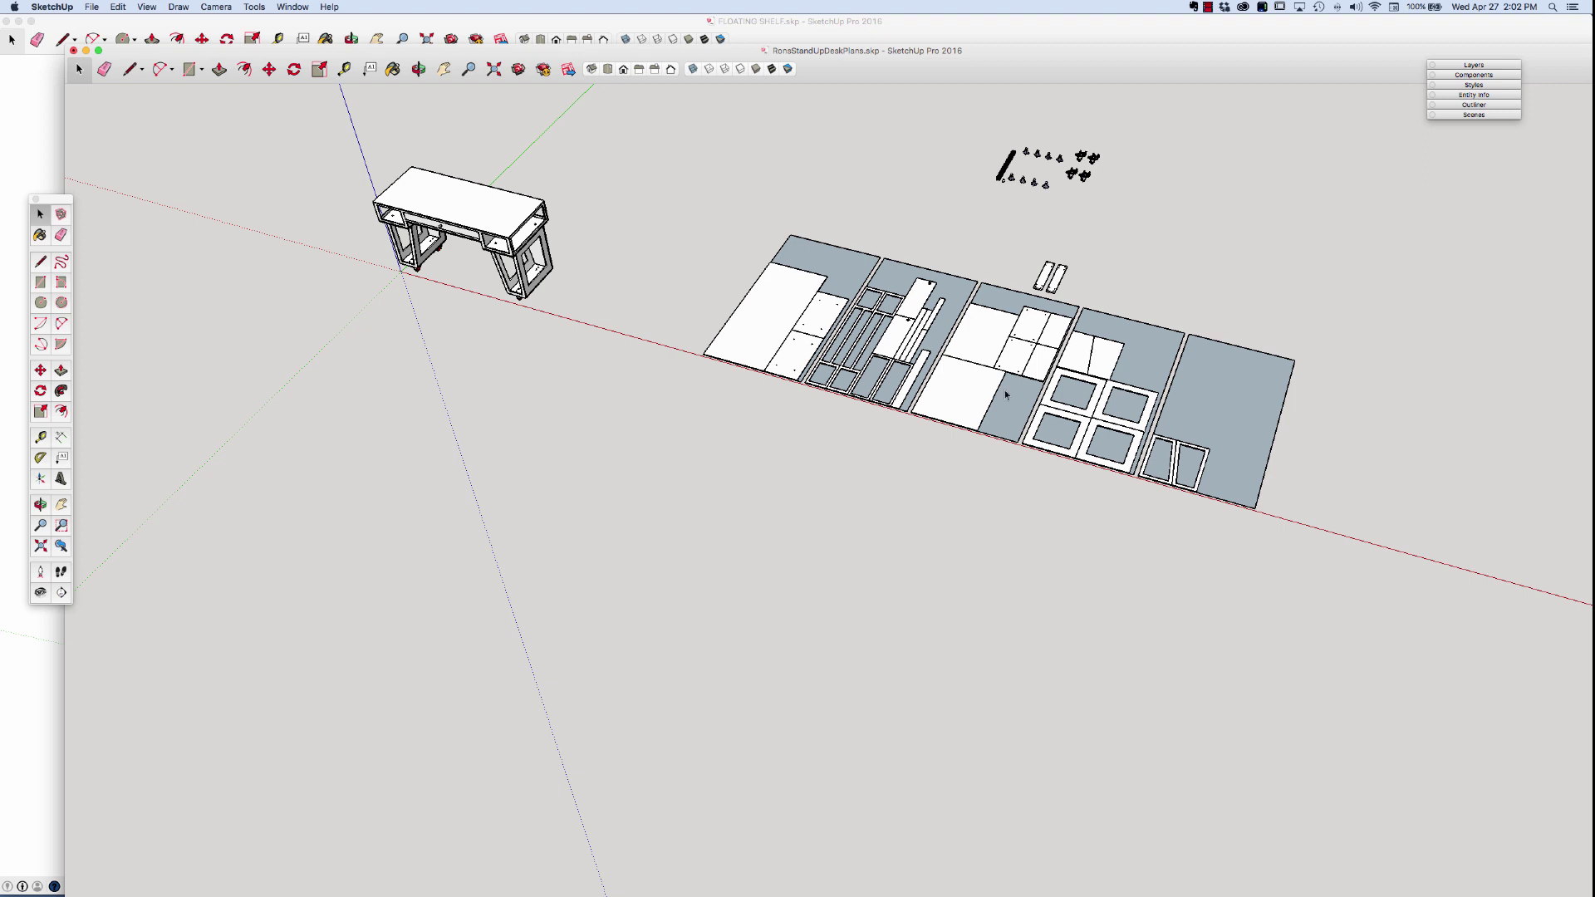
scroll(681, 357, down, 3)
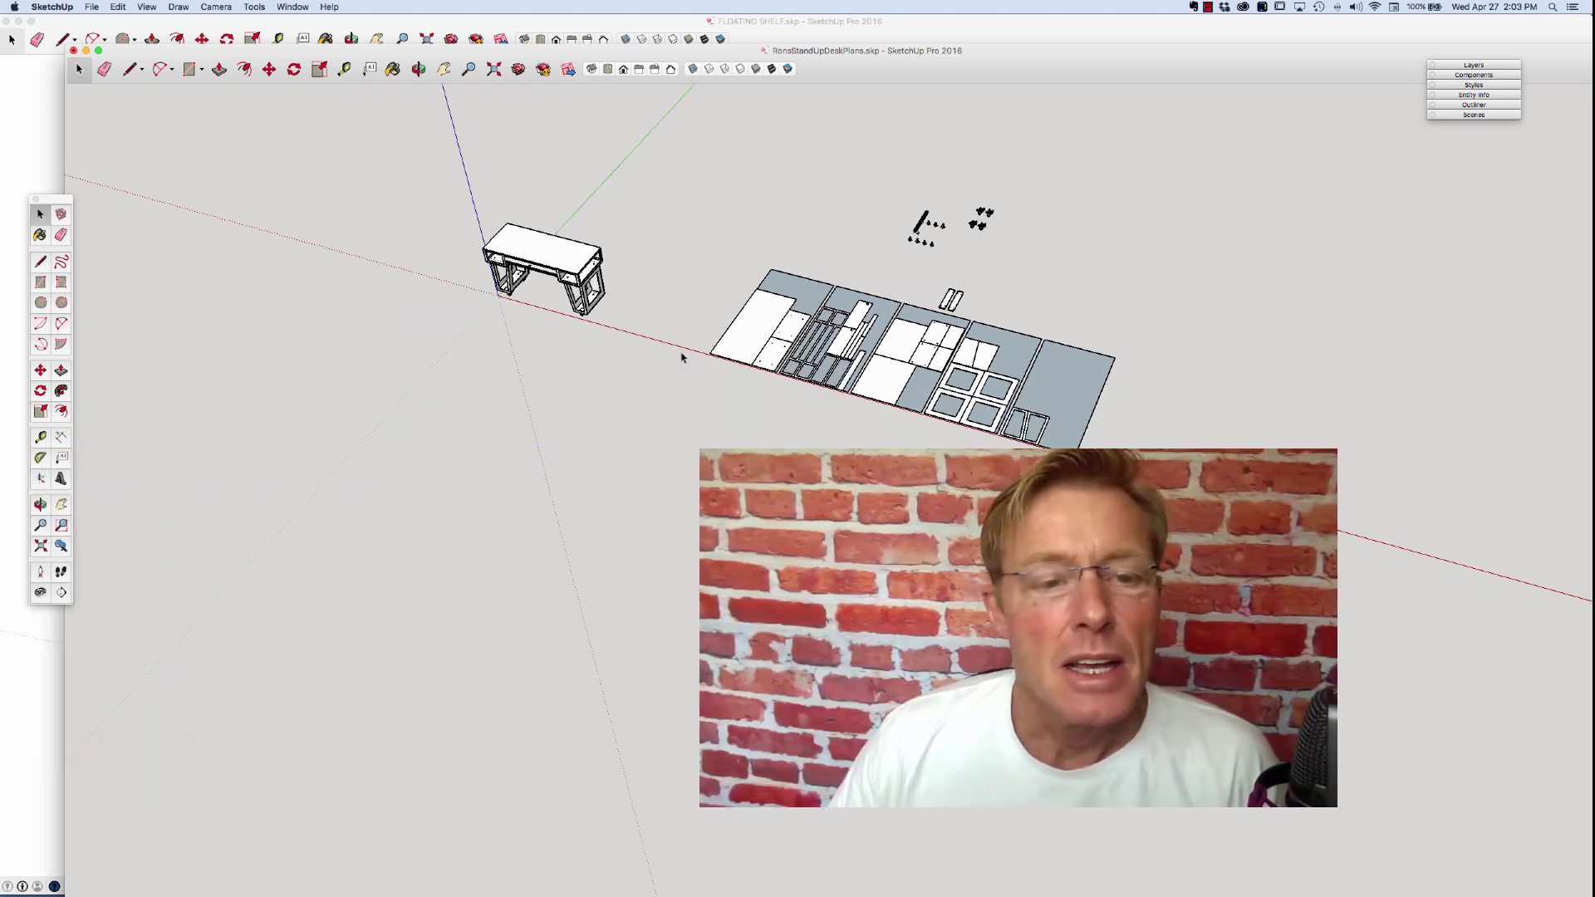